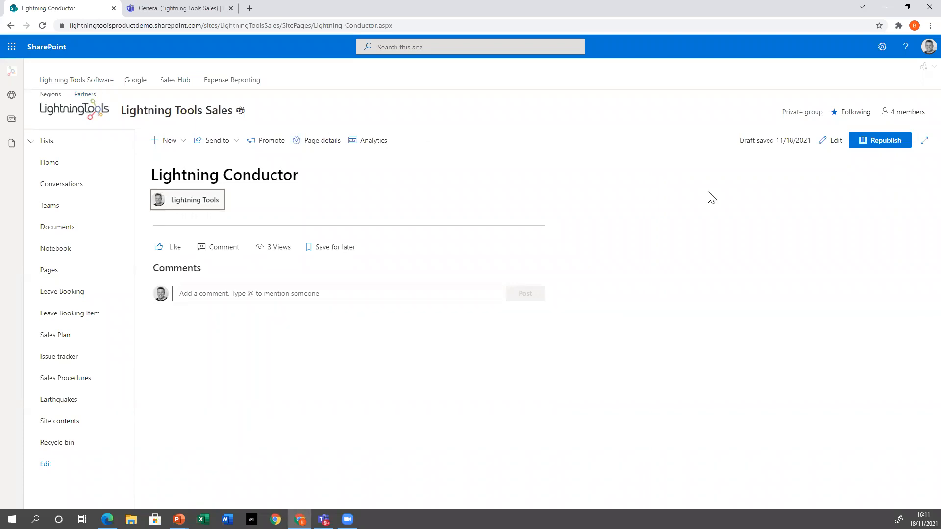
Step: Put the Lightning Conductor page in edit mode, add a Lightning Conductor web part and open its quick configuration
click(771, 307)
click(834, 141)
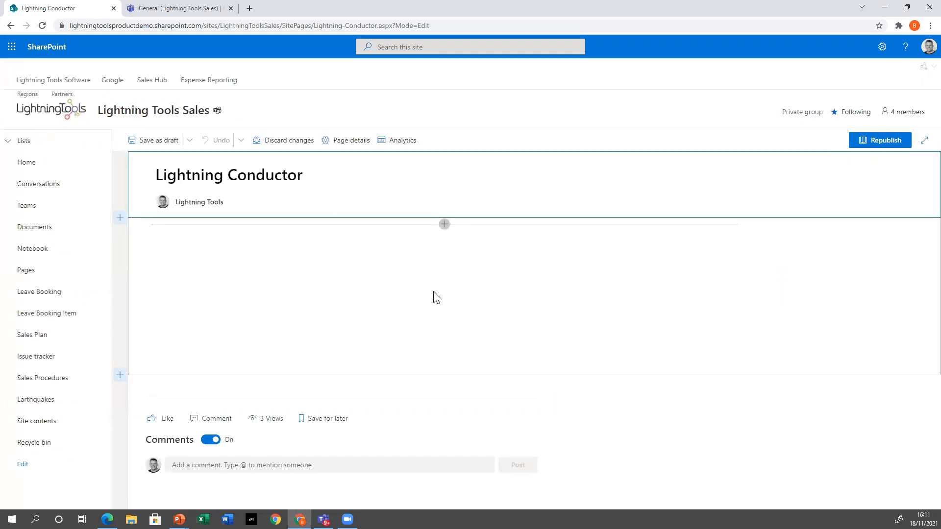
click(446, 227)
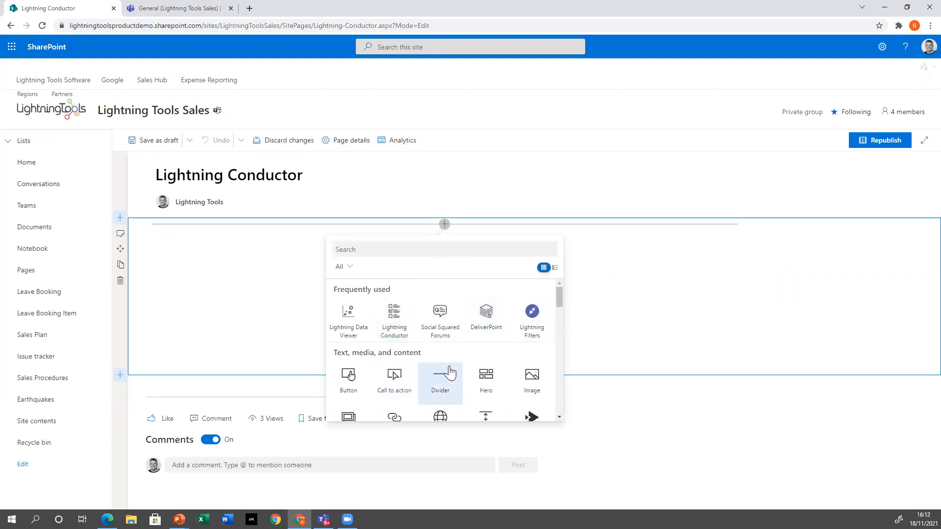
click(394, 321)
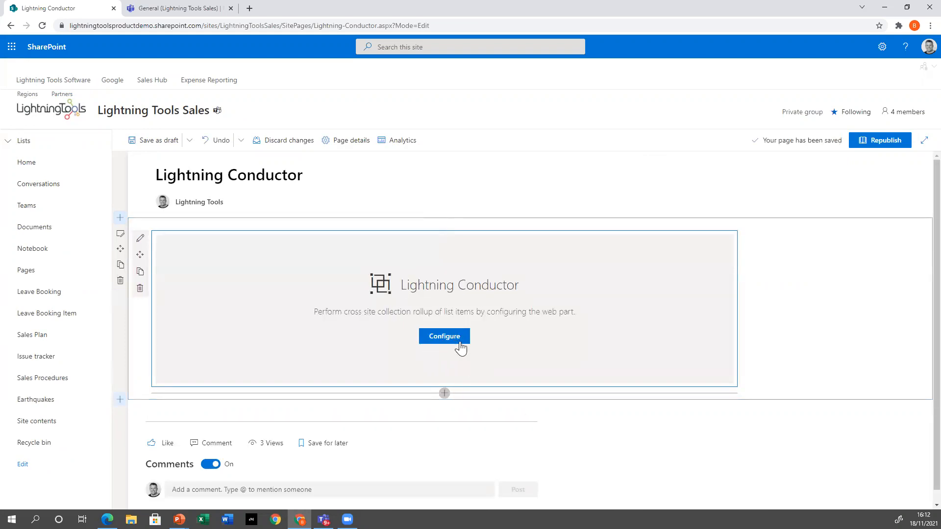
click(444, 336)
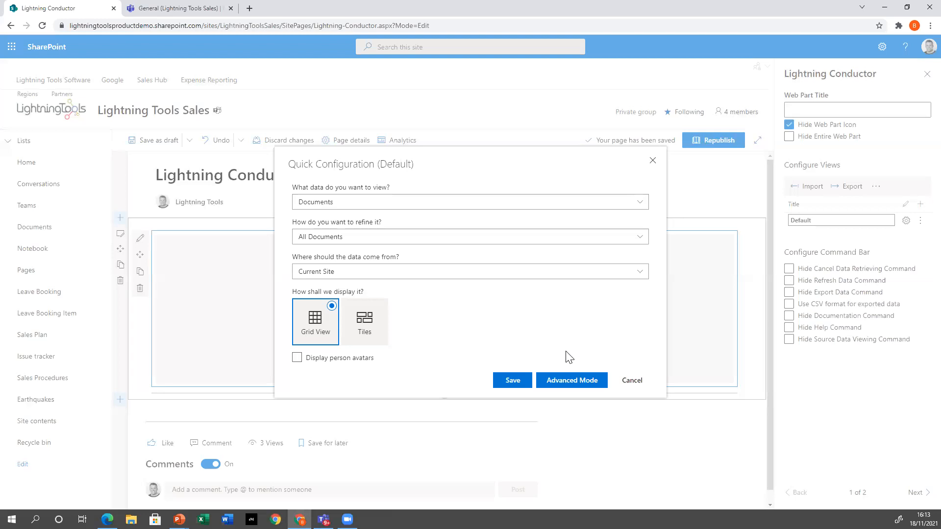
Step: Review the available data types in the quick configuration and choose Documents as the data to view
click(432, 205)
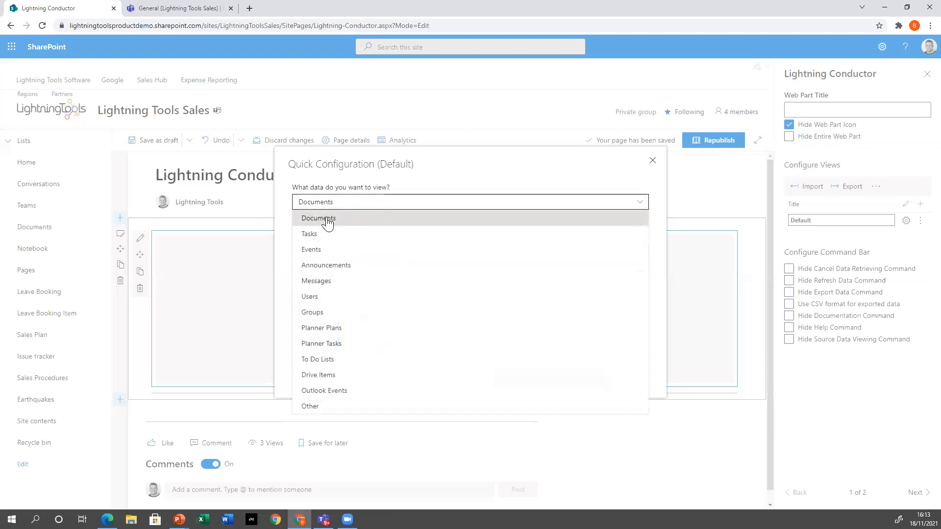
click(374, 208)
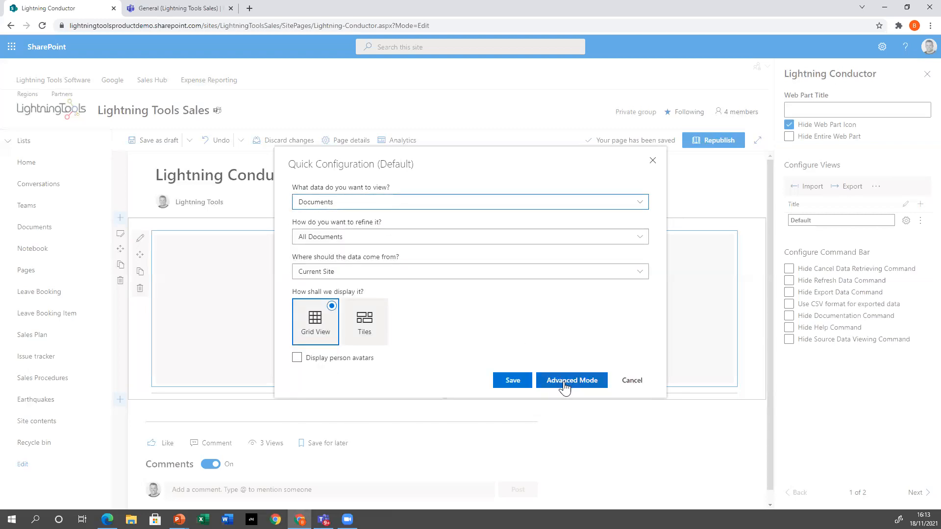
click(353, 205)
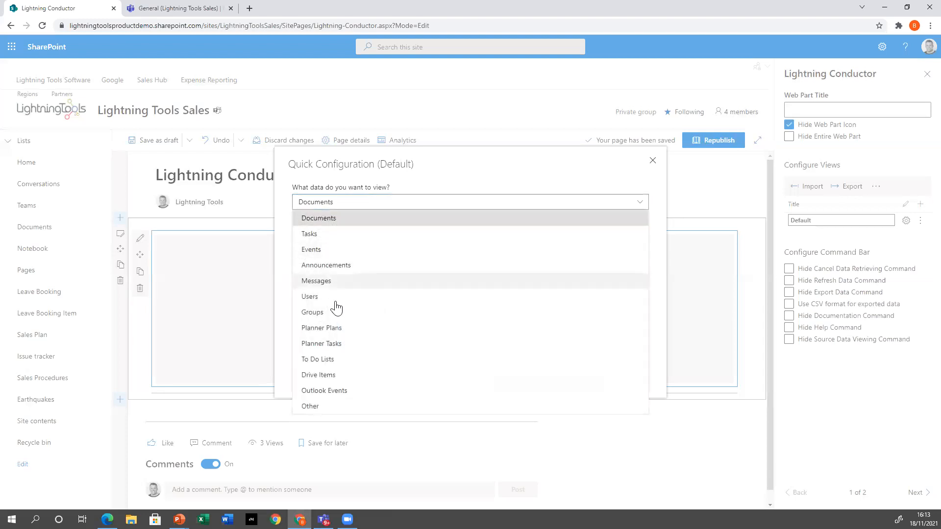
click(321, 223)
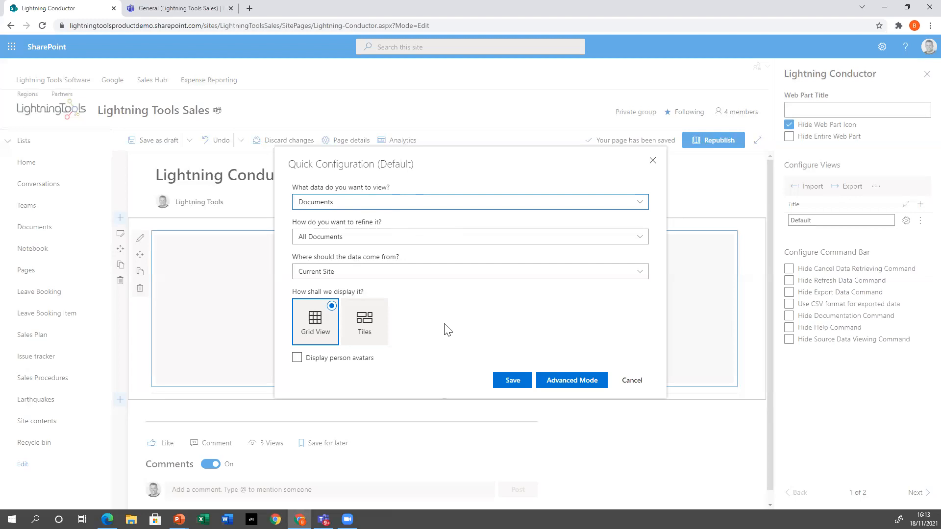
click(326, 204)
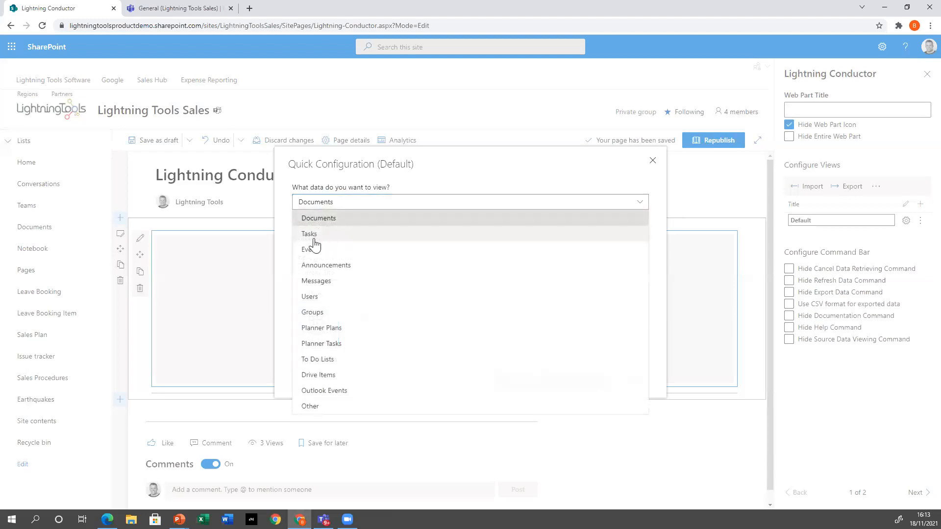
click(368, 219)
Step: Review the refinement options for the documents and choose All Documents
click(335, 239)
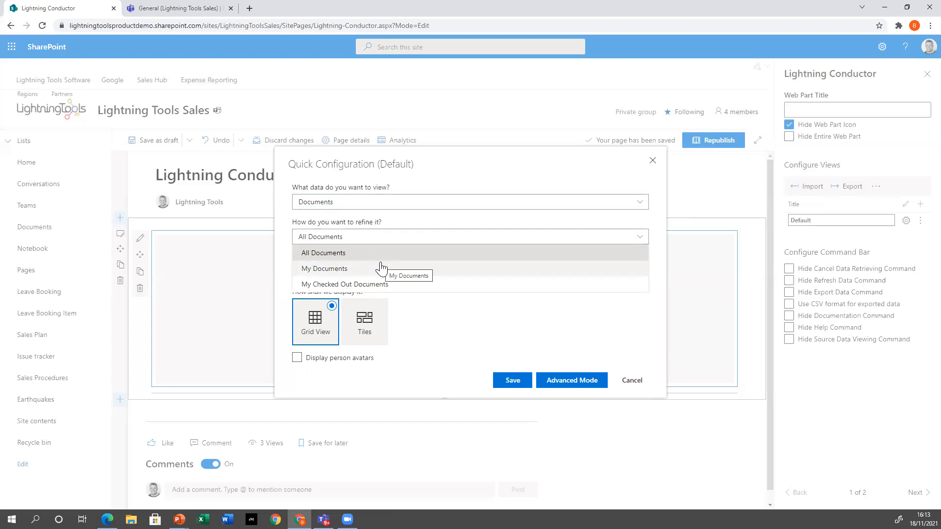
click(325, 254)
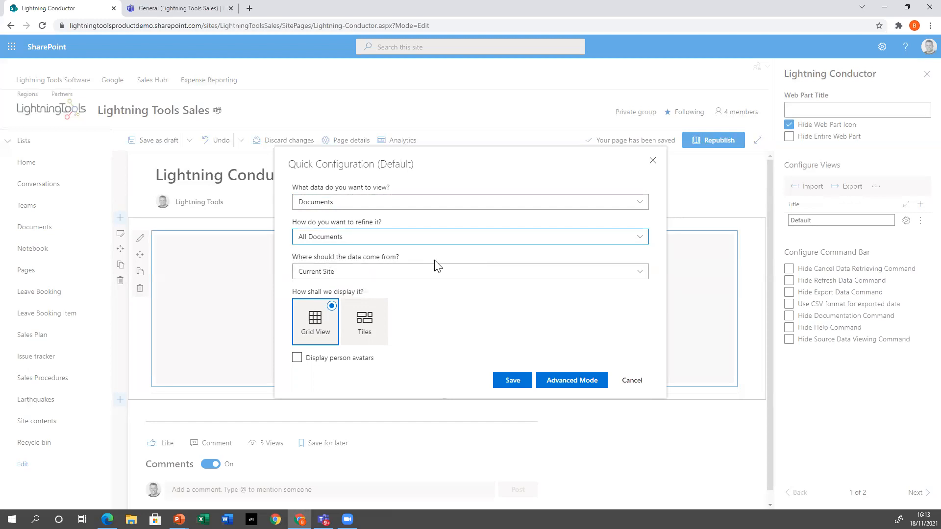
click(449, 239)
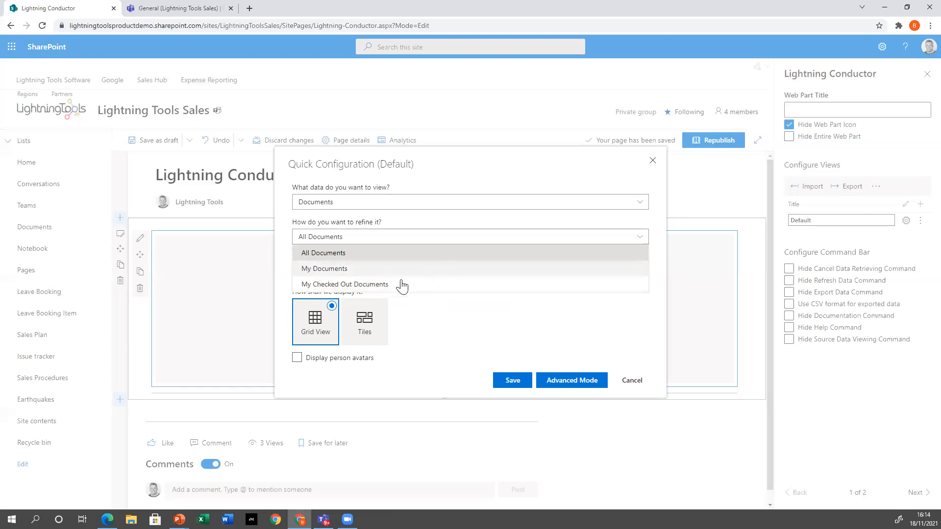
click(426, 257)
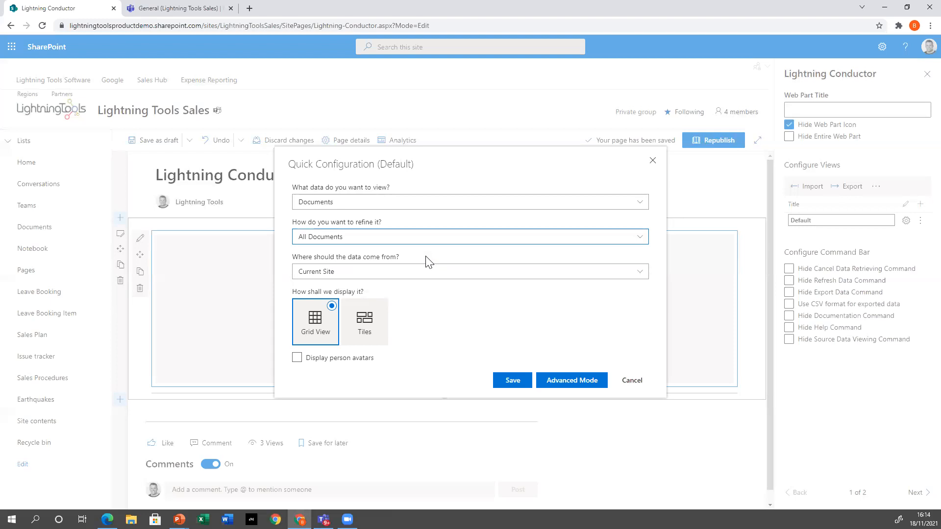
Step: Source the data from Current Site and Associated Sites, enable person avatars, and save the configuration
click(347, 279)
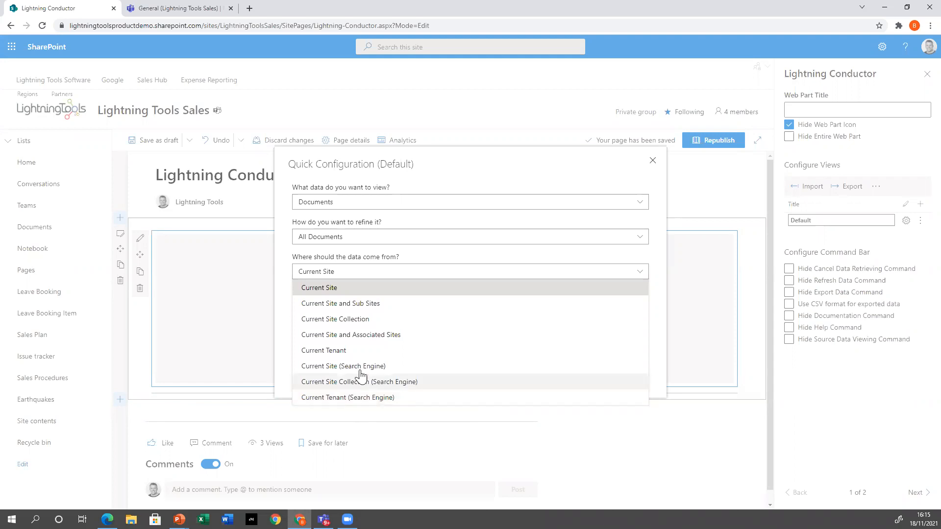
click(357, 337)
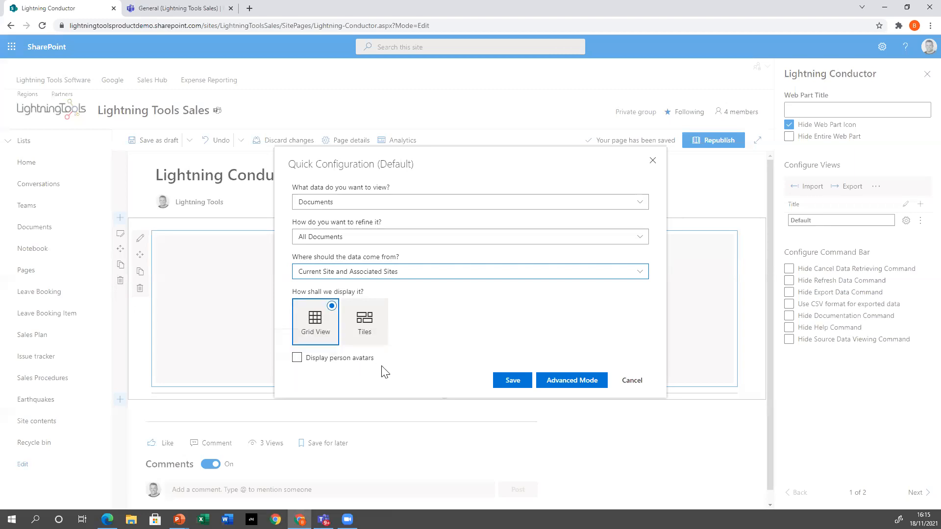
click(330, 361)
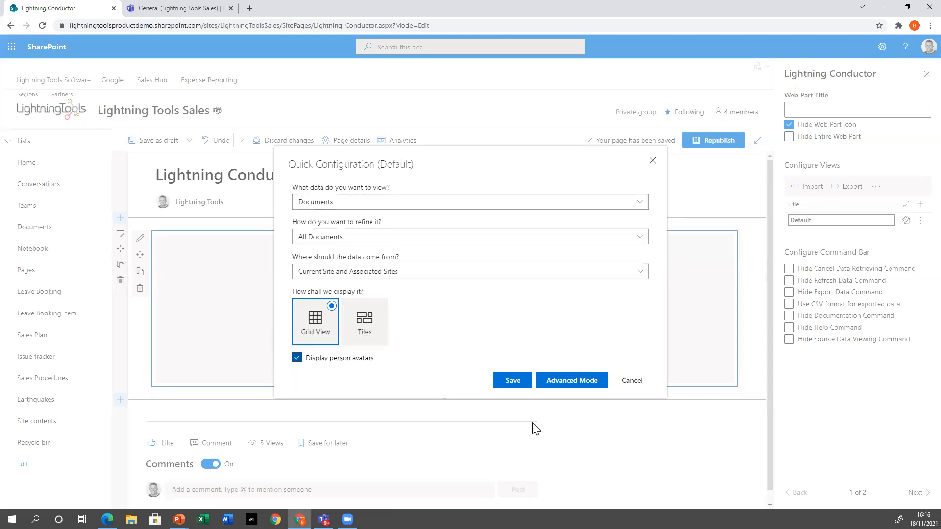
click(516, 384)
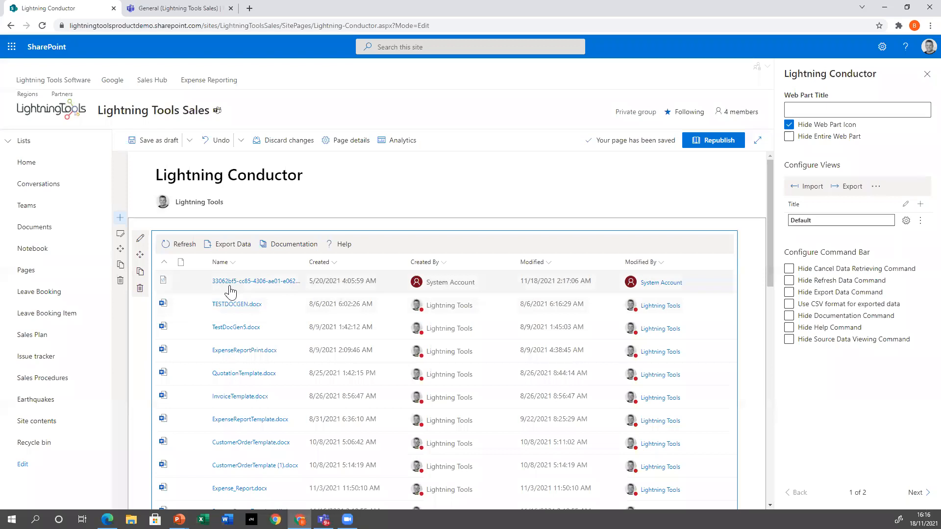
Step: Examine the aggregated documents grid and the additional columns that can be shown from the Created By column's settings
scroll(401, 360, down, 1)
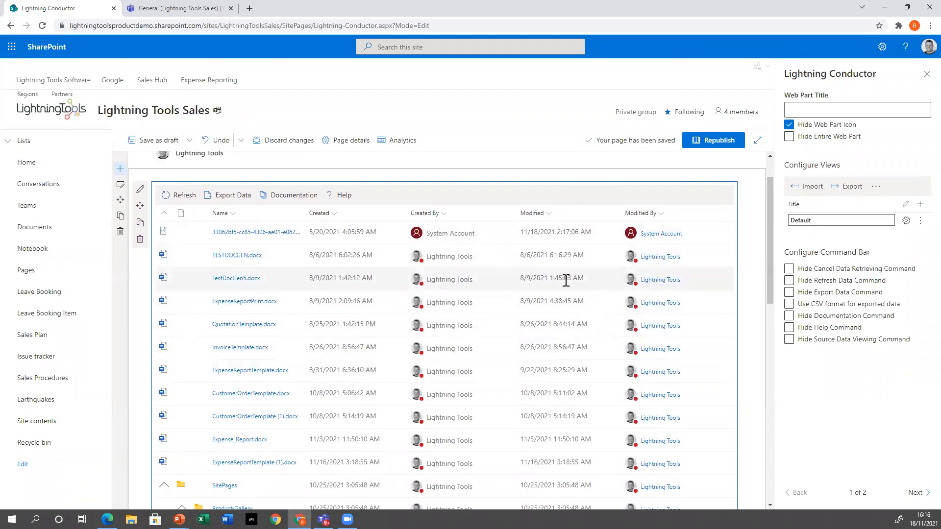
scroll(563, 277, down, 6)
scroll(569, 325, up, 6)
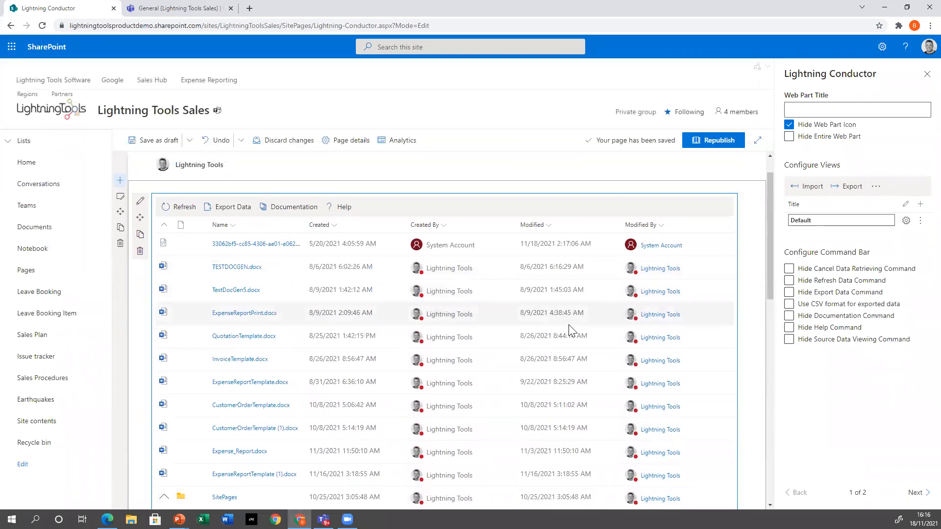
click(443, 226)
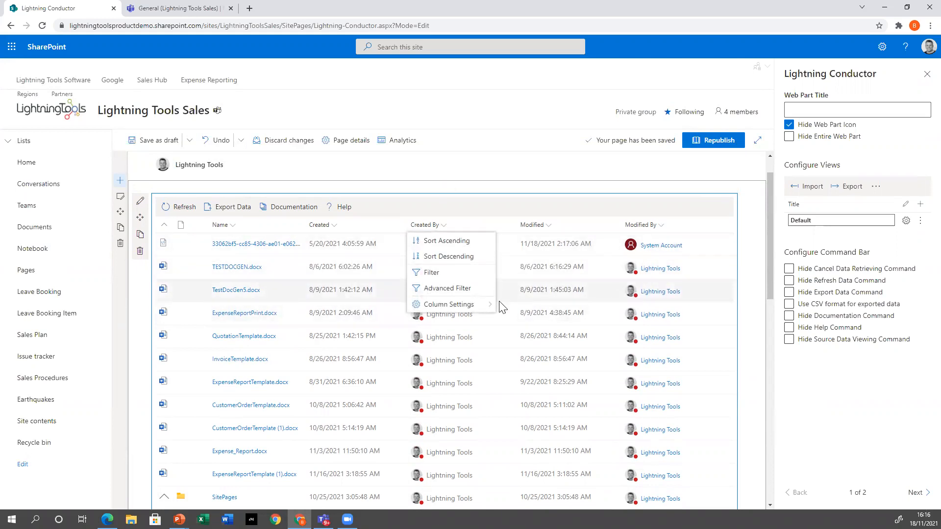
mouse_move(470, 310)
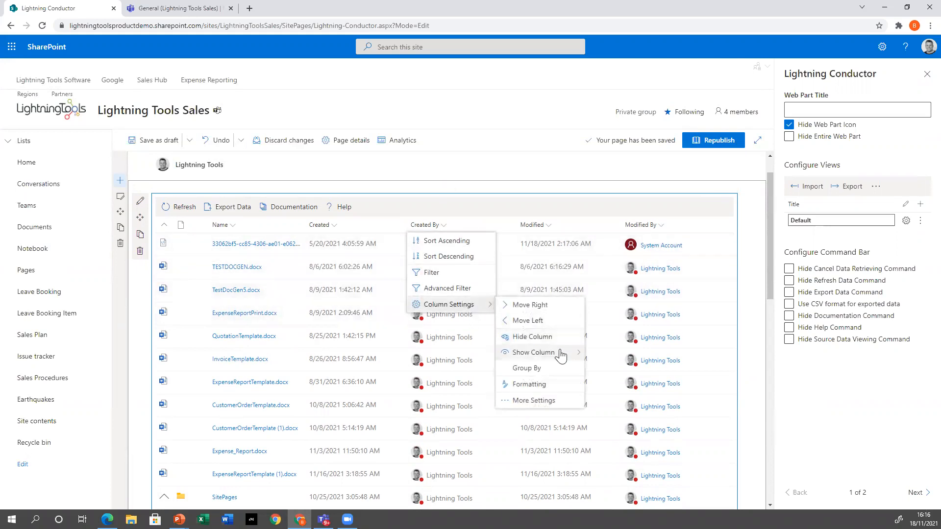
mouse_move(562, 354)
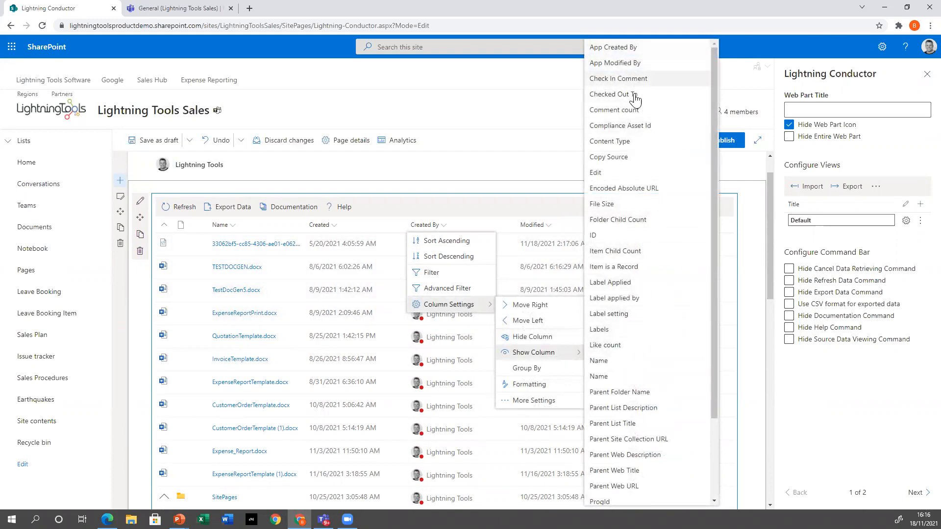
scroll(626, 343, down, 2)
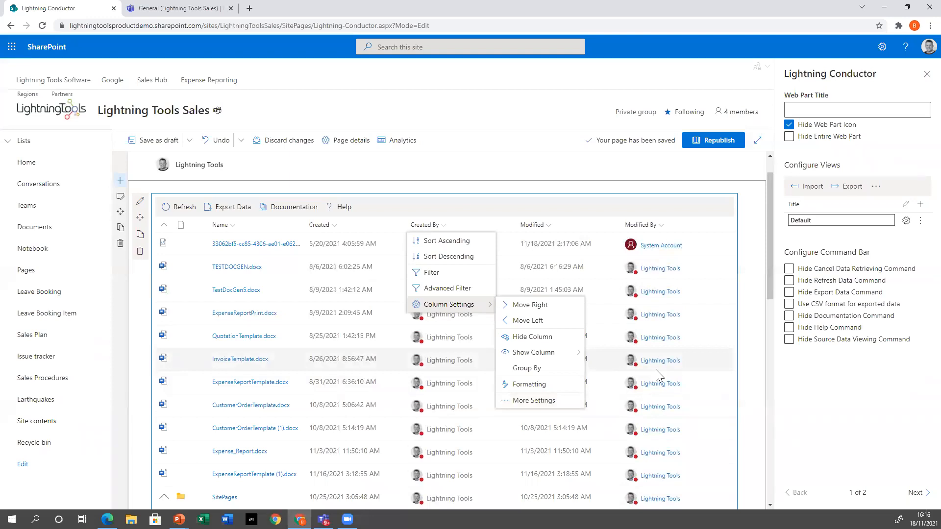
Step: Group the documents grid by the Modified By column
click(657, 225)
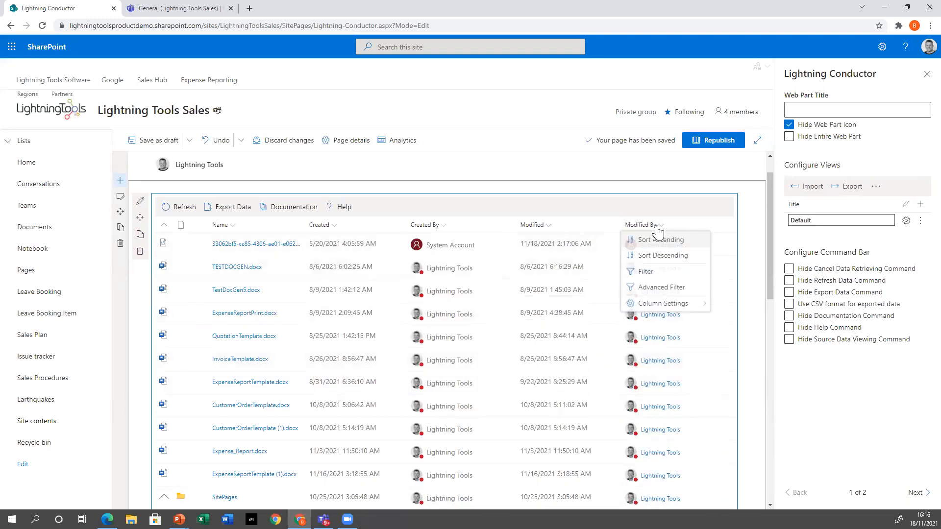
mouse_move(671, 304)
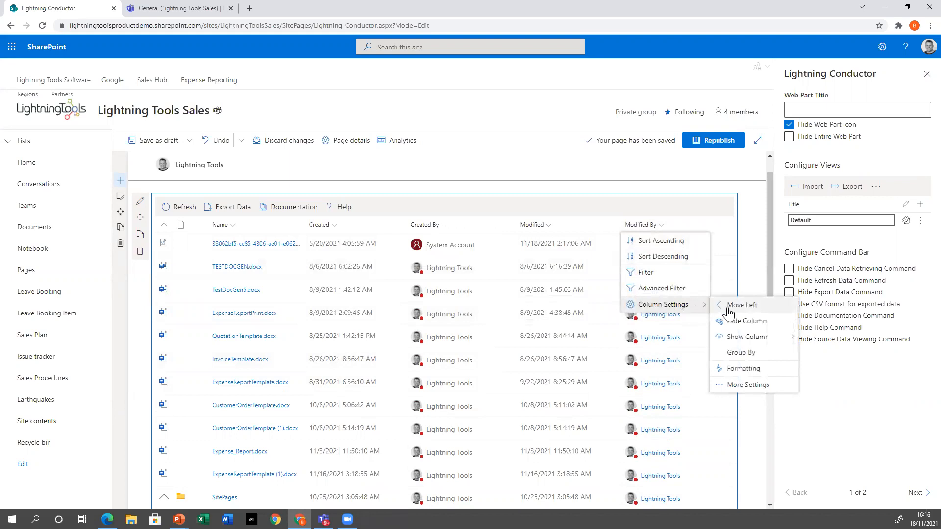
click(757, 360)
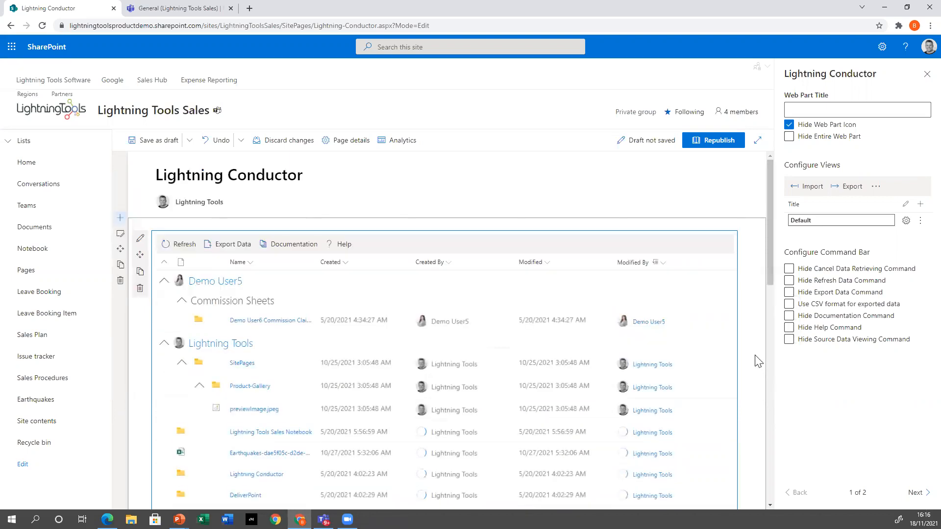
Step: Review the grouped documents and view the expanded contact card of the SitePages folder's creator
scroll(768, 364, down, 2)
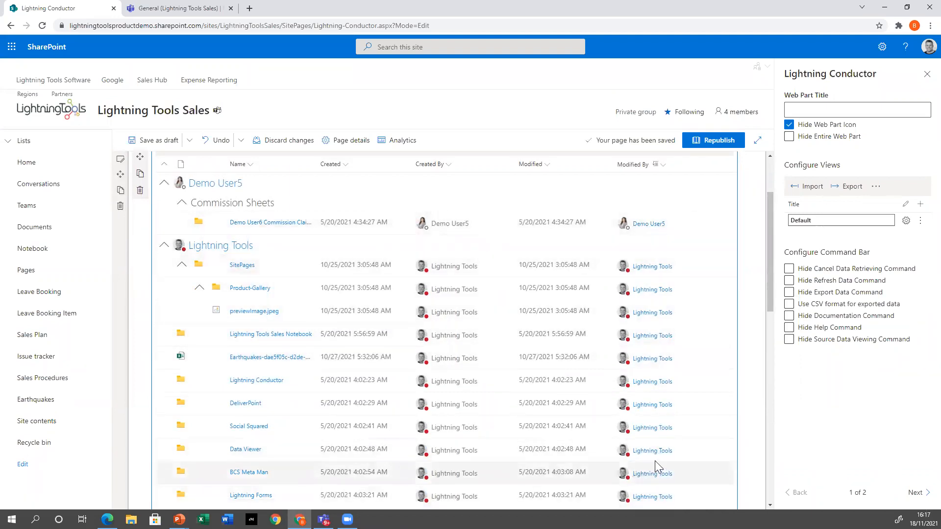
scroll(551, 389, down, 2)
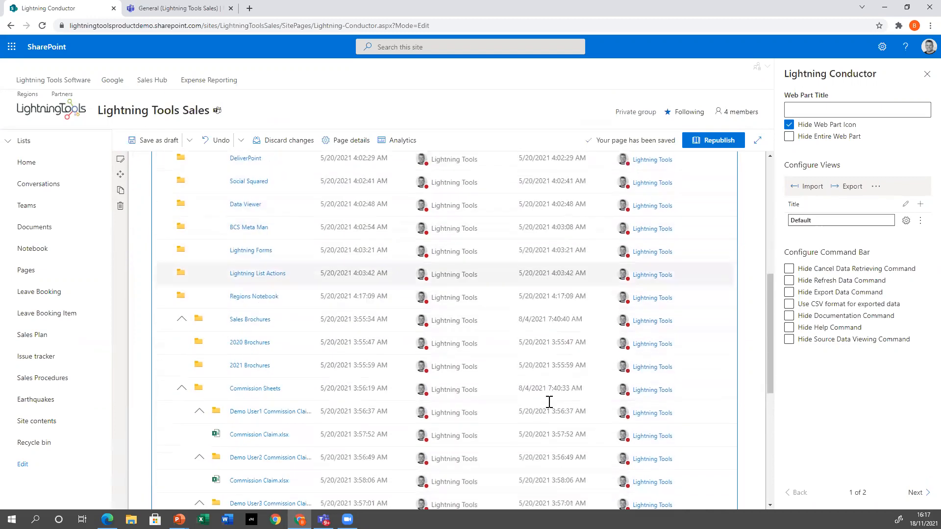
scroll(550, 394, up, 3)
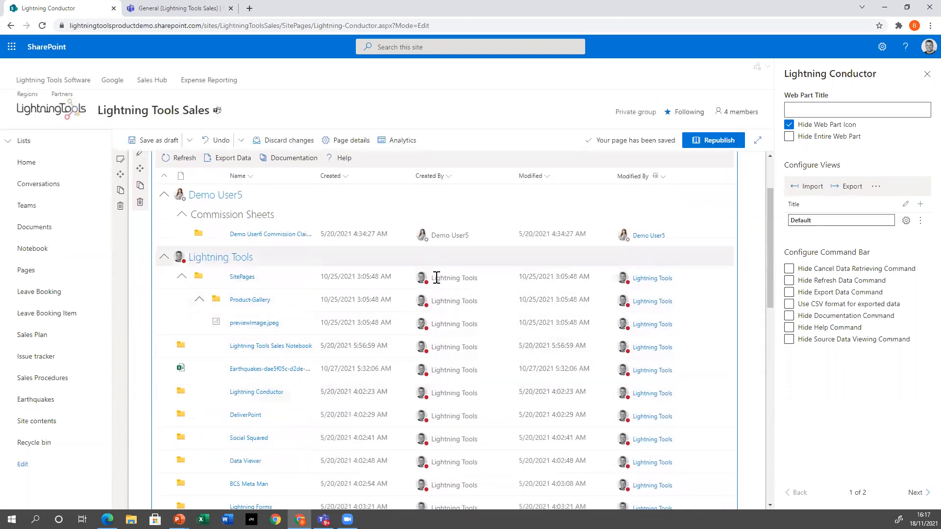
mouse_move(421, 278)
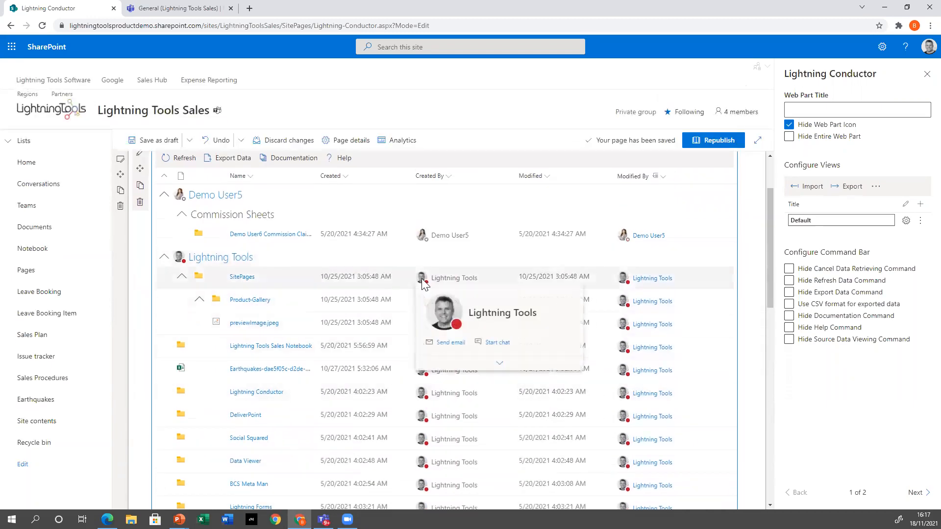
click(500, 362)
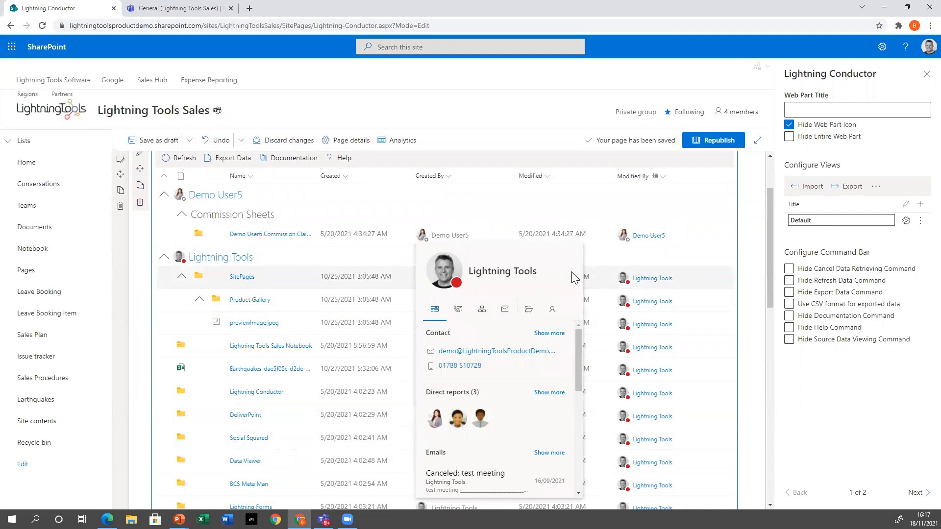
click(758, 303)
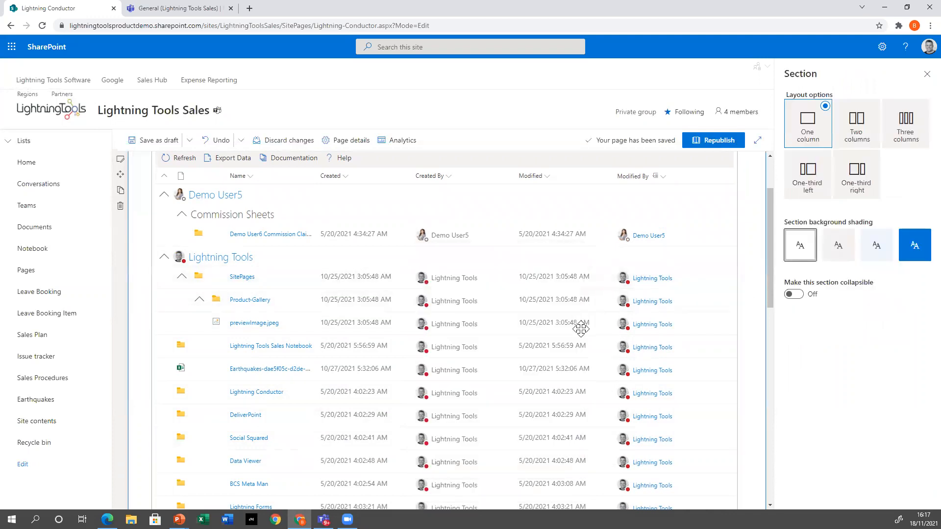
Step: Close the section's layout settings and select the Lightning Conductor web part
scroll(568, 322, up, 2)
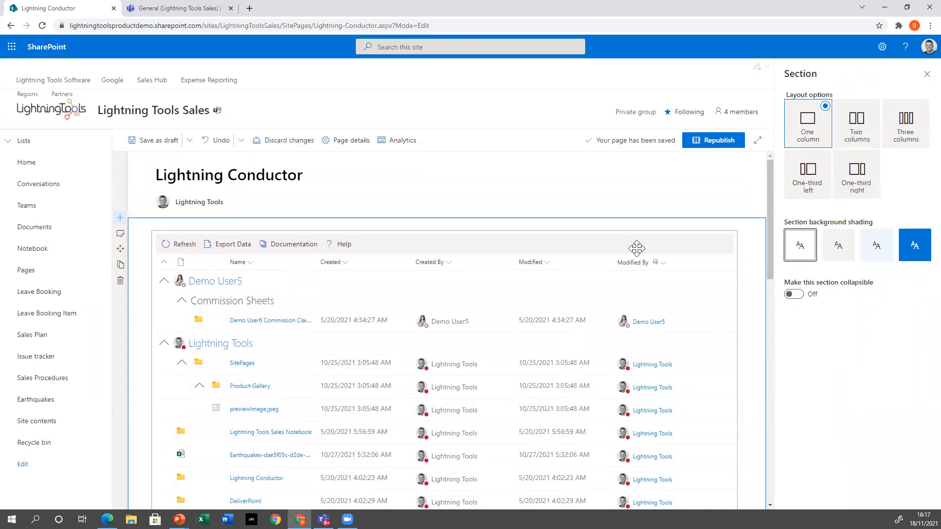
click(926, 76)
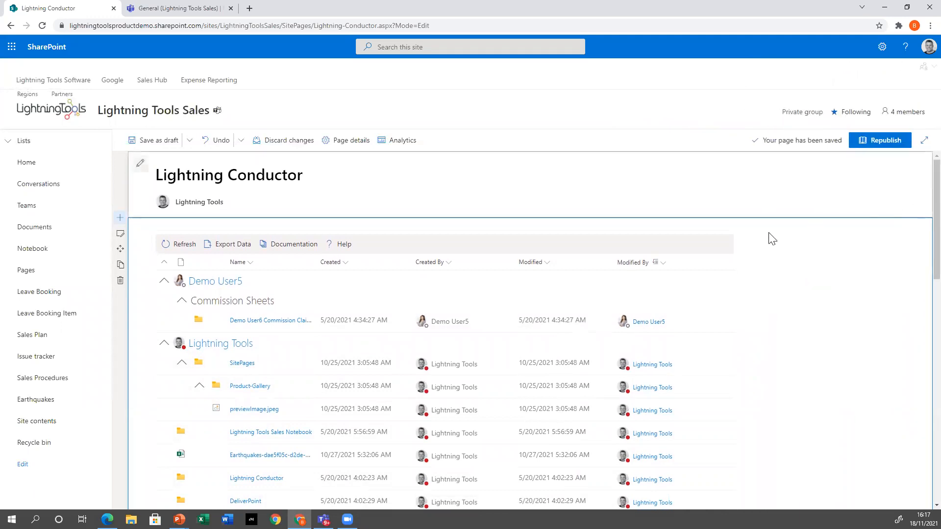
click(398, 247)
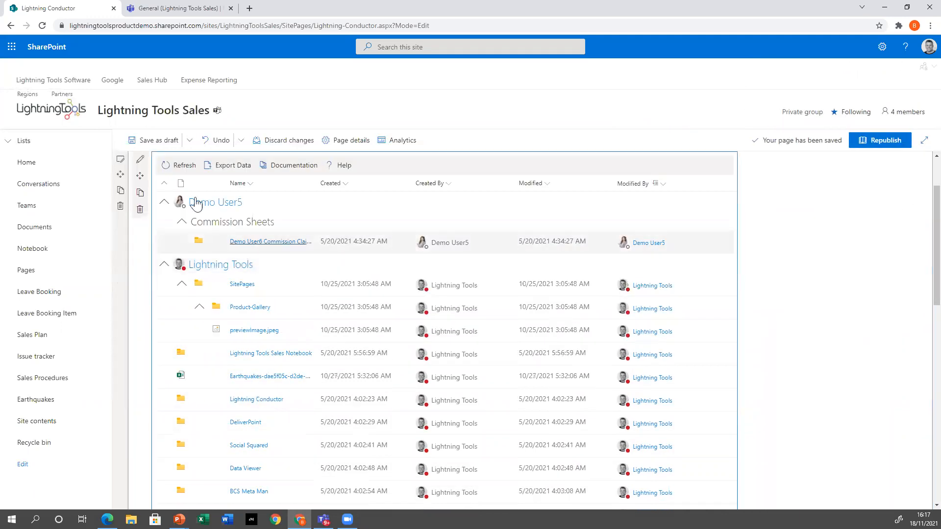
Step: Open the web part's properties and rename the Default view as Sales Documents
click(140, 159)
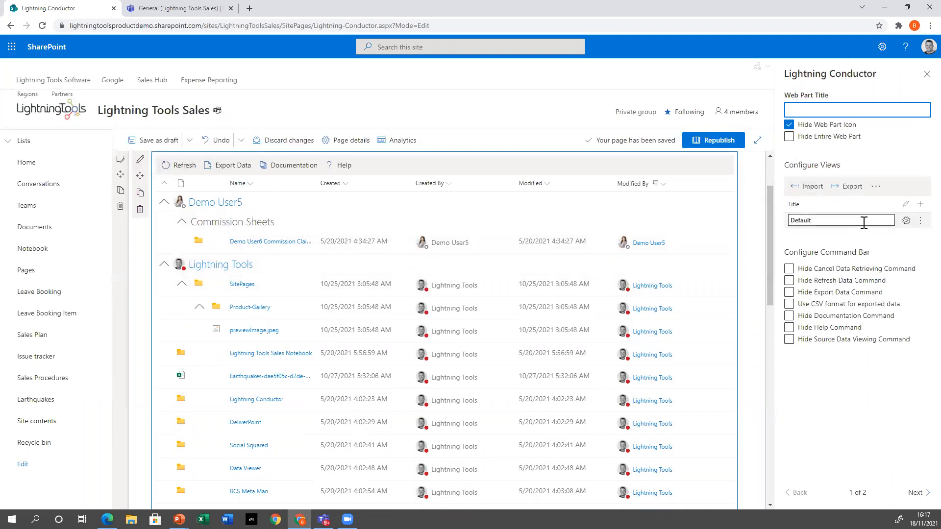
double_click(818, 218)
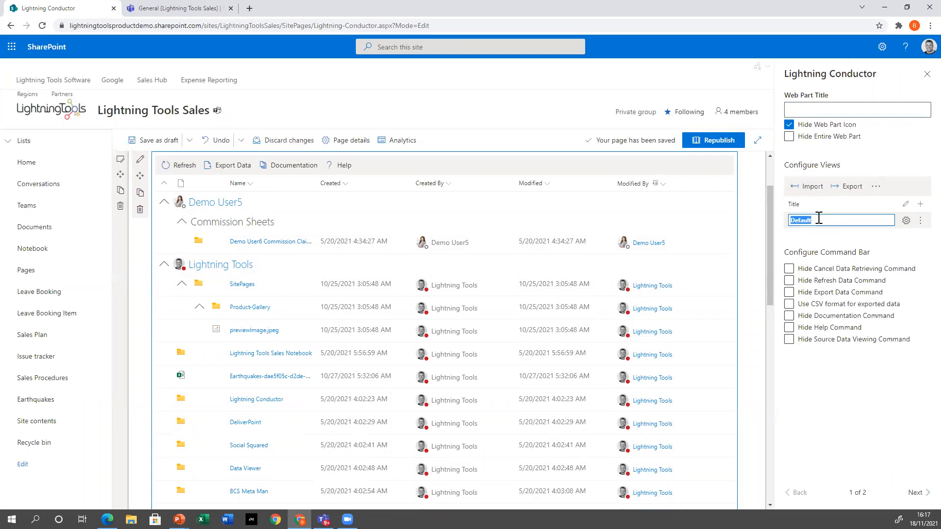
text(Documents)
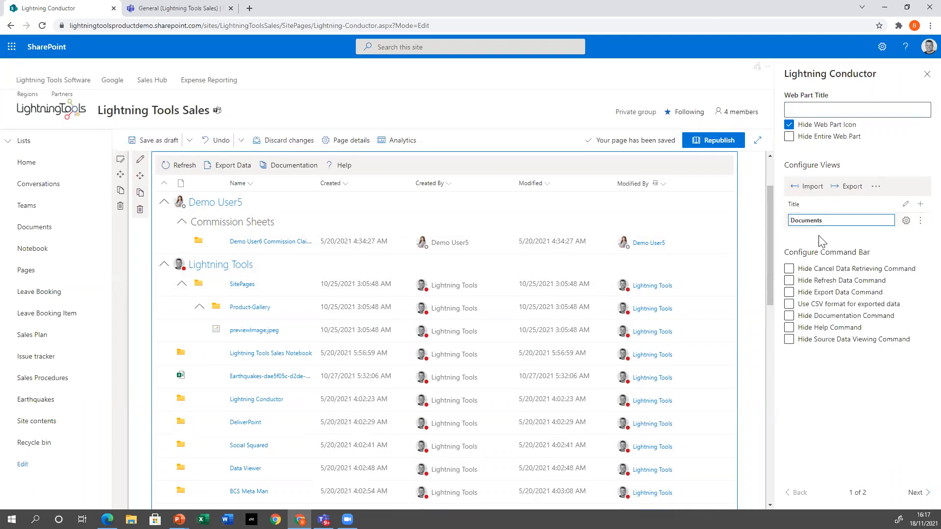
click(794, 220)
text(Sales)
Step: Add a second view to the web part and name it Tasks
click(919, 204)
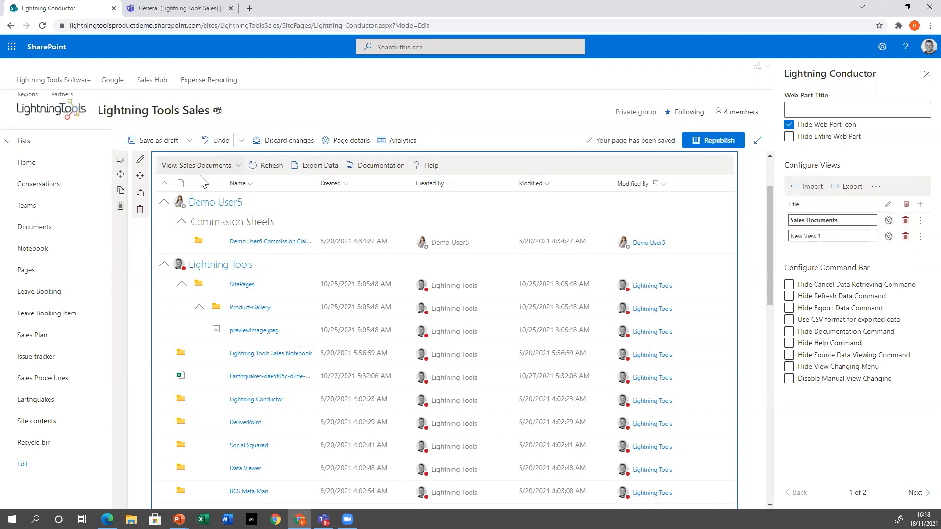
click(218, 167)
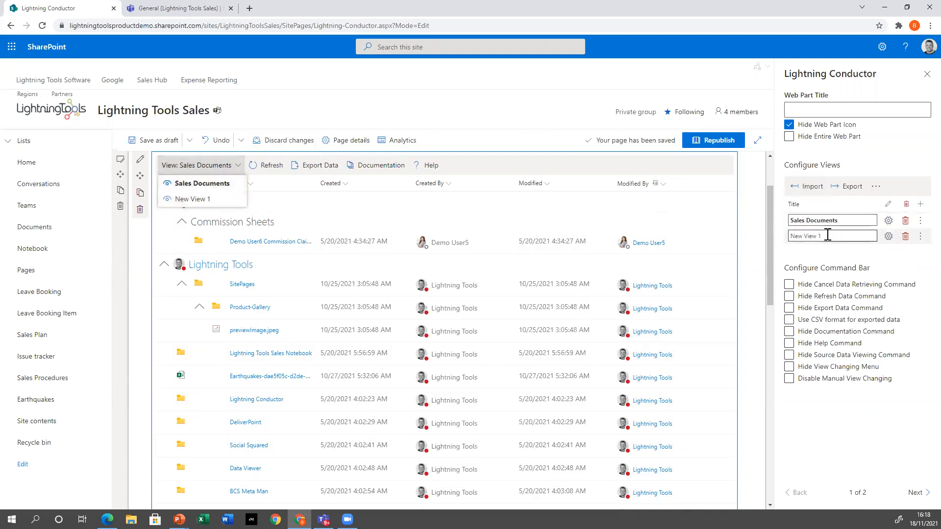
click(811, 237)
triple_click(811, 239)
text(Tasks)
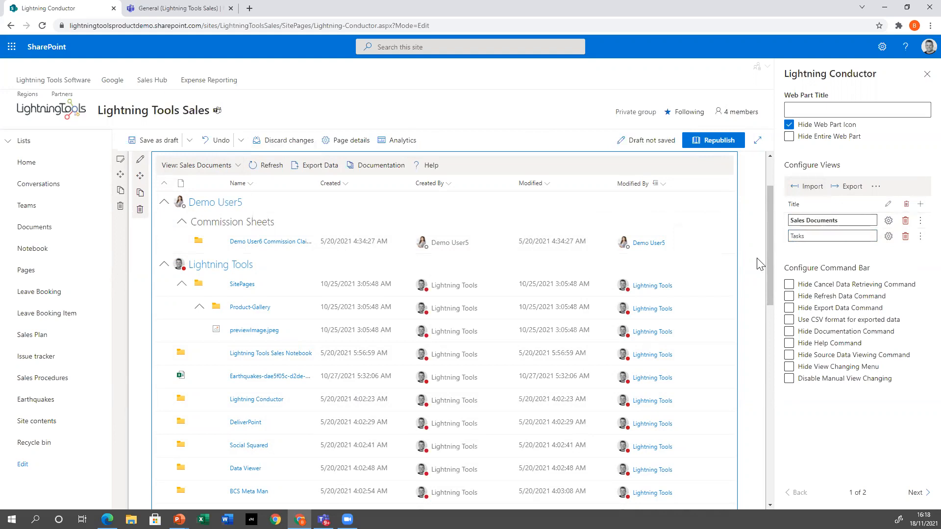
Step: Configure the Tasks view to roll up Tasks data from Current Site and Associated Sites
click(887, 237)
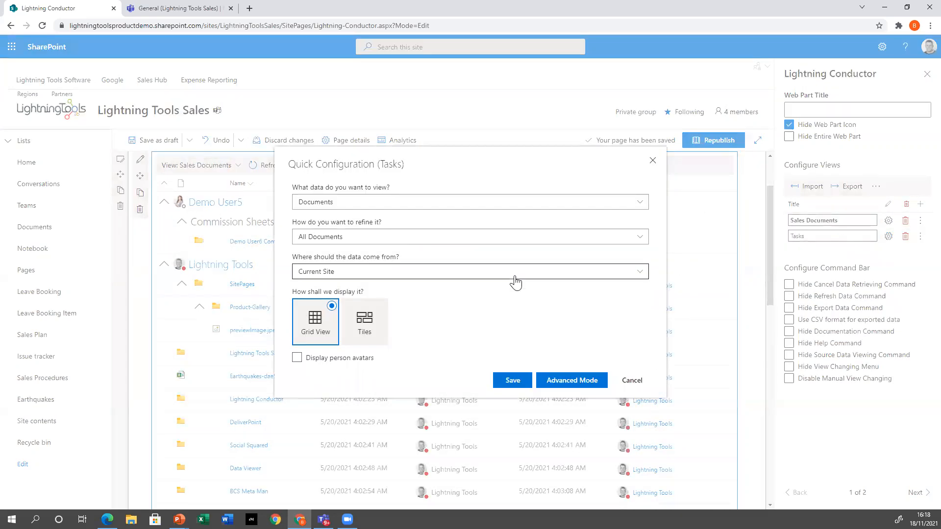
click(371, 202)
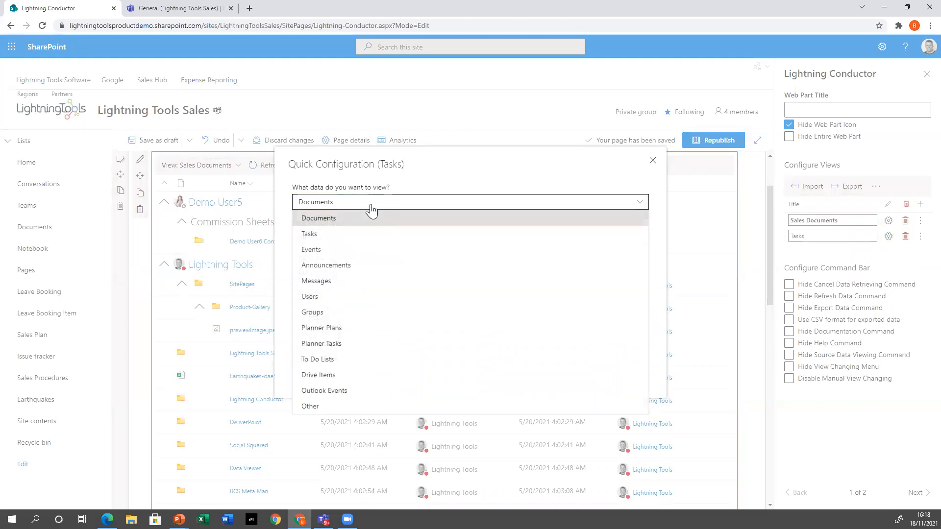
click(369, 234)
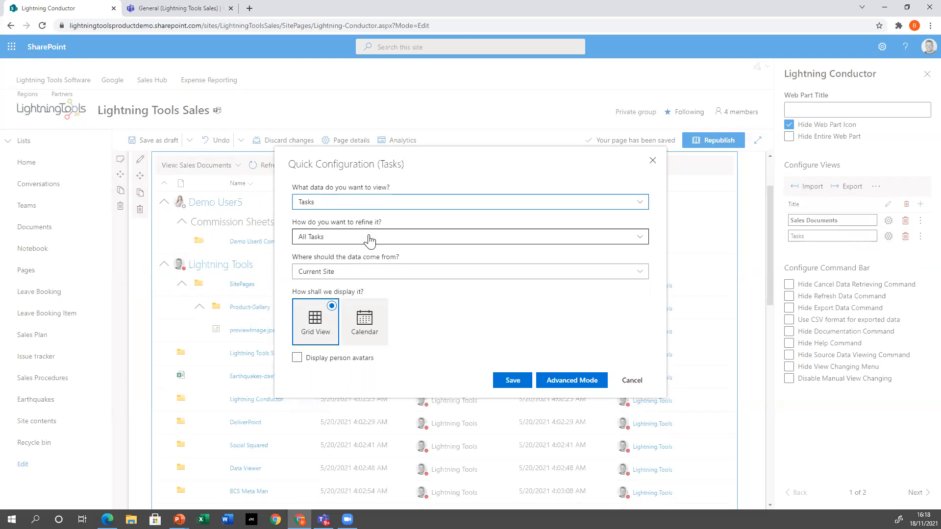
click(370, 240)
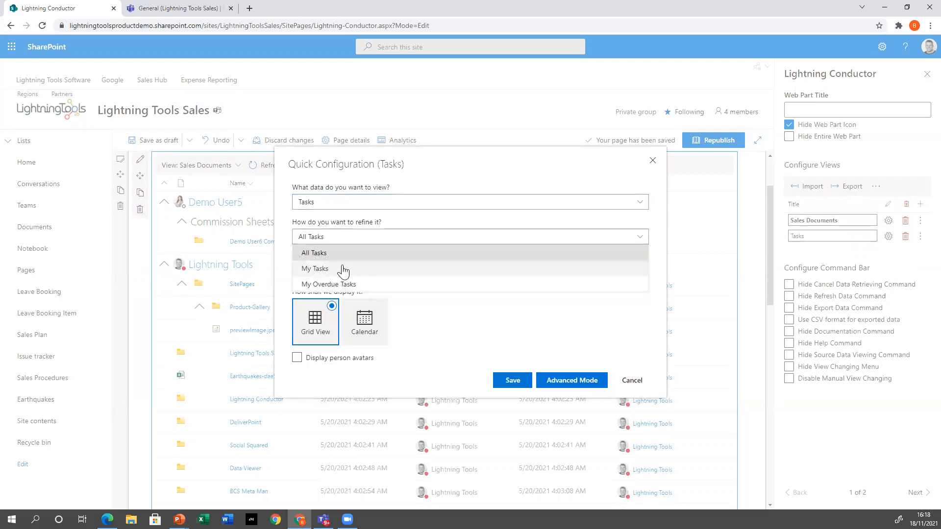
click(414, 258)
click(399, 273)
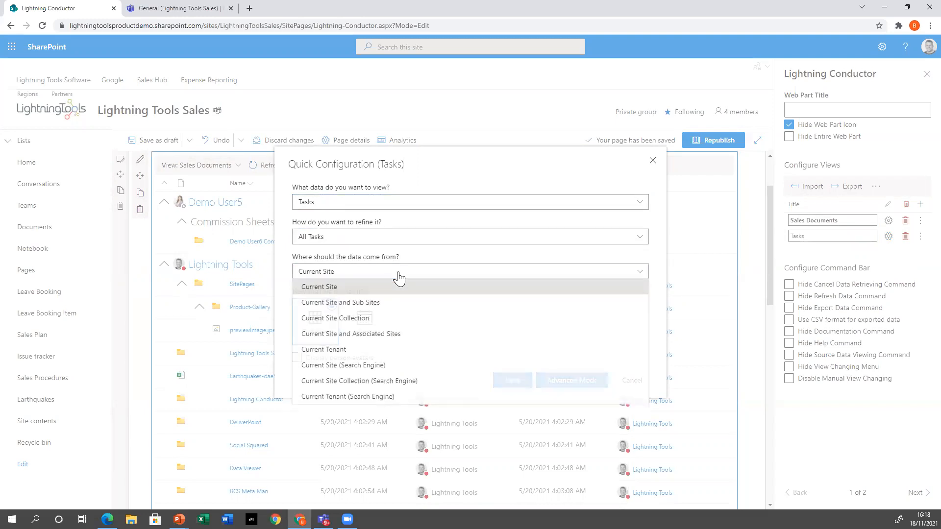
click(395, 337)
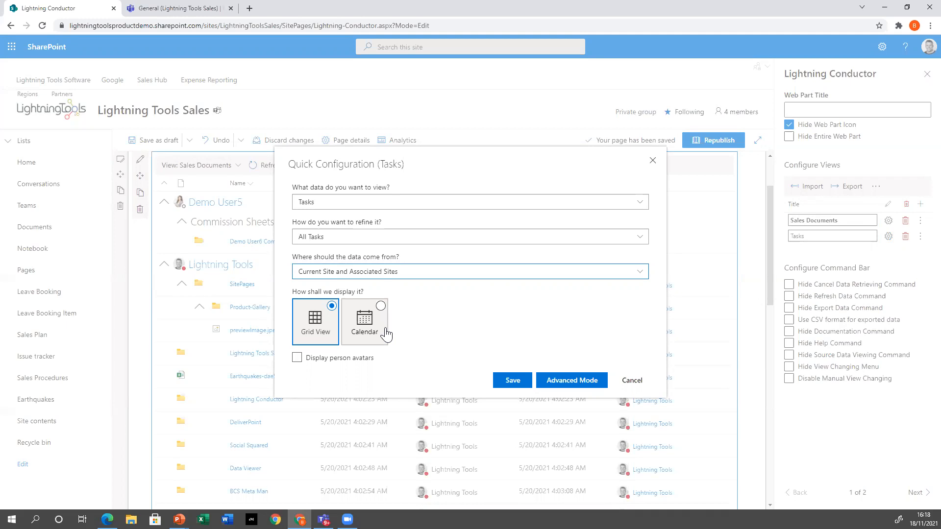
Step: Save the Tasks view configuration with person avatars displayed, and switch the web part to that view
click(297, 358)
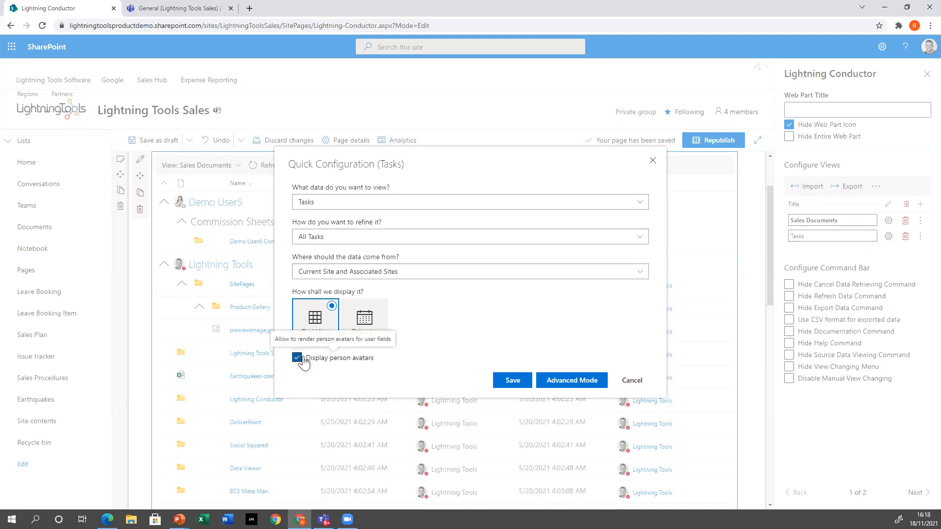
click(512, 381)
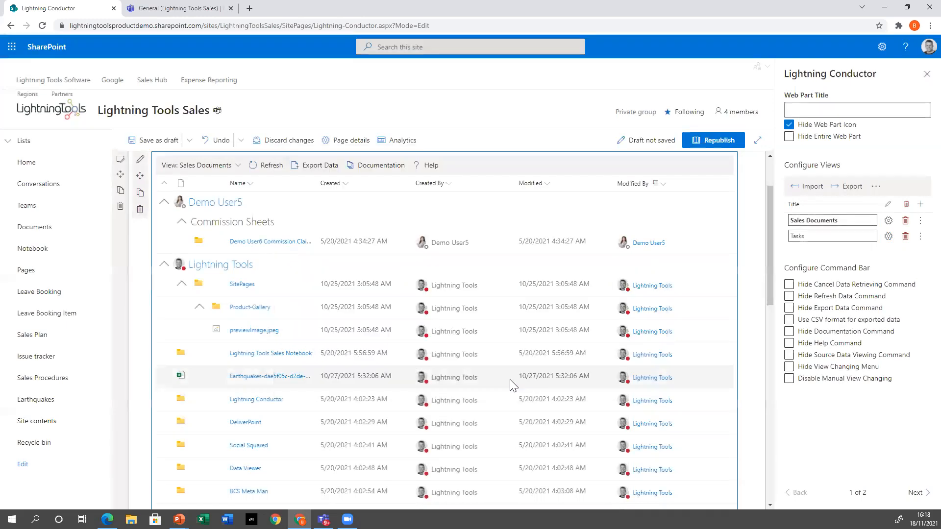
click(225, 165)
click(218, 199)
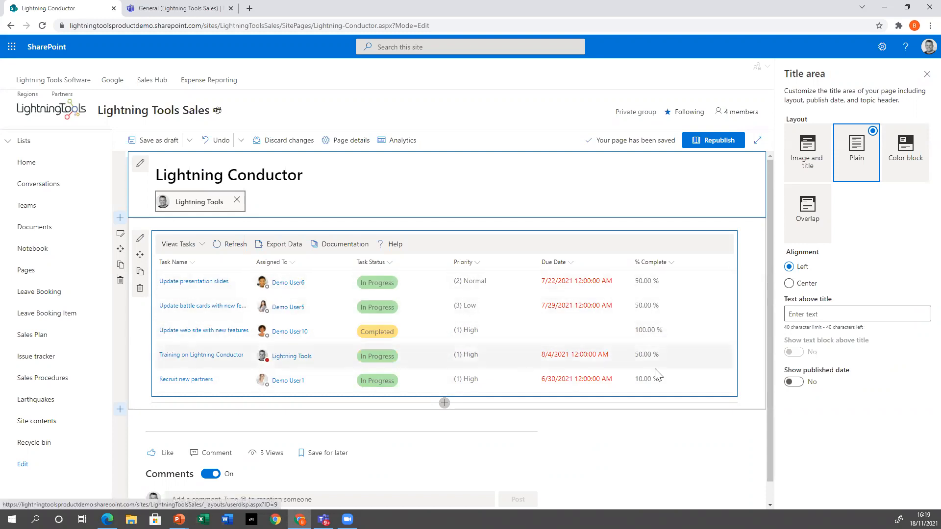
Step: Set the Due Date column's display format to Short Date and save the column settings
click(563, 262)
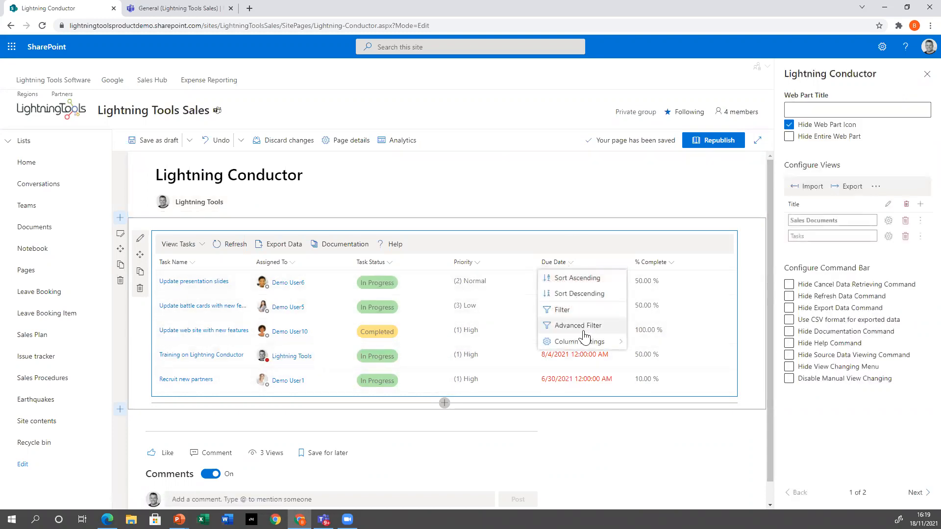
click(613, 243)
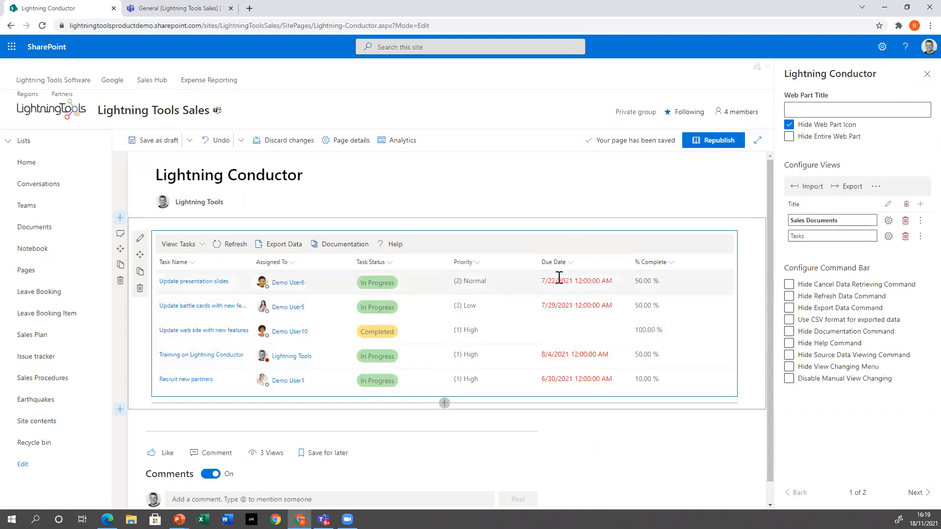
click(572, 262)
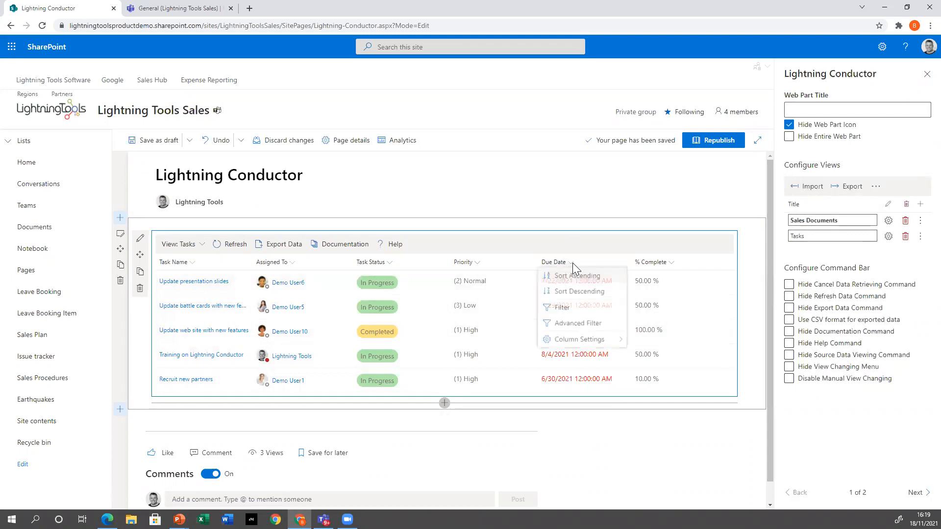
mouse_move(598, 342)
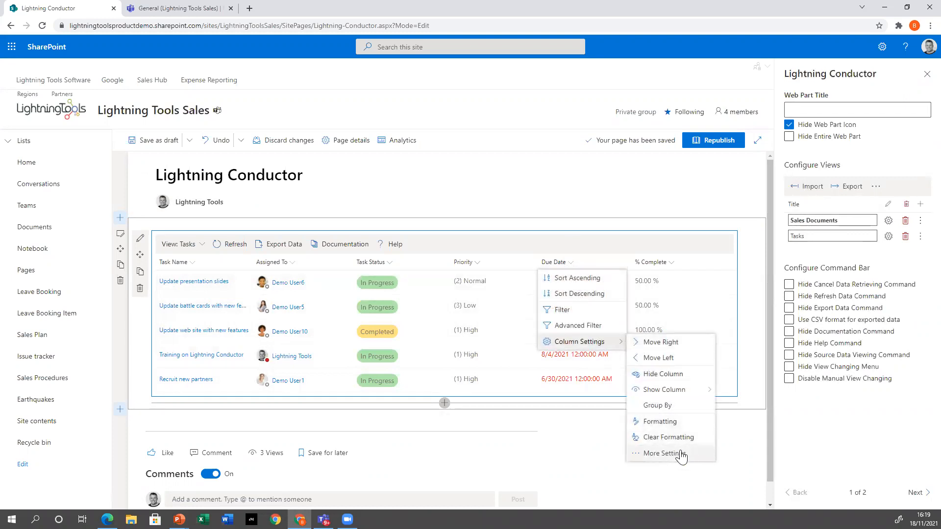
click(660, 459)
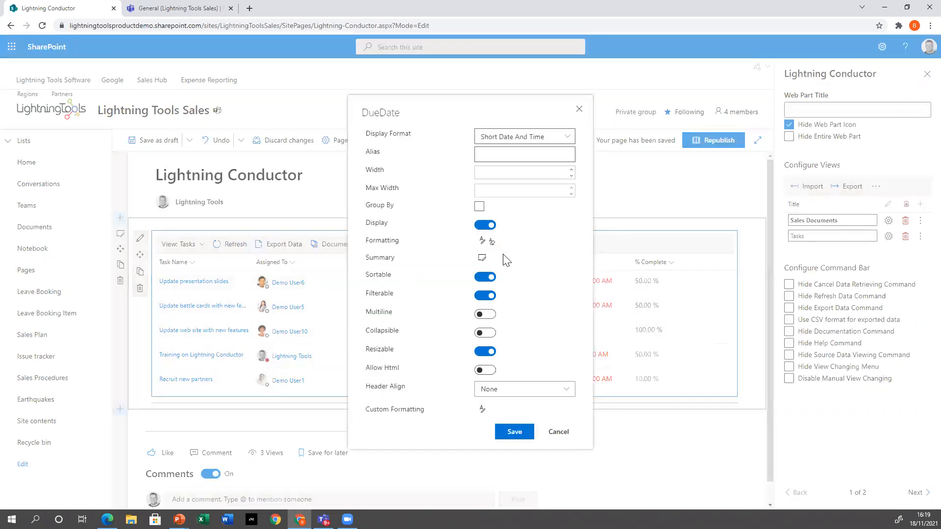
click(569, 138)
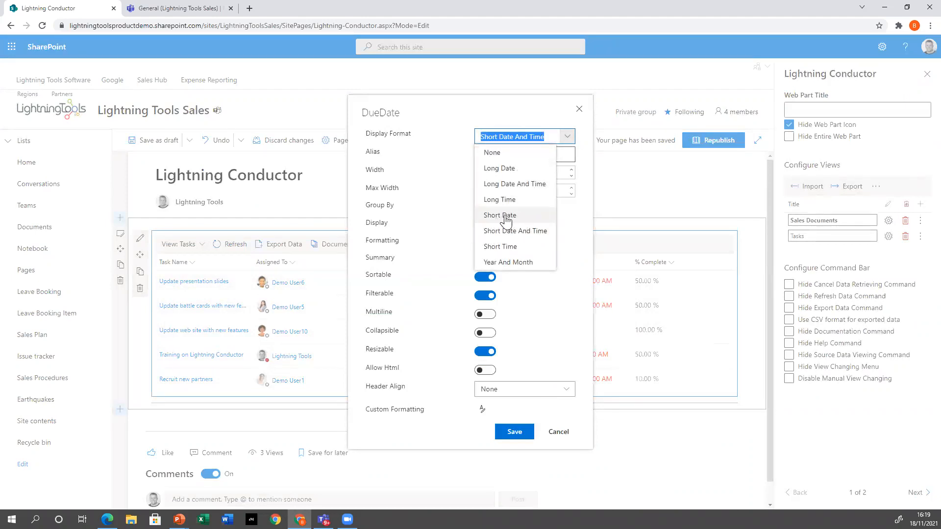
click(502, 216)
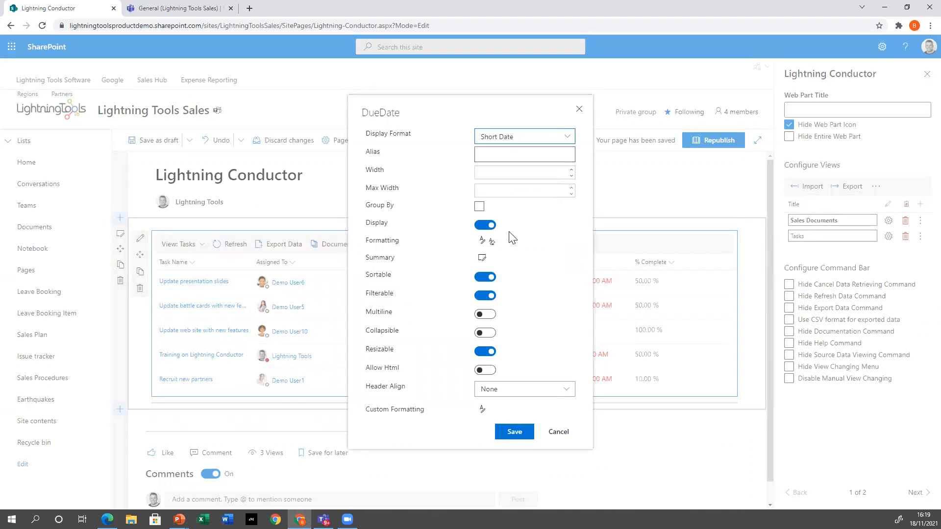
click(512, 432)
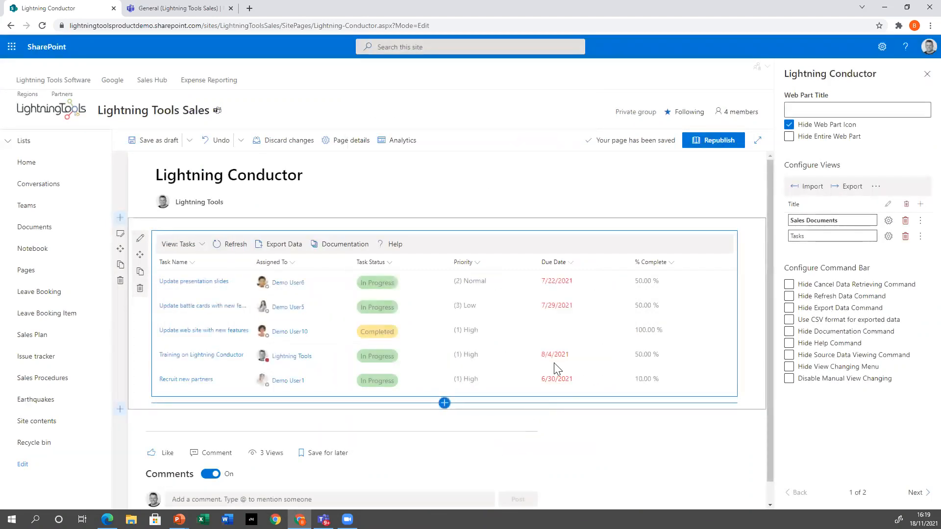
Step: Examine the conditional formatting rules of the Due Date column, then close its settings without changes
click(572, 264)
mouse_move(571, 342)
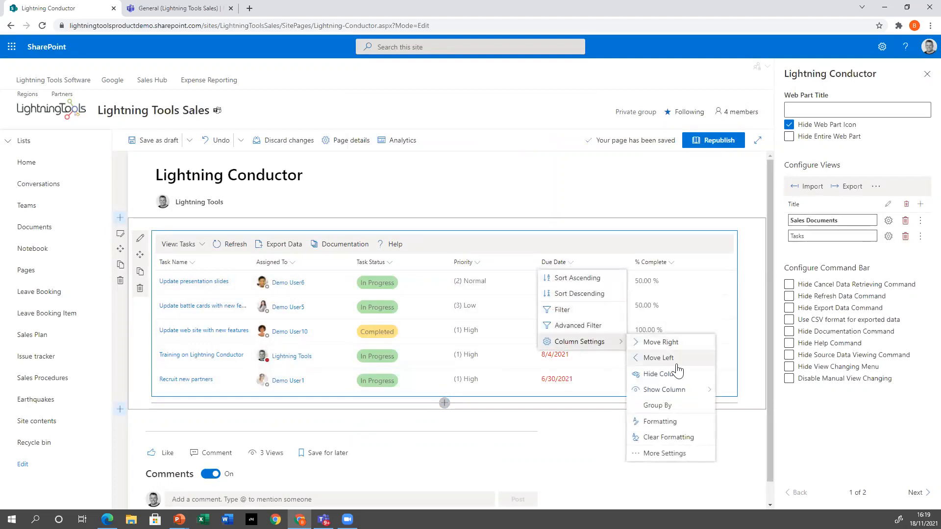
click(678, 454)
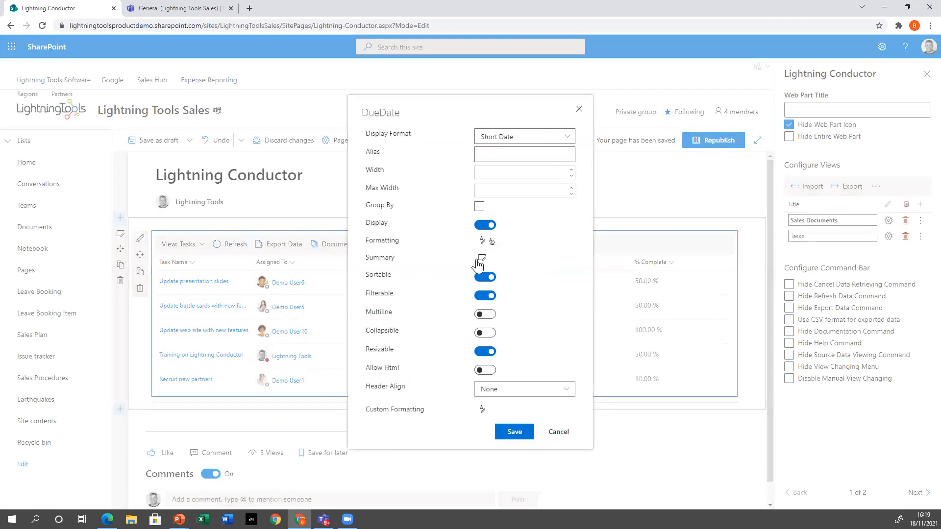
click(482, 242)
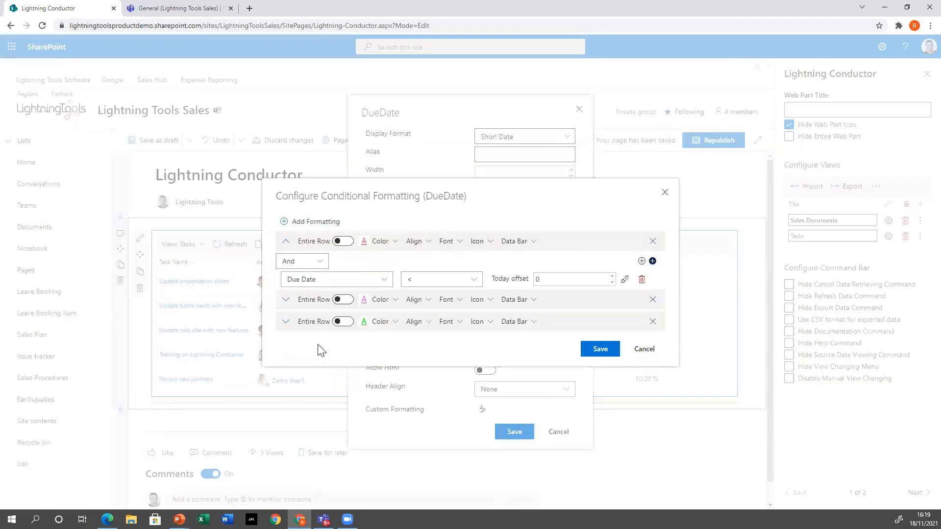
click(286, 322)
click(286, 293)
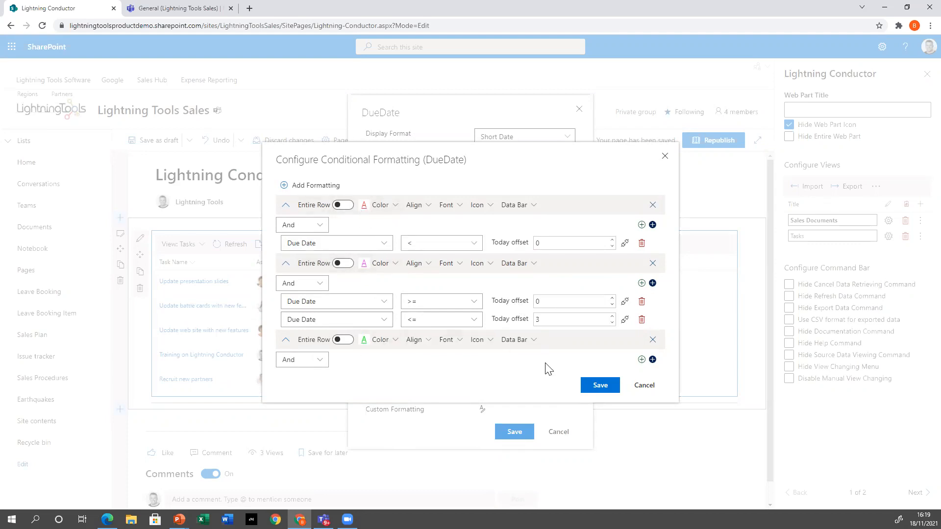
click(656, 389)
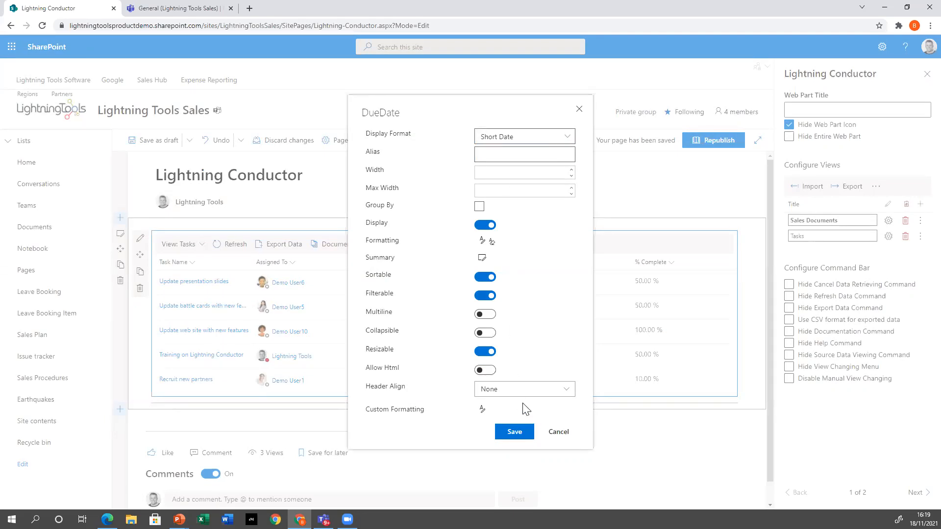
click(558, 432)
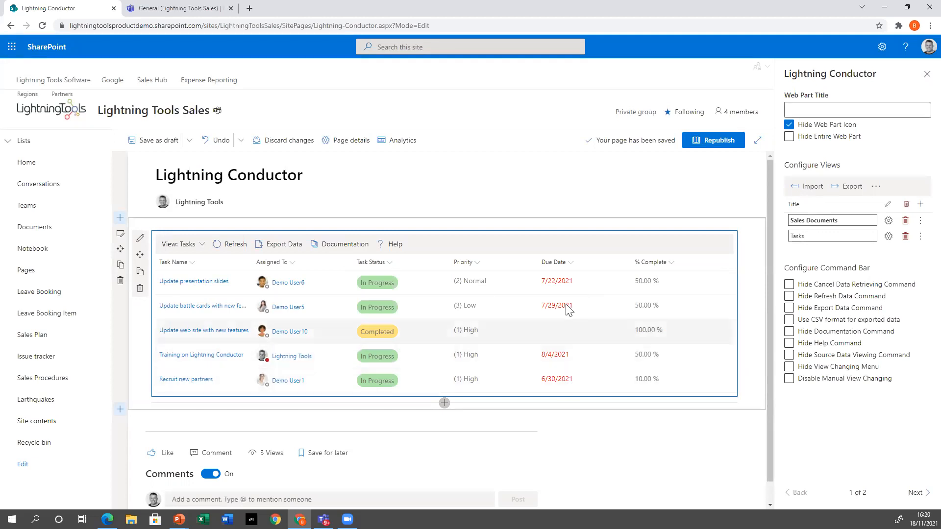
Step: Open the Priority column's conditional formatting and add two more rules, with all three rules expanded
click(477, 263)
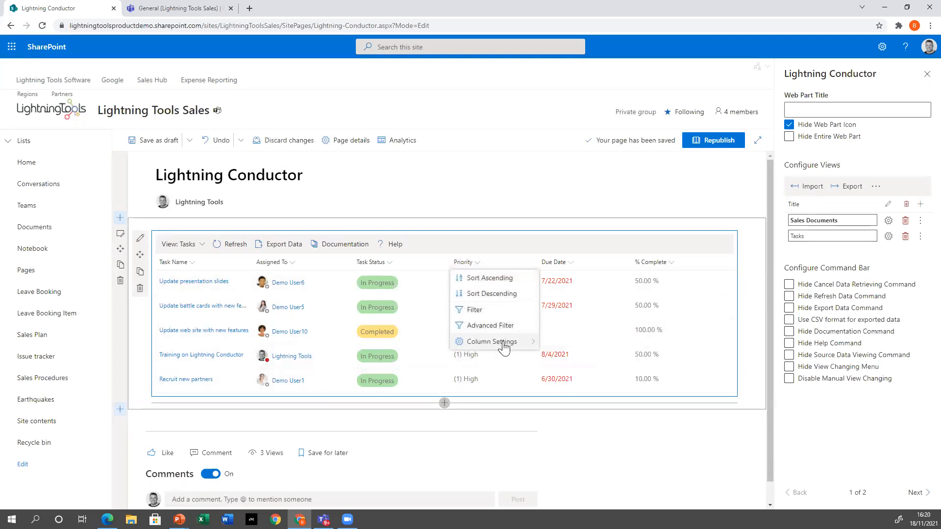
mouse_move(495, 342)
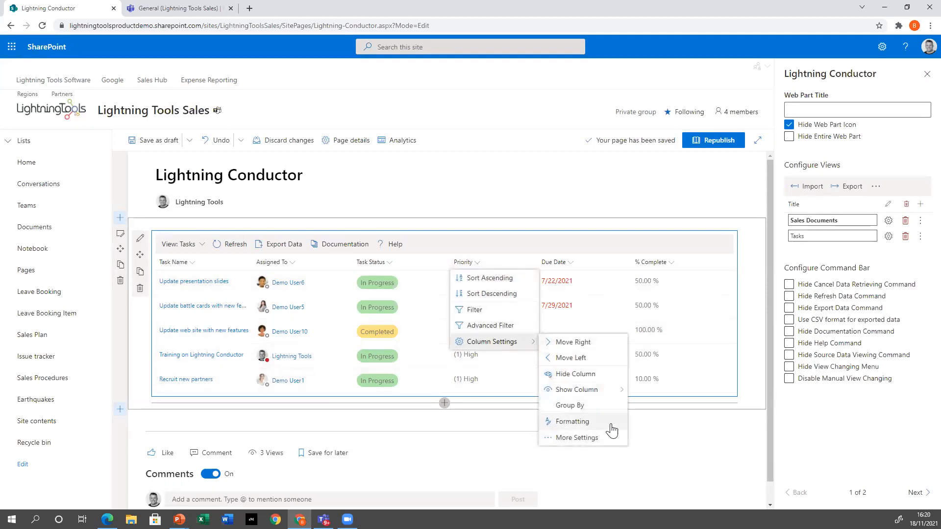
click(573, 421)
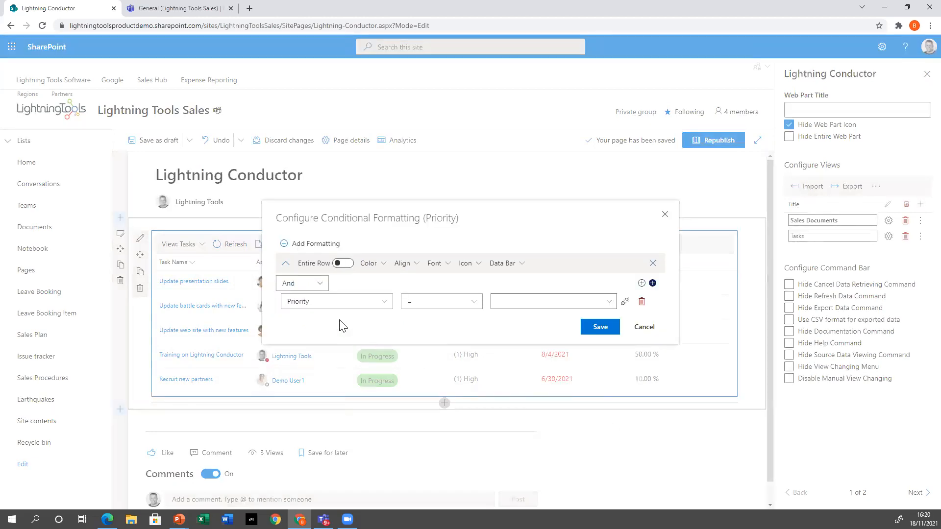
click(284, 243)
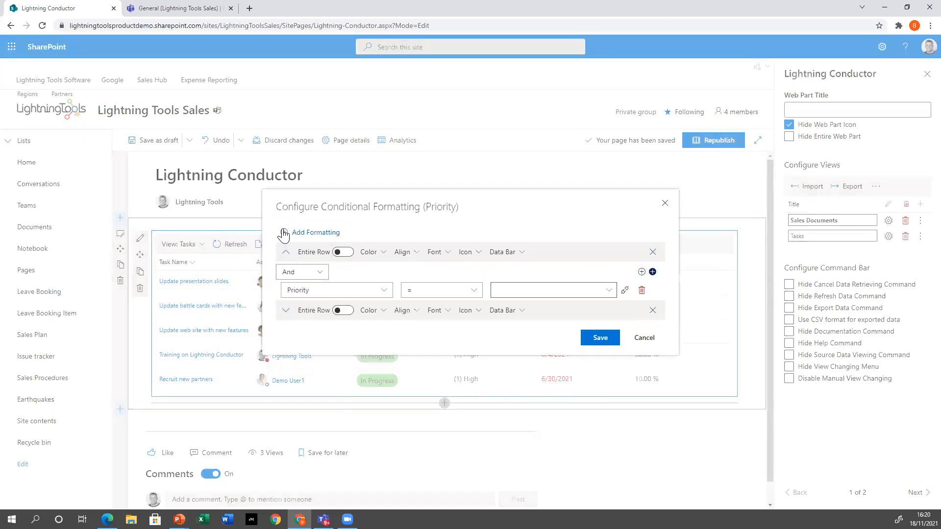
click(284, 234)
click(286, 325)
click(287, 293)
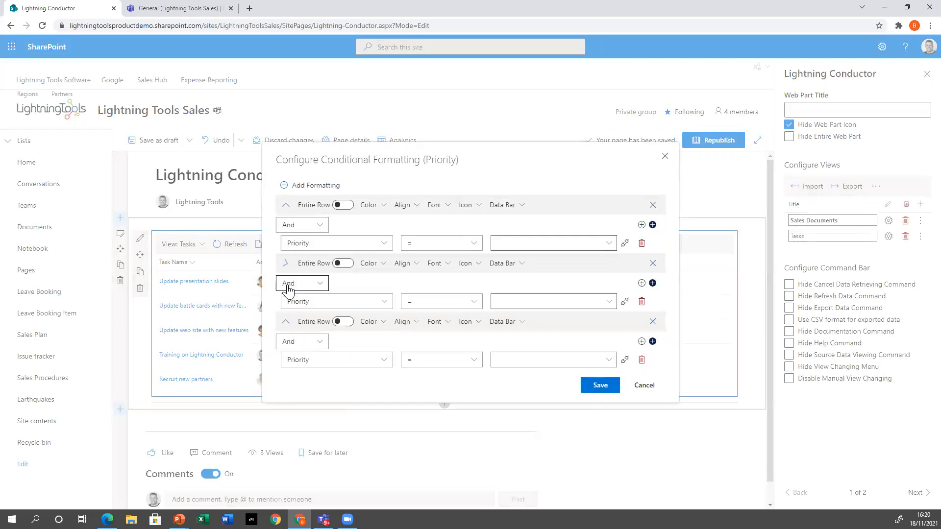
Step: Set the three rule conditions to Priority equal to (1) High, (2) Normal and (3) Low respectively
click(609, 244)
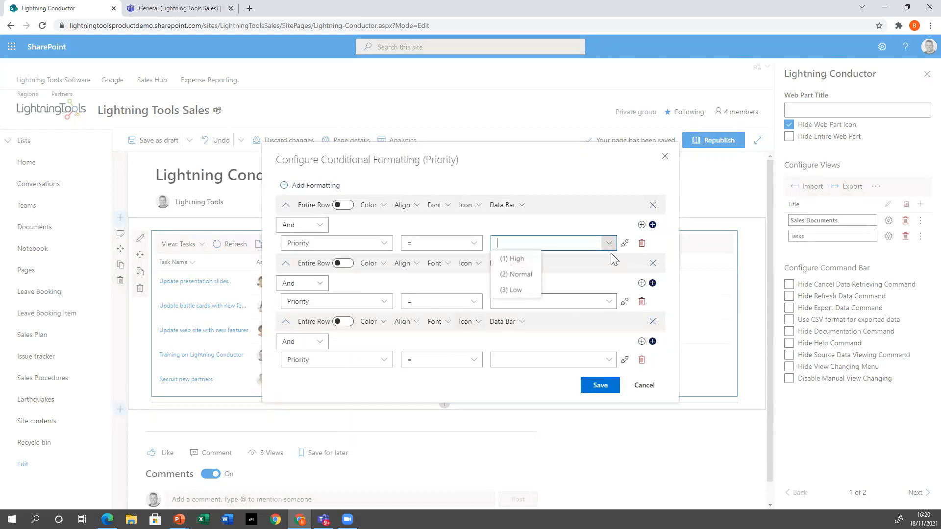
click(510, 260)
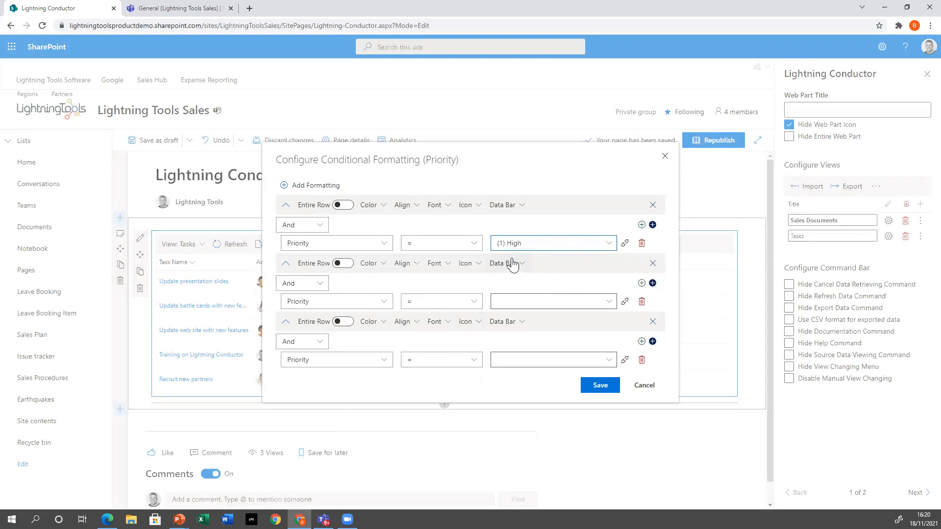
click(608, 300)
click(520, 334)
click(608, 360)
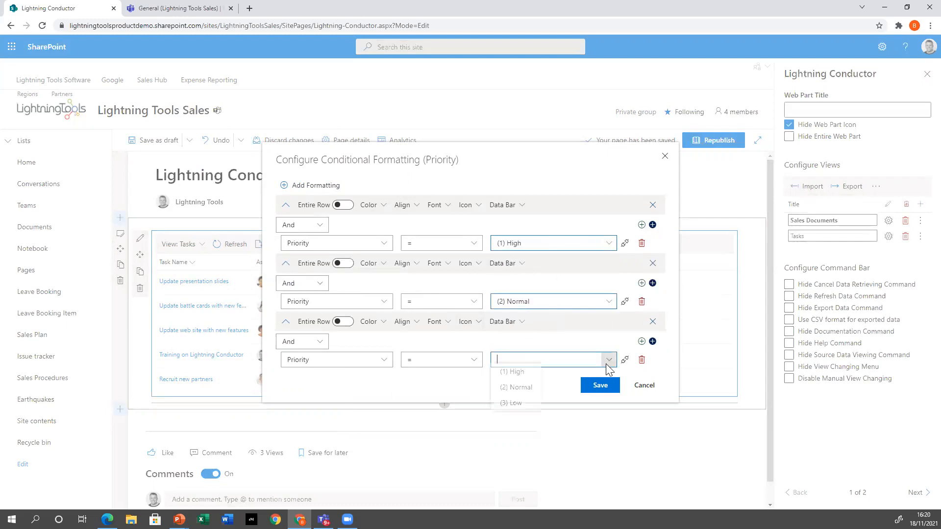
click(513, 406)
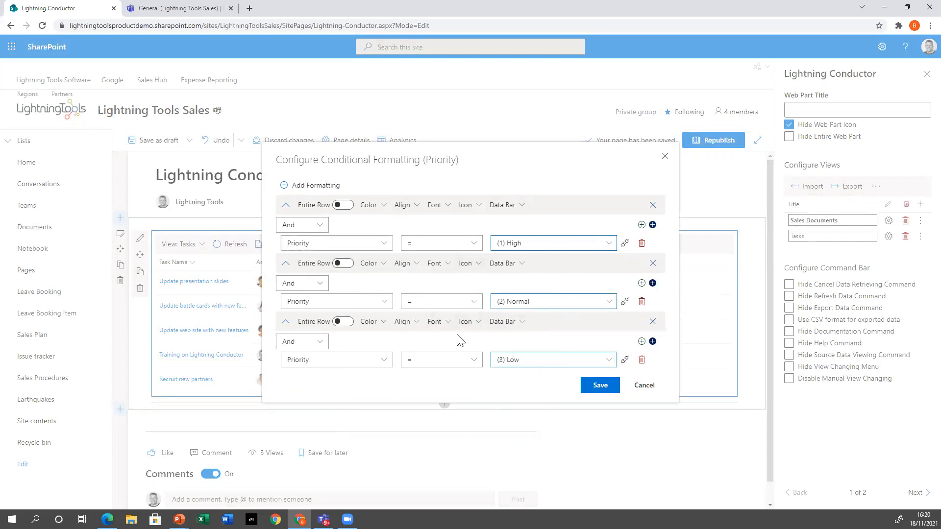
Step: Assign a filled circle icon with a custom red fore color to the (1) High priority rule
click(471, 207)
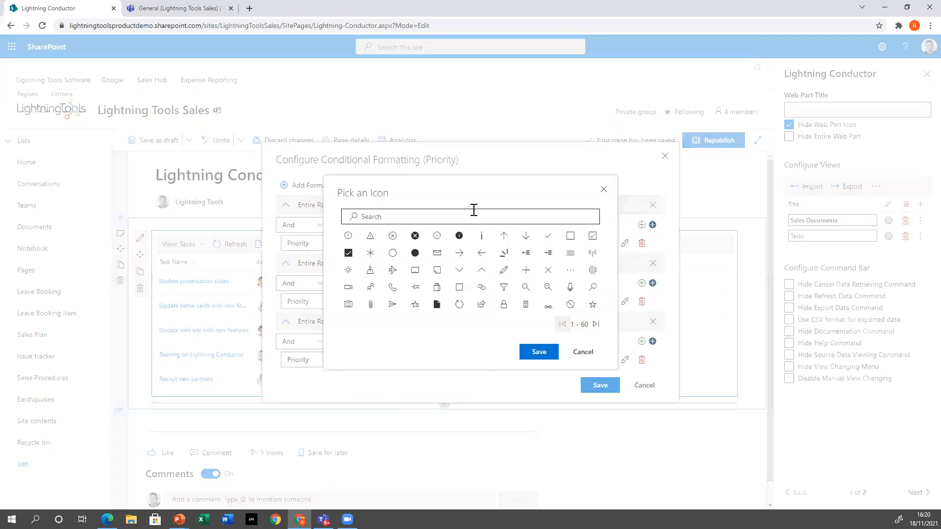
click(415, 253)
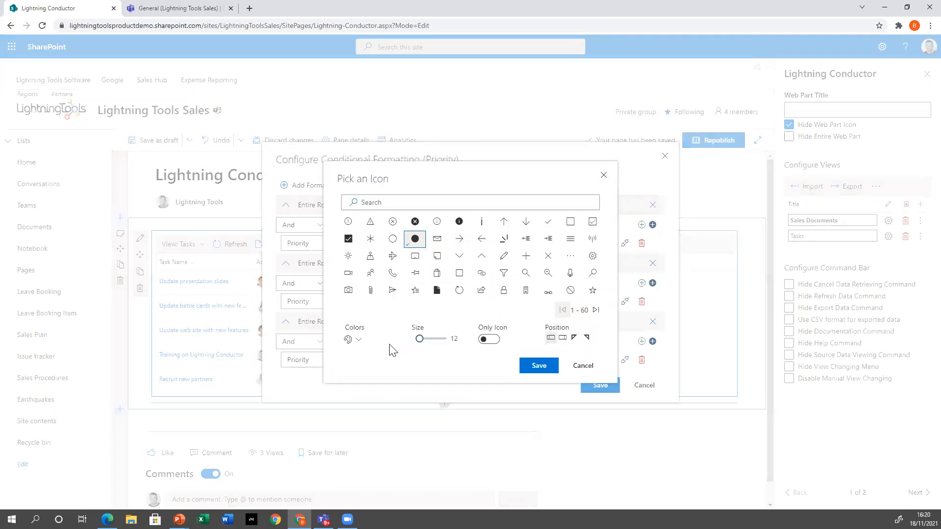
click(359, 341)
mouse_move(430, 362)
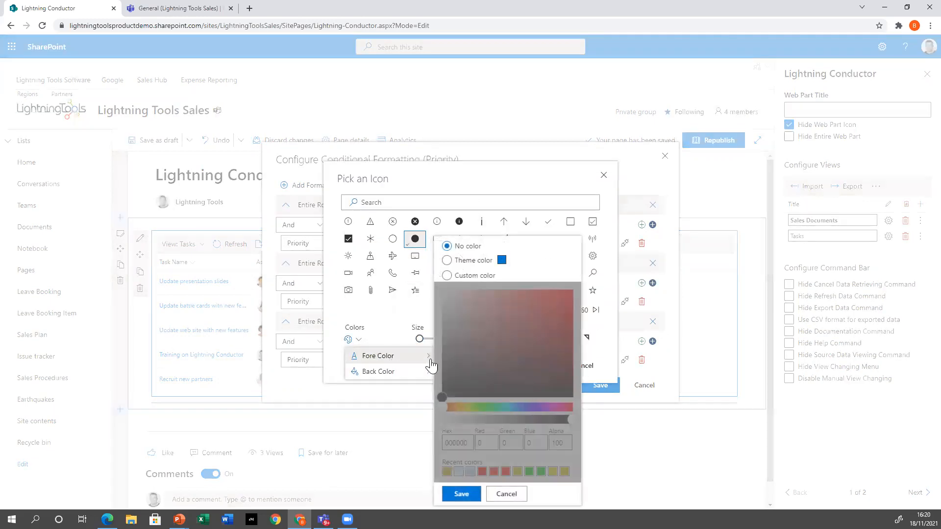
click(470, 278)
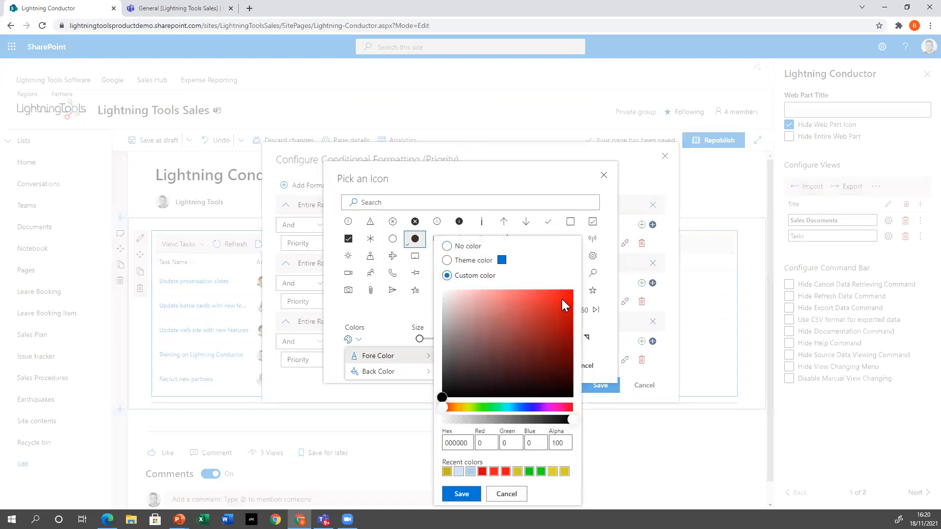
click(562, 298)
click(459, 494)
click(479, 367)
click(538, 368)
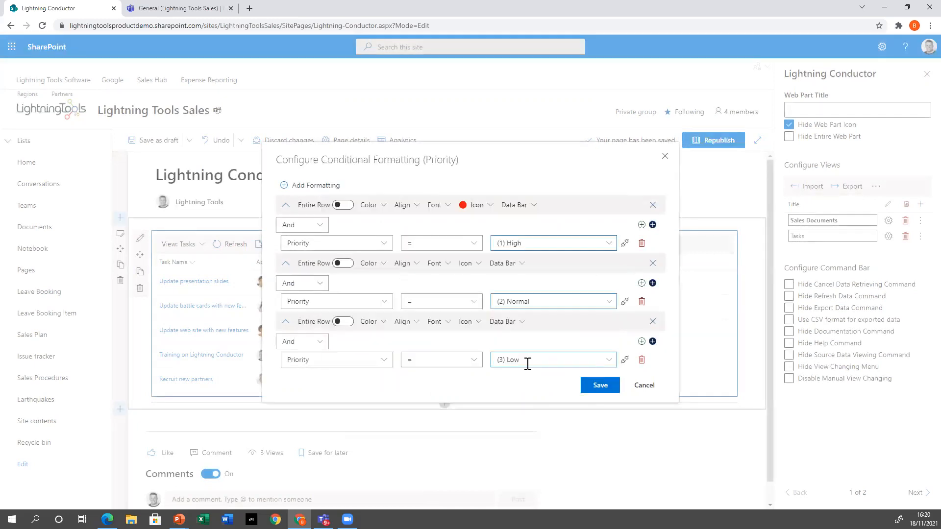
Step: Assign a filled circle icon with a yellow fore color from the recent colors to the (2) Normal rule
click(466, 264)
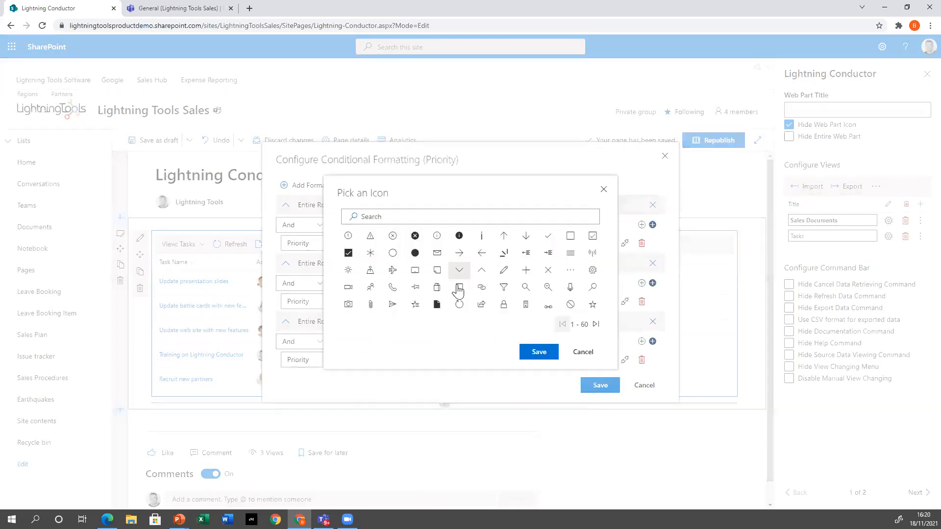
click(415, 253)
click(359, 339)
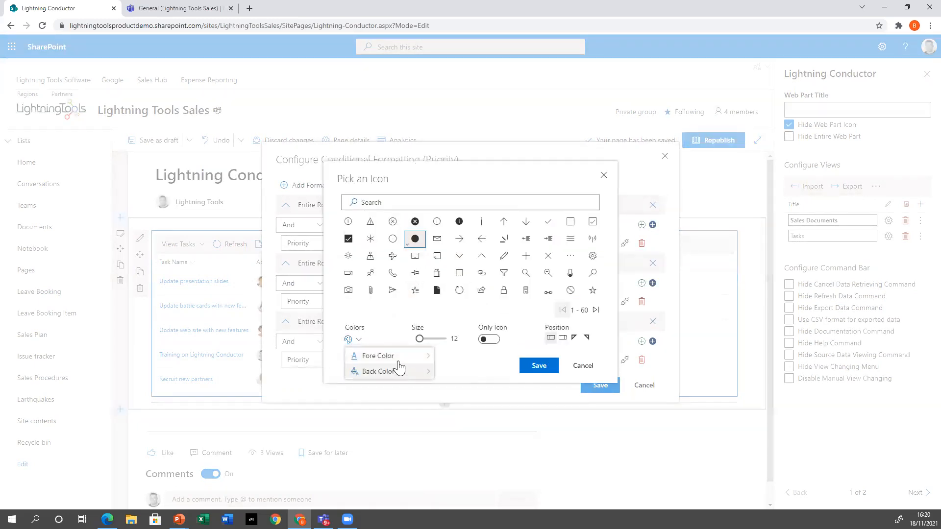
mouse_move(397, 356)
click(447, 275)
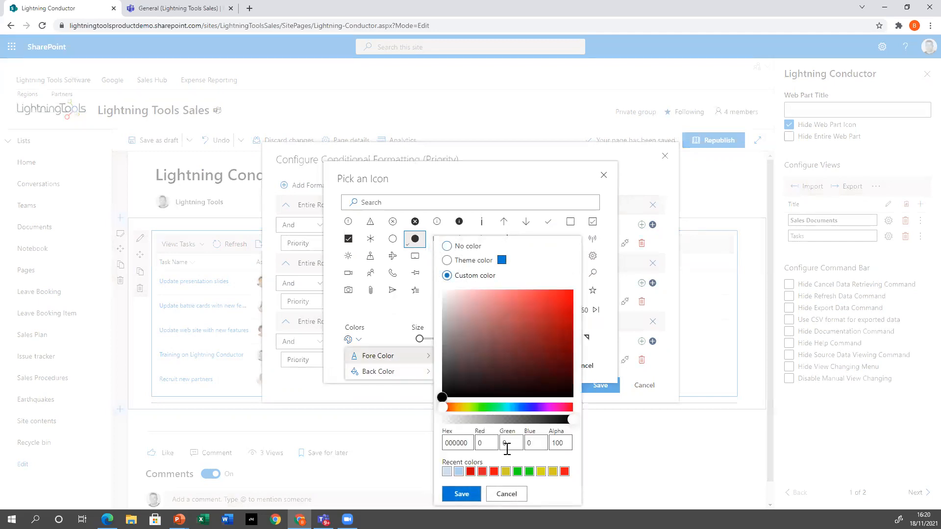
click(551, 472)
click(461, 494)
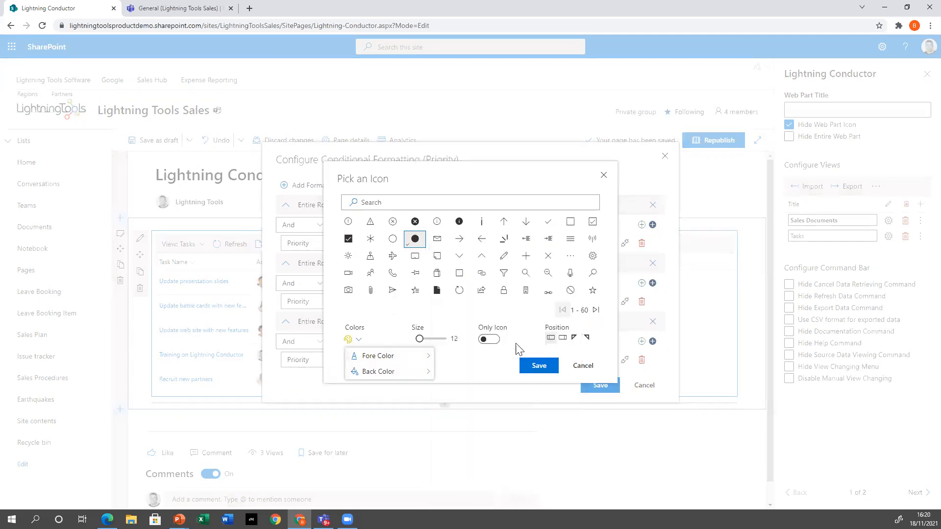
click(537, 366)
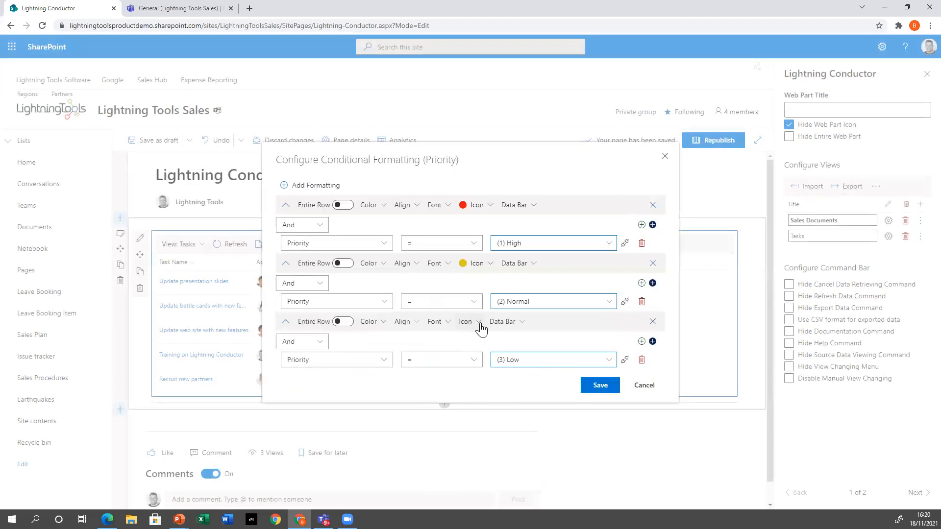
Step: Assign a filled circle icon with a custom green fore color to the (3) Low rule and save the Priority formatting
click(468, 323)
click(415, 254)
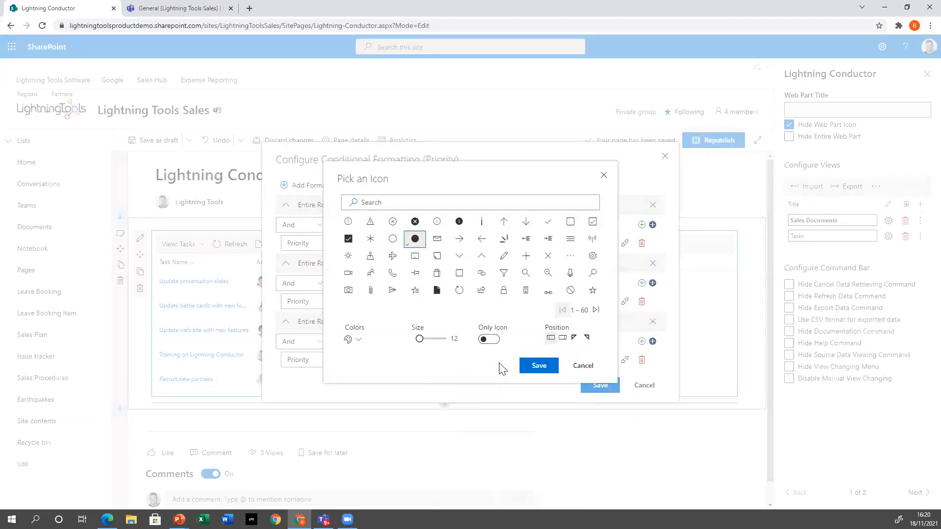
click(356, 340)
mouse_move(378, 357)
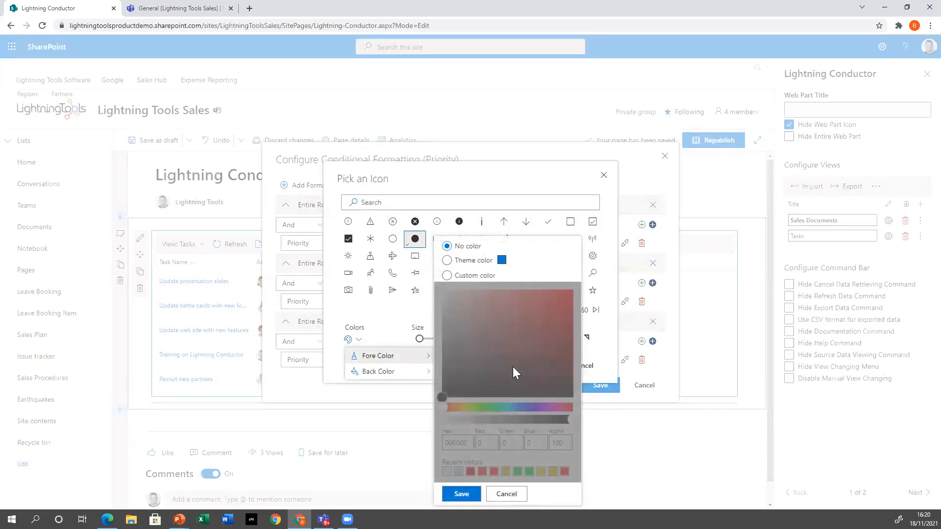
click(463, 275)
click(478, 408)
click(557, 304)
click(462, 494)
click(544, 372)
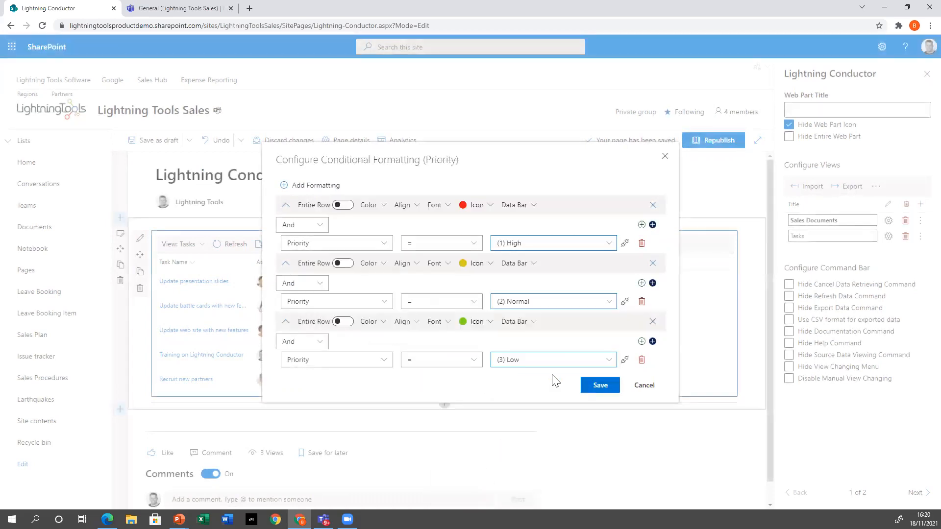
click(600, 386)
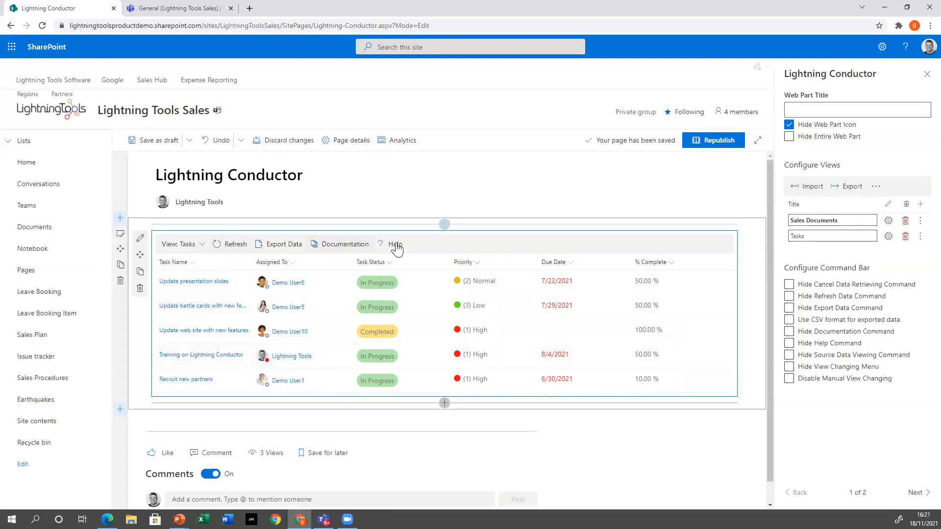
Step: Add a third view named ToDo and choose To Do Lists as the data it displays
click(920, 203)
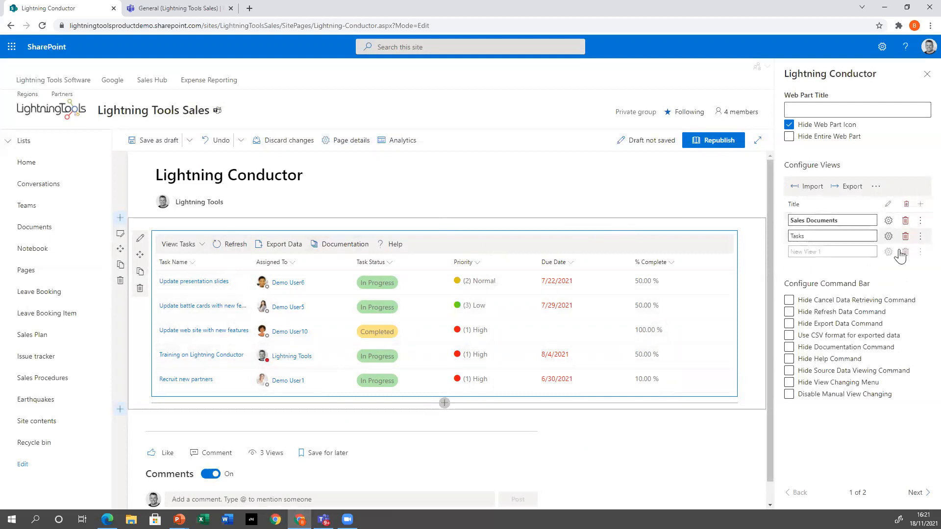
triple_click(844, 251)
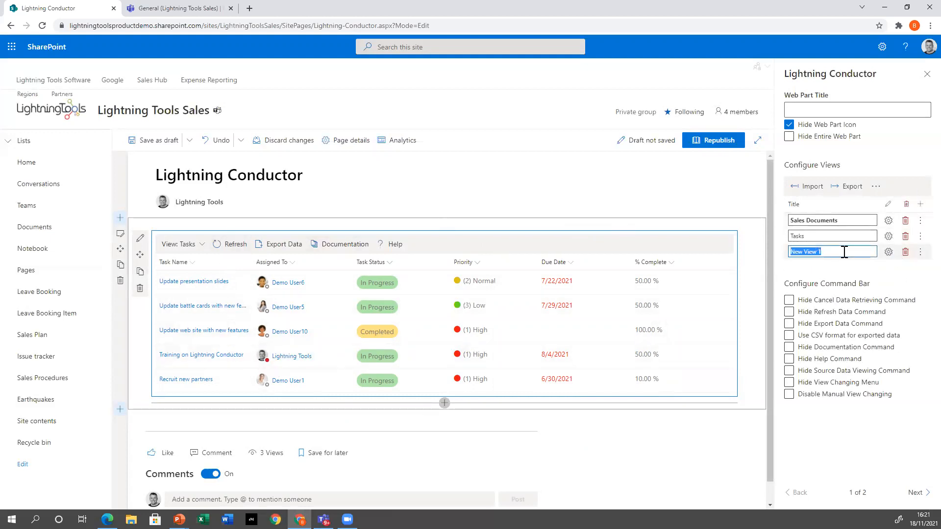
text(ToDo)
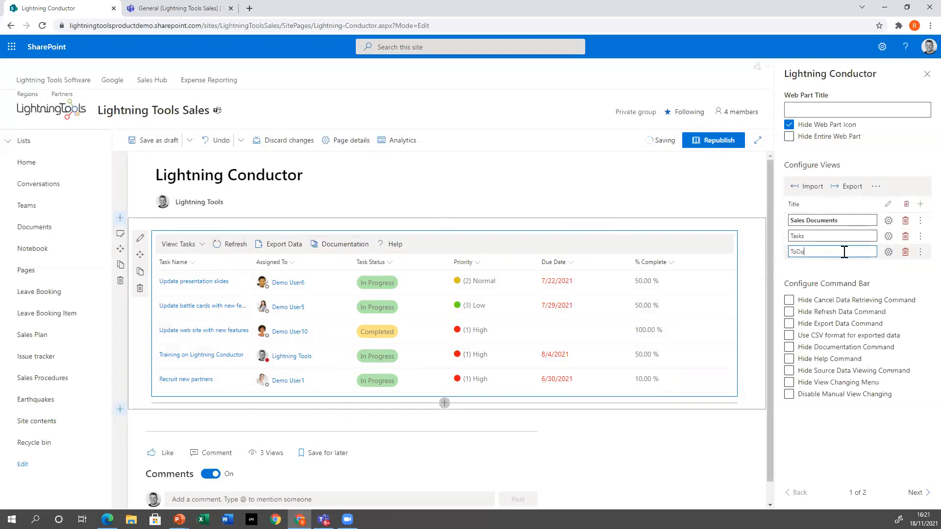
click(888, 253)
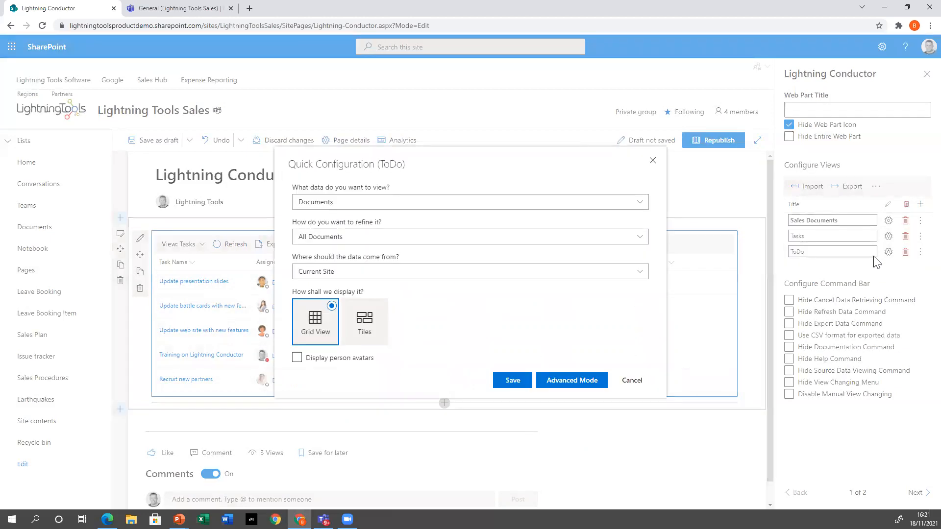
click(424, 205)
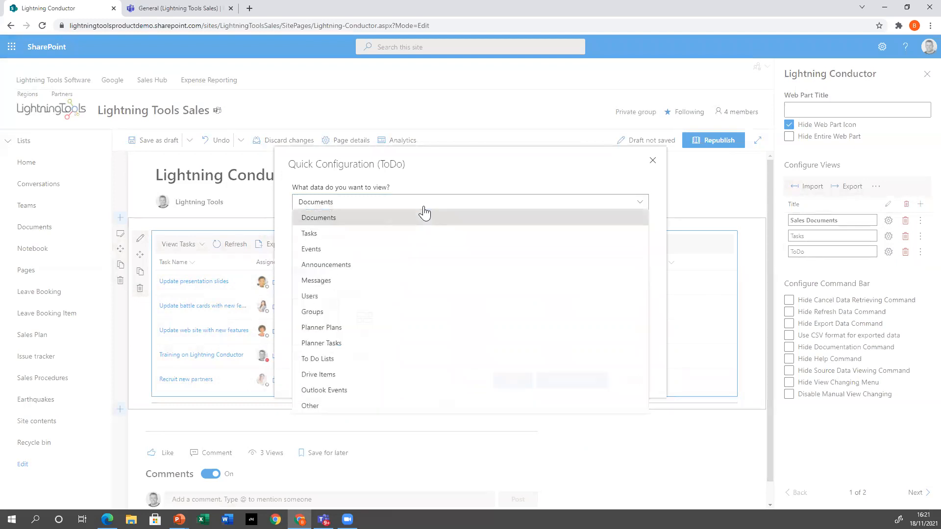
click(318, 360)
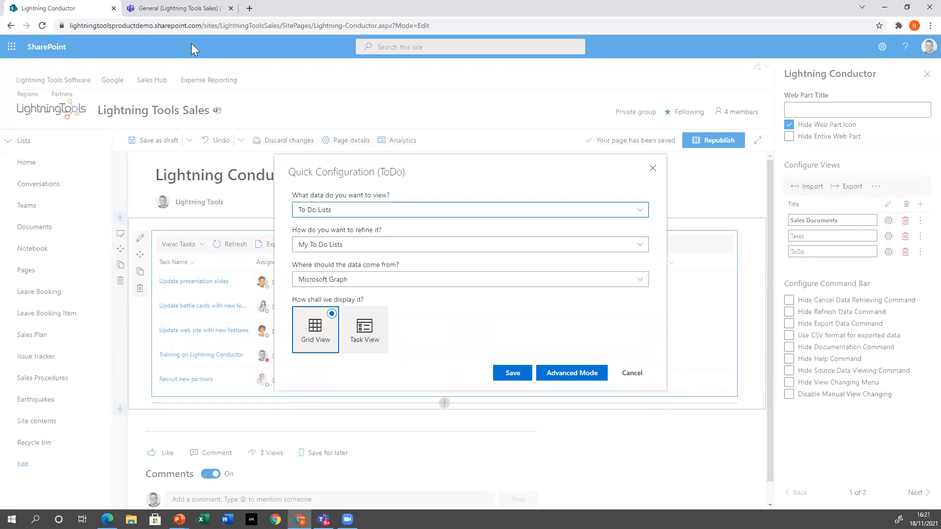
Step: Open login.microsoftonline.com in a new browser tab and launch the Microsoft To Do app from the Microsoft 365 apps
click(248, 8)
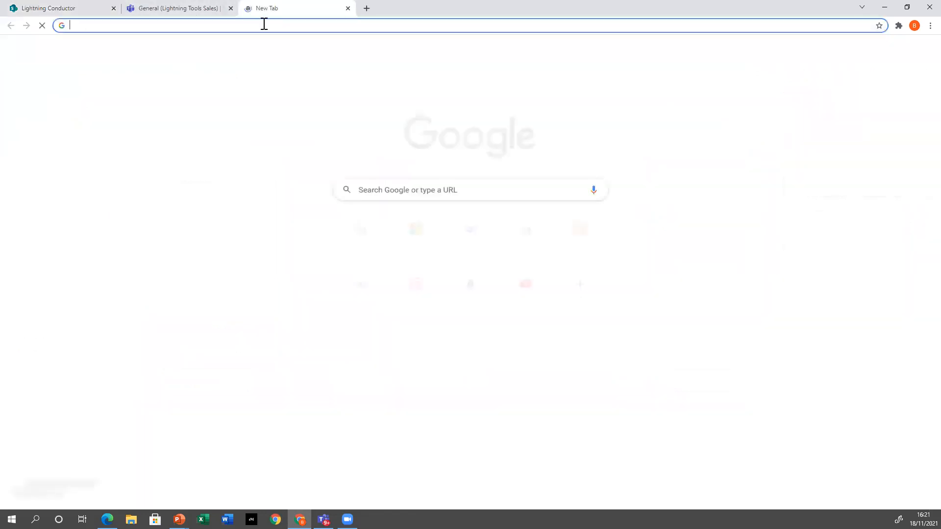
click(263, 24)
text(lo)
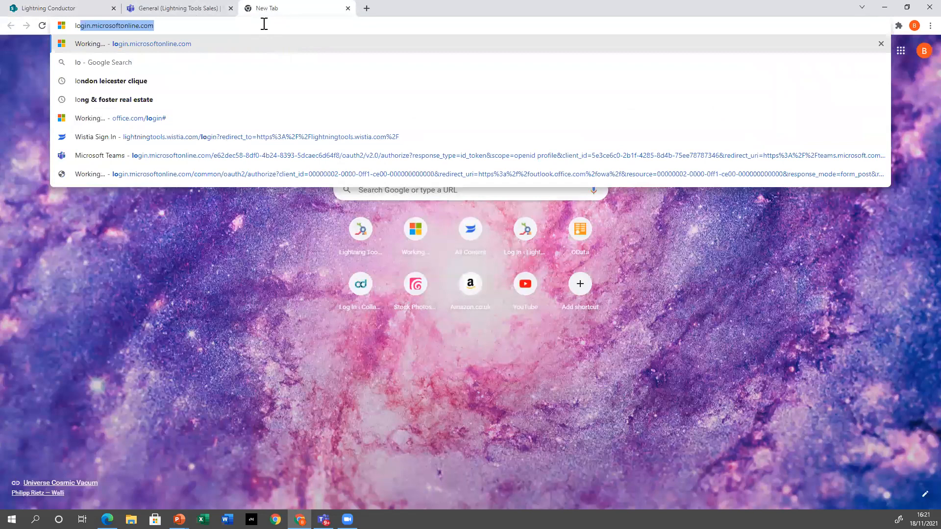
key(Return)
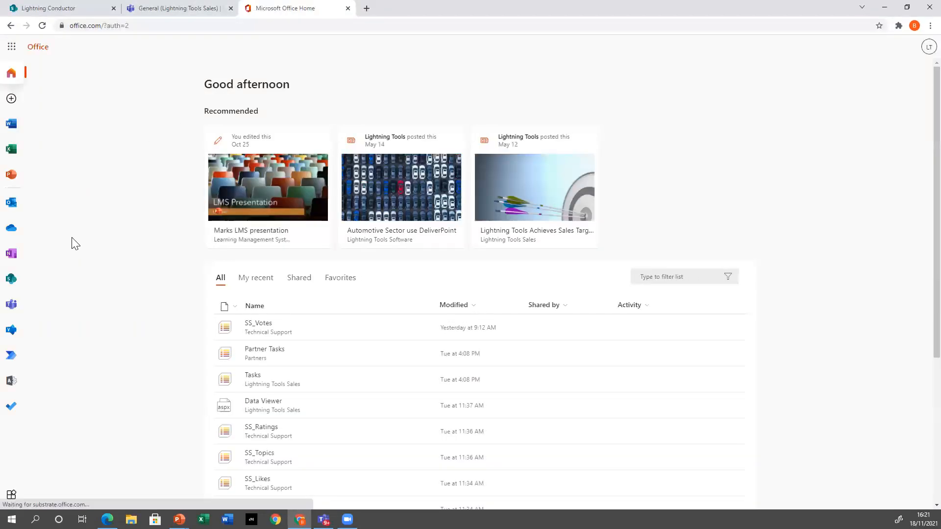
click(11, 279)
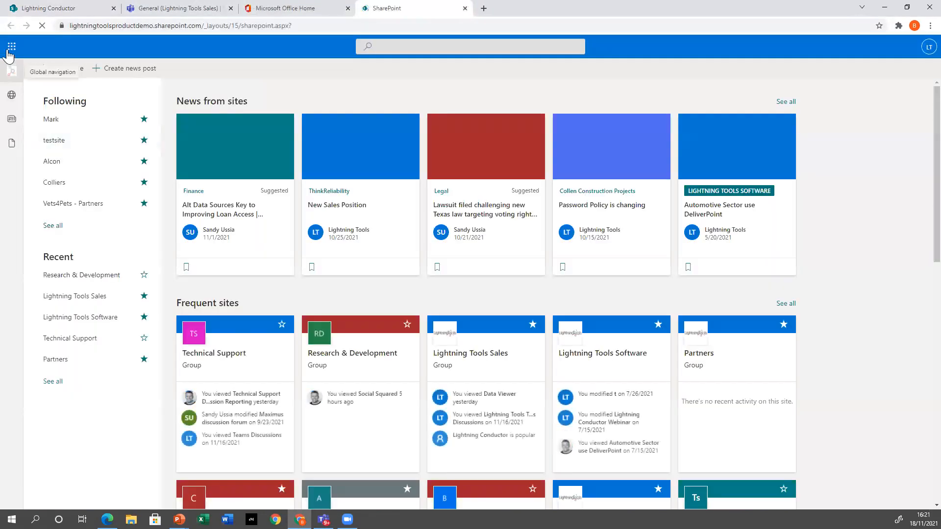
click(13, 49)
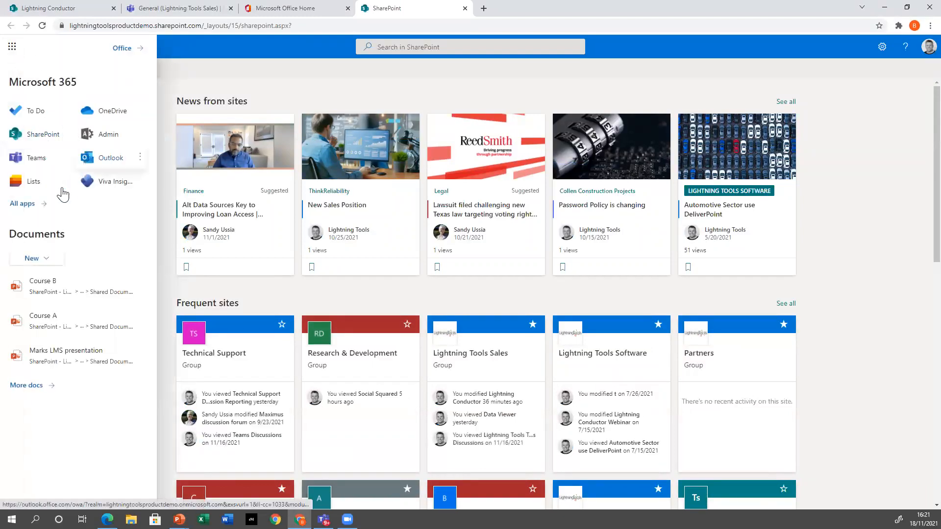
click(22, 203)
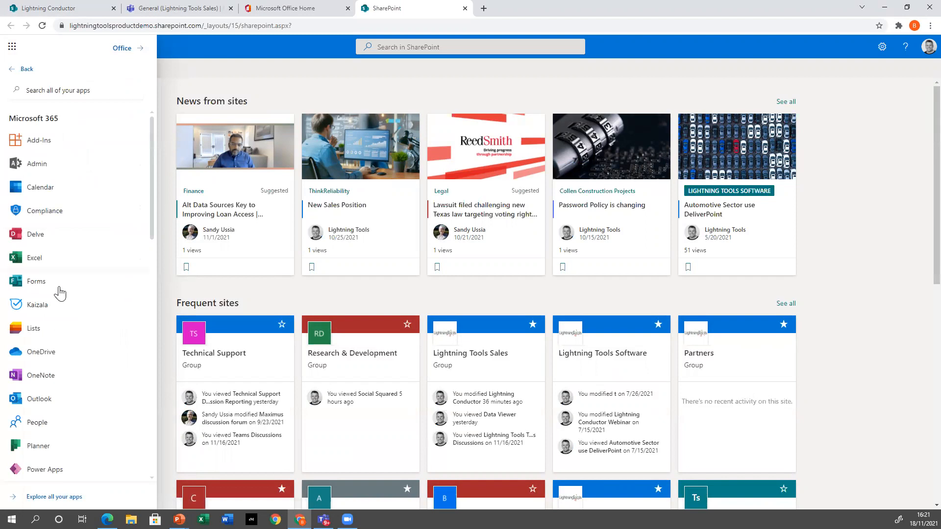
scroll(57, 309, down, 5)
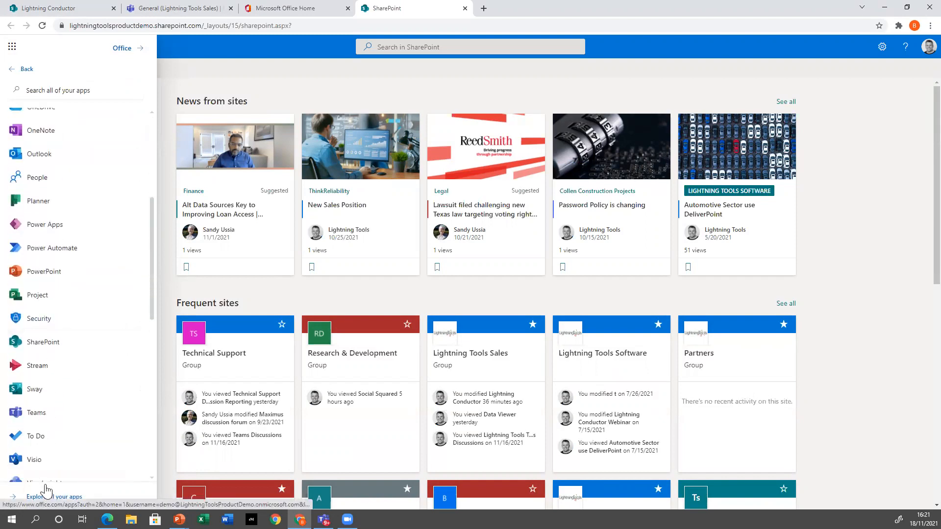
click(35, 436)
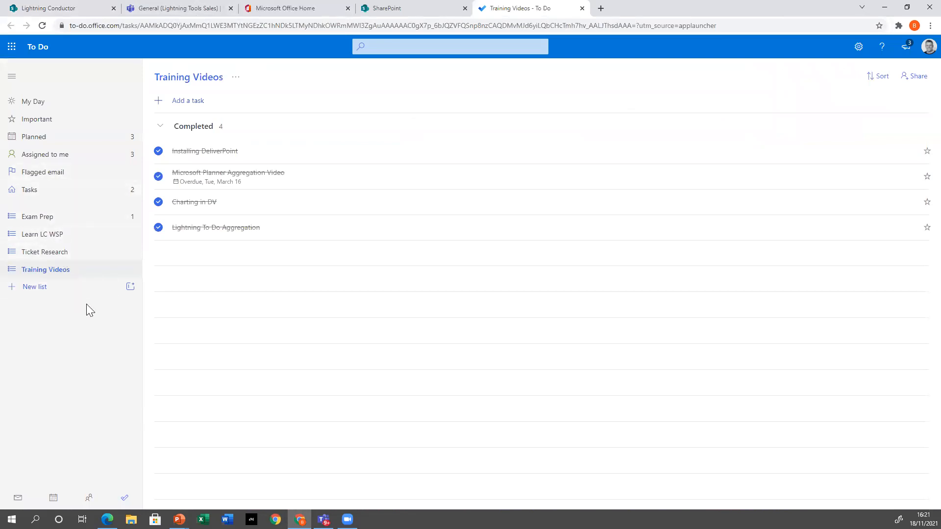
Step: Look through My Day and the Ticket Research, Learn LC WSP and Training Videos lists
click(30, 101)
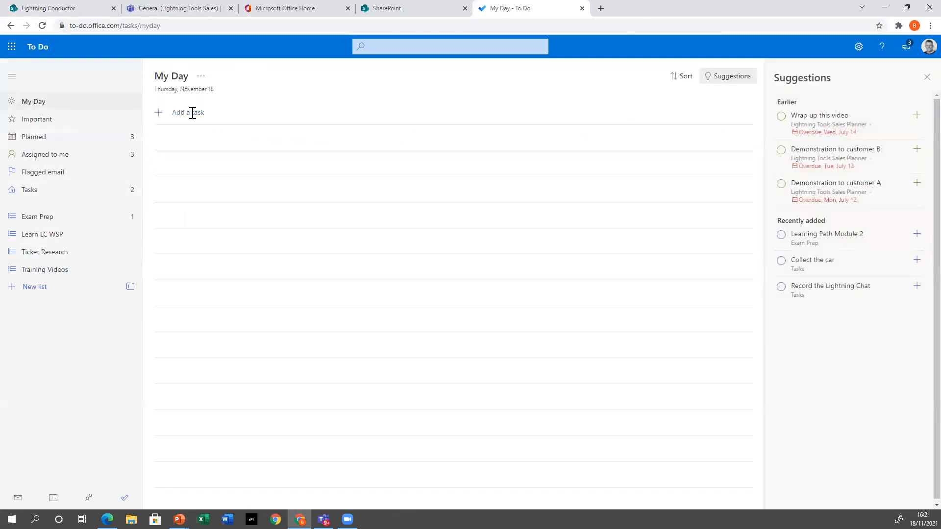
click(63, 254)
click(68, 241)
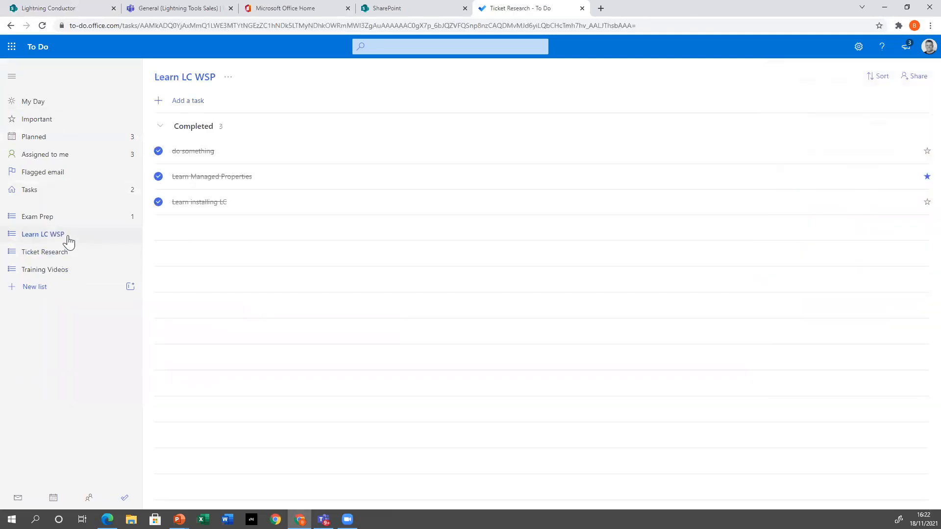
click(63, 271)
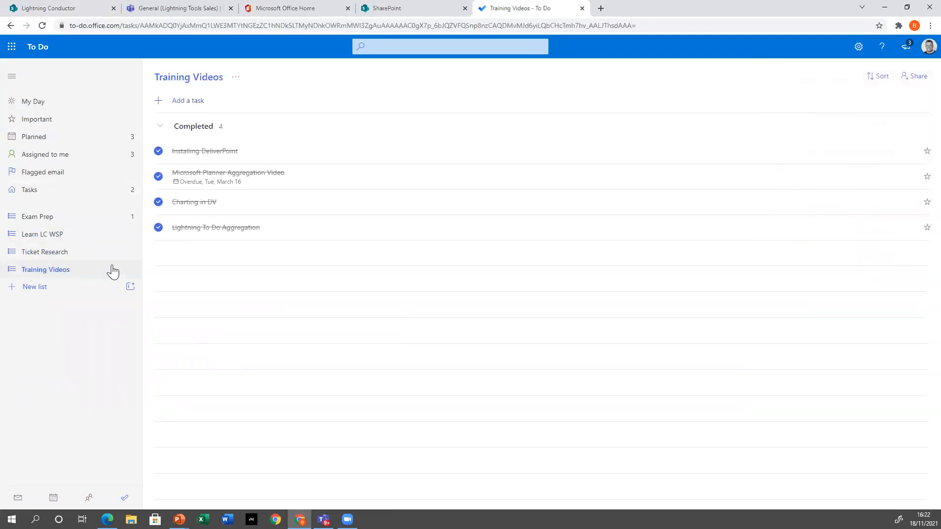
Step: Add the Lightning To Do Aggregation task from the Training Videos list to My Day and show My Day
click(179, 229)
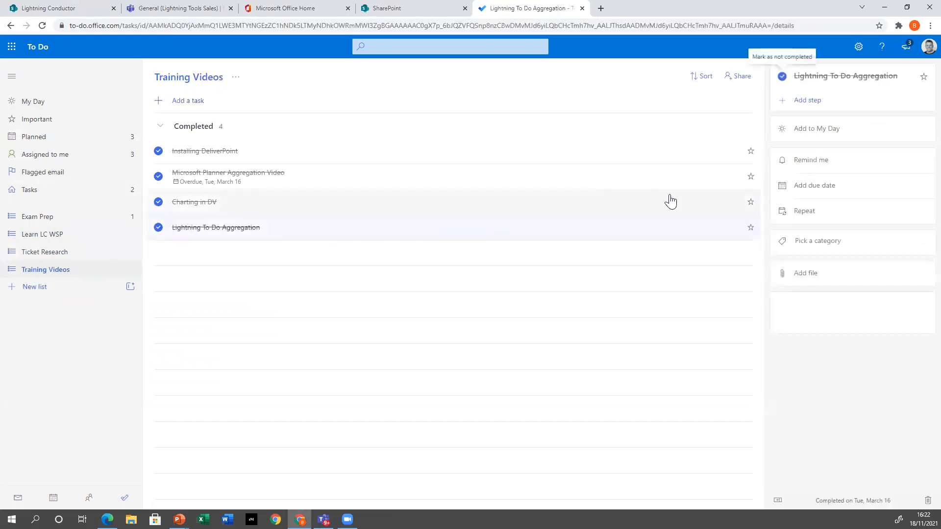
click(814, 130)
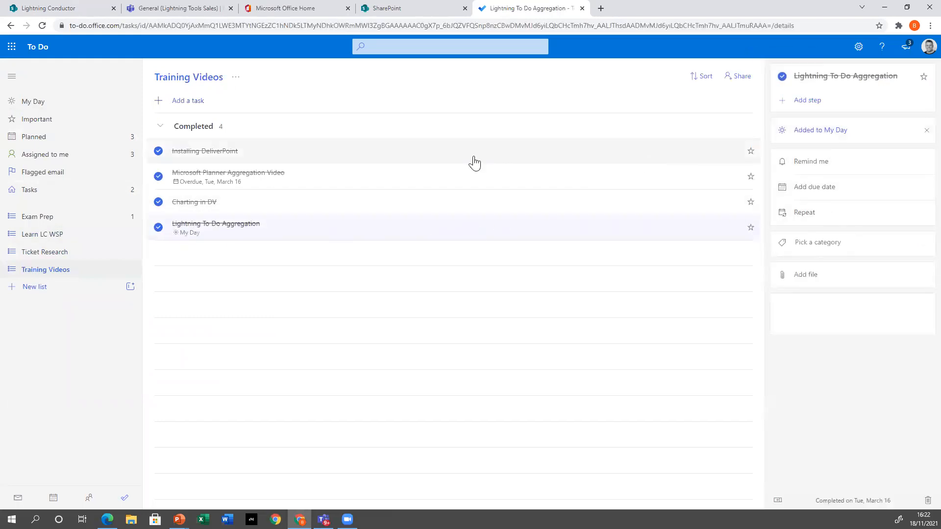
click(71, 105)
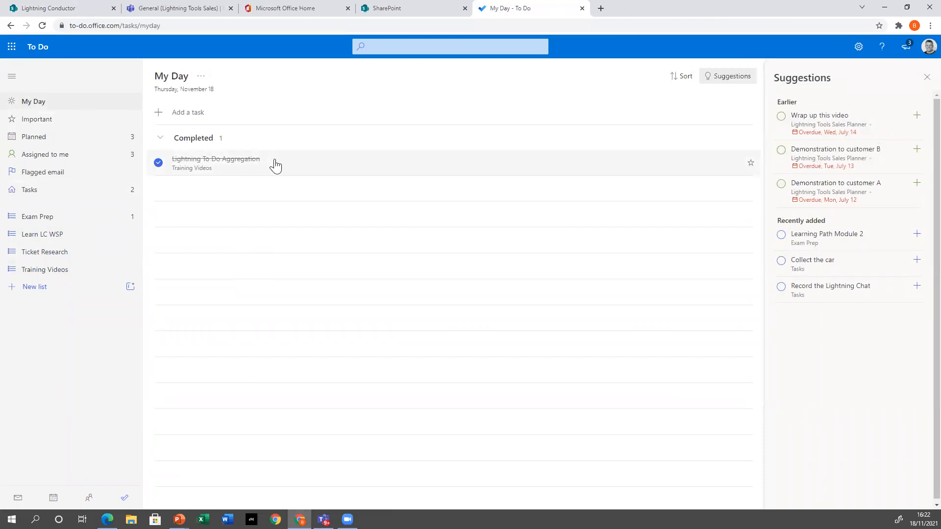
Step: Return to the Lightning Conductor page, set the ToDo view to display as Task View and save its configuration
click(403, 11)
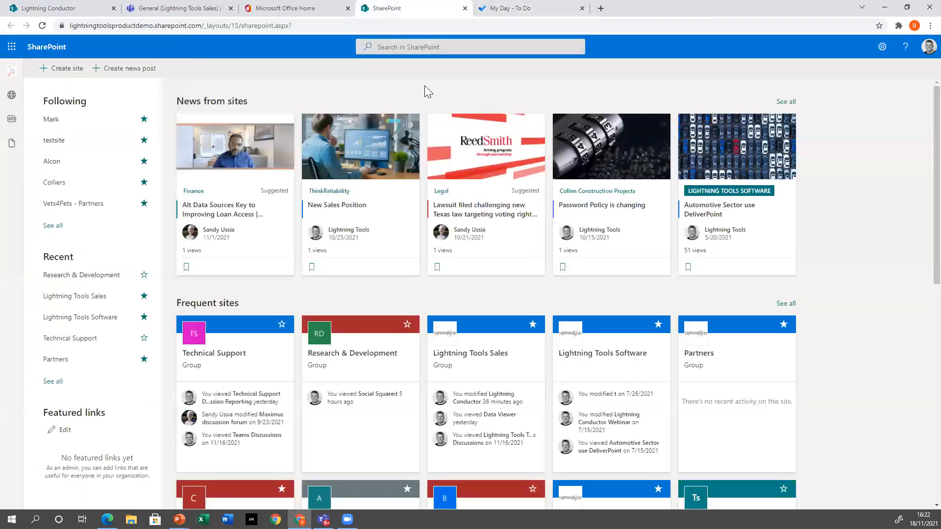
click(168, 10)
click(74, 10)
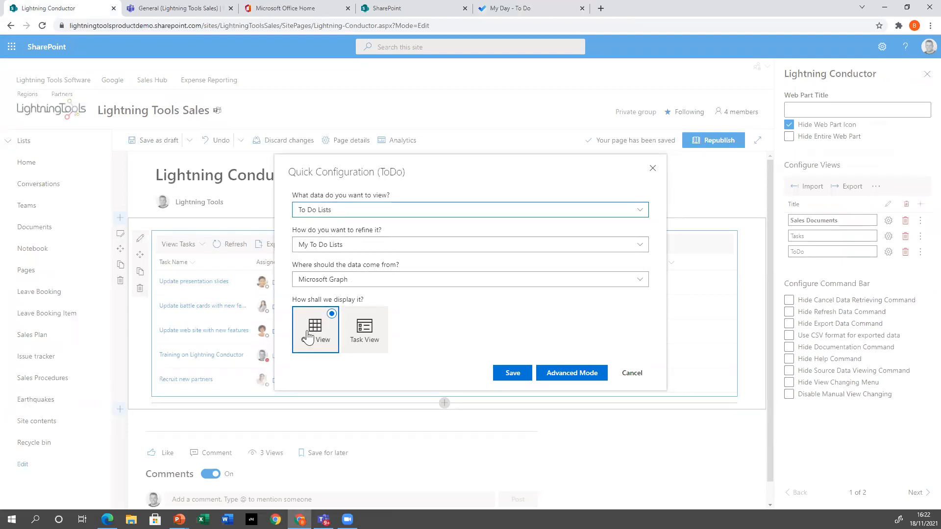
click(376, 330)
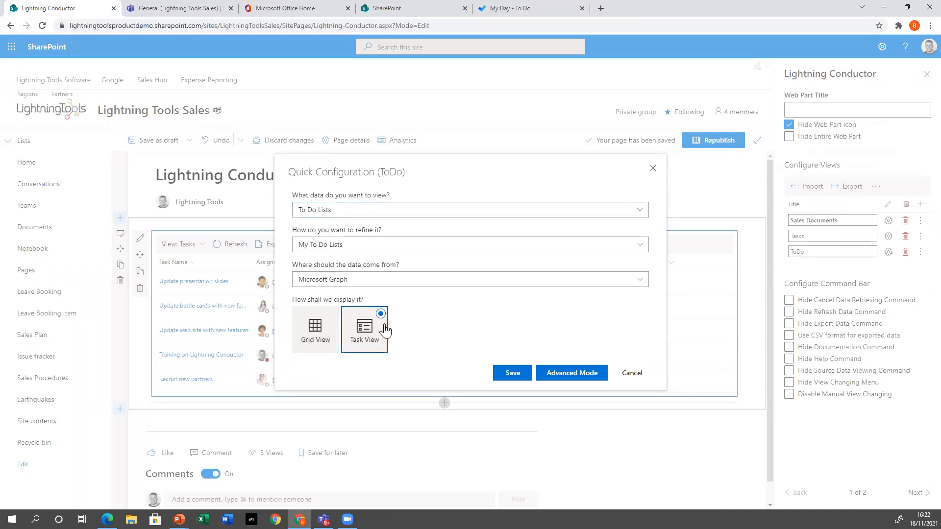
click(511, 375)
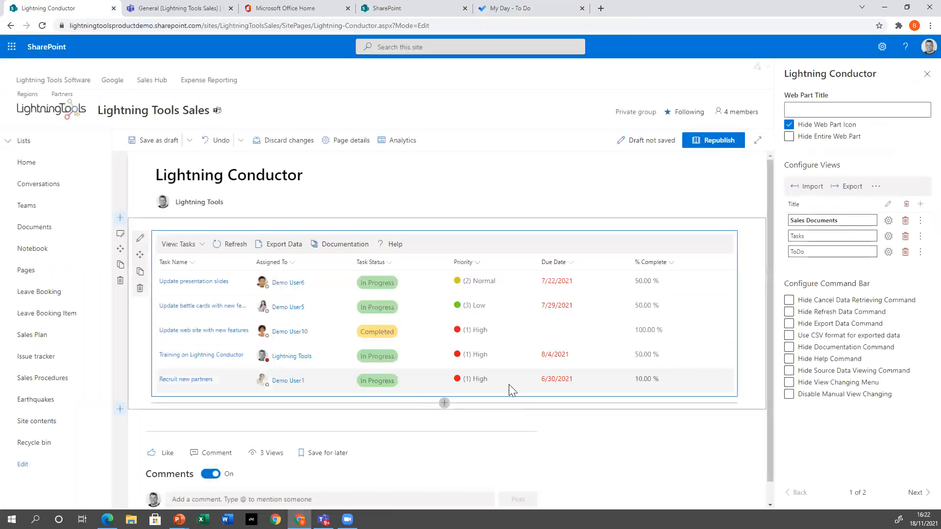
Step: Switch the web part to the ToDo view and review the tasks in the Training Videos list
click(202, 244)
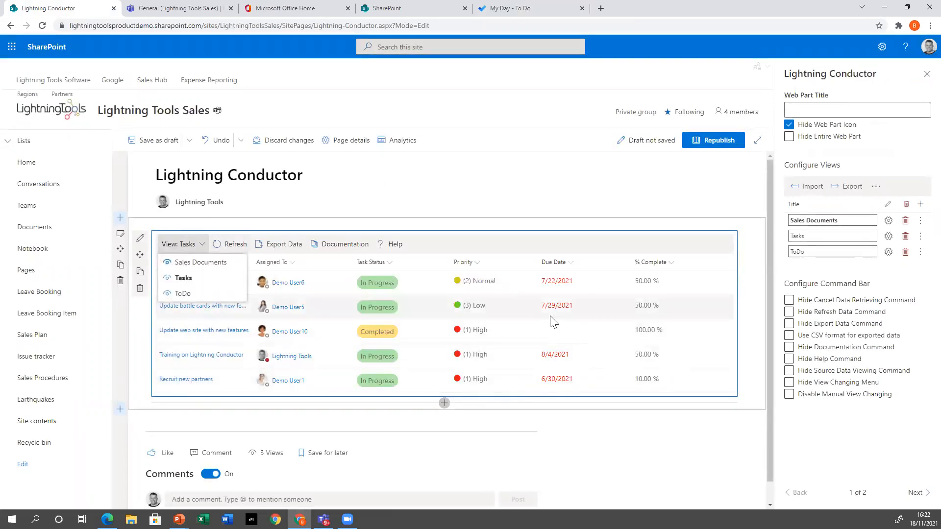
click(189, 293)
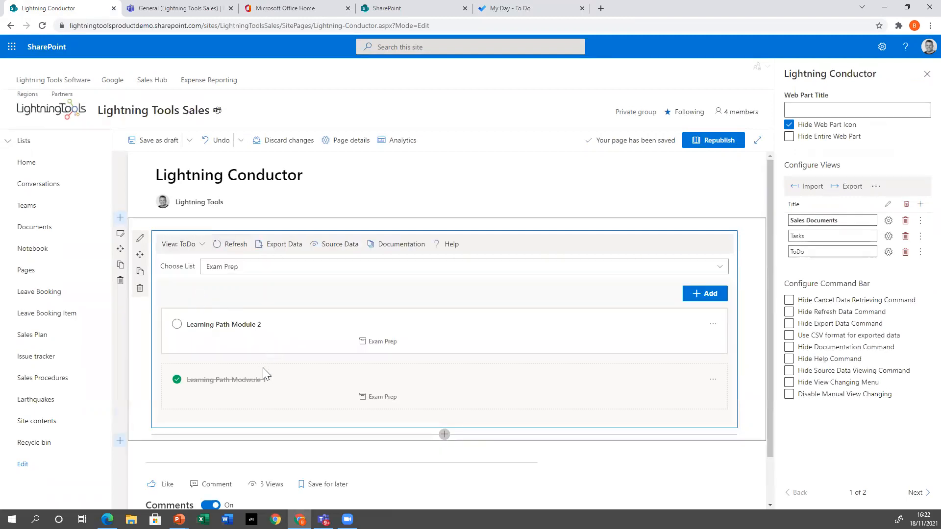
click(313, 268)
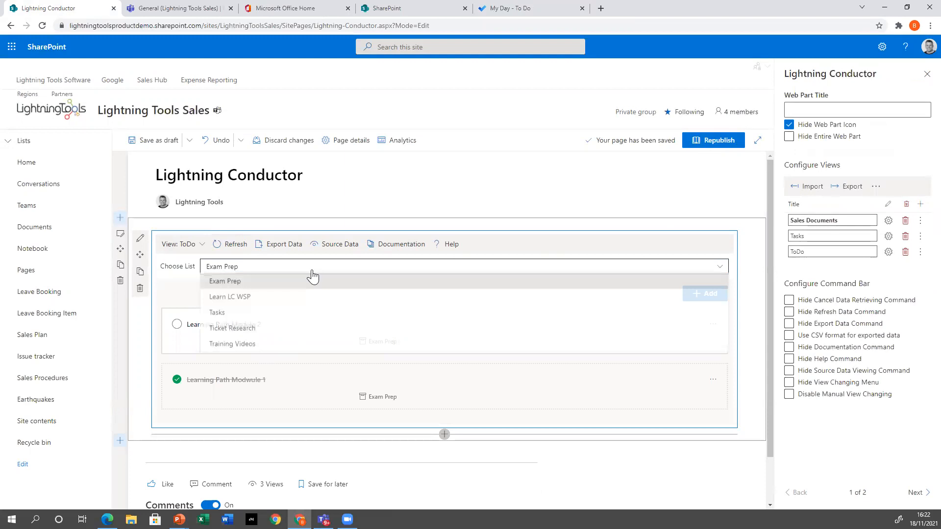
click(277, 346)
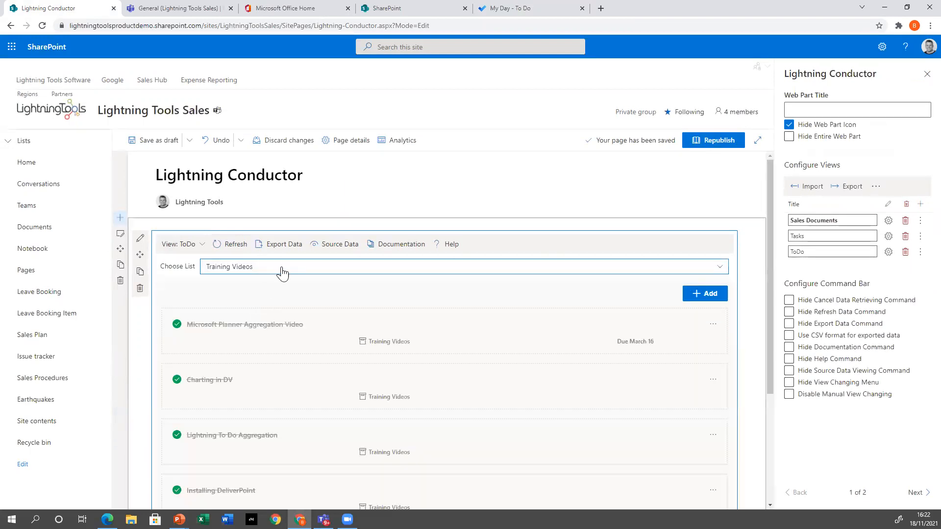
scroll(288, 336, down, 3)
scroll(279, 321, up, 3)
Step: Show the Ticket Research list and then the Tasks list in the ToDo view
click(265, 269)
click(267, 328)
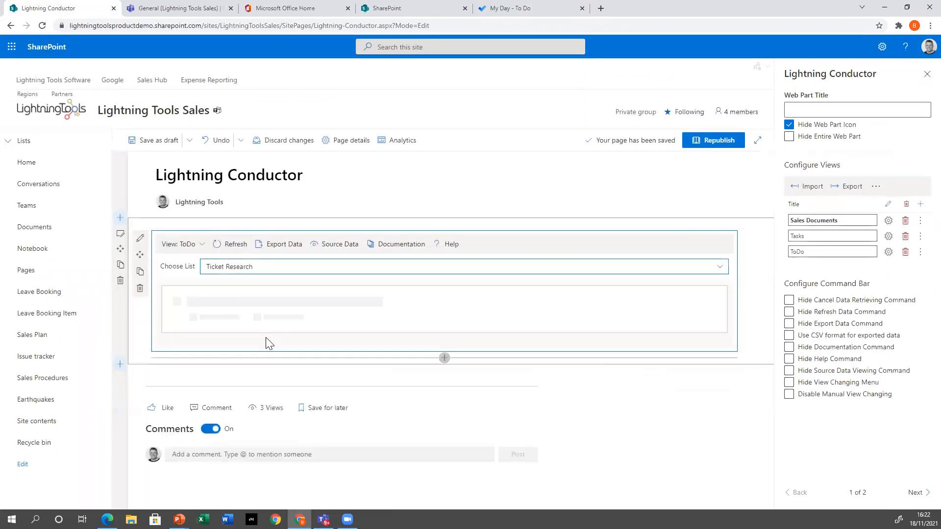
click(288, 269)
click(264, 312)
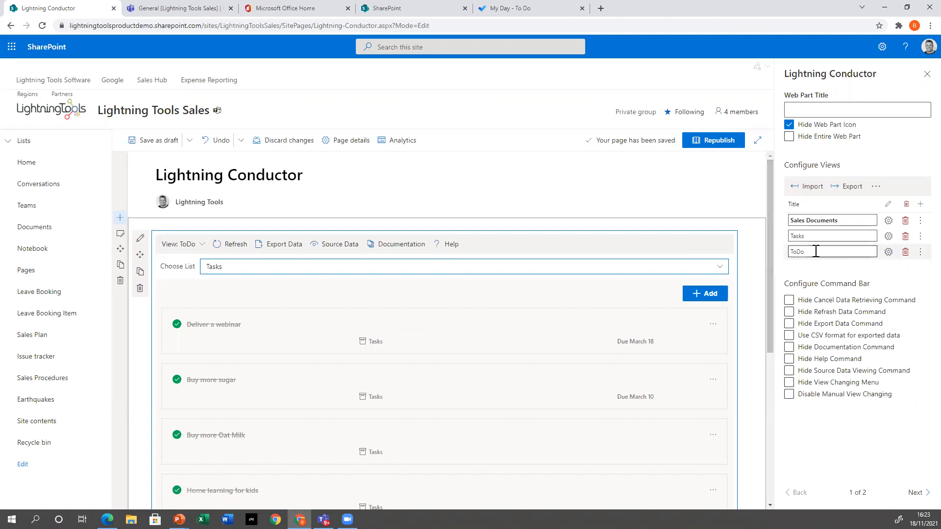
Step: Add a fourth view named Planner that shows Planner Plans as Task View, and save its configuration
click(920, 204)
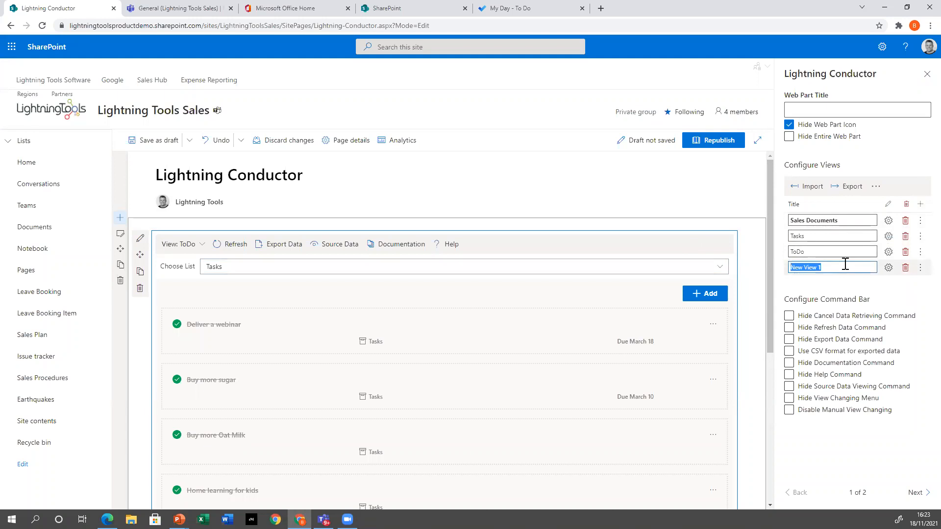
text(Planner)
click(889, 268)
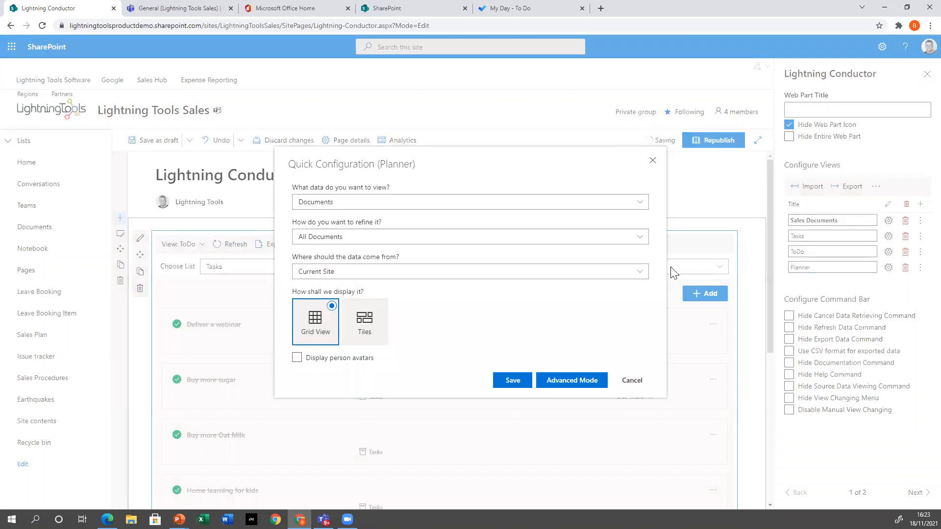
click(371, 206)
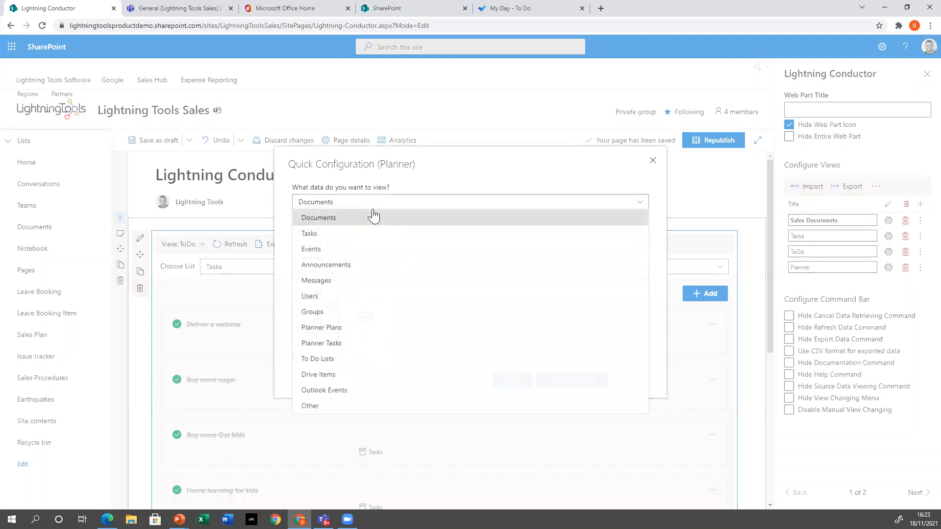
click(336, 329)
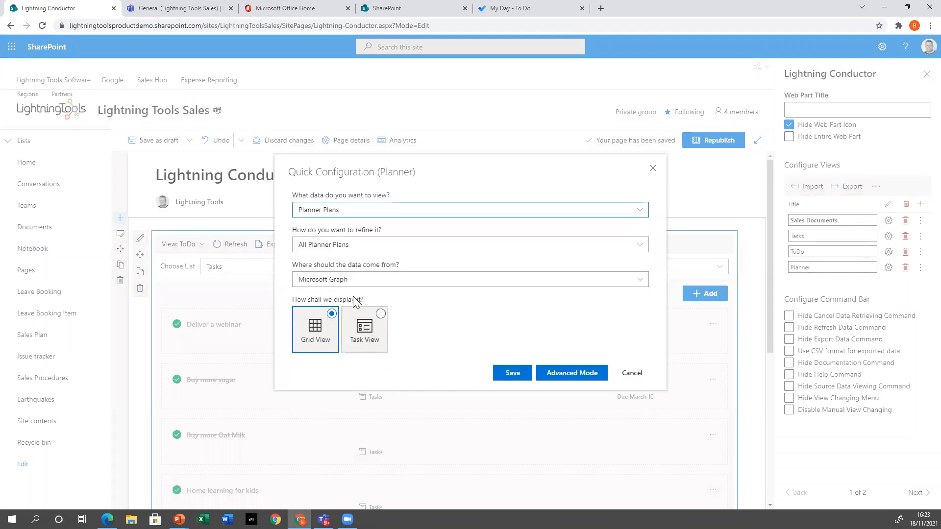
click(360, 324)
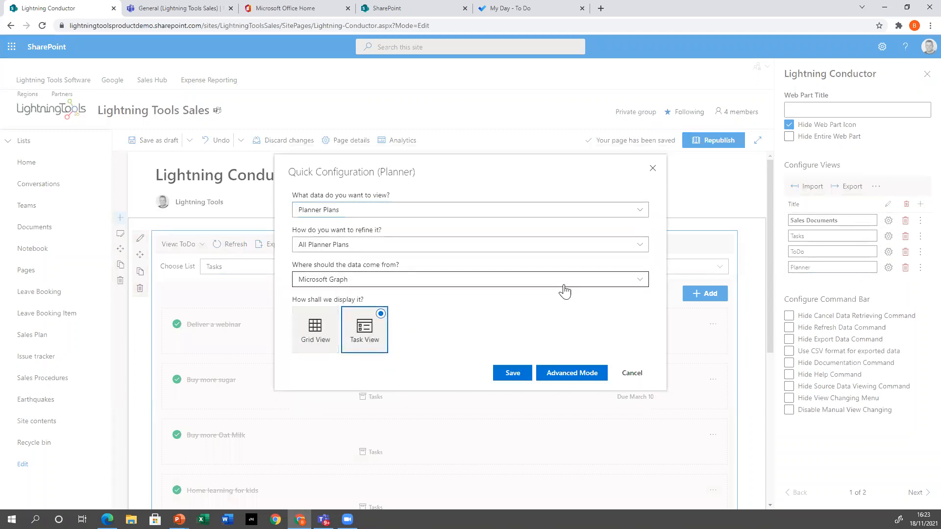
click(512, 372)
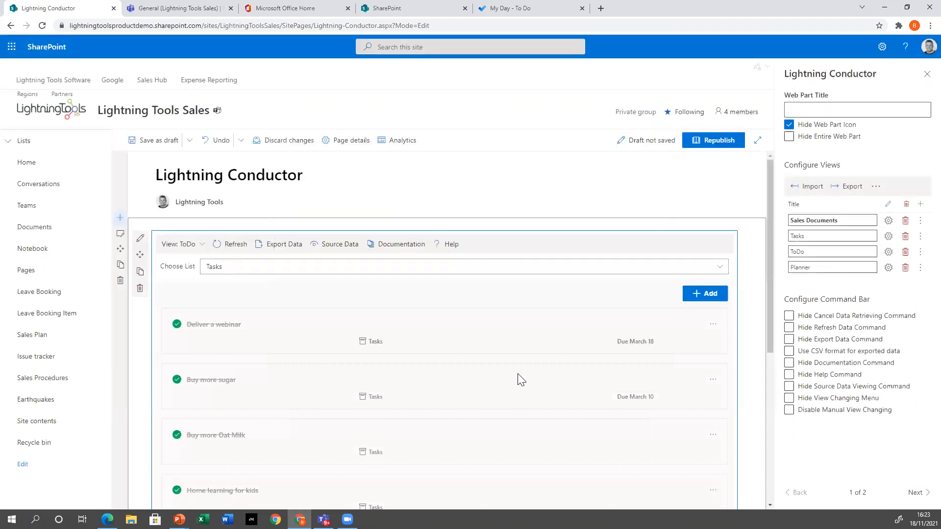
Step: Switch the web part to the Planner view and review the tasks of the Marketing Plan
click(200, 247)
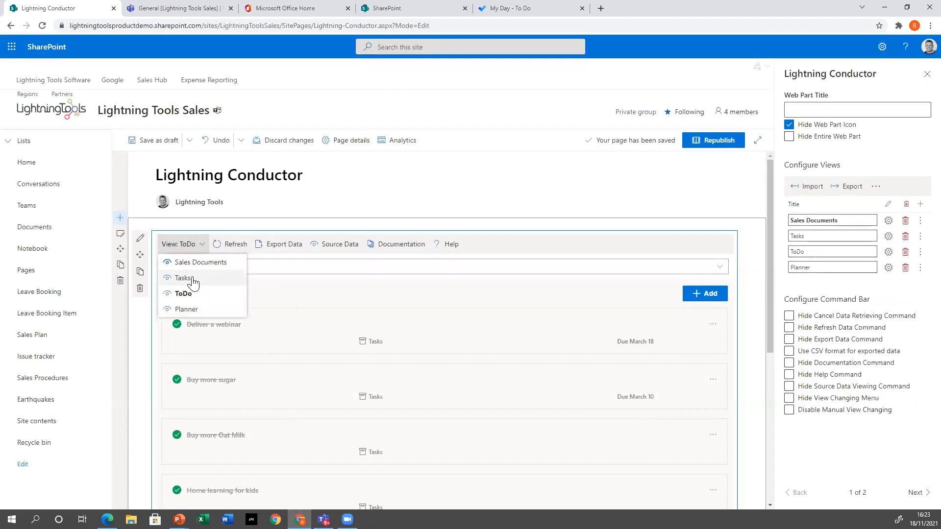
click(195, 309)
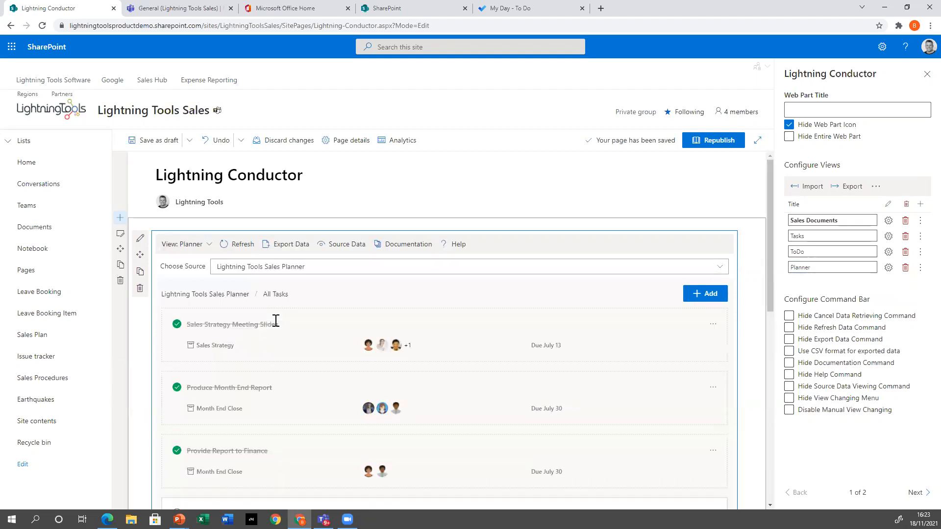
click(267, 267)
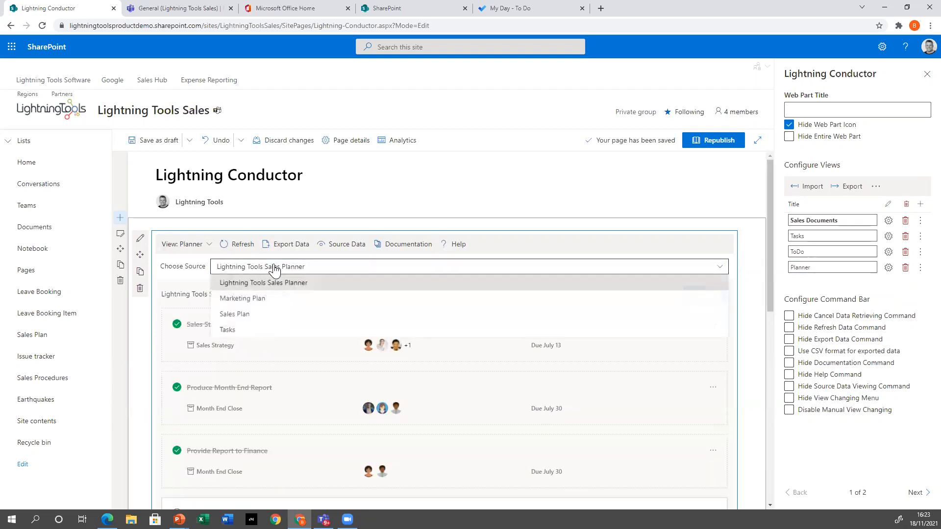
click(248, 298)
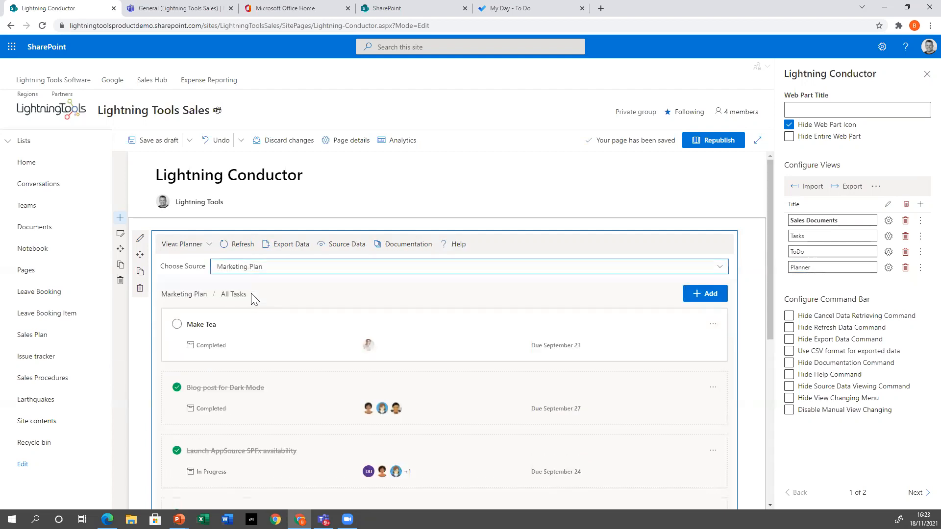
scroll(268, 348, down, 3)
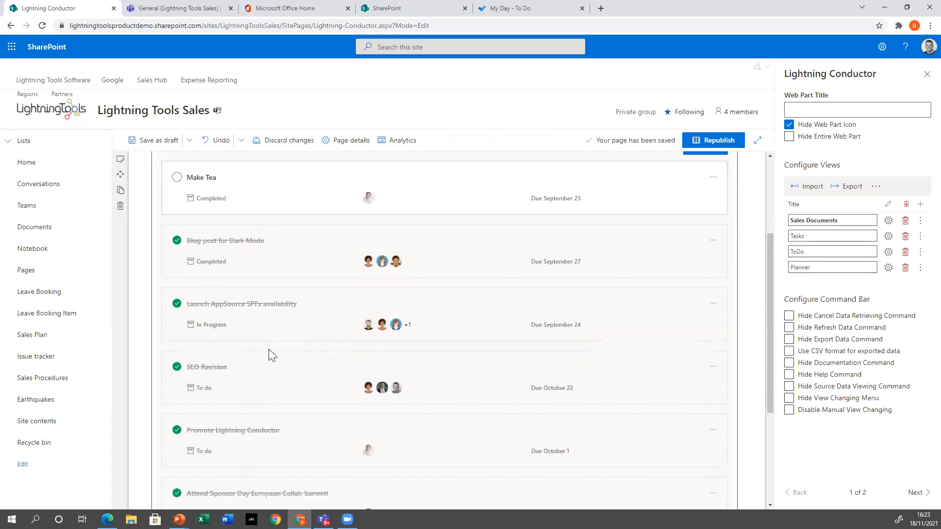
Step: Review the remaining Marketing Plan tasks, show the Sales Plan in the Planner view, and return to the Marketing Plan
scroll(267, 348, down, 3)
scroll(298, 338, up, 5)
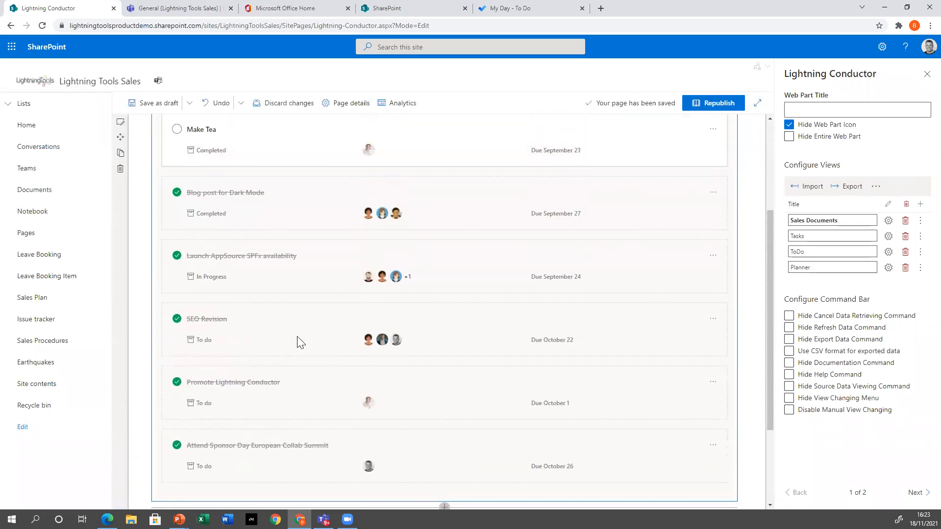
click(338, 231)
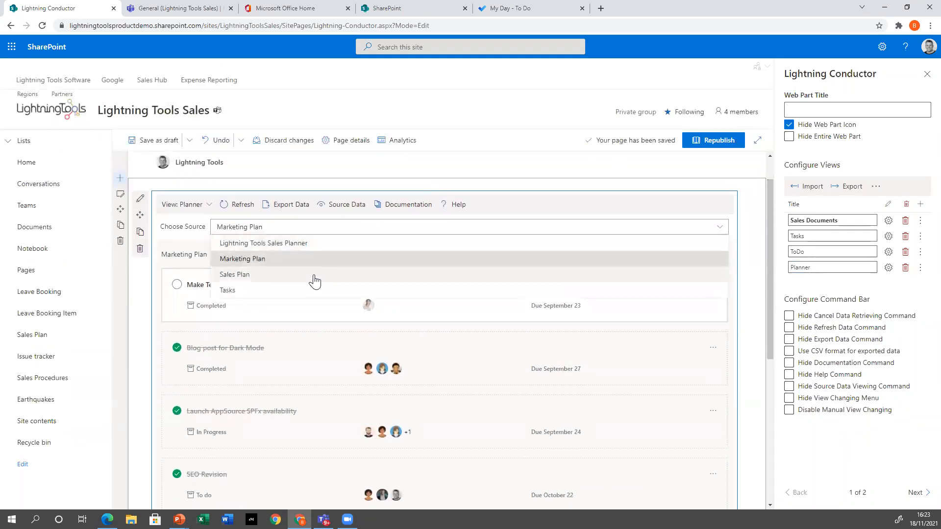
click(315, 275)
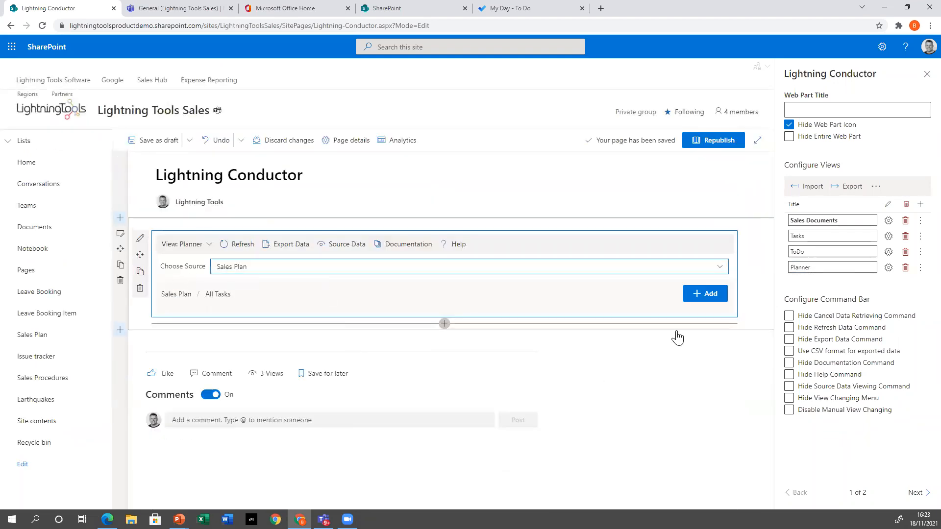
click(383, 269)
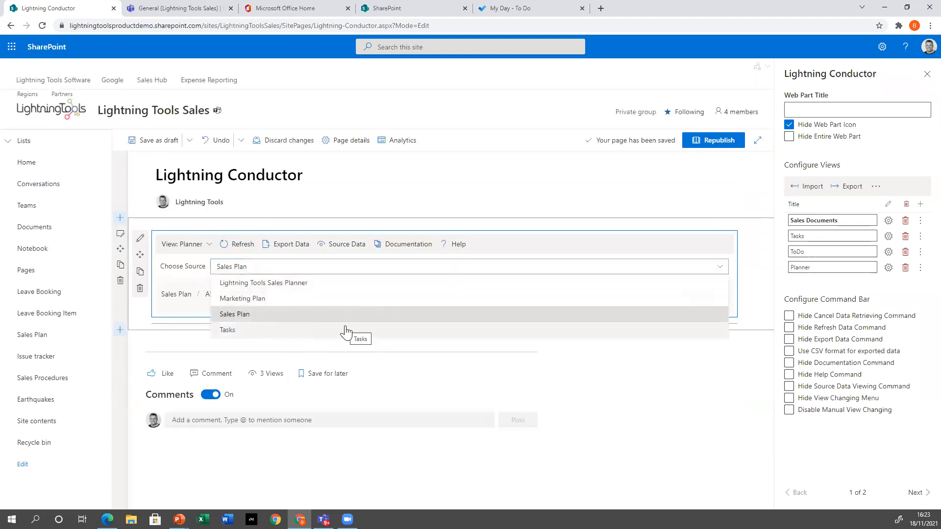
click(298, 300)
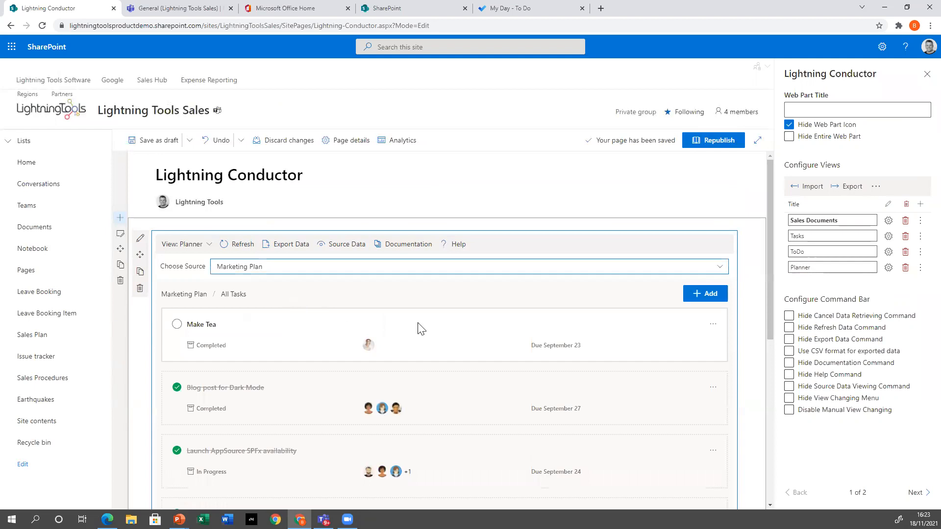
Step: Assign Demo User9 as an additional person on the Make Tea task in the Marketing Plan
click(368, 345)
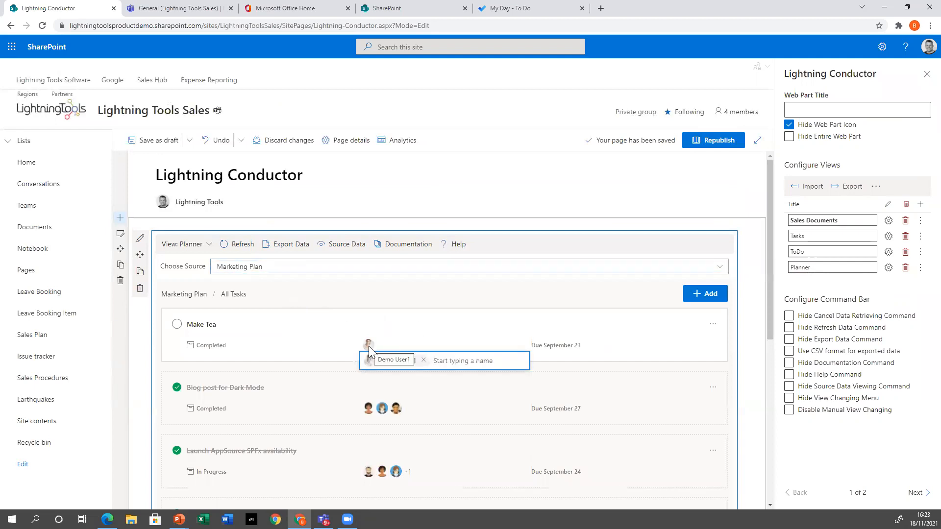
click(467, 362)
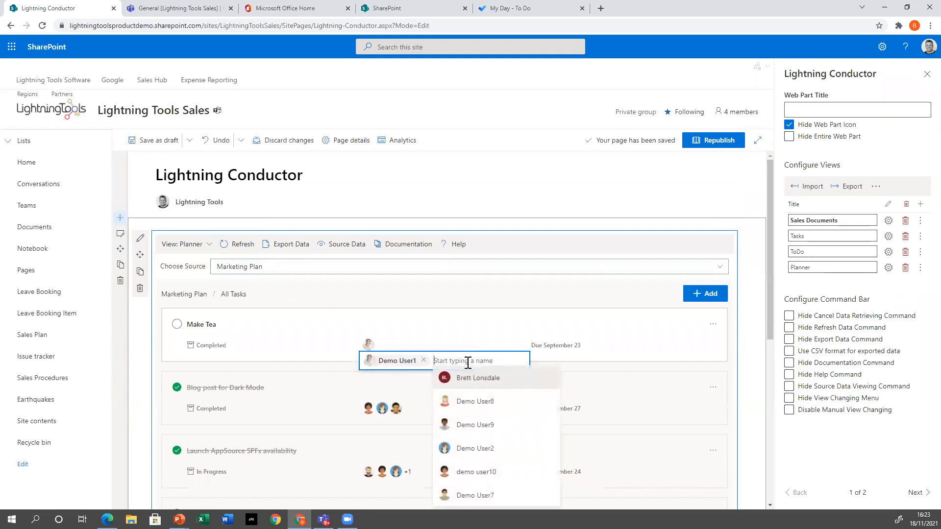
click(485, 422)
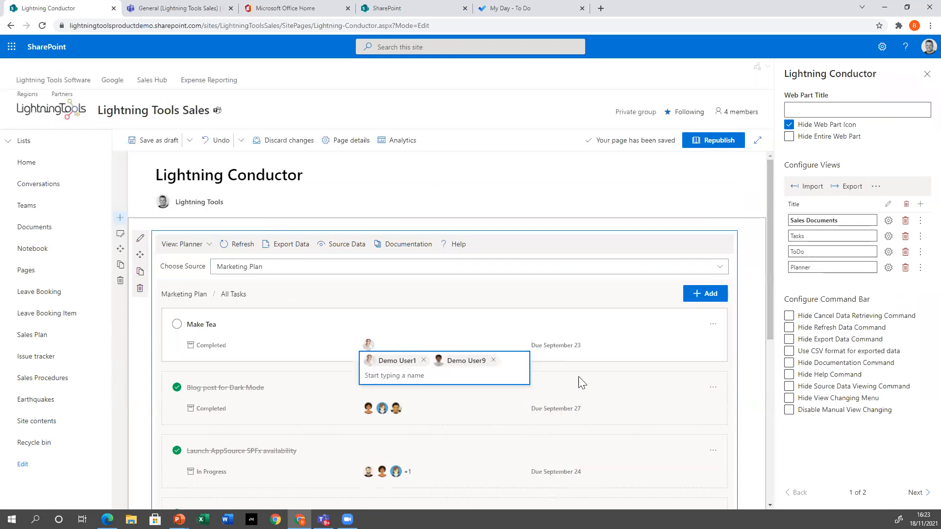
click(654, 359)
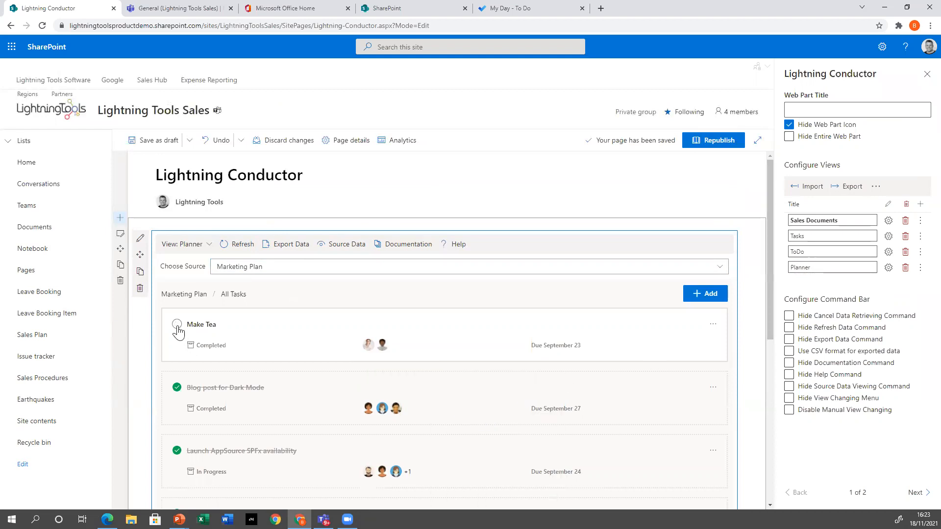
Step: Republish the Lightning Conductor page and switch the web part to the Sales Documents view
click(713, 324)
click(923, 78)
click(898, 141)
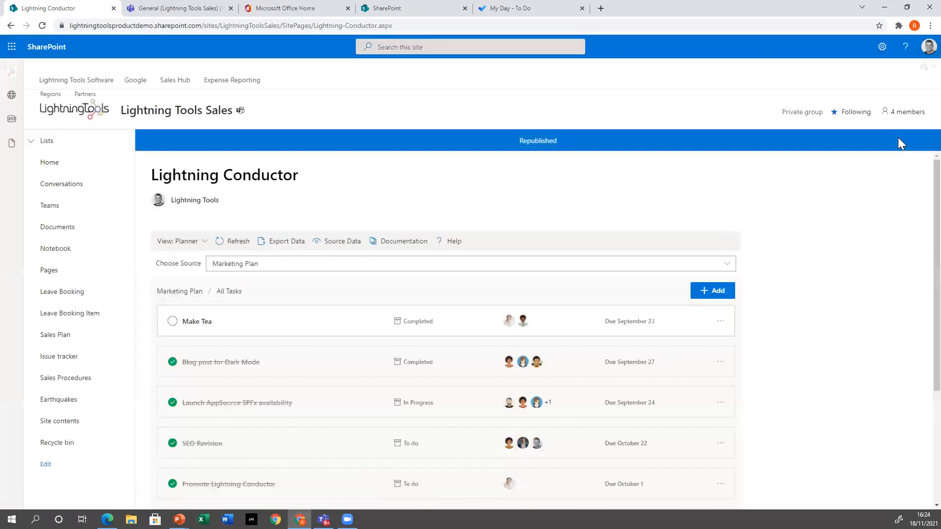
click(181, 245)
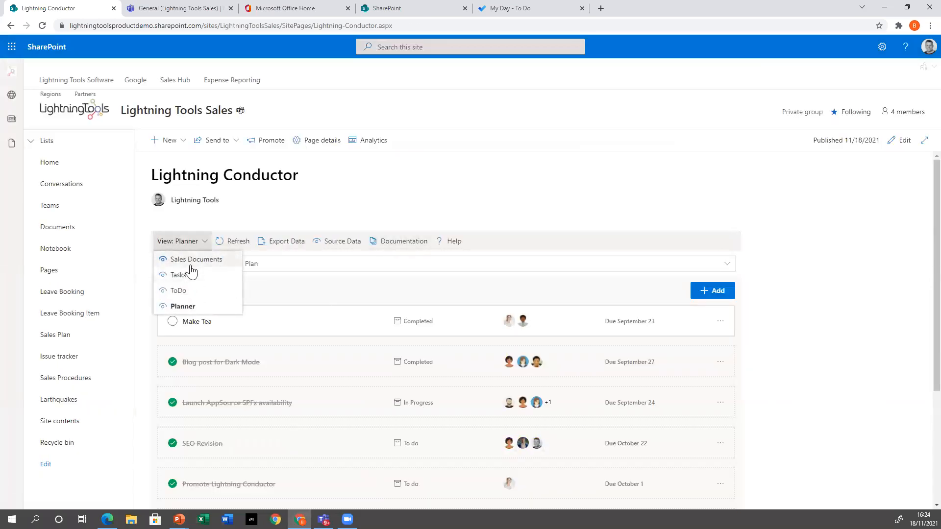
click(193, 262)
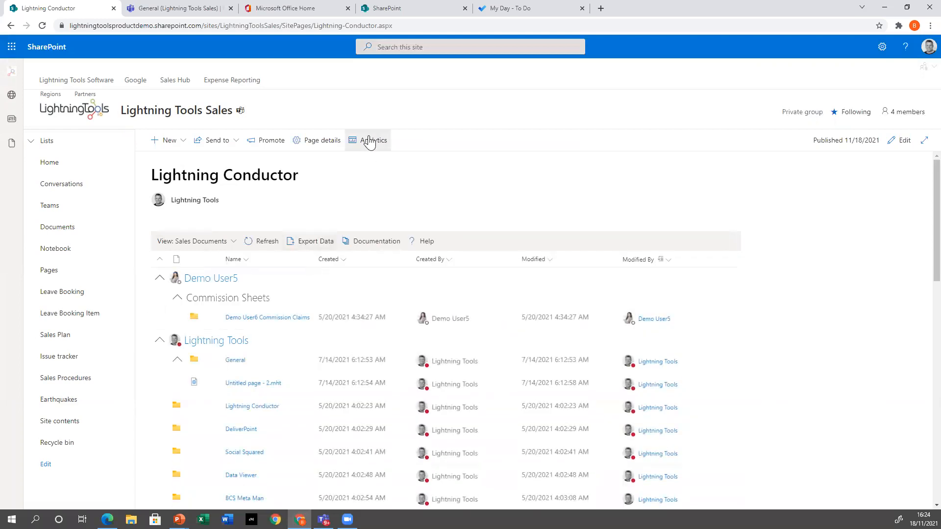
Step: Switch to Microsoft Teams and start scheduling a meeting titled General Sales Meeting in the General channel of Lightning Tools Sales
click(196, 11)
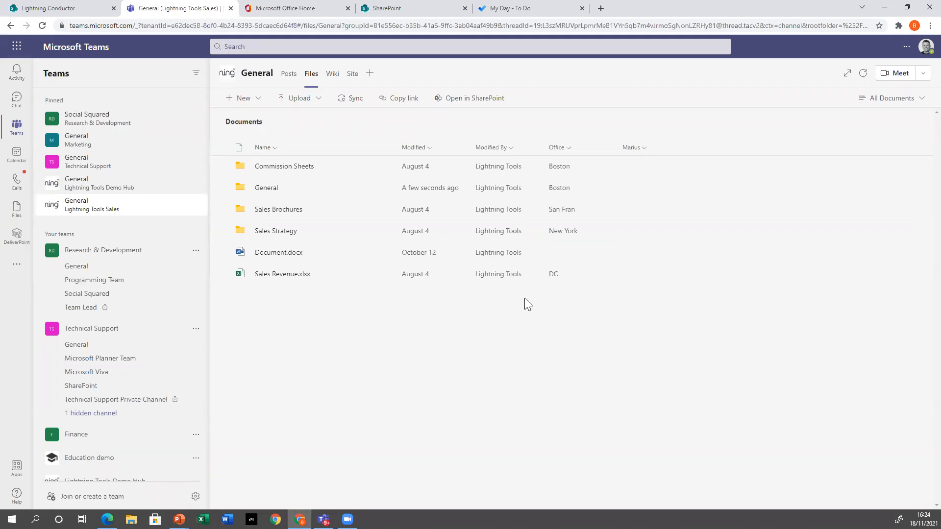
click(923, 74)
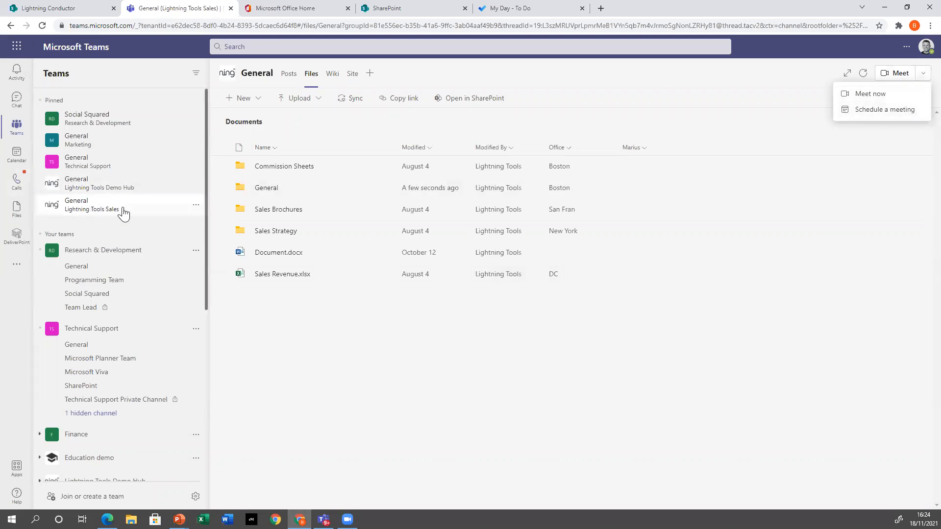
click(867, 110)
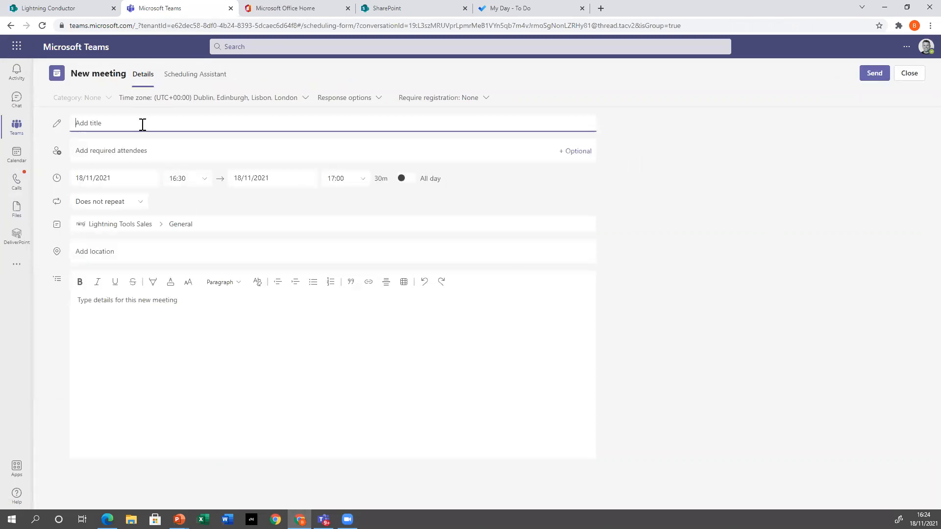
text(General Sales Meeting)
Step: Set the meeting's date to 19/11/2021 and its start time to 12:00
click(123, 182)
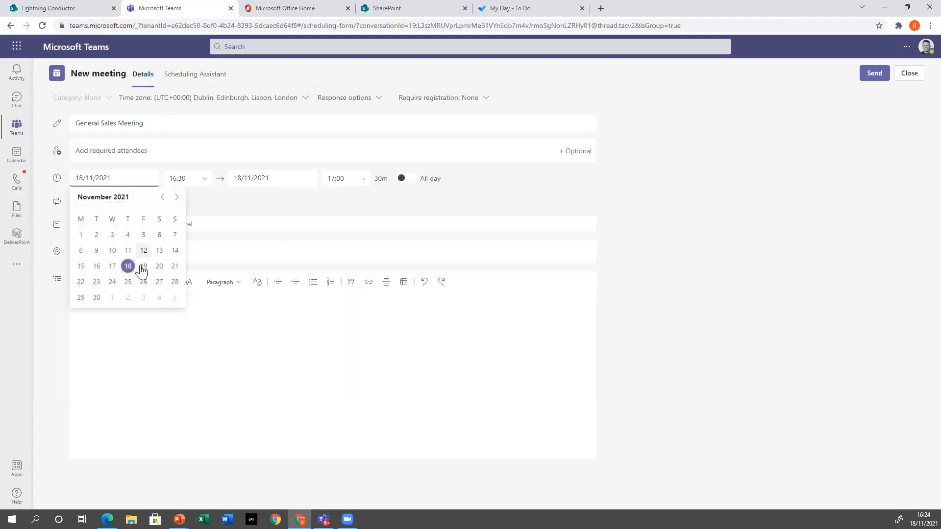
click(142, 265)
click(201, 182)
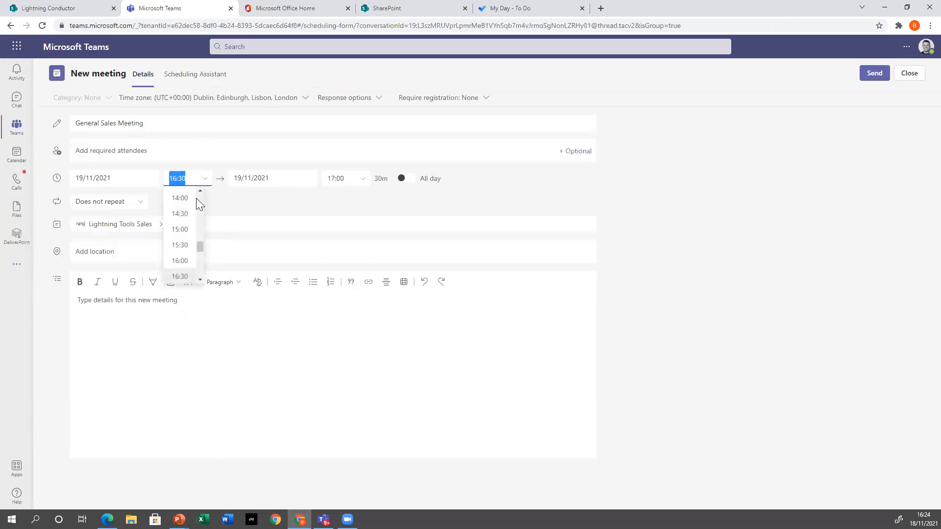
scroll(196, 201, up, 2)
click(196, 226)
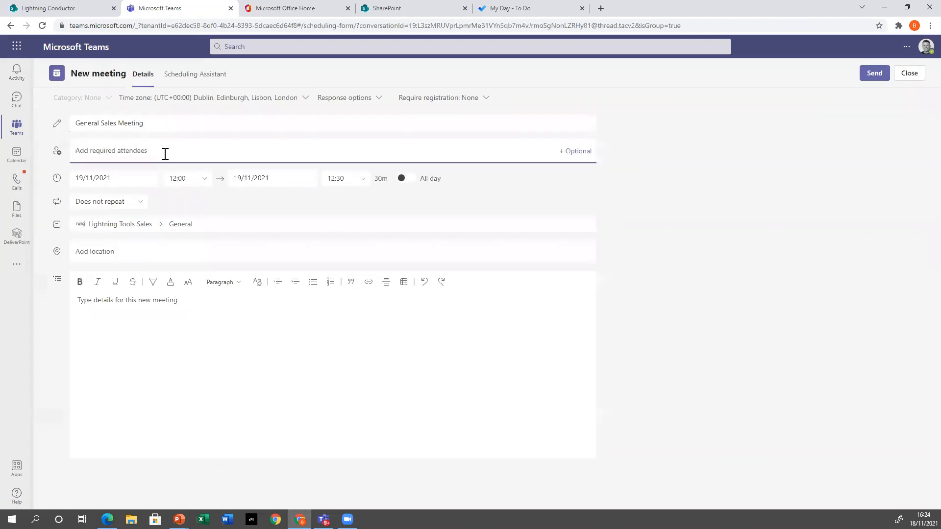
Step: Add Demo User5 and Demo User7 as required attendees of the meeting
text(demo usr)
key(BackSpace)
text(er)
click(160, 181)
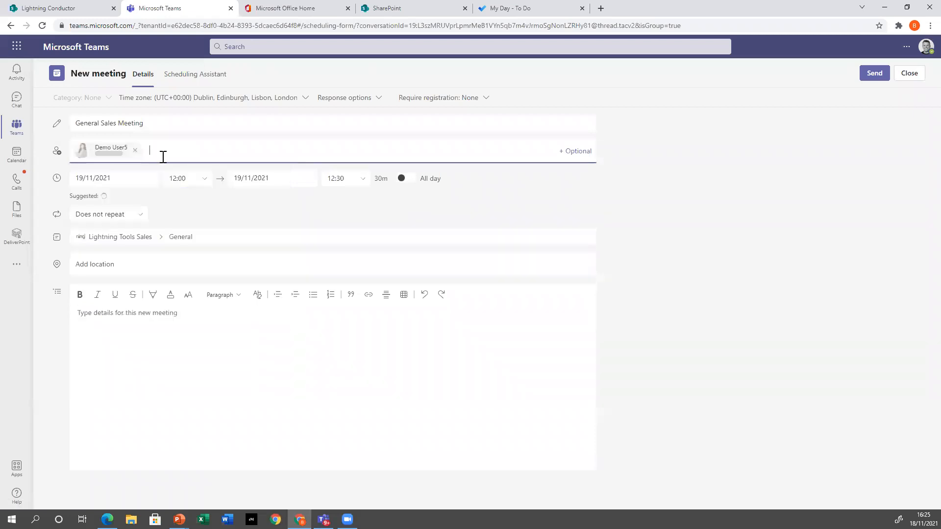
text(demo user)
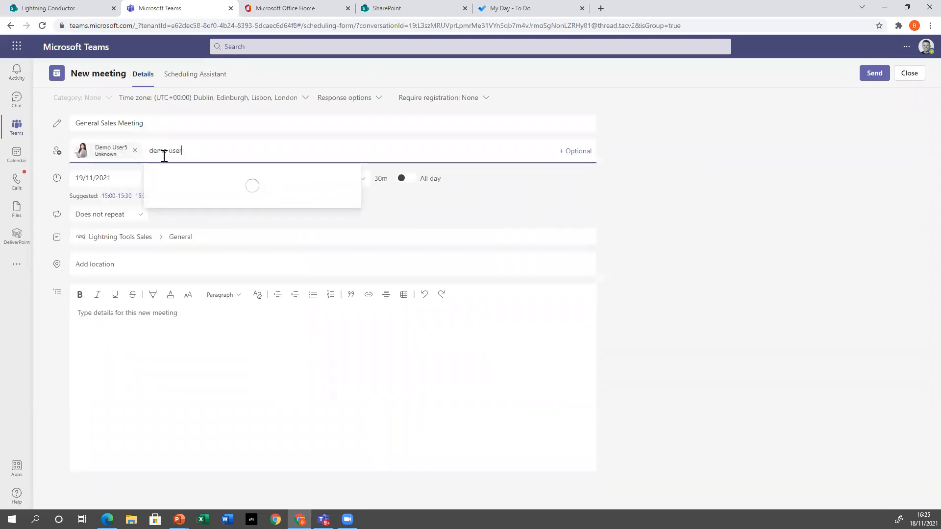
click(211, 206)
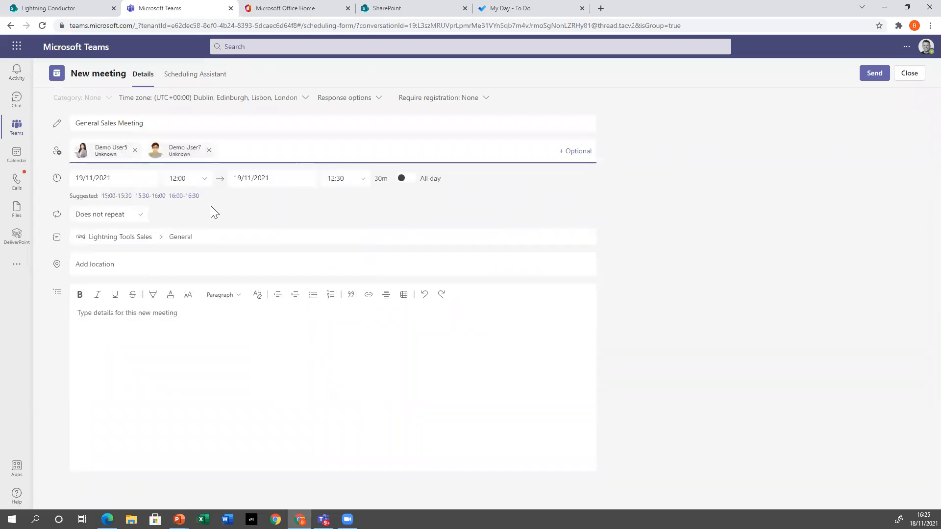
Step: Set the meeting's location to Lightning Tools HQ and send the invitation
click(183, 263)
text(Lightning Tools HQ)
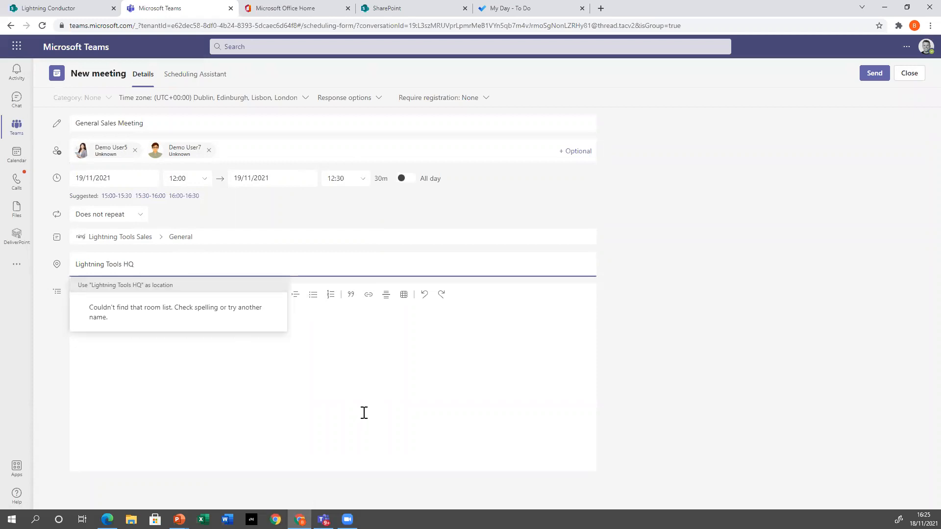
key(Return)
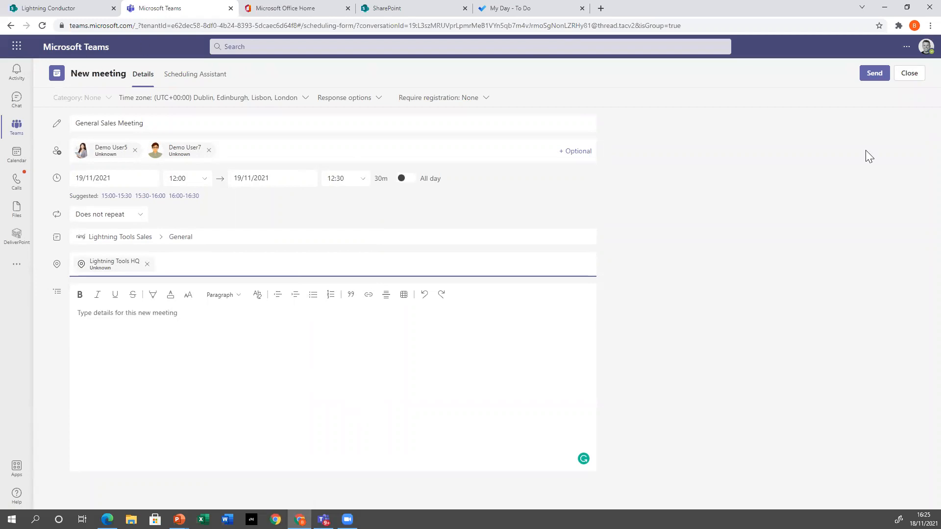
click(872, 81)
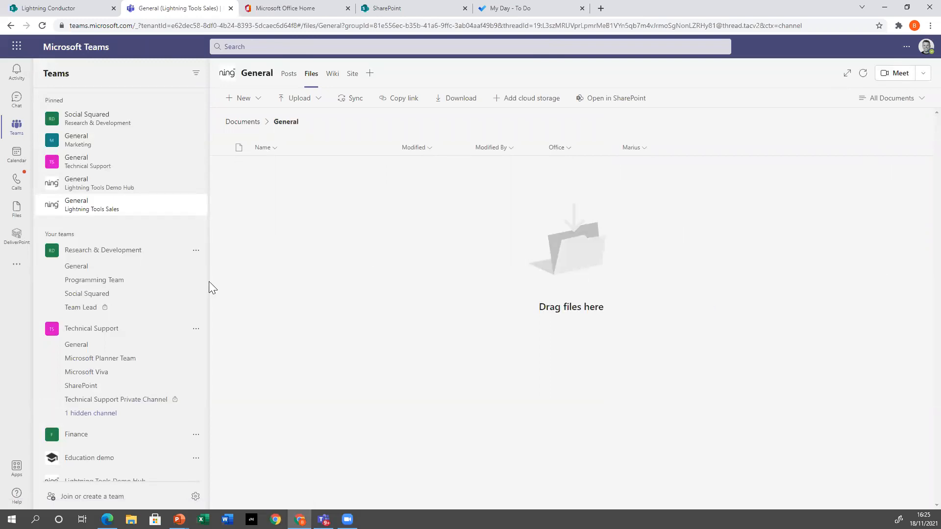
Step: Check the General Sales Meeting on Friday 19 November in the personal Teams calendar
click(15, 155)
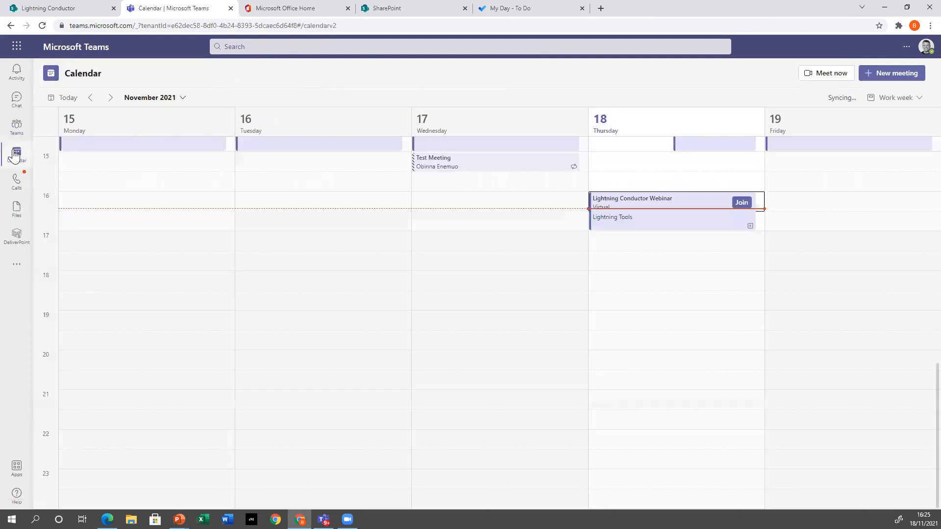
scroll(639, 230, up, 2)
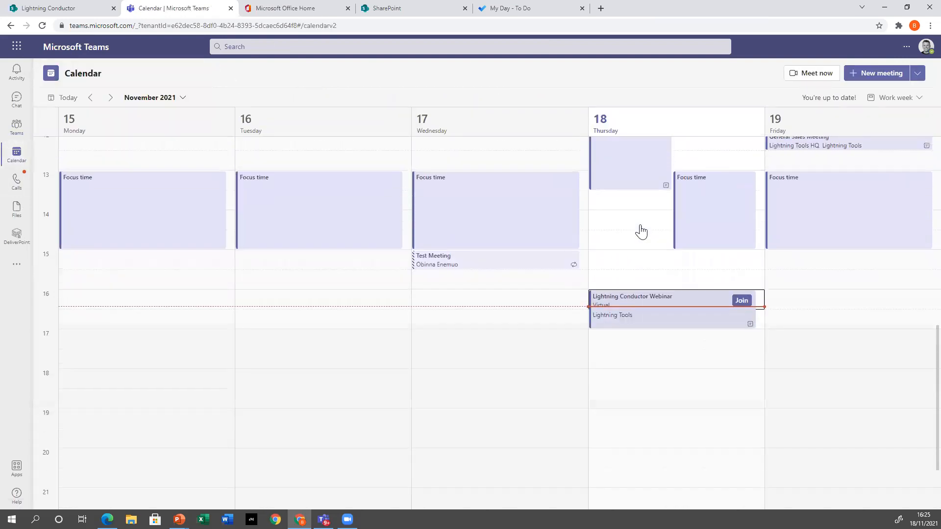
scroll(651, 304, up, 4)
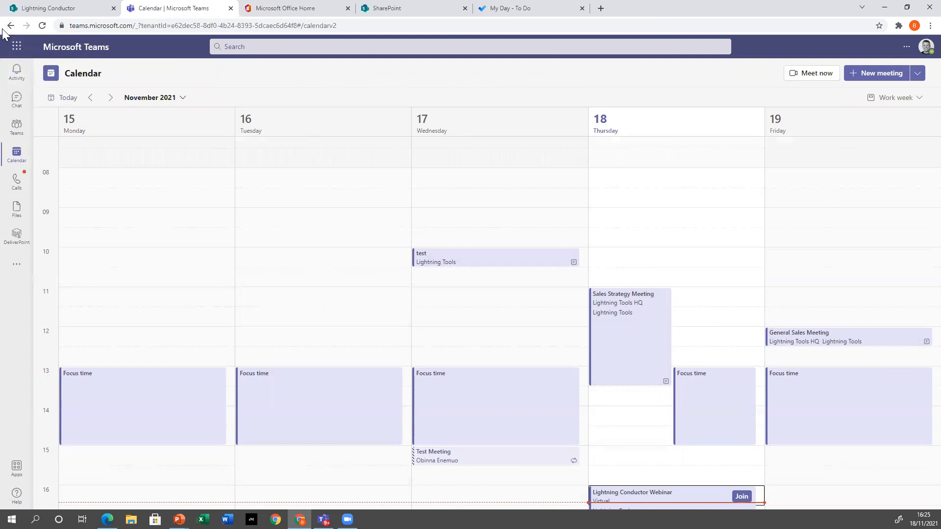
Step: Add a Channel calendar tab to the General channel of Lightning Tools Sales and review its meetings
click(17, 126)
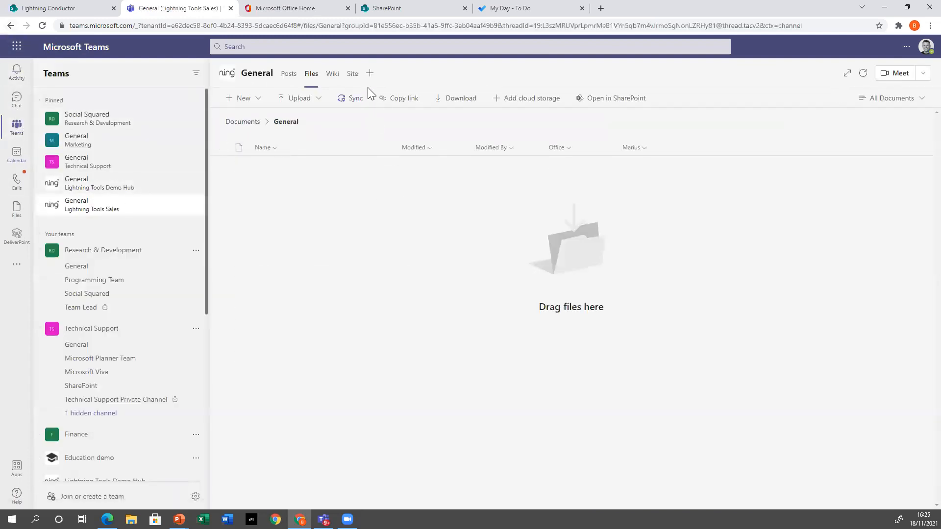
click(370, 74)
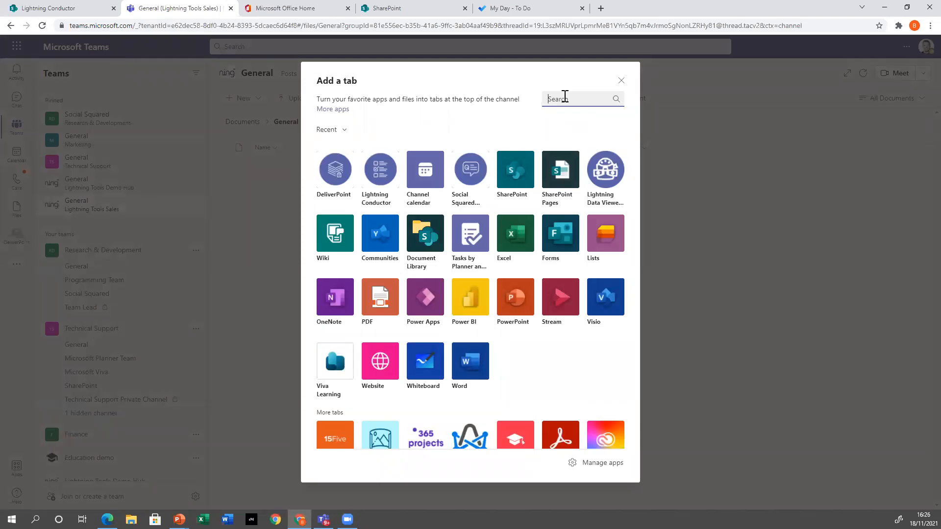
click(425, 169)
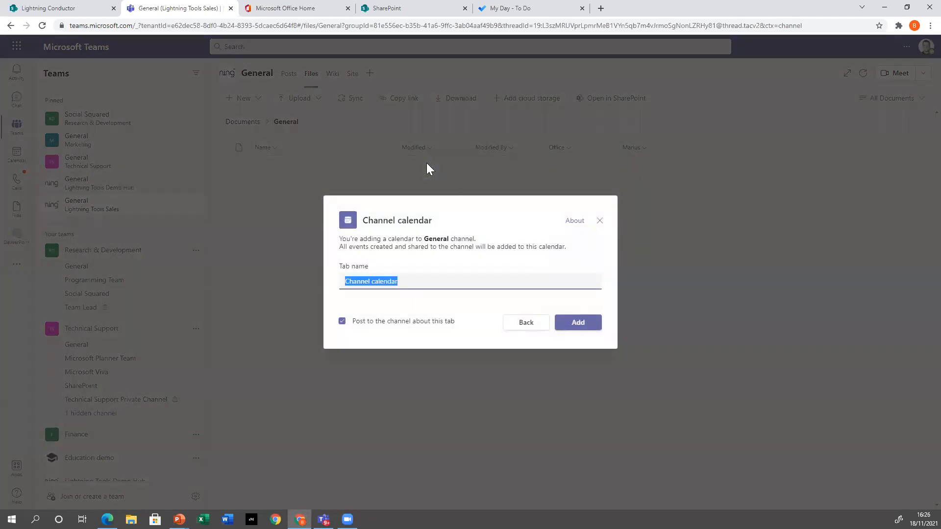
click(589, 323)
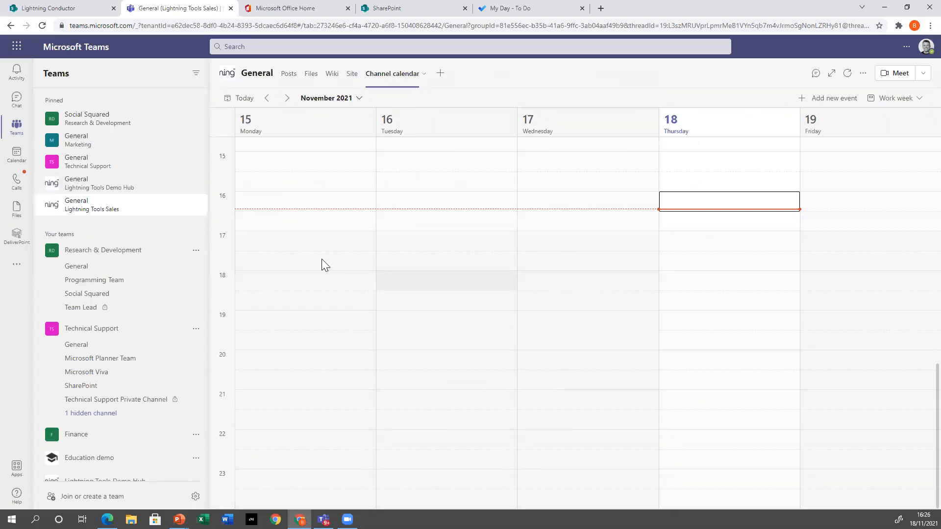
scroll(615, 276, up, 6)
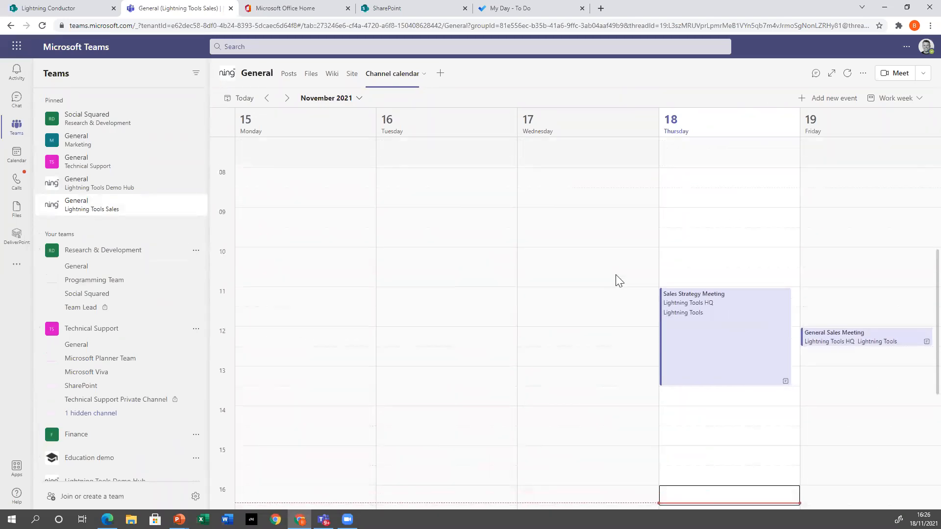
scroll(616, 277, down, 1)
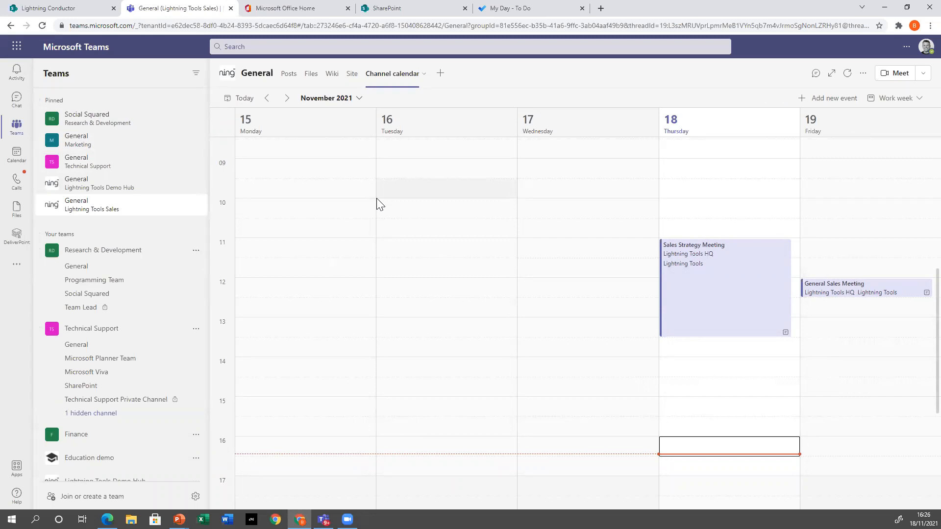
Step: Add a Lightning Conductor tab to the General channel of Lightning Tools Sales, with the channel post about it enabled
click(440, 73)
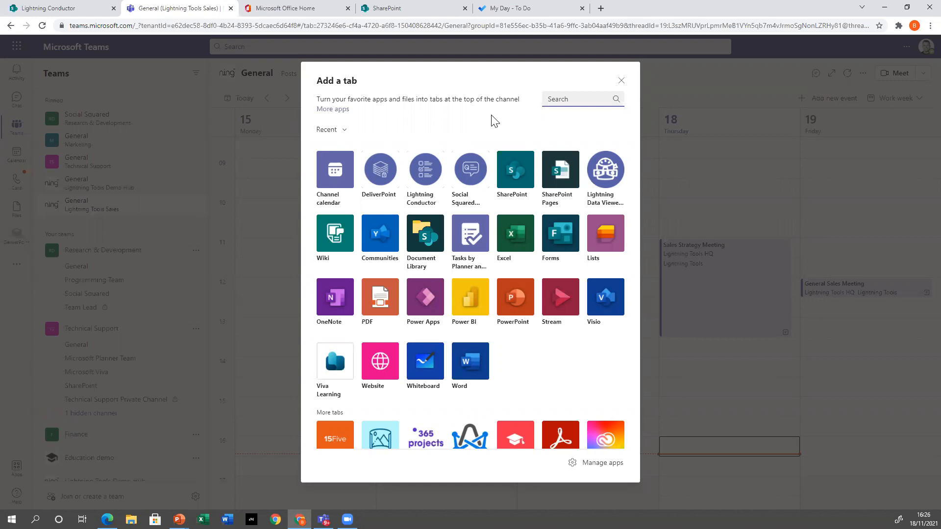
click(411, 180)
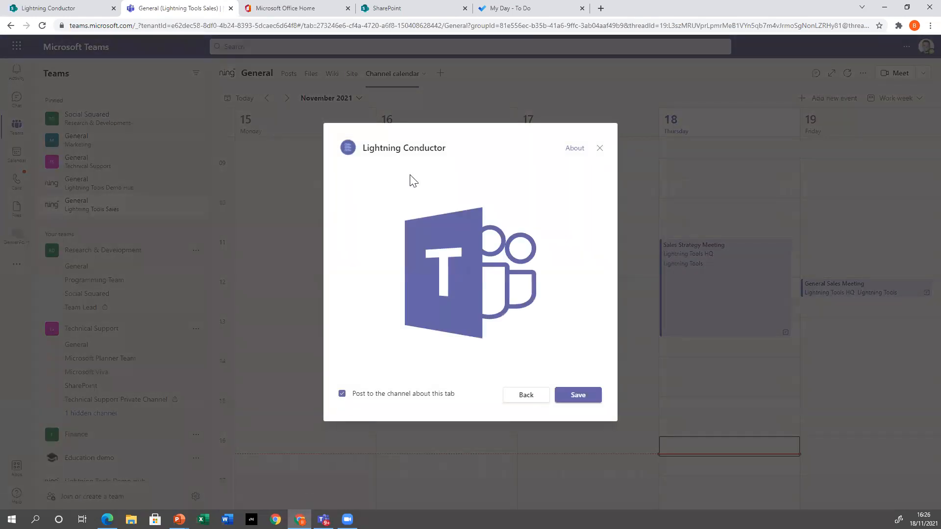
click(578, 395)
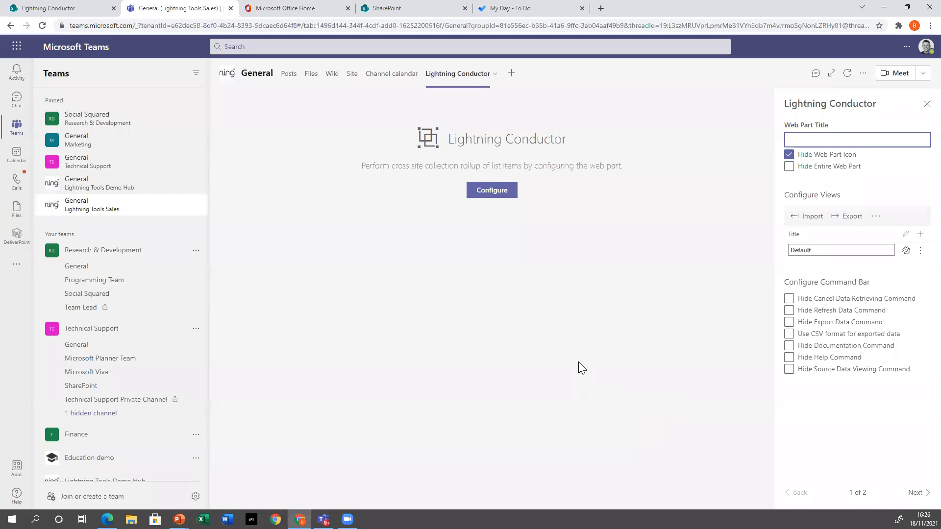
Step: Rename the Lightning Conductor tab as Sales and Marketing Events
click(494, 73)
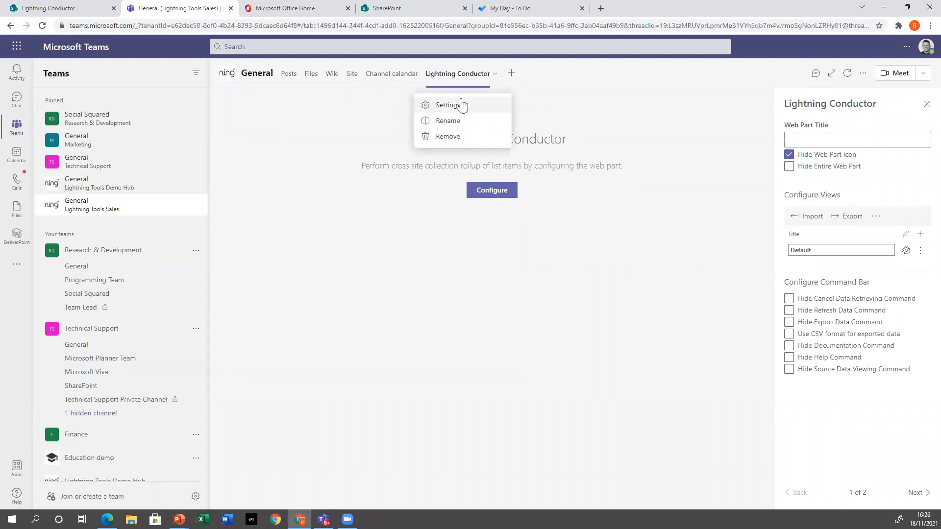
click(475, 120)
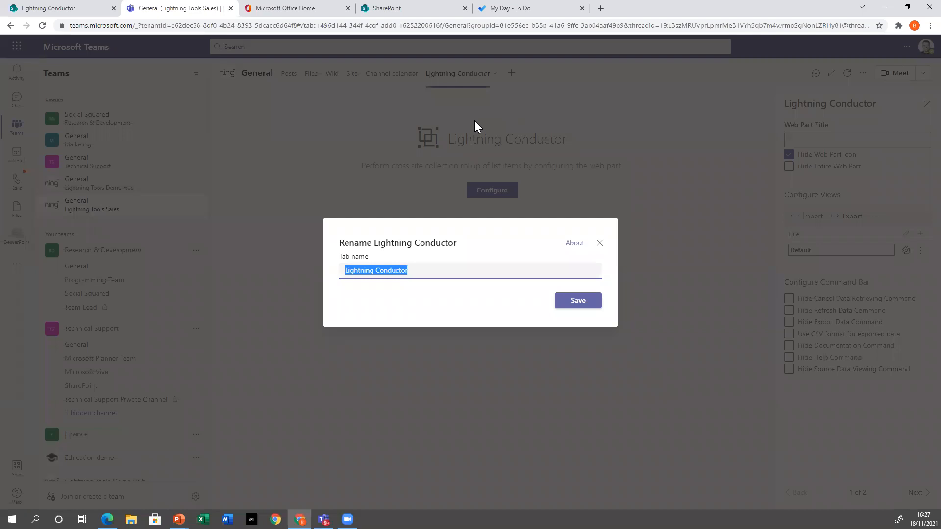
text(Sales and )
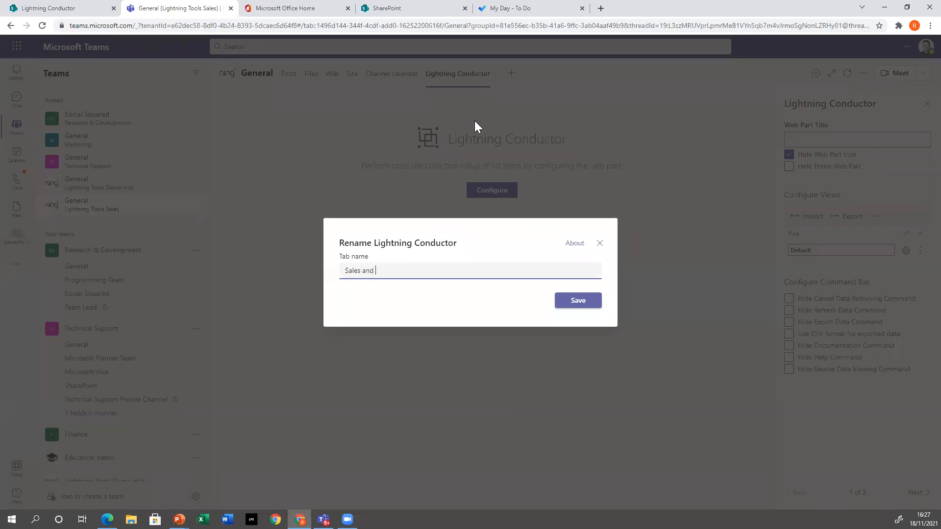
text(Marketing Events)
click(578, 300)
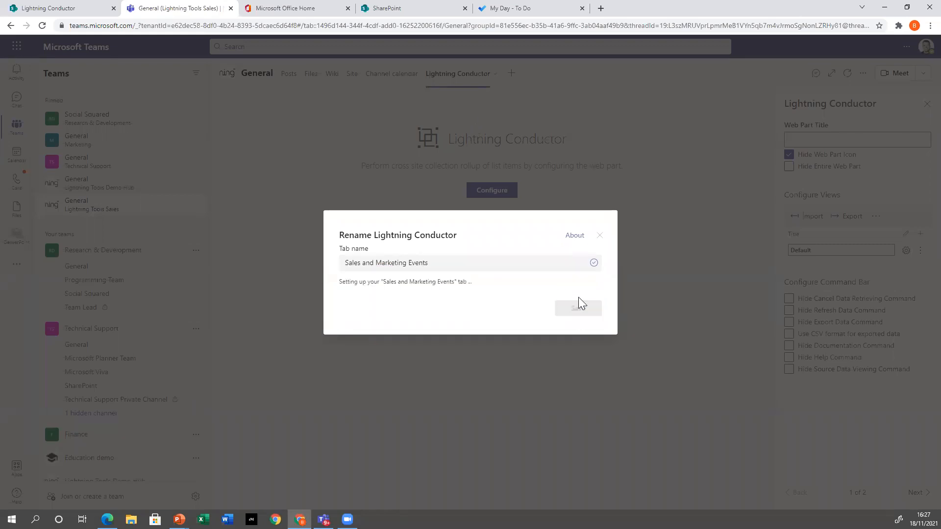
click(505, 74)
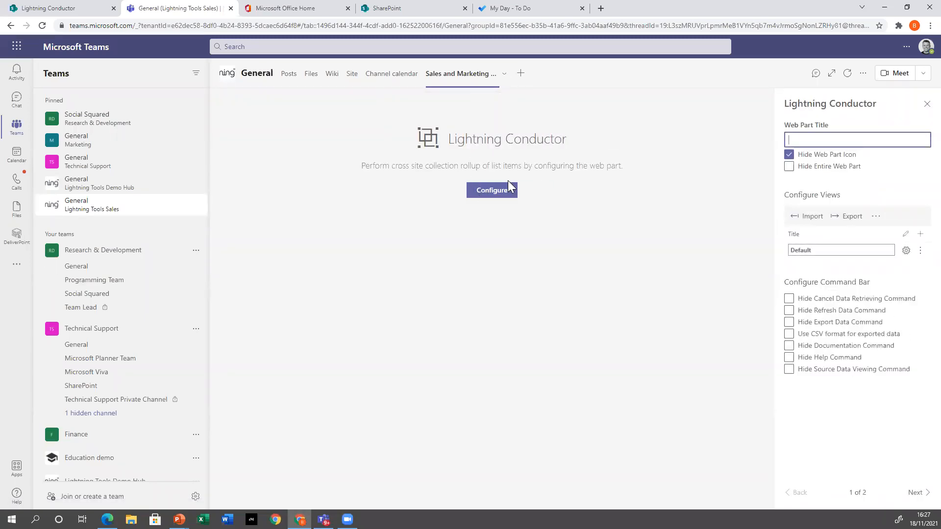
Step: In the Default view's advanced configuration, choose the Microsoft 365 Group Rollup Engine Provider and the JSON Display Provider
click(505, 191)
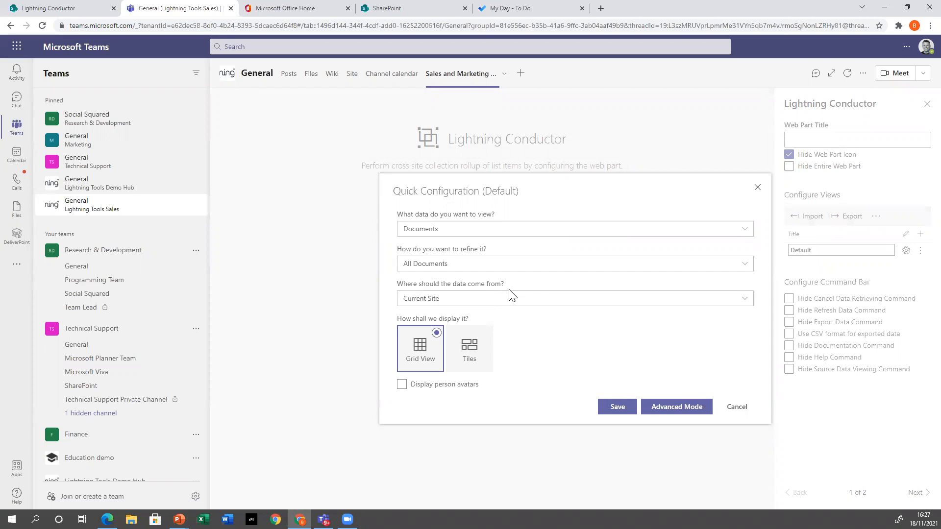
click(690, 408)
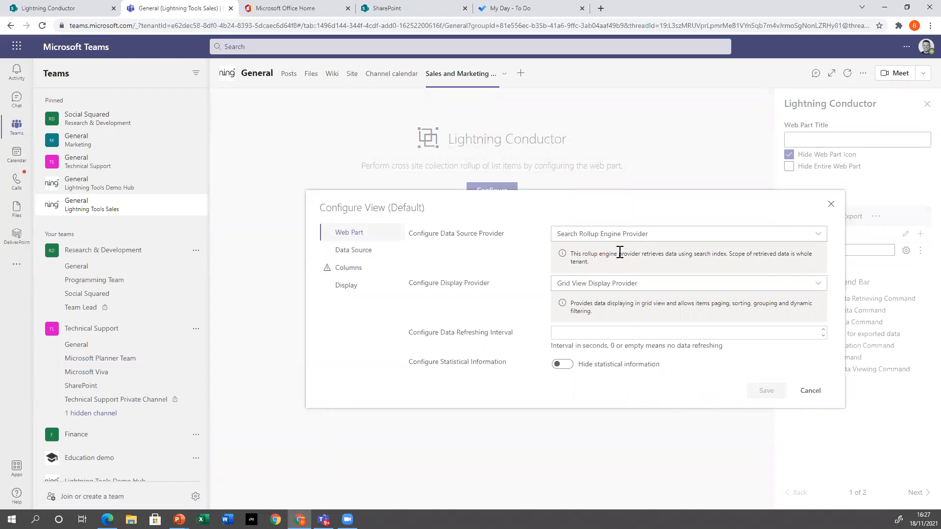
click(627, 236)
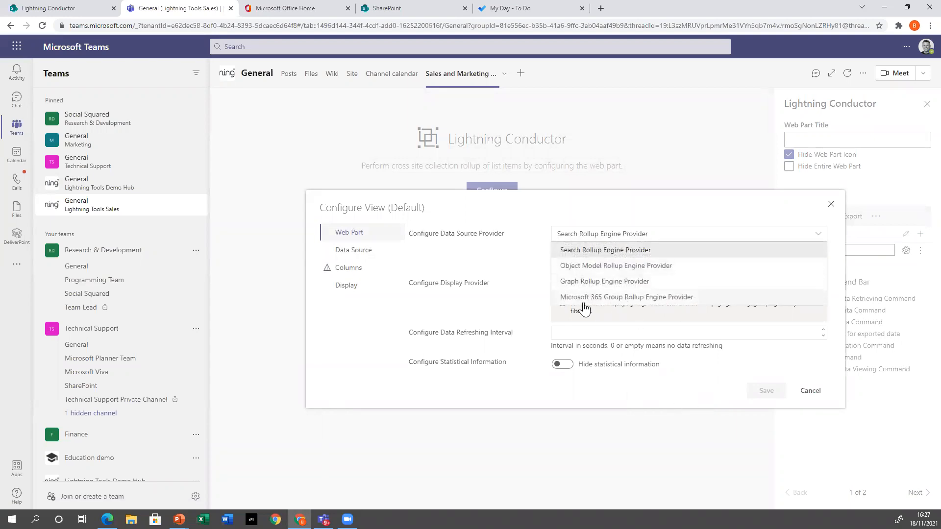
click(684, 297)
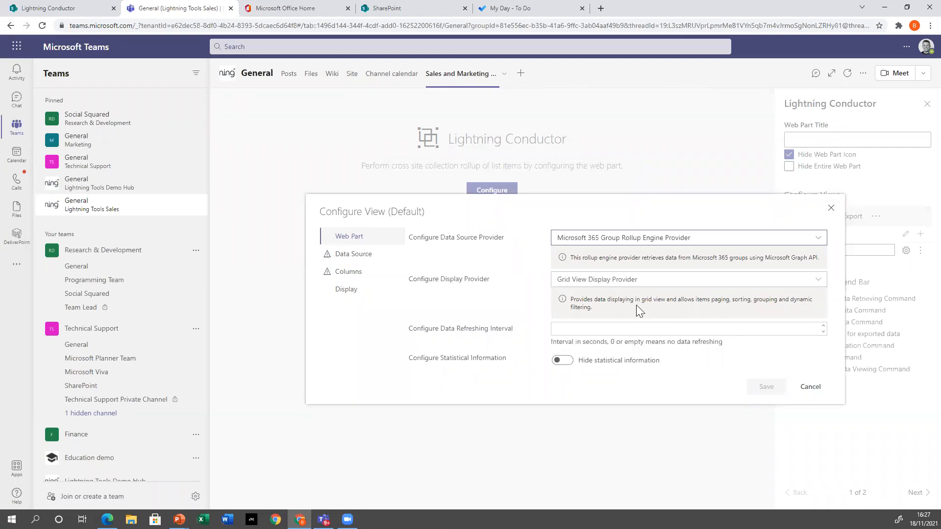
click(628, 284)
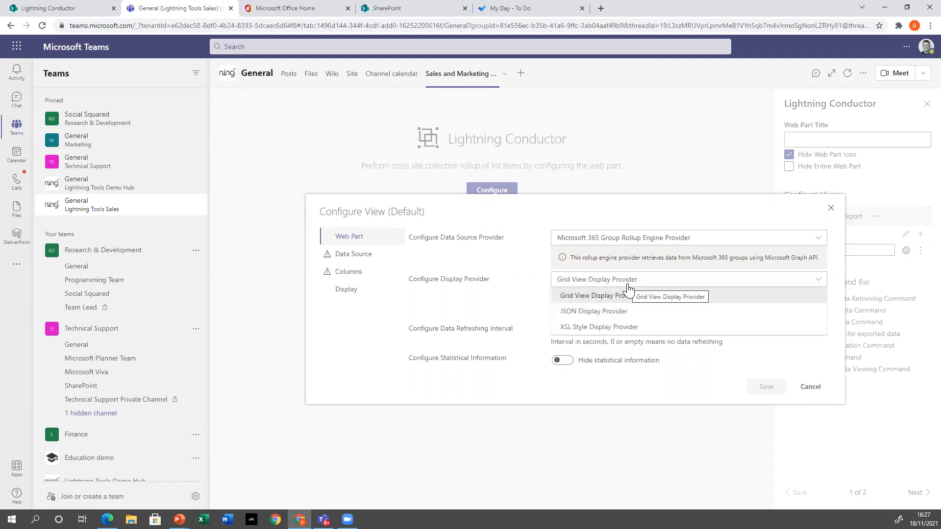
click(589, 312)
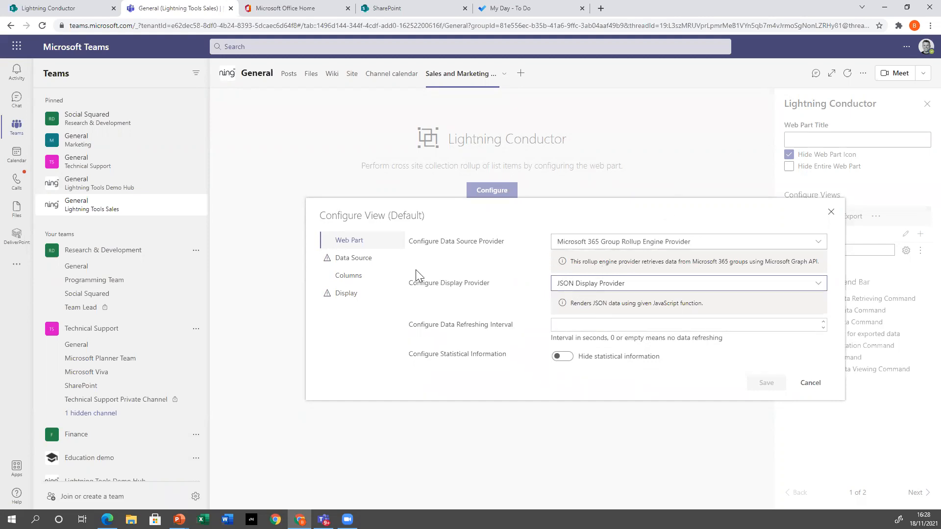
Step: Set the rollup source to show entities from selected teams, choosing Lightning Tools Sales and Marketing
mouse_move(355, 302)
click(353, 260)
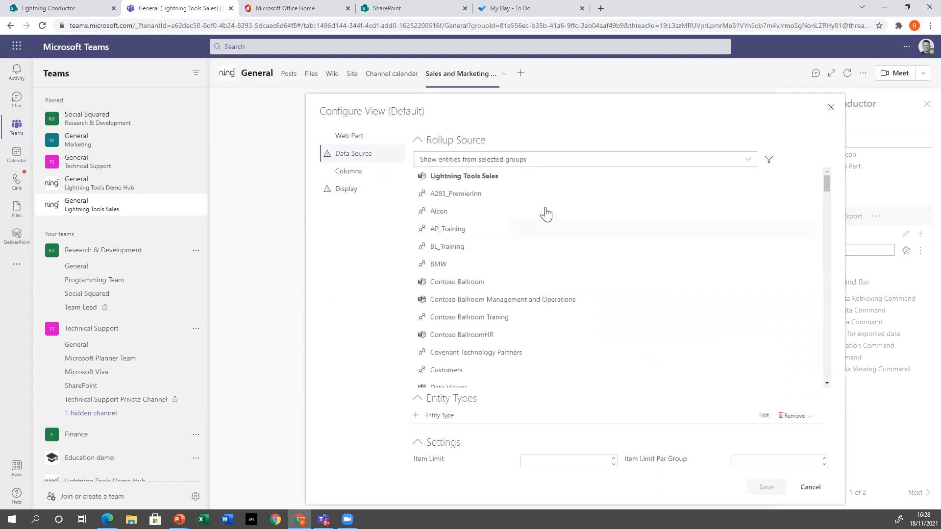
click(559, 164)
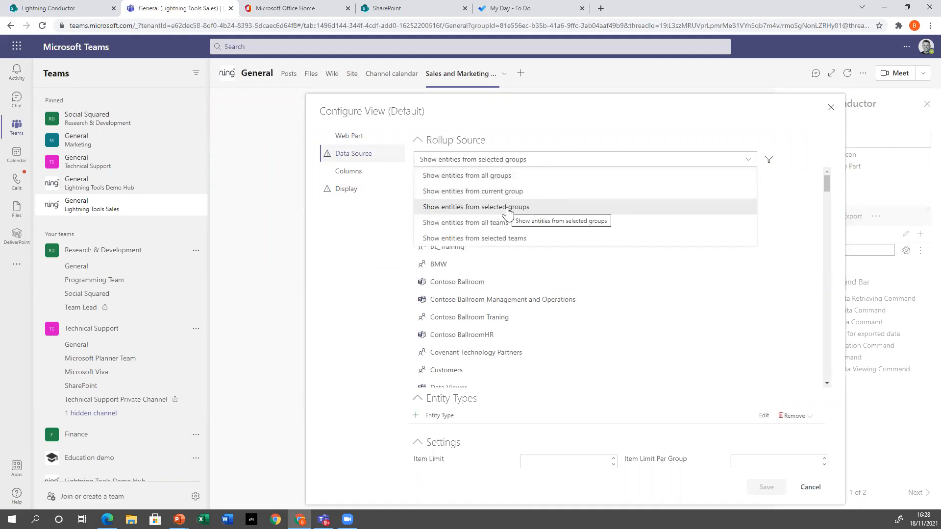
click(447, 239)
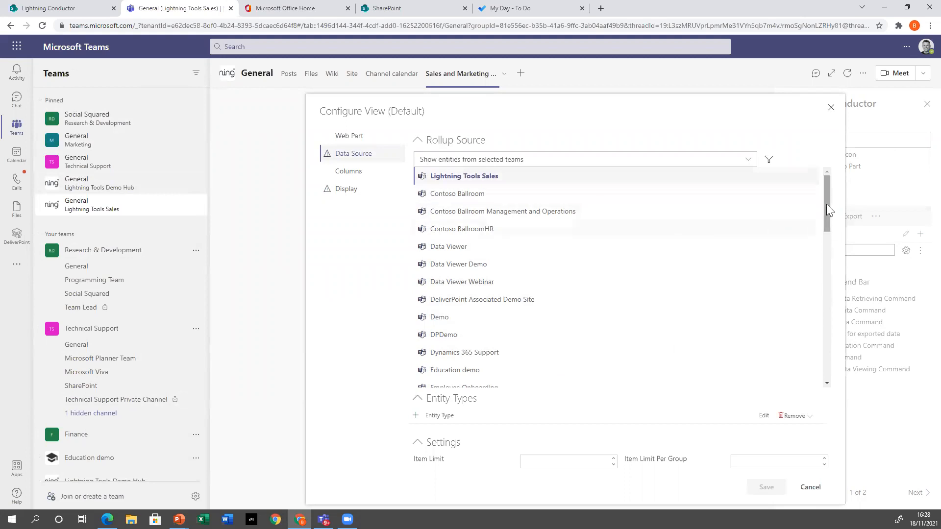
drag(825, 200, 823, 304)
click(471, 279)
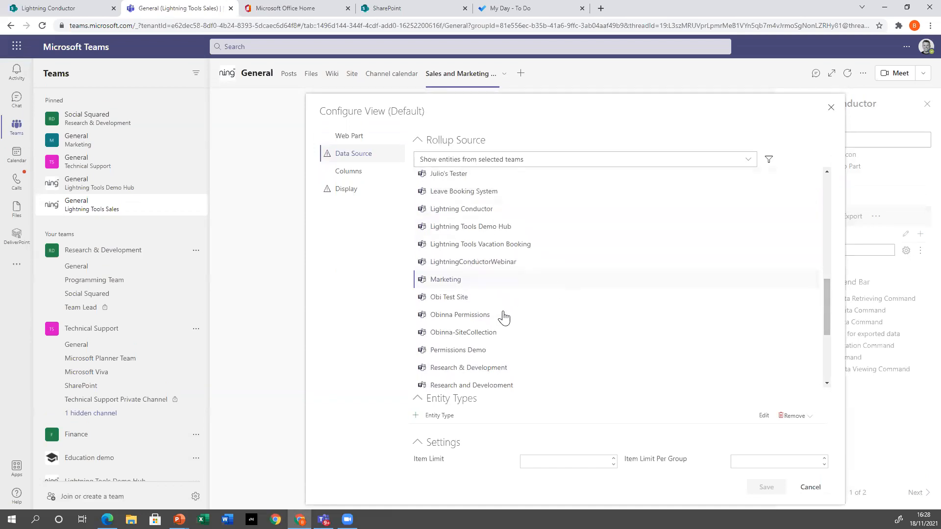
Step: Add Events as the entity type for the view's data source
click(415, 418)
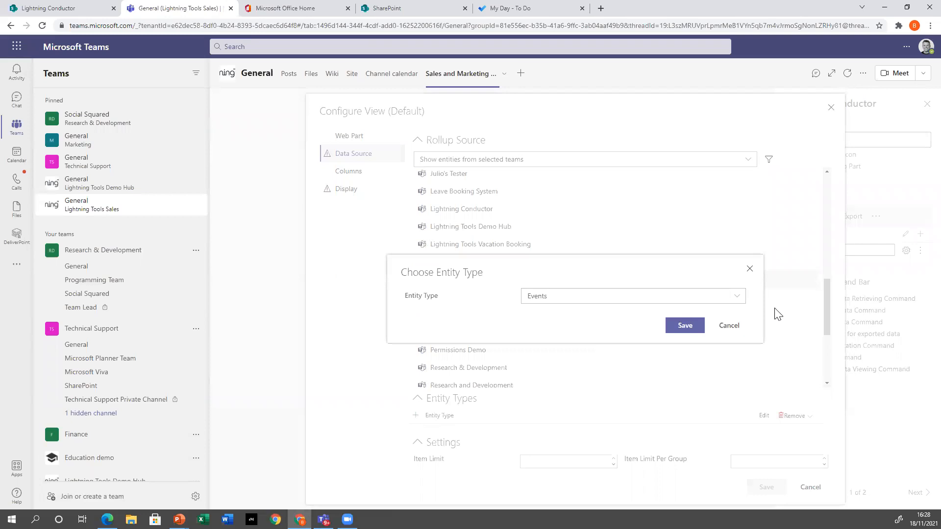
click(735, 297)
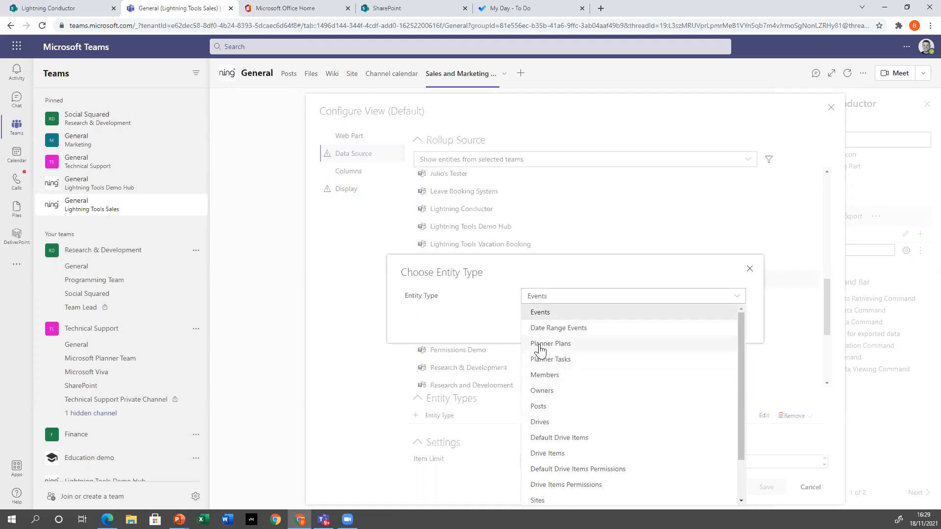
scroll(576, 442, down, 1)
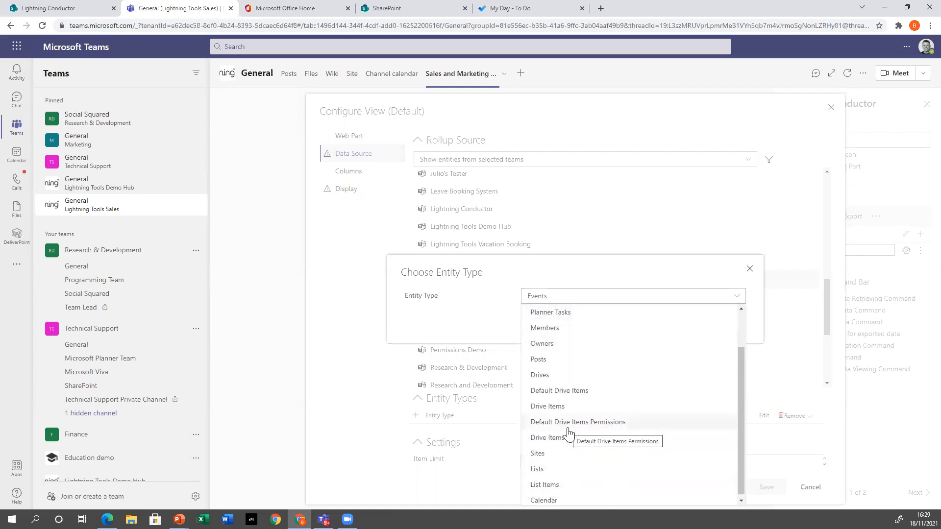
scroll(631, 435, up, 1)
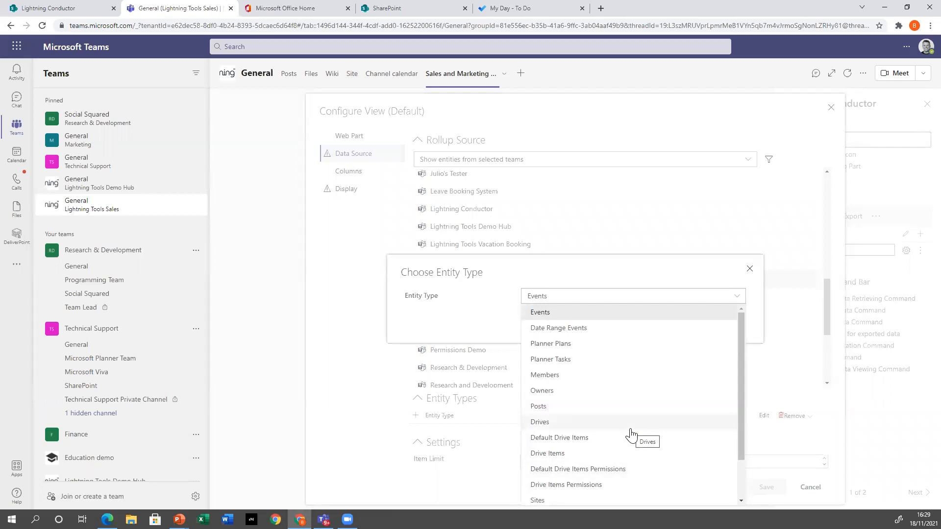
click(571, 314)
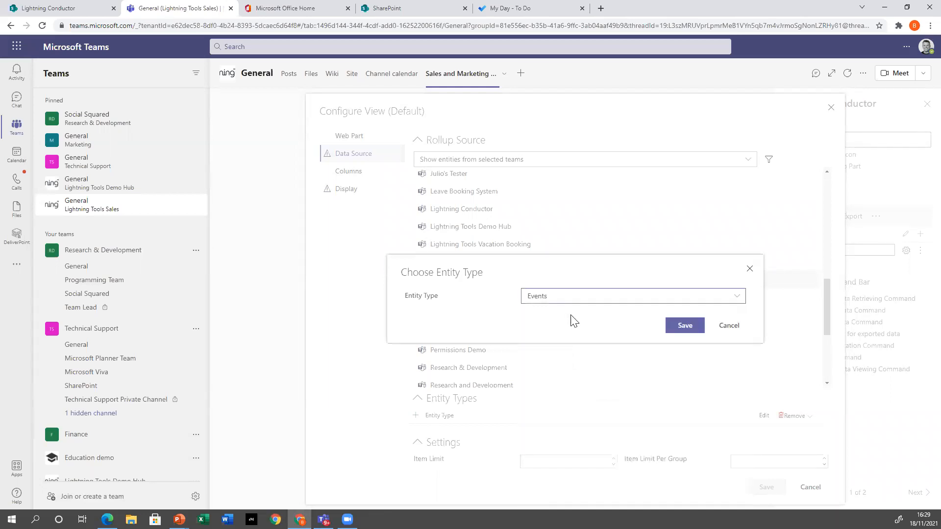
click(682, 327)
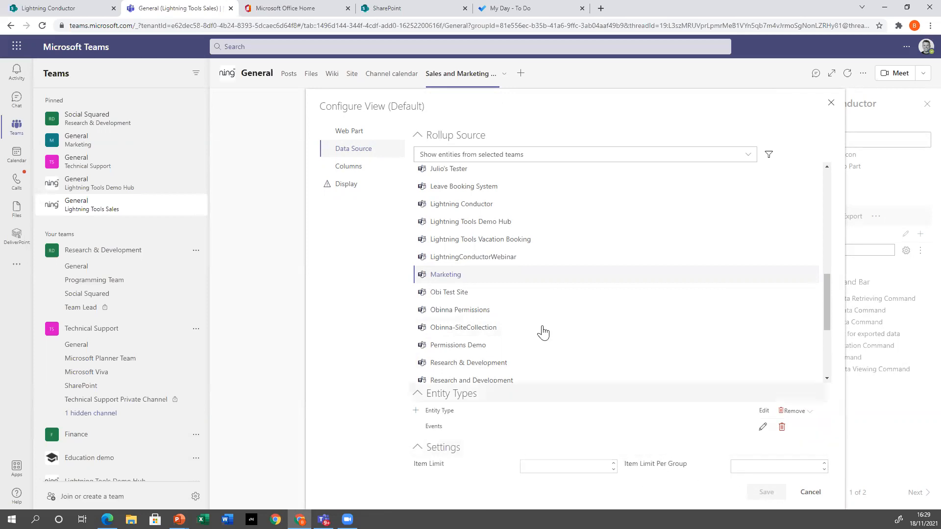
Step: Set the view to render with LightningToolsOutlookEventsAgenda.js, save the configuration and close the web part settings
click(377, 171)
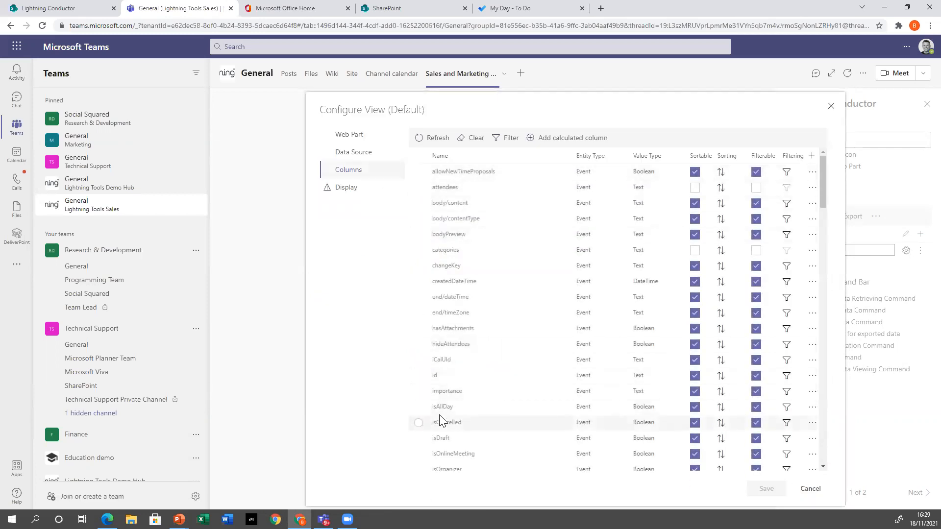
click(338, 191)
click(782, 285)
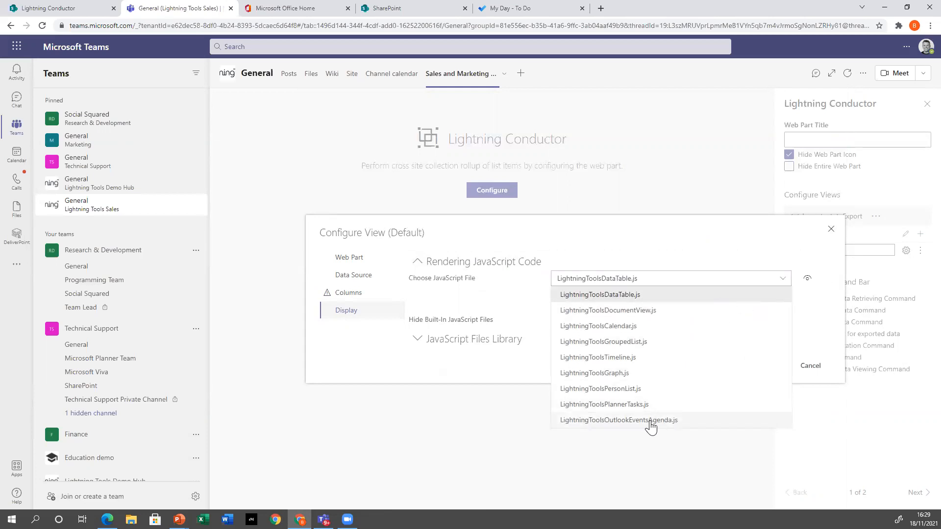
click(677, 421)
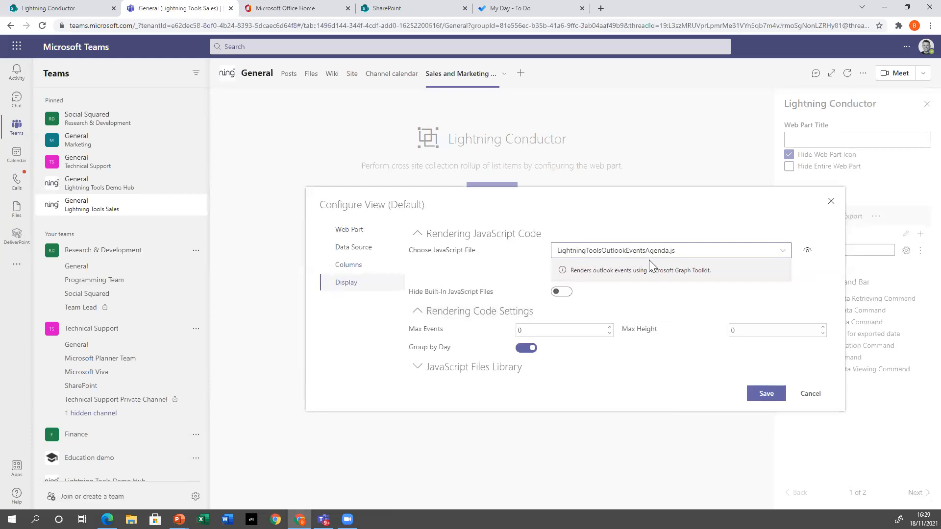
click(764, 398)
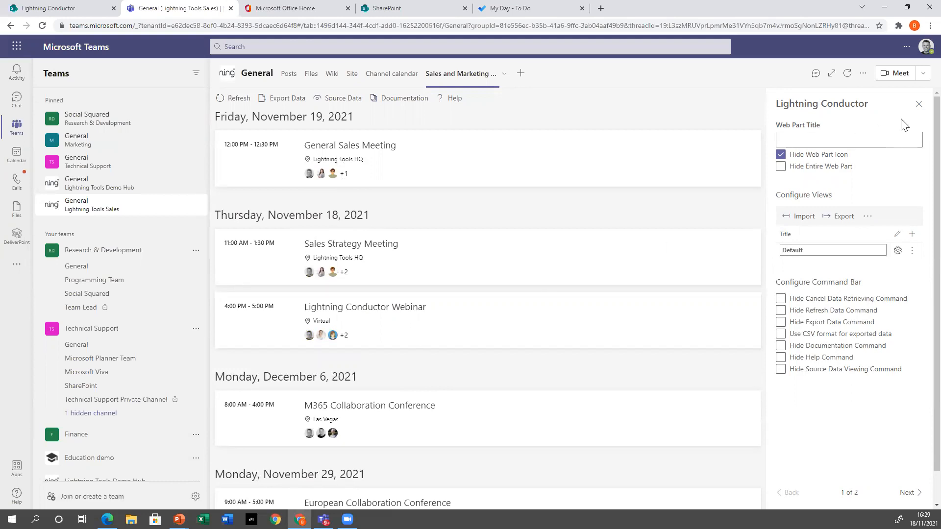
click(919, 104)
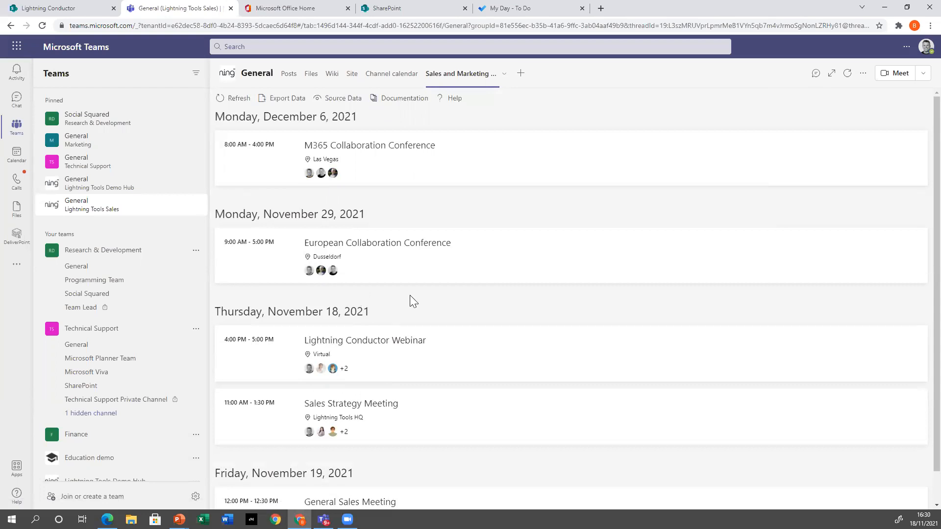
Step: Review the rolled-up events agenda and an attendee's contact card under the Lightning Conductor Webinar
scroll(411, 299, down, 1)
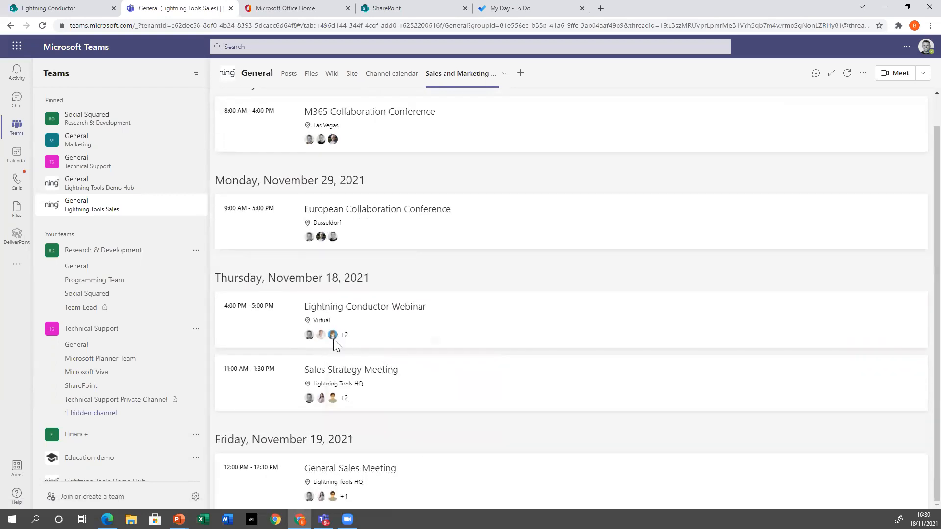
mouse_move(334, 337)
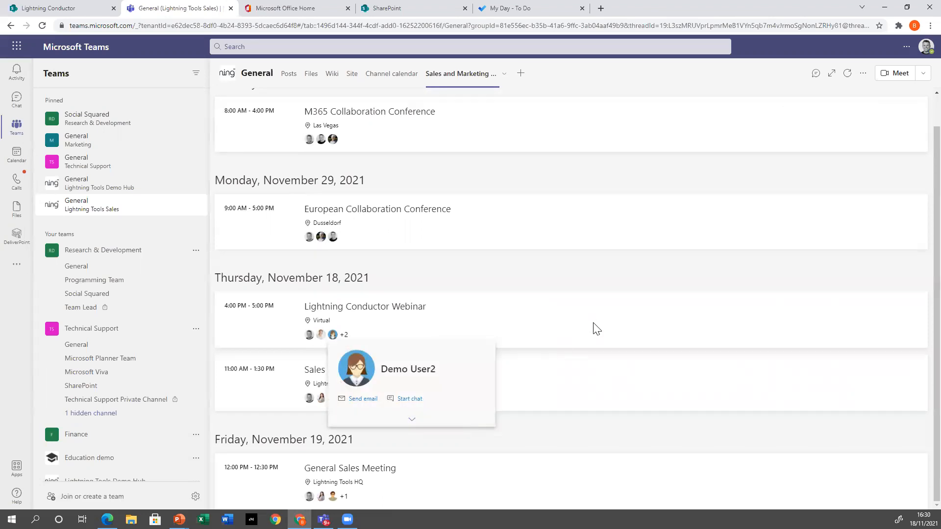
scroll(588, 333, up, 1)
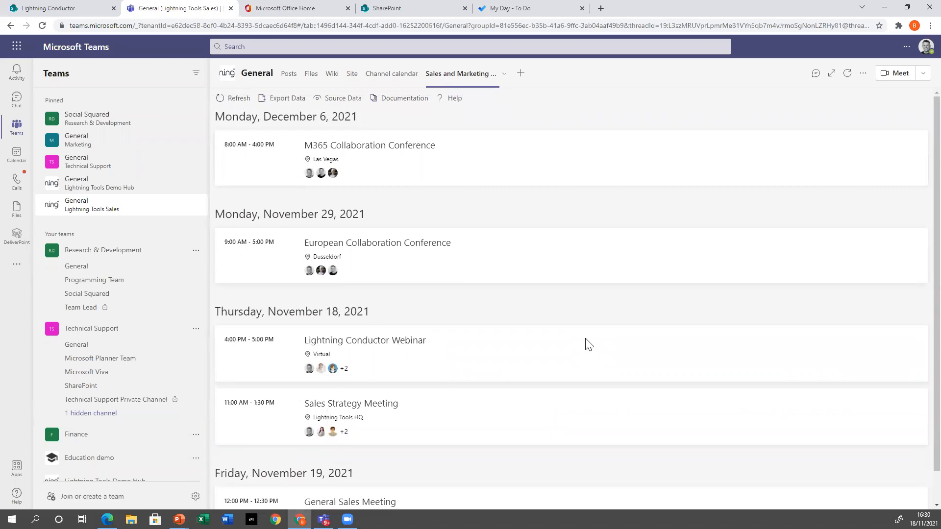
Step: Open the Sales and Marketing tab's Lightning Conductor settings and rename the Default view as Sales and Marketing Events
click(500, 81)
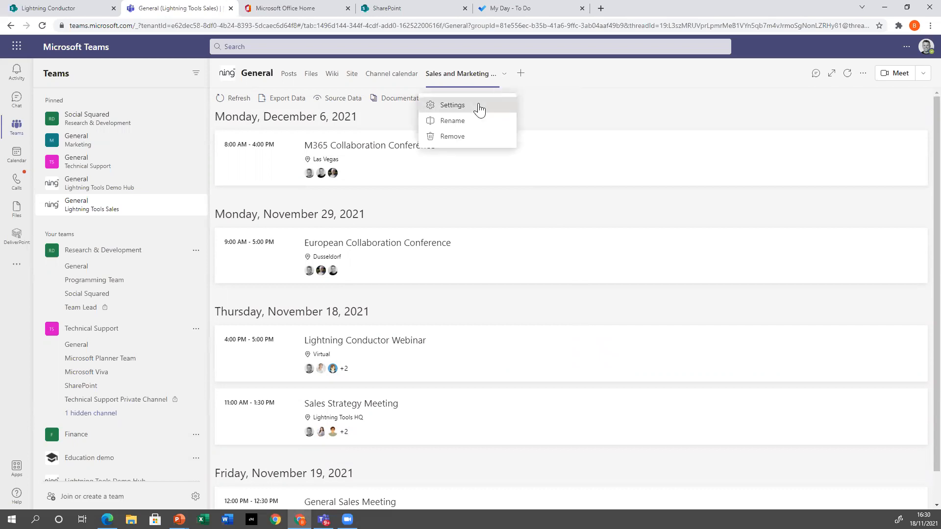
click(481, 107)
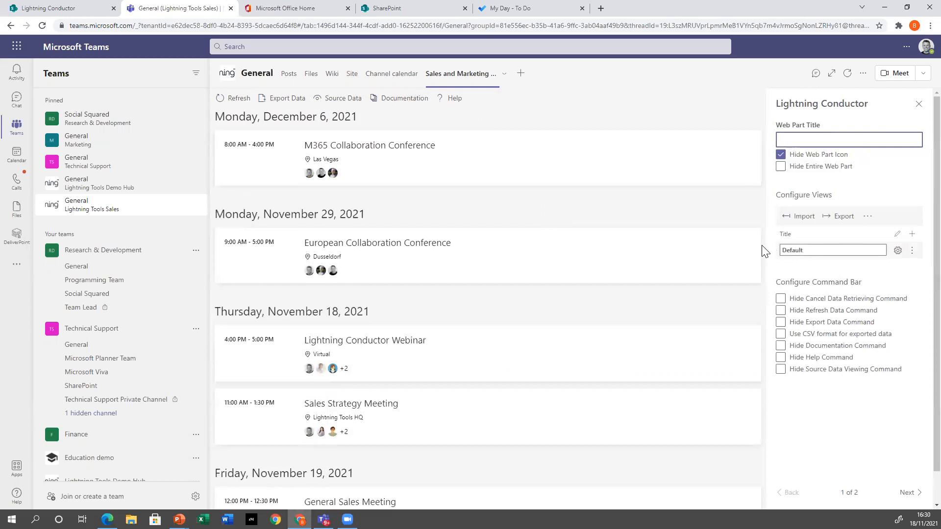
double_click(795, 251)
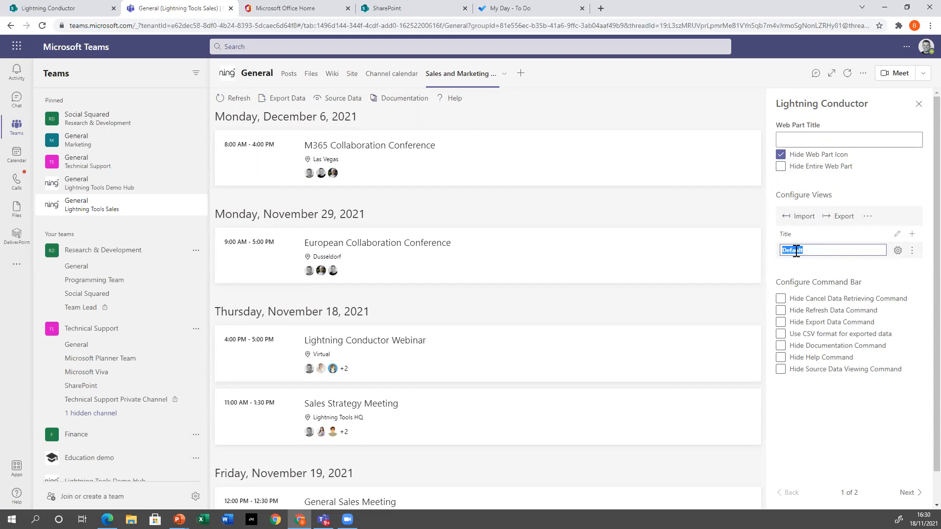
text(Sales and MArketing E)
key(BackSpace)
key(BackSpace)
key(BackSpace)
key(BackSpace)
key(BackSpace)
key(BackSpace)
key(BackSpace)
text(arketing Eve)
text(nts)
Step: Disable Group by Day in the Sales and Marketing Events view's display configuration and save it
click(898, 251)
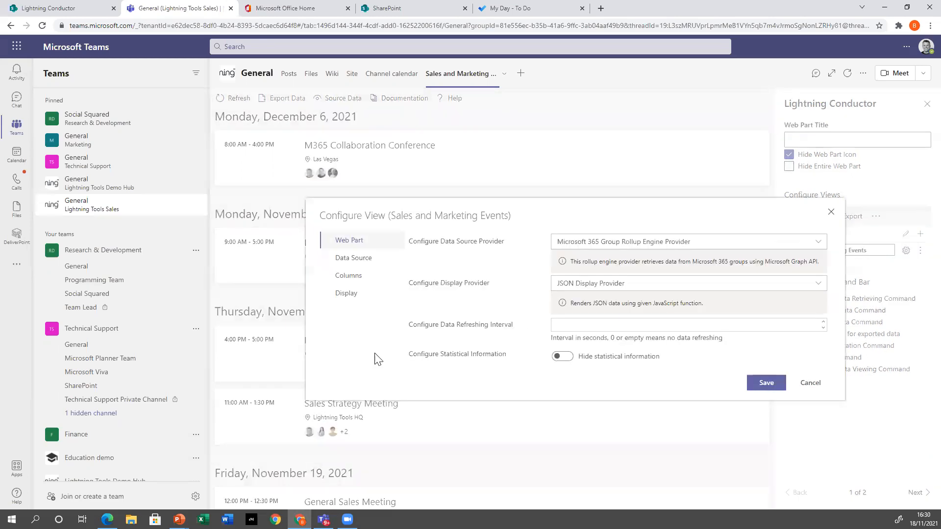
click(345, 295)
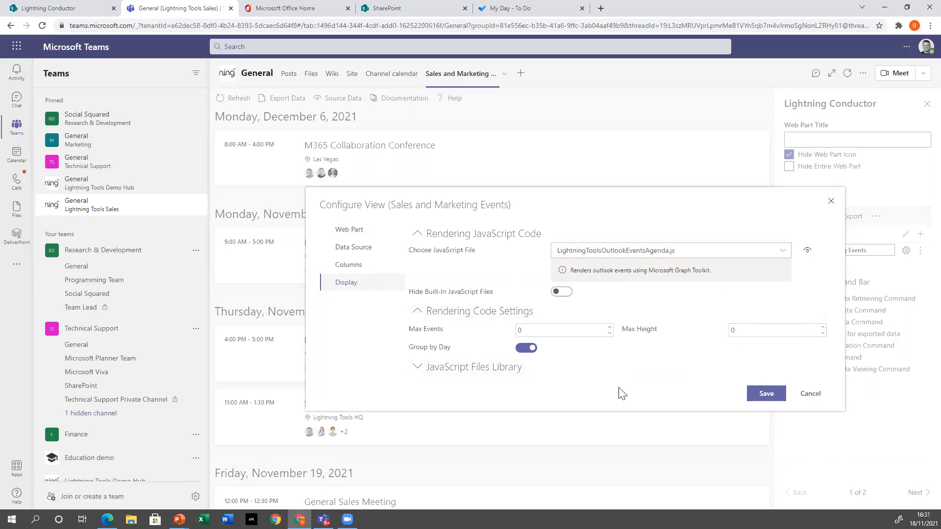
click(539, 330)
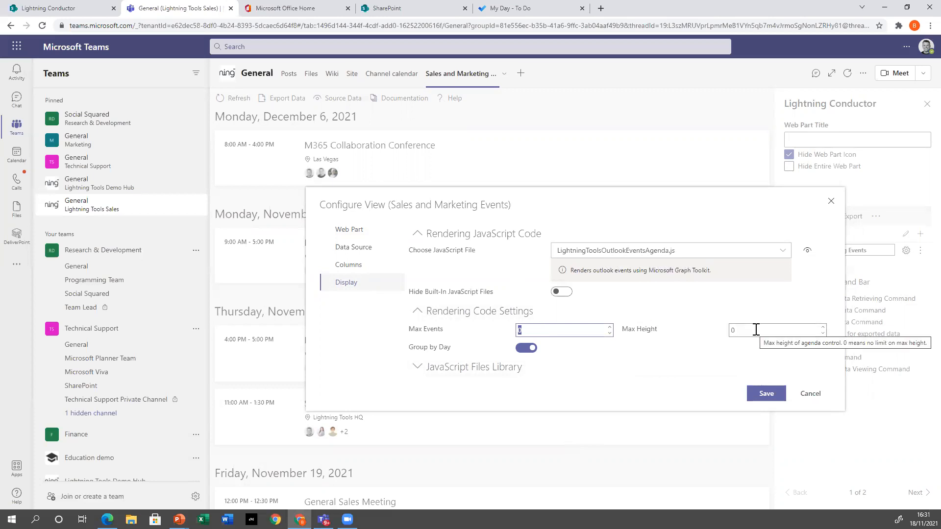
click(526, 348)
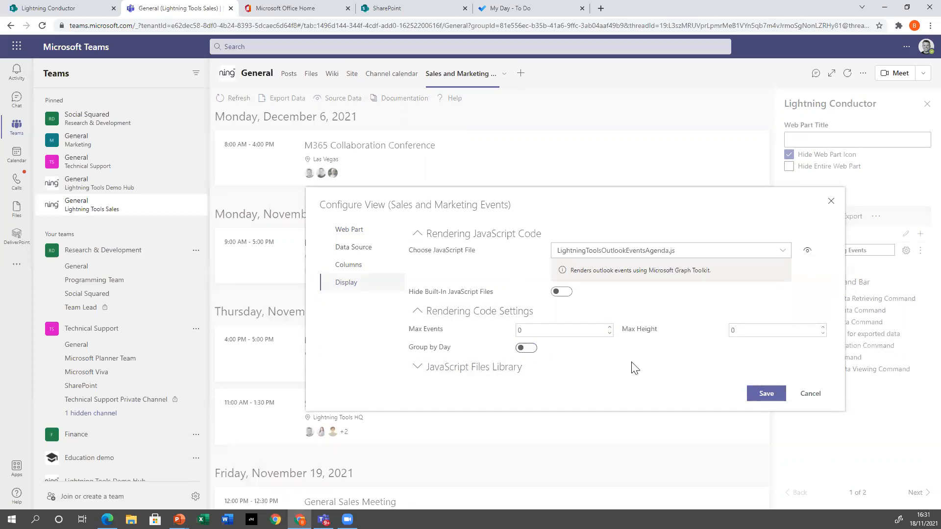
click(767, 395)
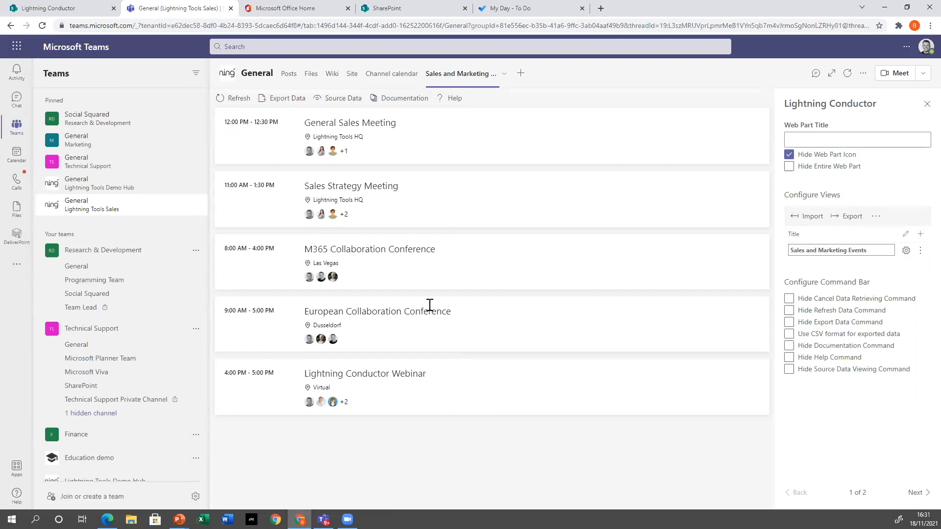
Step: Add a second view to the web part and name it My Events
click(920, 236)
triple_click(859, 265)
text(My Events)
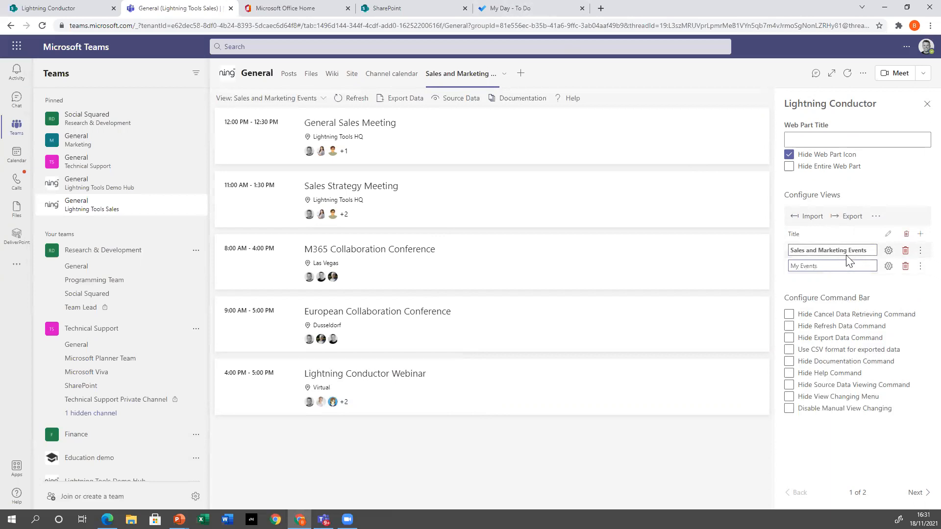
Step: Configure My Events to show Outlook Events from My Calendar (Microsoft Graph) as an Agenda, and save
click(888, 266)
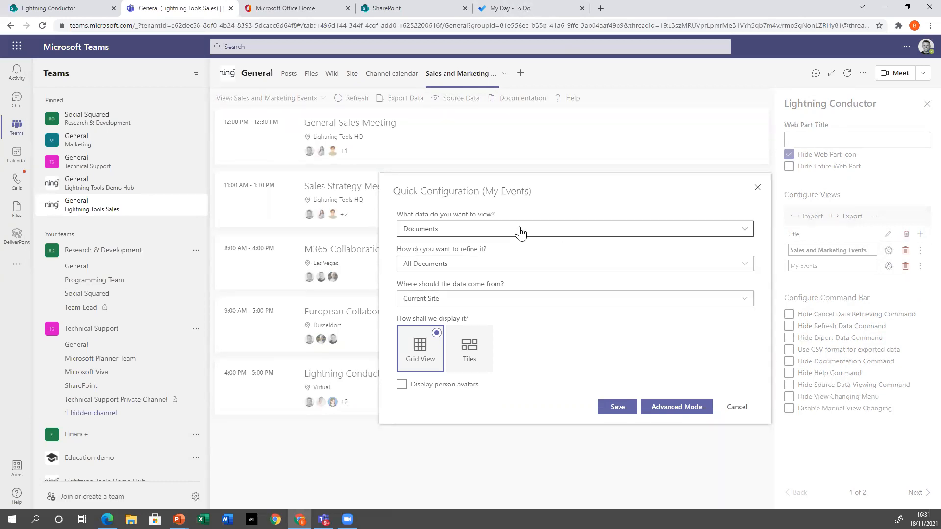
click(473, 235)
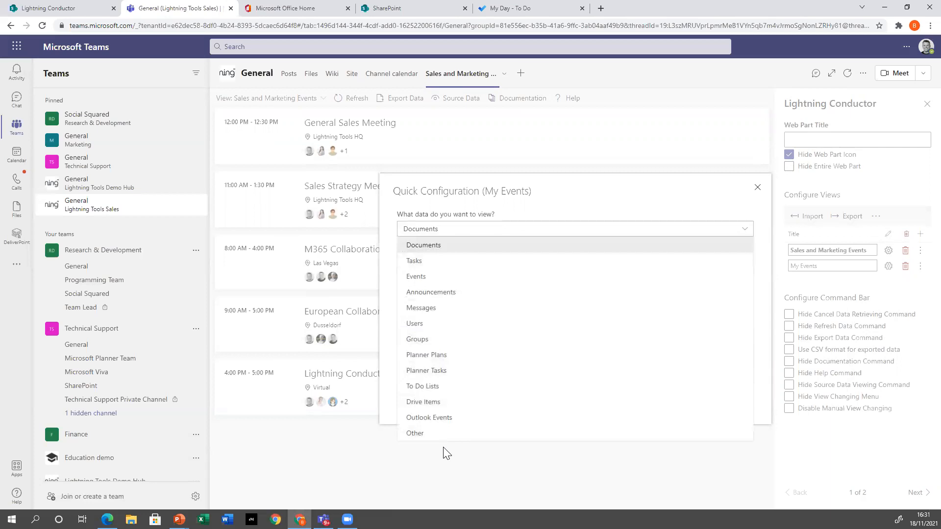
click(451, 422)
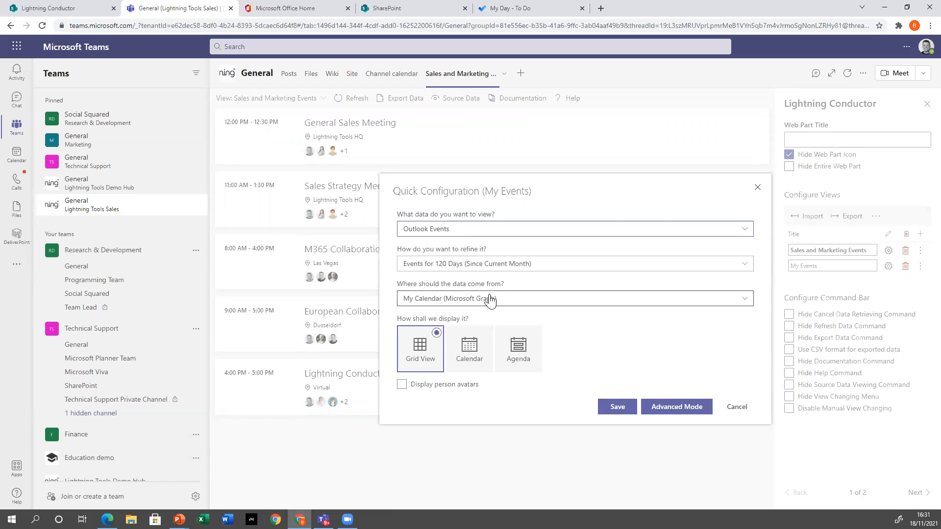
click(538, 335)
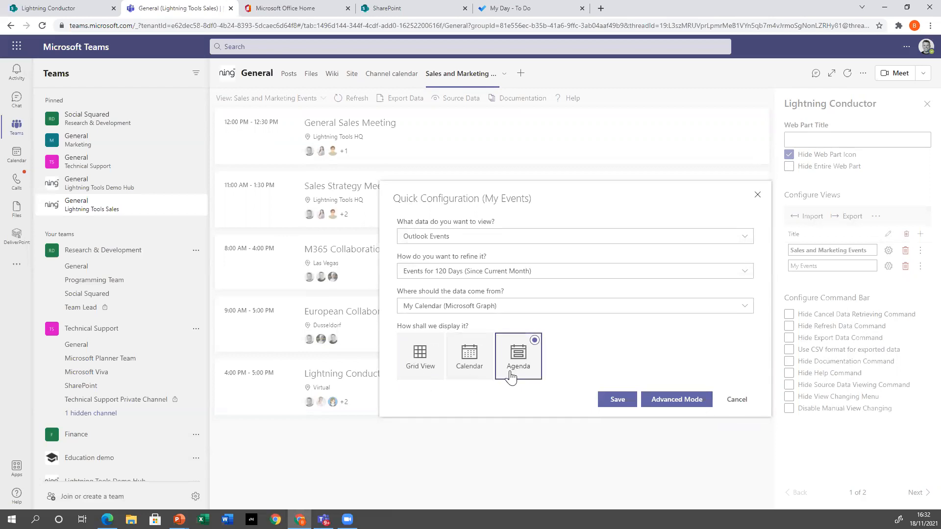
click(616, 400)
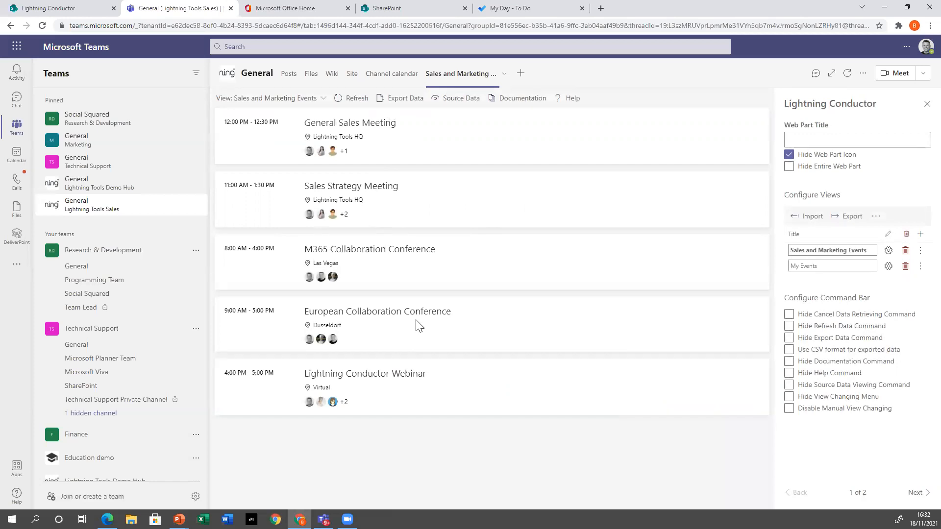
Step: Switch the tab to the My Events view and look through its agenda
click(323, 98)
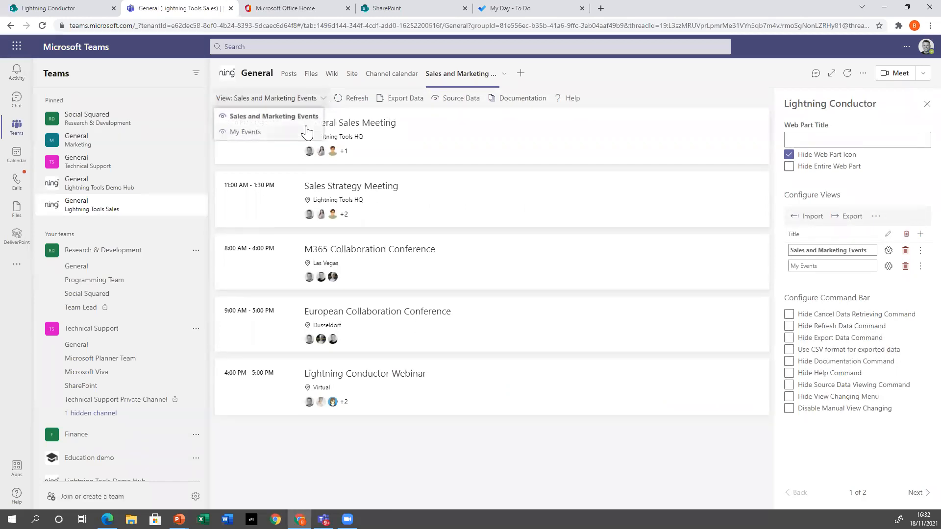
click(307, 131)
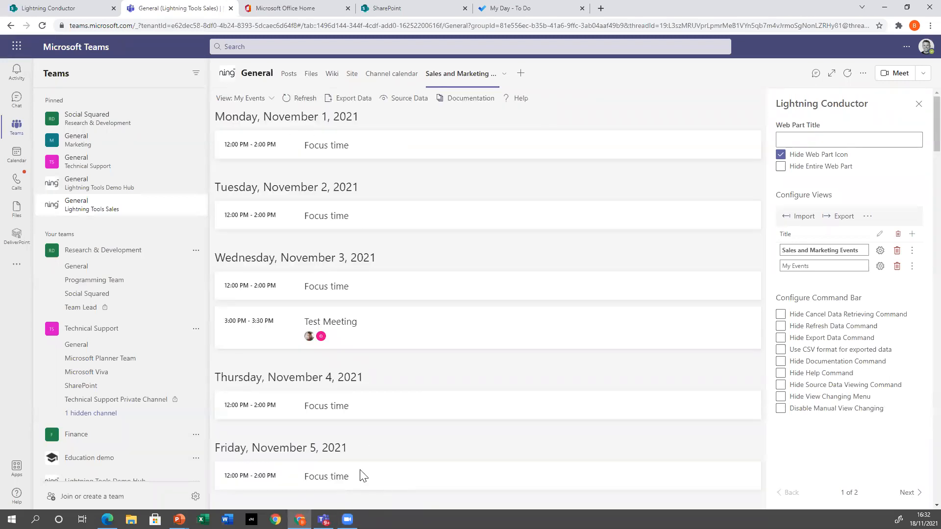
scroll(392, 206, down, 6)
scroll(447, 386, up, 6)
Step: Add a third view to the web part and name it Tasks
click(912, 234)
triple_click(852, 281)
text(T)
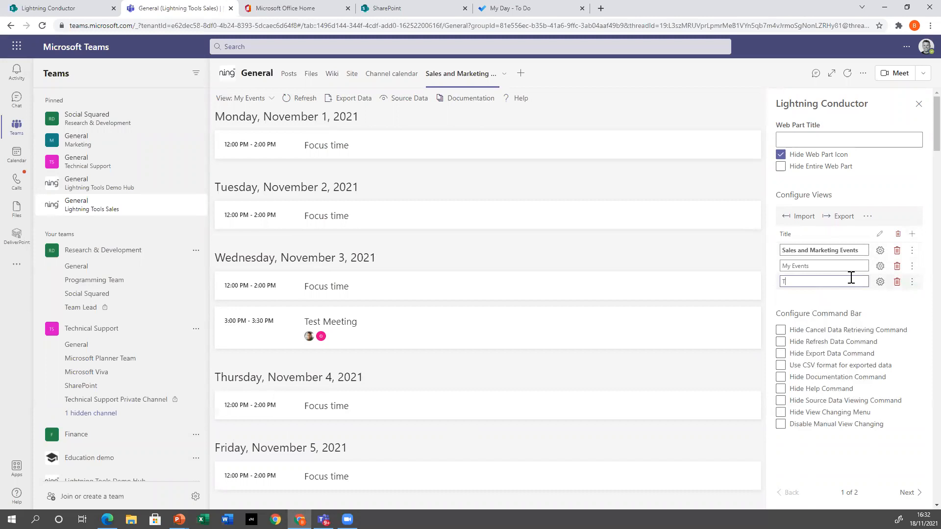
text(asks)
Step: Configure the Tasks view to show Tasks from Current Site and Associated Sites as a Calendar, and save
click(880, 282)
click(446, 230)
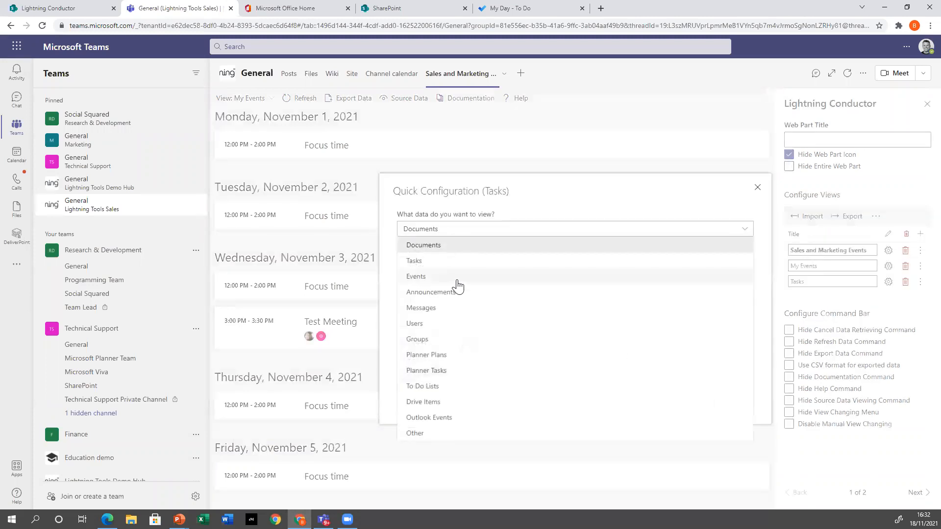
click(426, 259)
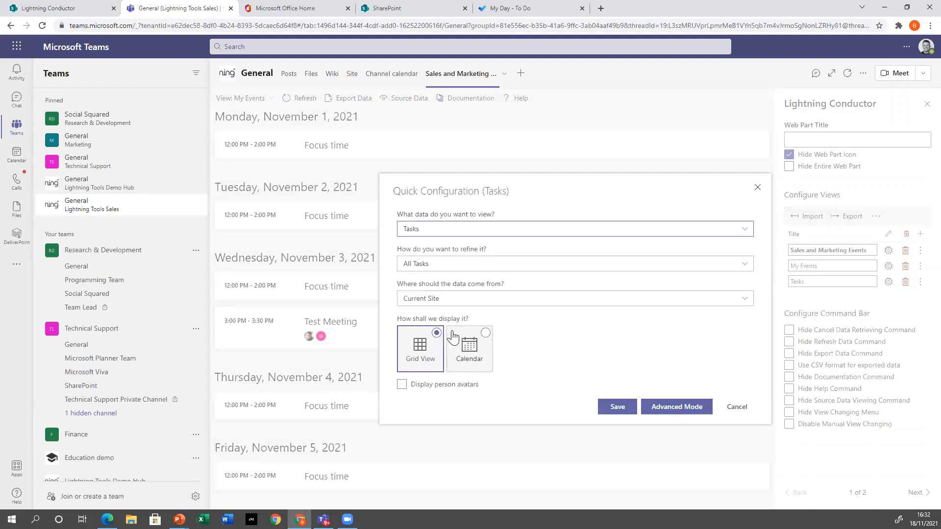
click(449, 299)
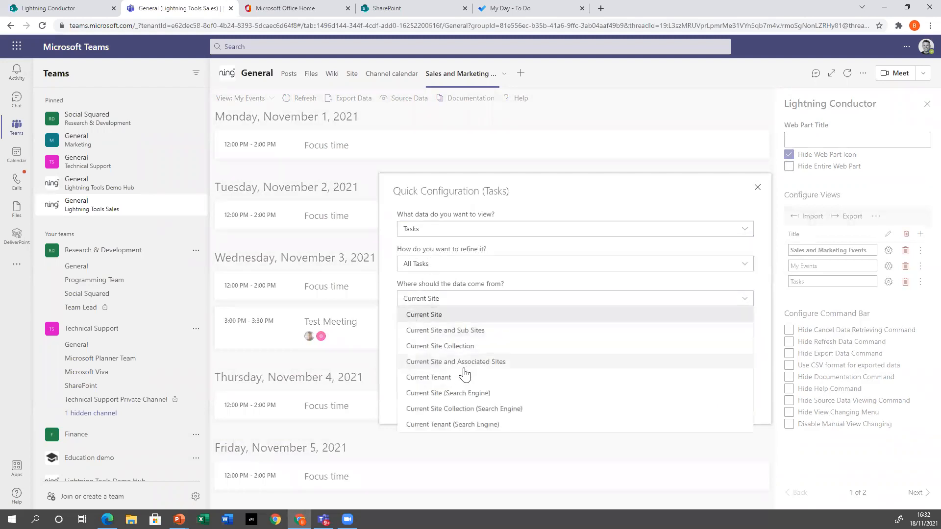
click(460, 362)
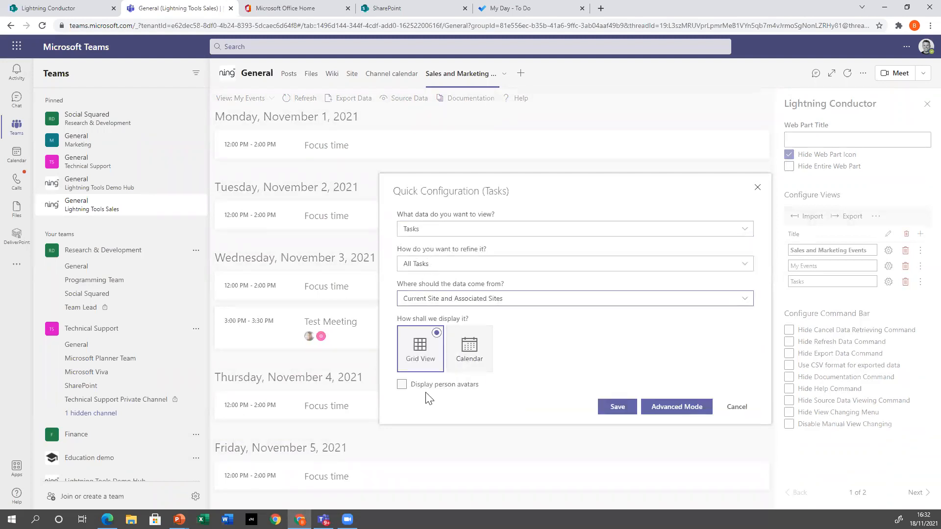
click(472, 349)
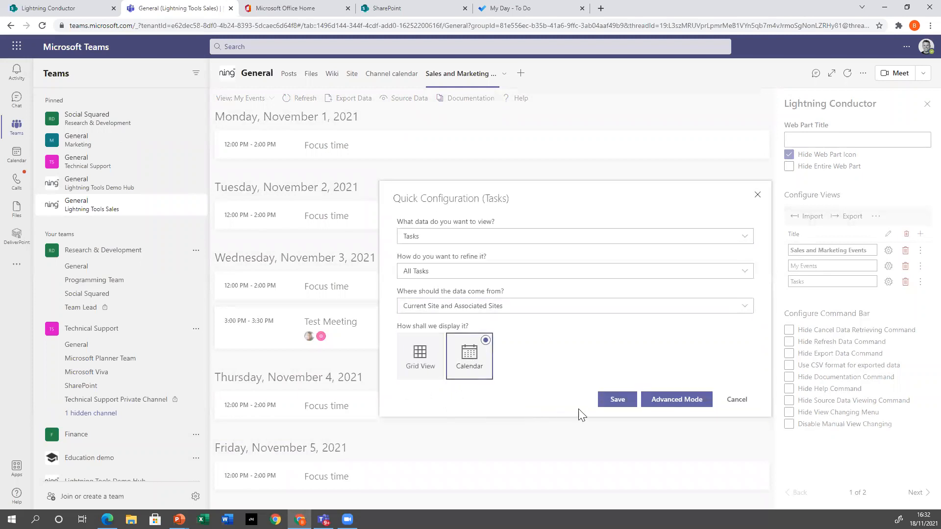
click(616, 407)
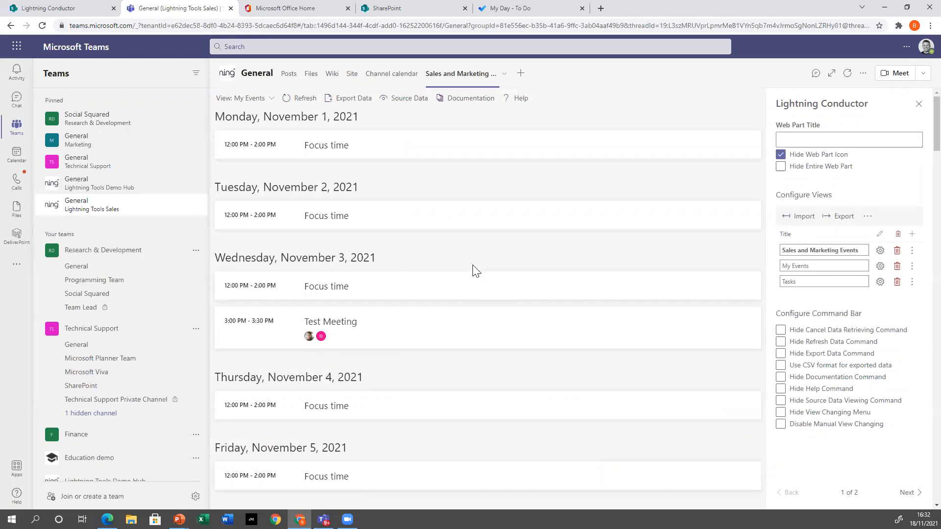
Step: Switch to the Tasks view, go back to August 2021 in the calendar and inspect the tasks shown there
click(274, 100)
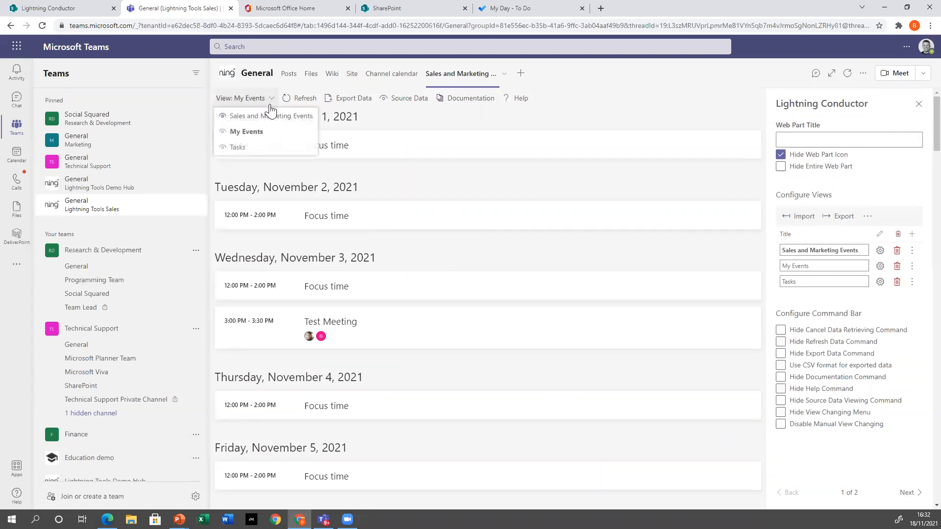
click(264, 147)
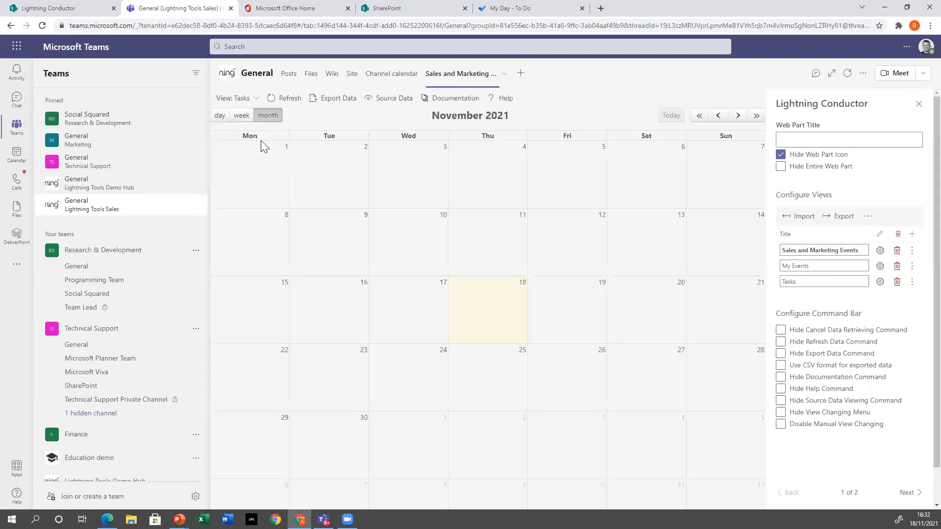
click(718, 116)
click(718, 115)
click(717, 115)
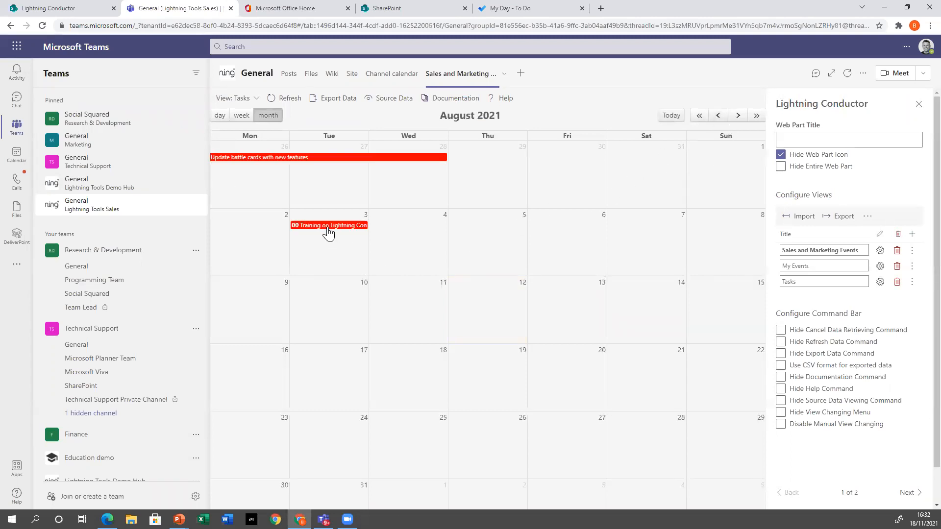
mouse_move(328, 233)
mouse_move(297, 159)
Step: Open the Tasks view's display configuration and review the available rendering JavaScript files
click(880, 282)
click(349, 294)
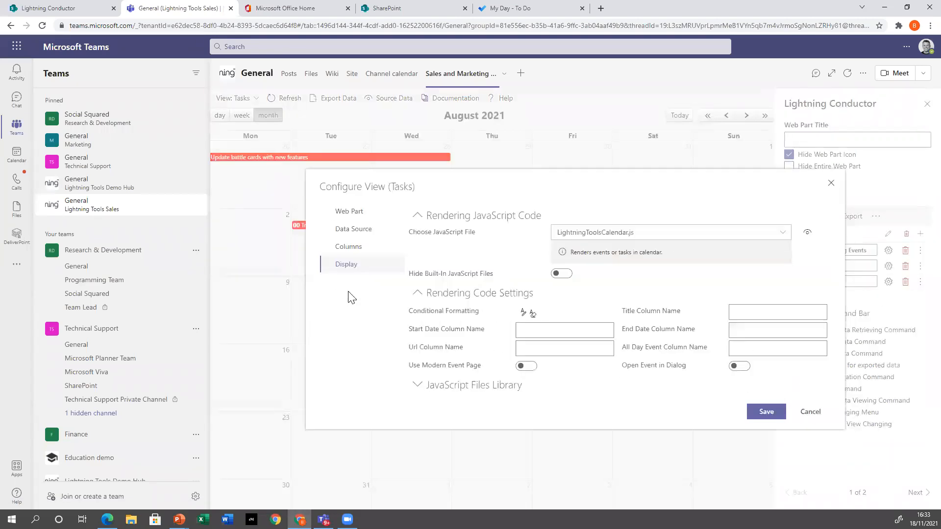
click(619, 233)
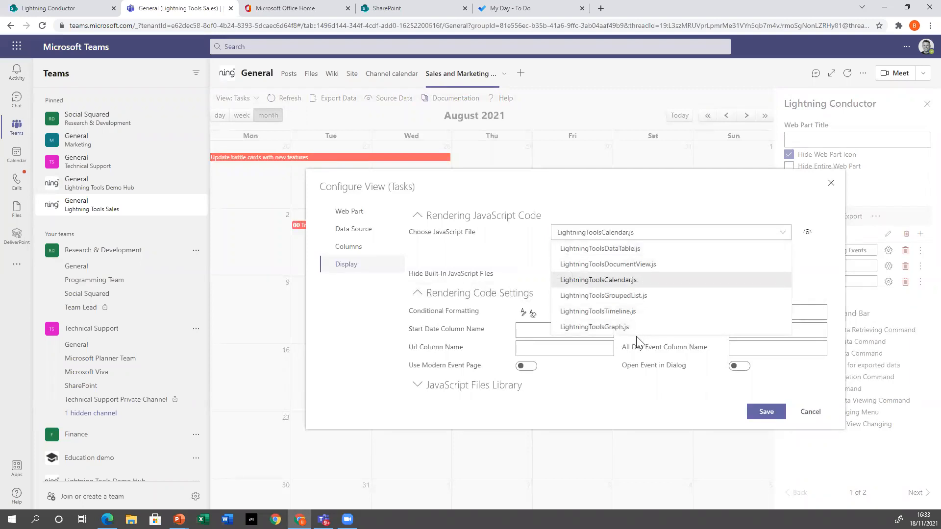
click(688, 206)
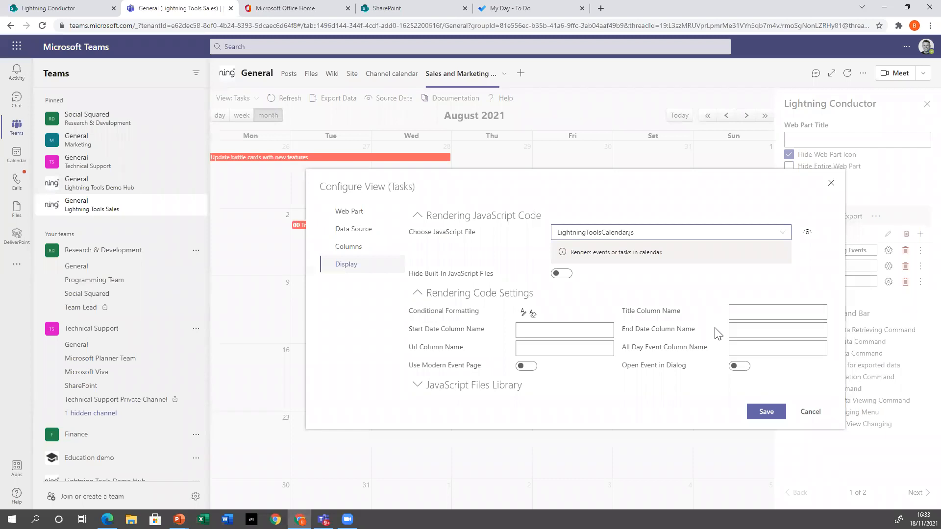
Step: Examine the conditions of the Tasks view's conditional formatting rules, leaving without saving
click(523, 314)
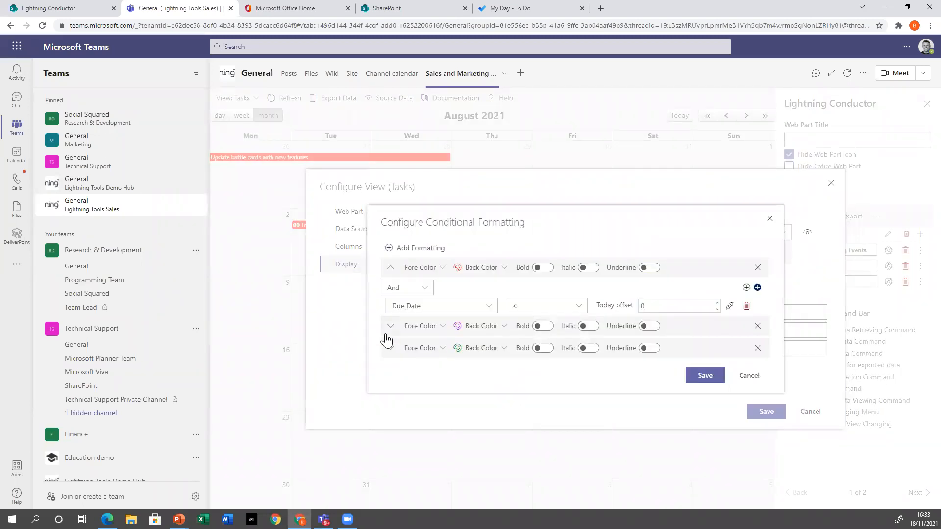
click(390, 349)
click(389, 319)
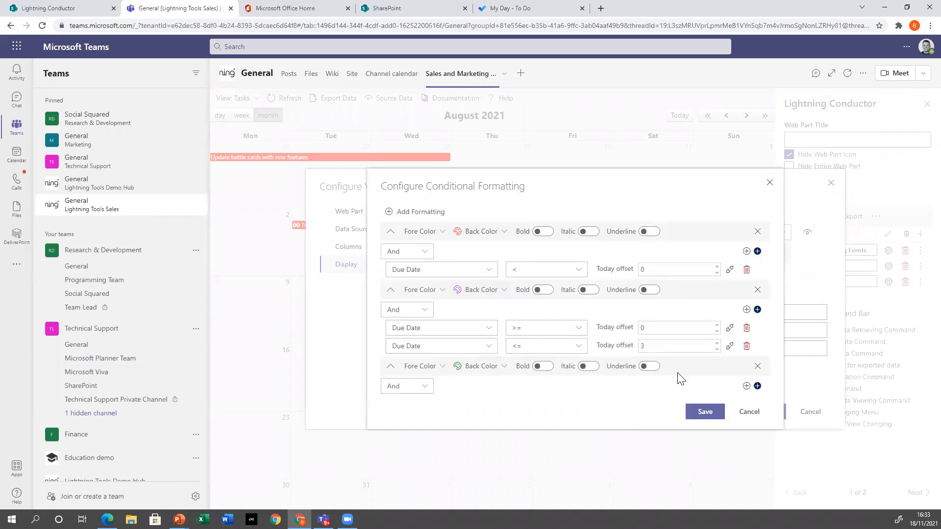
click(745, 414)
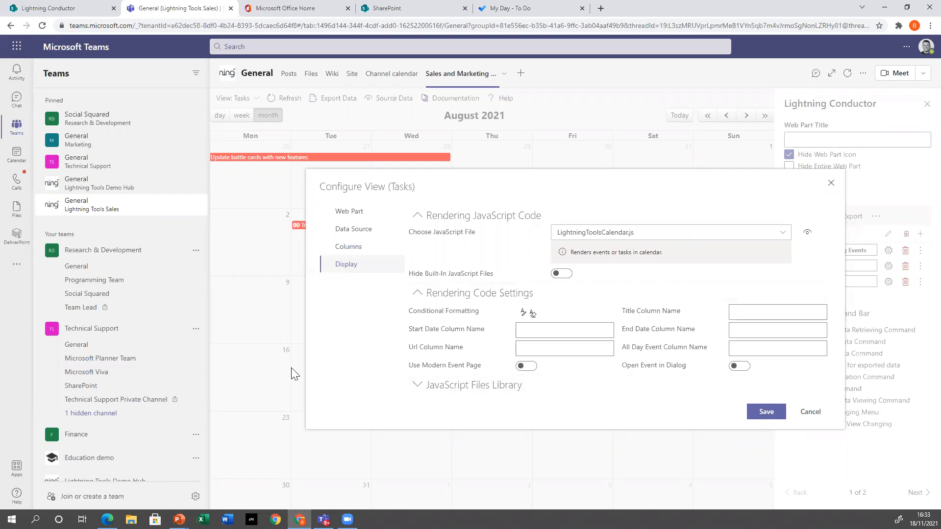
Step: Review the source code of LightningToolsCalendar.js and the sites listed in the JavaScript Files Library
click(807, 235)
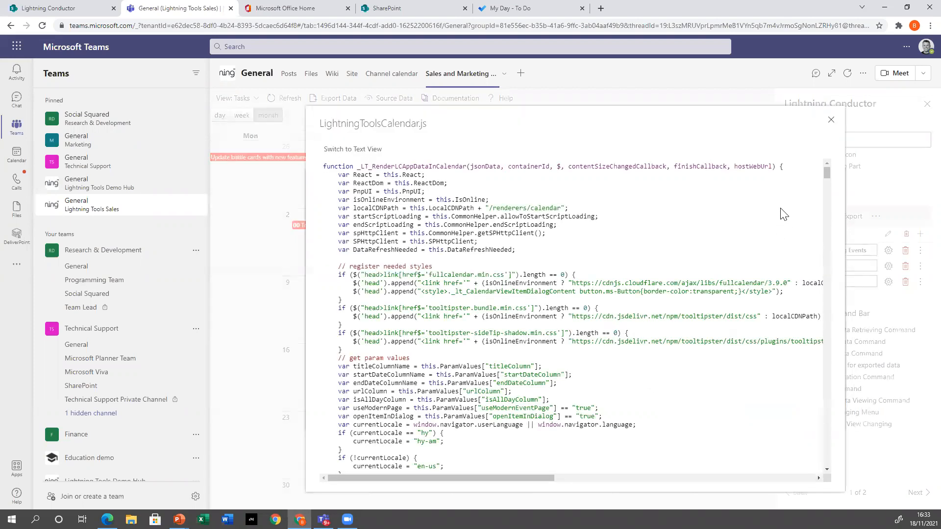
drag(827, 175, 823, 156)
click(831, 121)
click(474, 386)
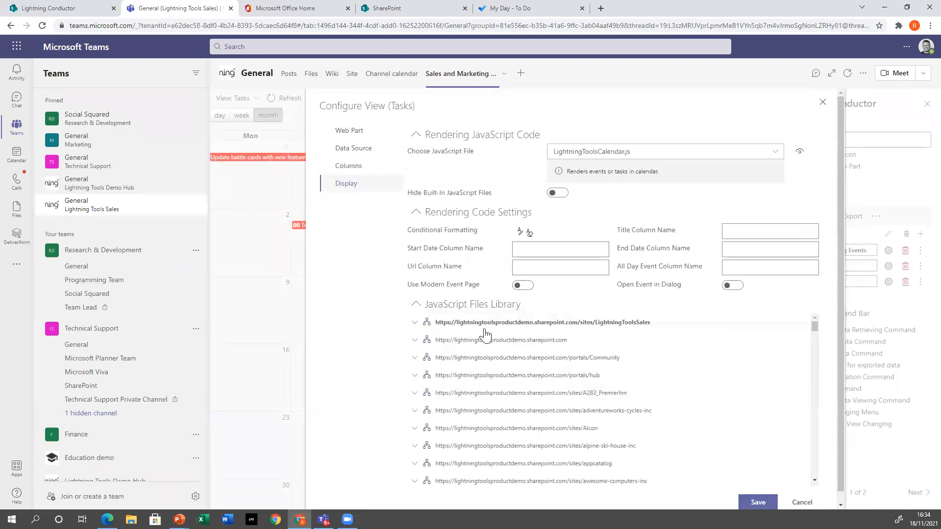
click(463, 307)
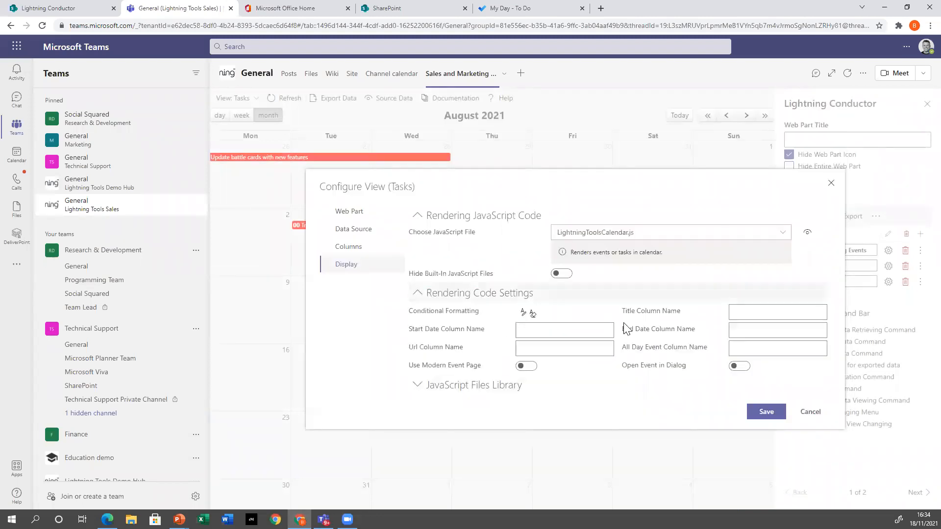
Step: Save the Tasks view configuration and add a new view named Sales Documents
click(765, 412)
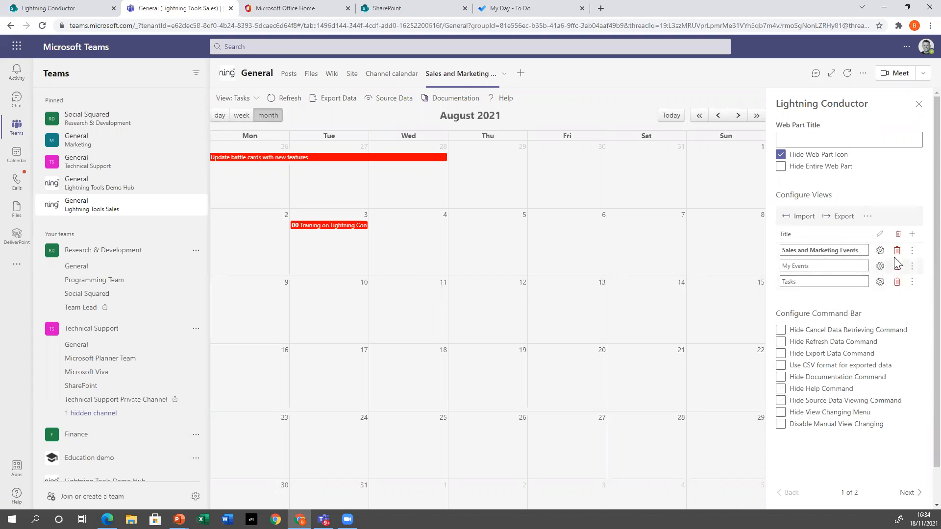
click(912, 233)
triple_click(824, 294)
text(Documents)
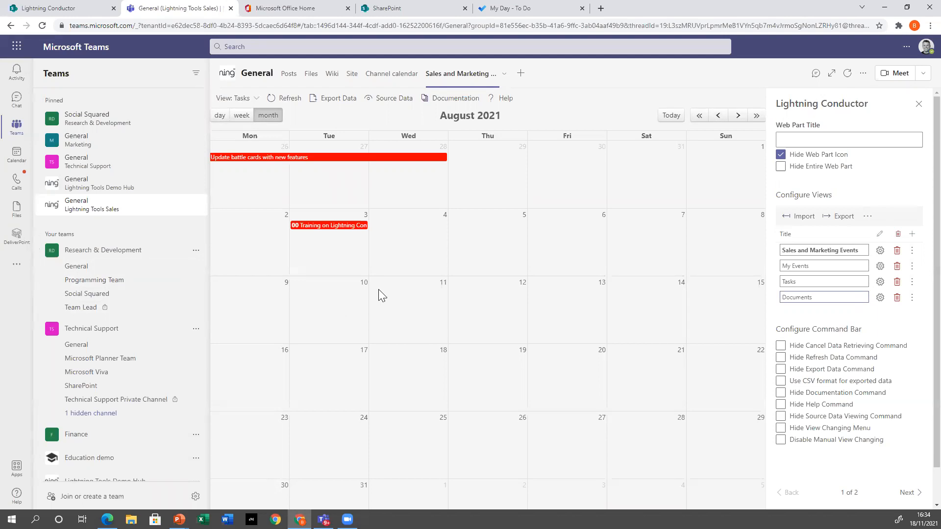
click(784, 298)
text(Sales)
Step: Open the Sales Documents view's advanced configuration and set its data source provider to Object Model Rollup Engine Provider
click(881, 297)
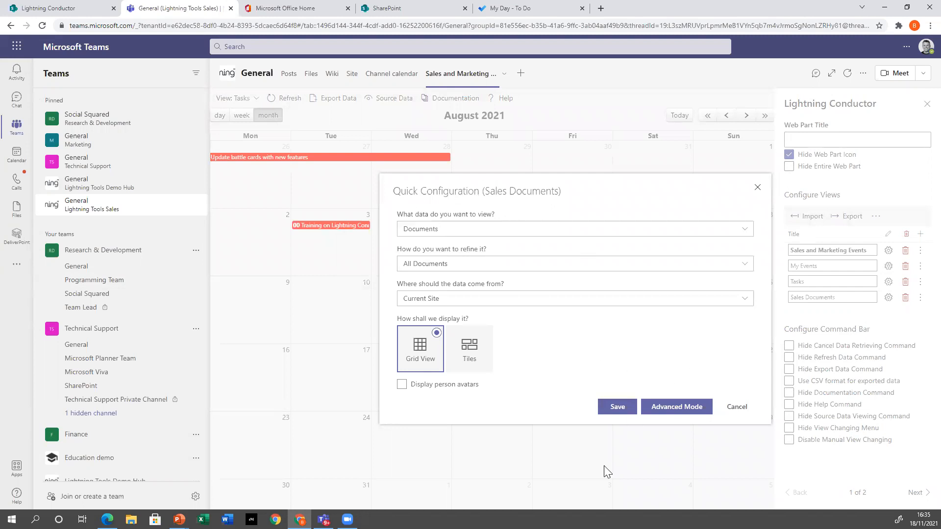
click(686, 410)
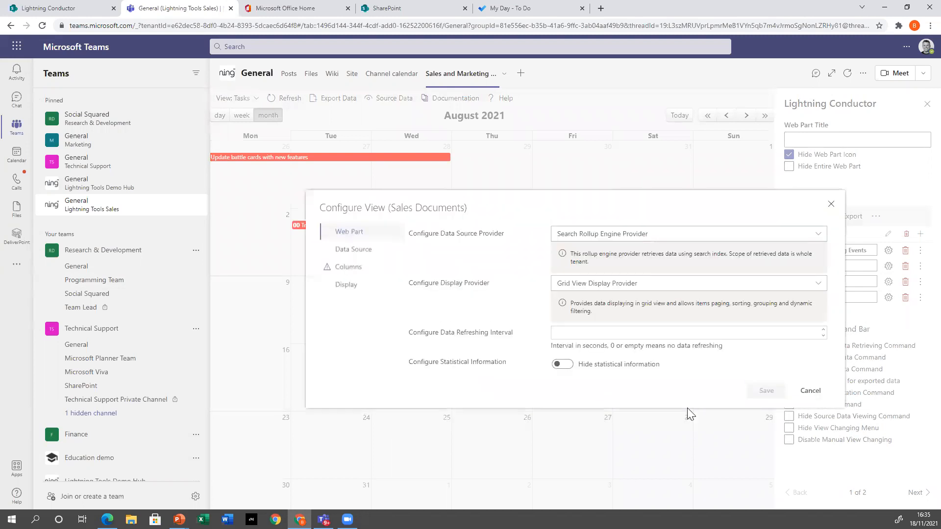
click(608, 235)
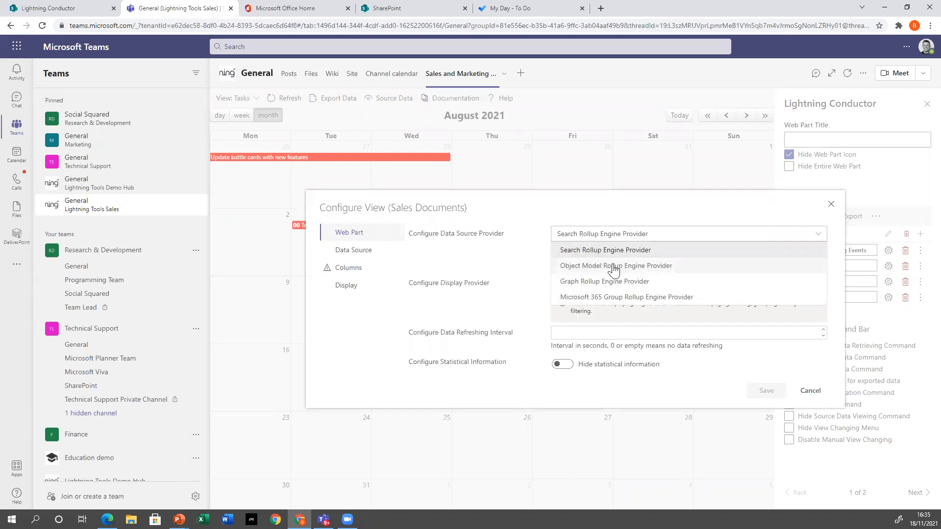
click(594, 265)
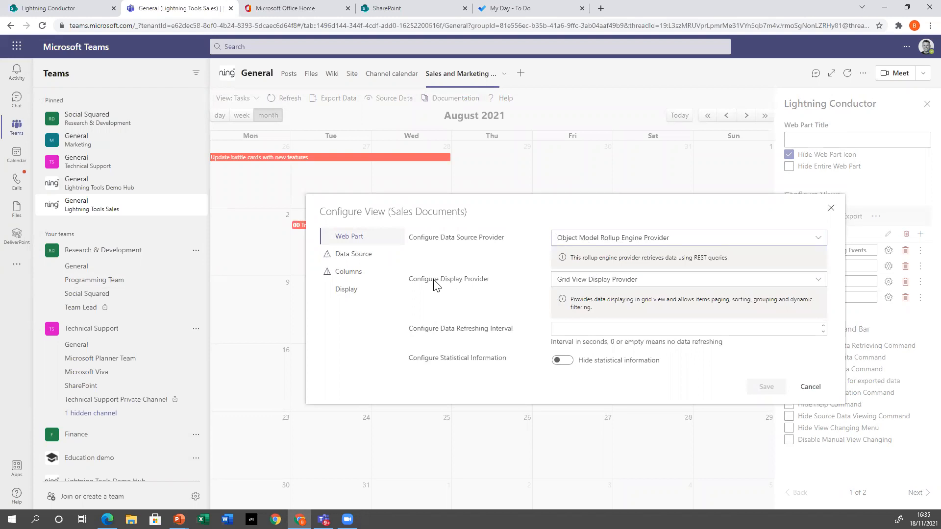
Step: Review the rollup source sites, expanding LightningToolsSales and Marketing, and leave the Regions subsite cleared
click(371, 256)
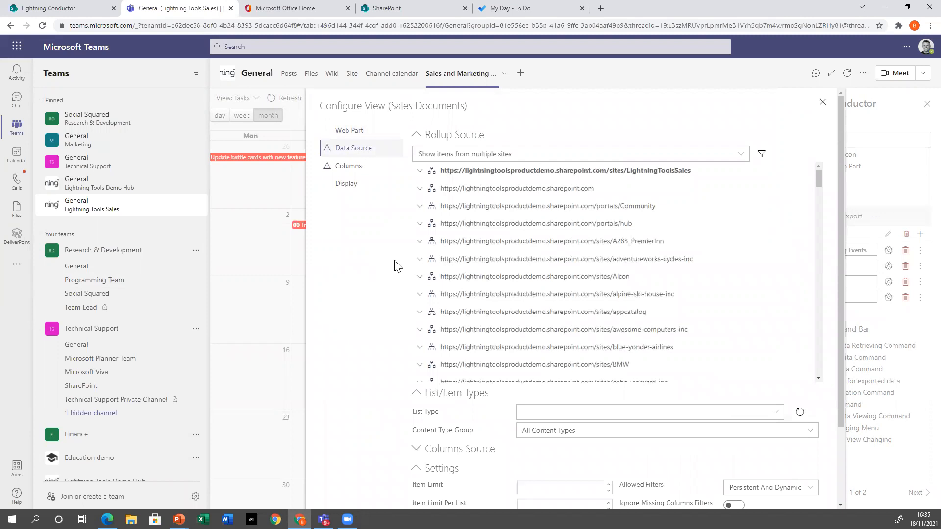
click(420, 172)
click(426, 189)
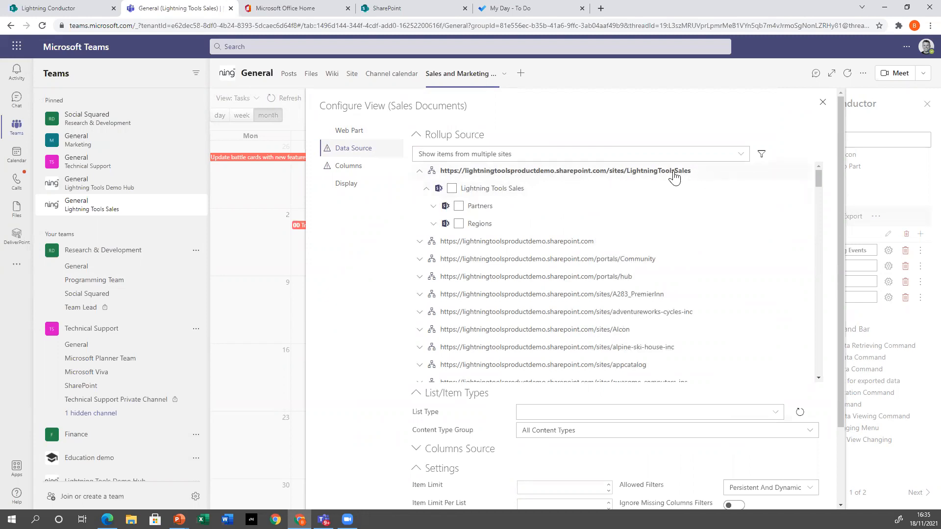
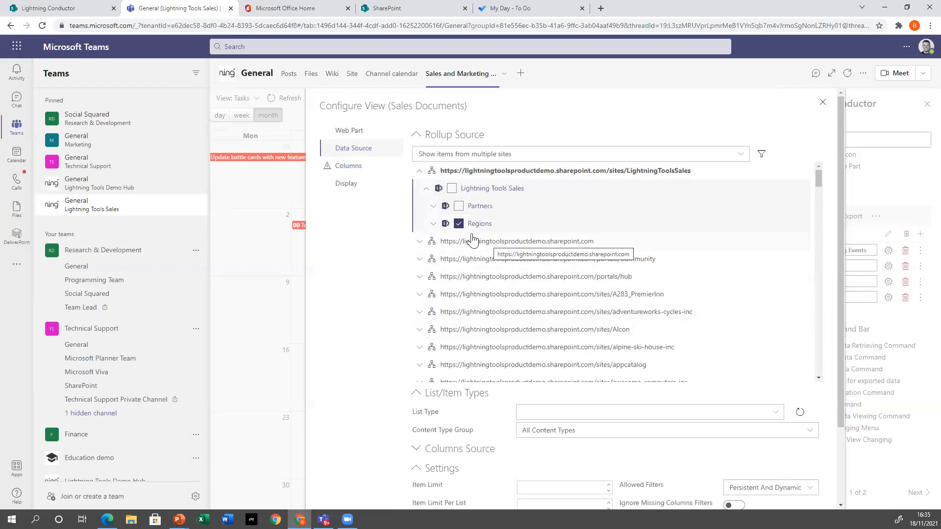
click(459, 223)
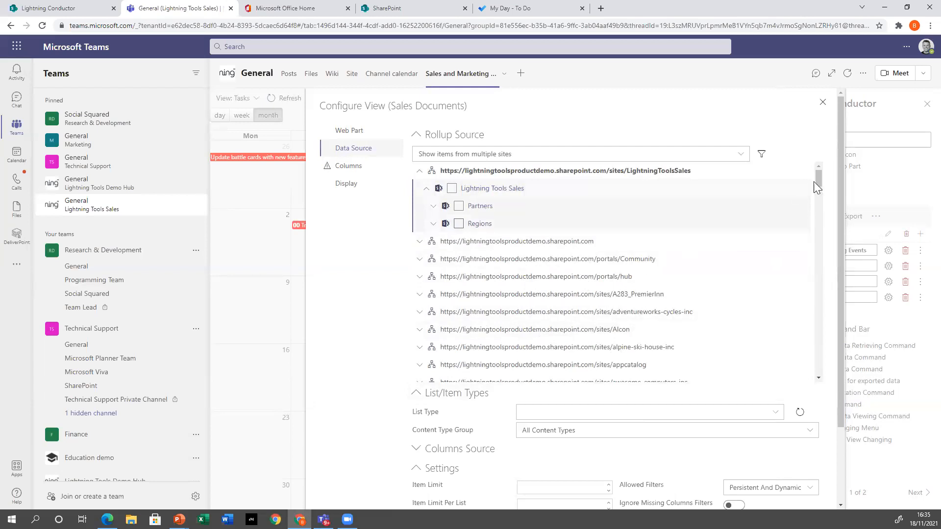
drag(819, 177, 811, 281)
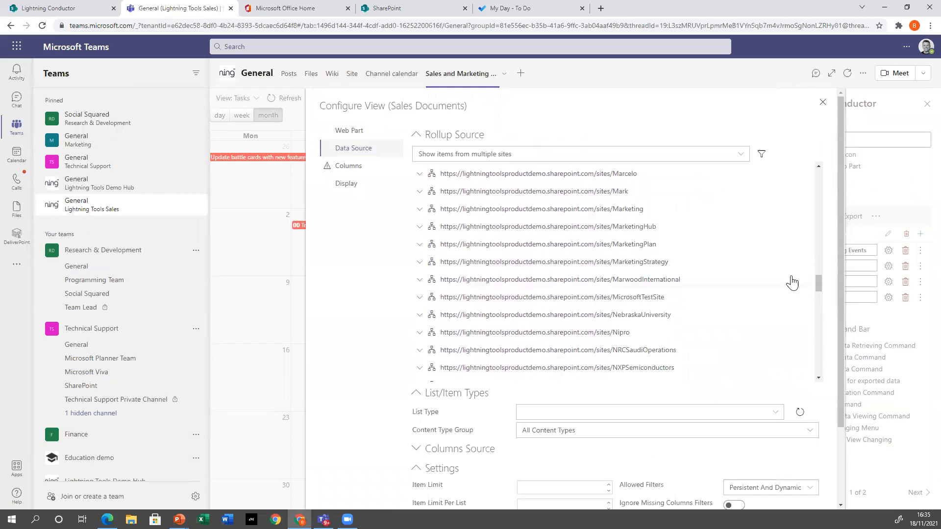
click(420, 210)
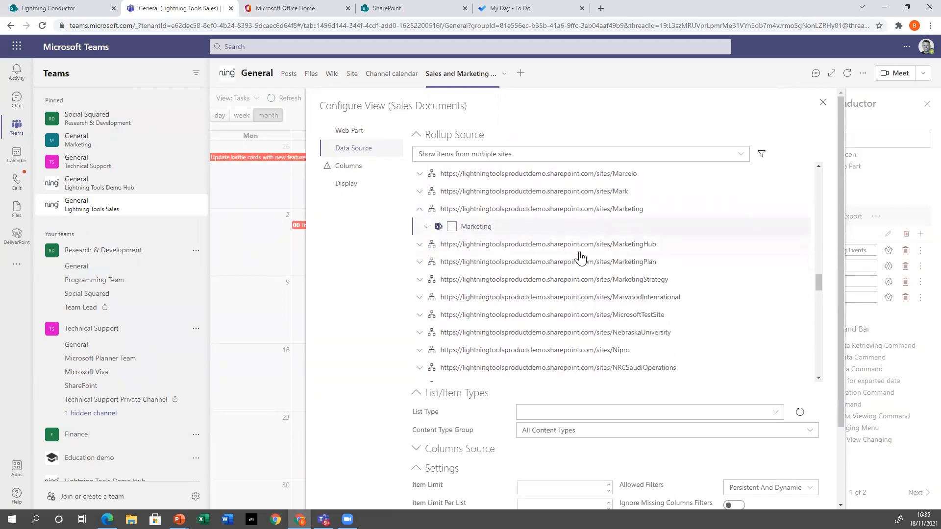
drag(820, 283, 816, 169)
Step: Set the list type to Document Library and review the content type groups, keeping All Content Types
click(775, 413)
drag(844, 409, 833, 501)
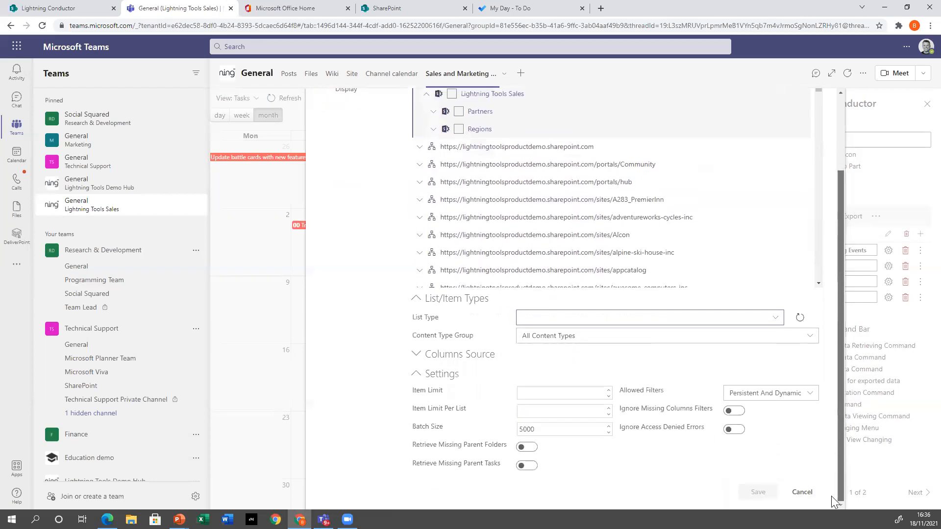
click(775, 317)
scroll(584, 451, down, 3)
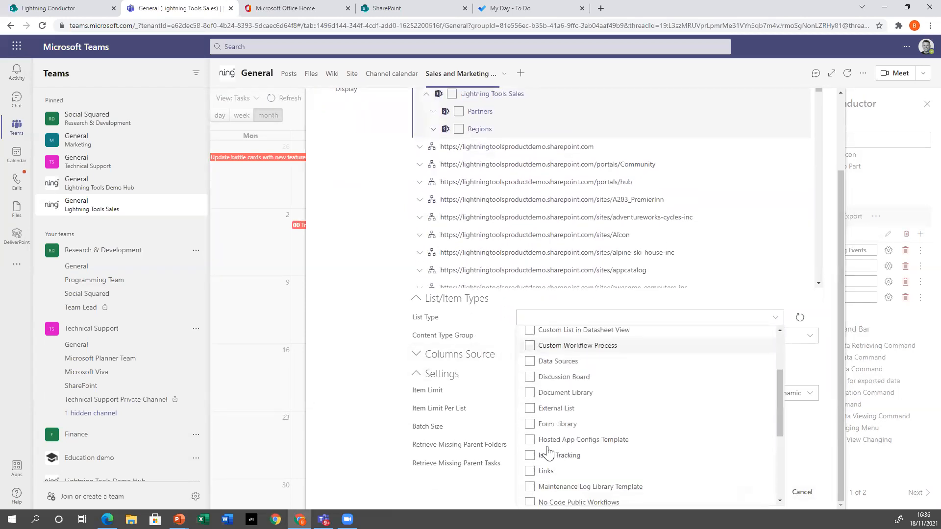
click(531, 393)
click(530, 394)
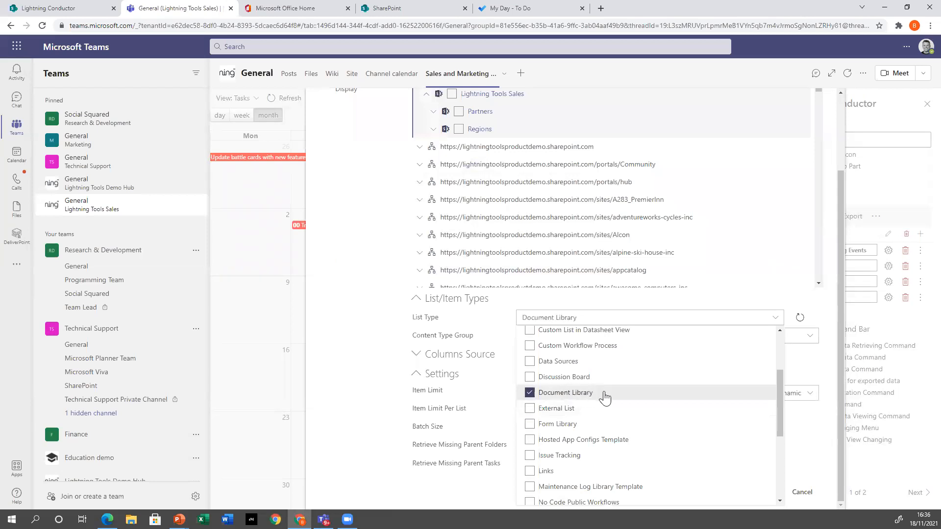
click(777, 320)
click(808, 336)
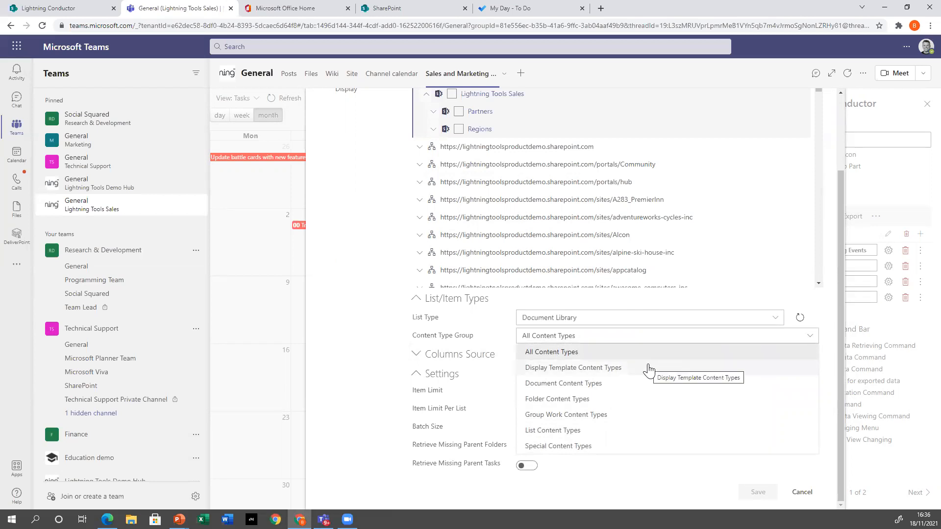
click(804, 336)
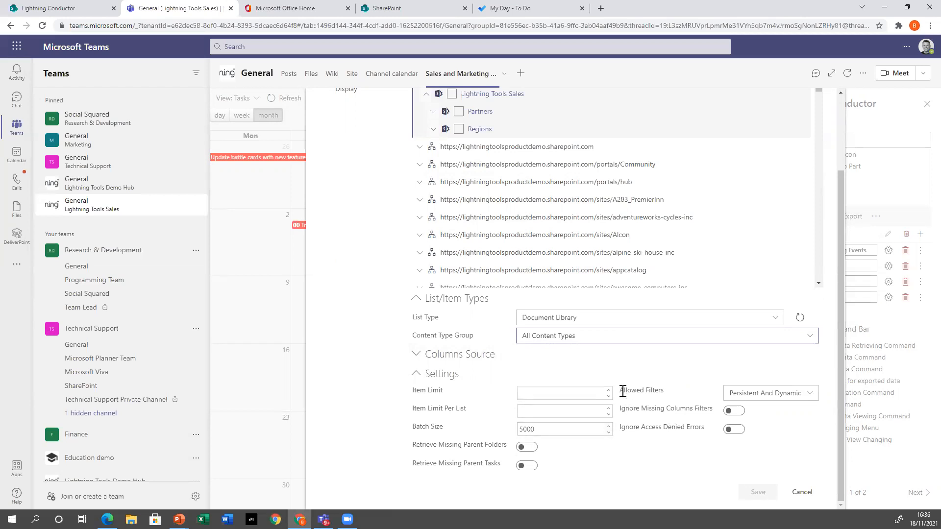
scroll(368, 319, up, 5)
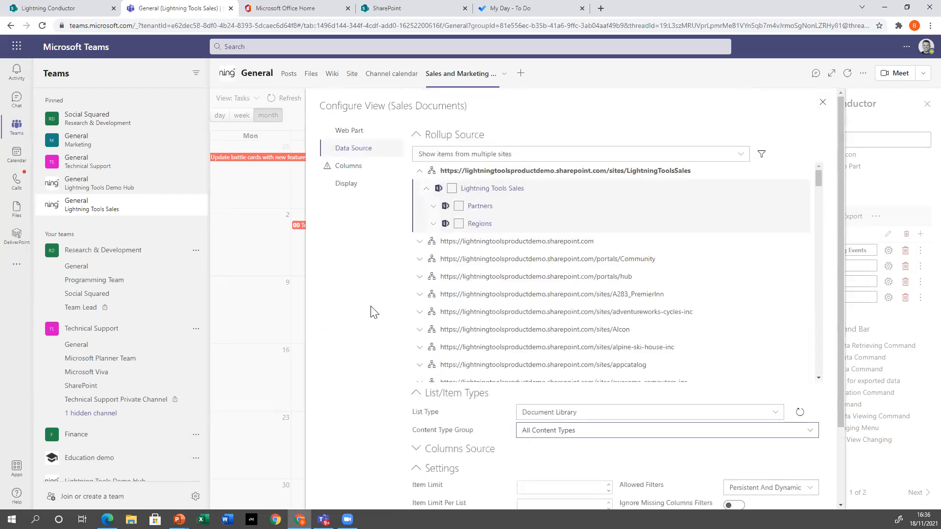
Step: Select the File Size, Created By, Created, Name and Modified By columns for the Sales Documents view
click(367, 170)
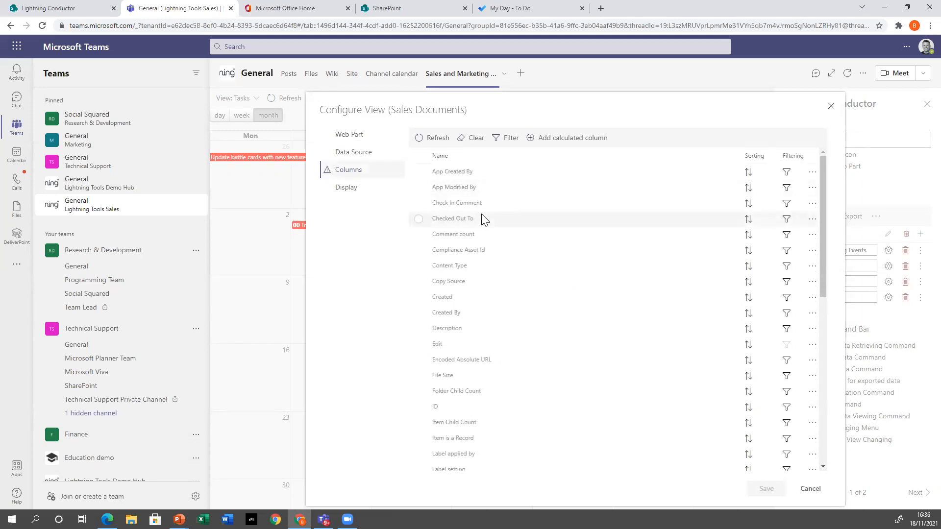
click(485, 375)
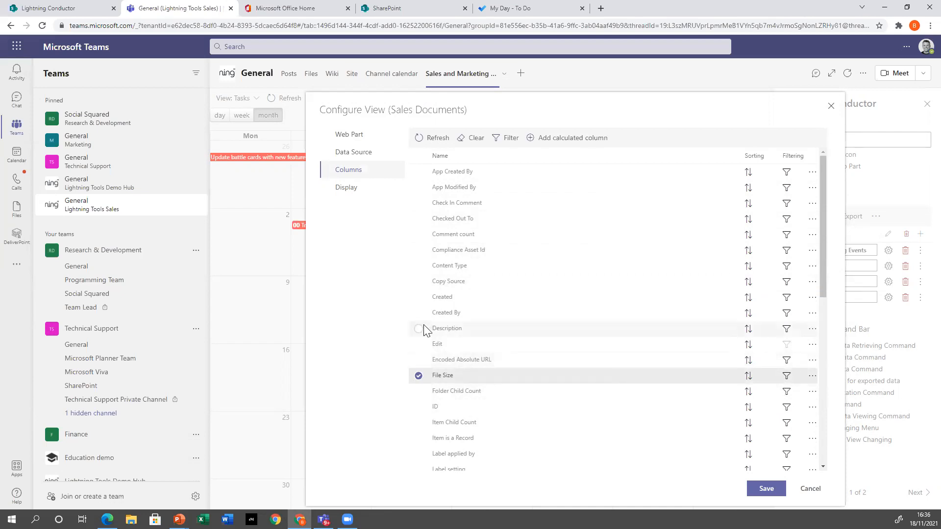
click(415, 313)
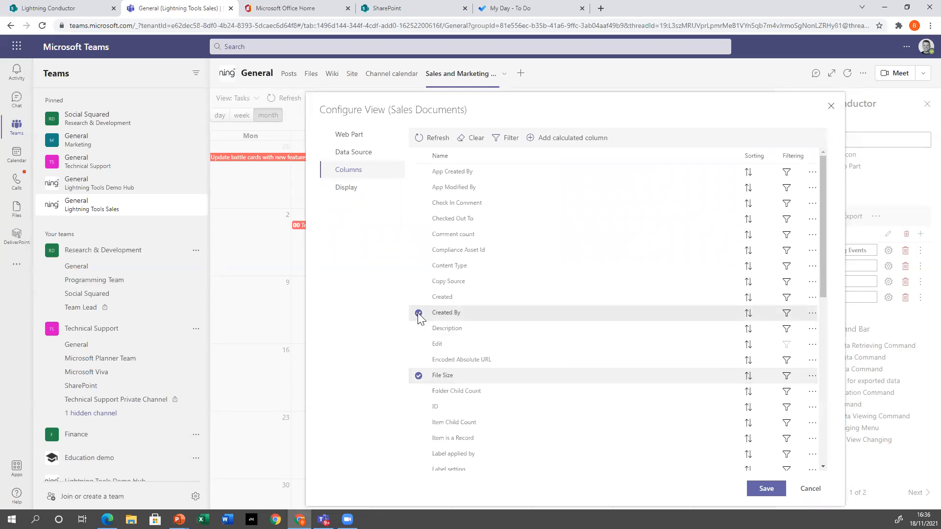
click(418, 297)
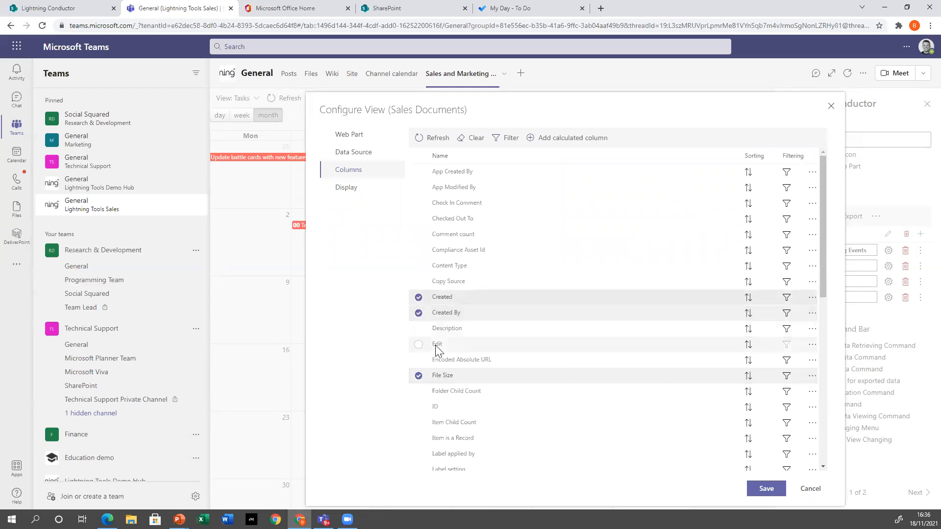
scroll(435, 345, down, 4)
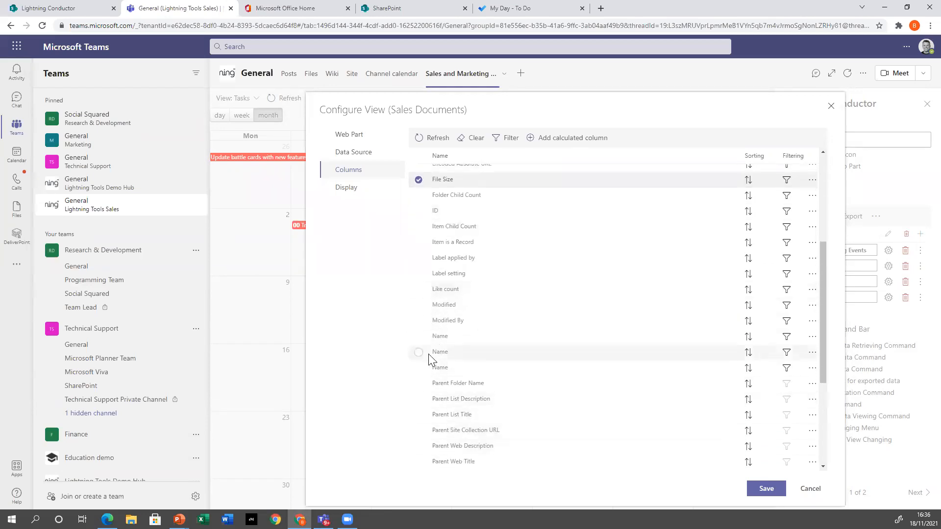
click(420, 337)
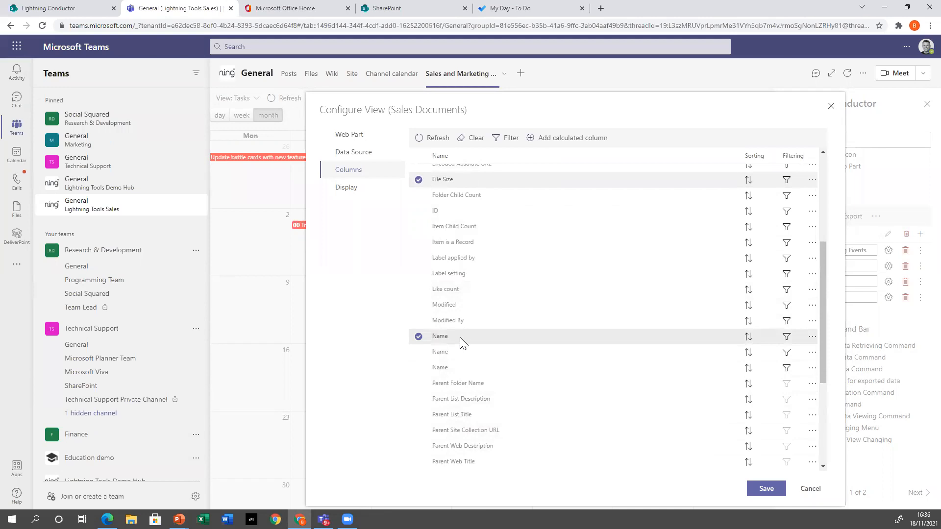
click(420, 320)
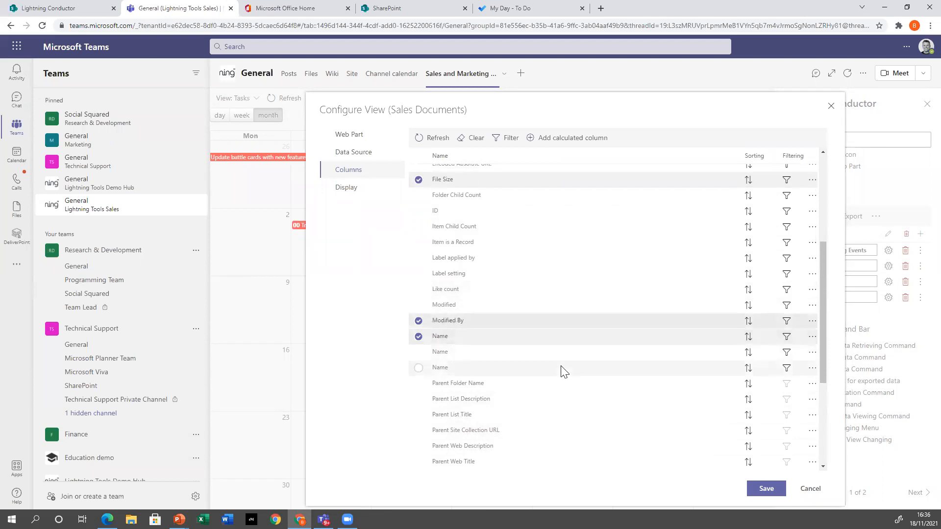
Step: Move the Name column above Compliance Asset Id and check the Content Type column's sorting and filtering options without saving
drag(542, 336, 544, 203)
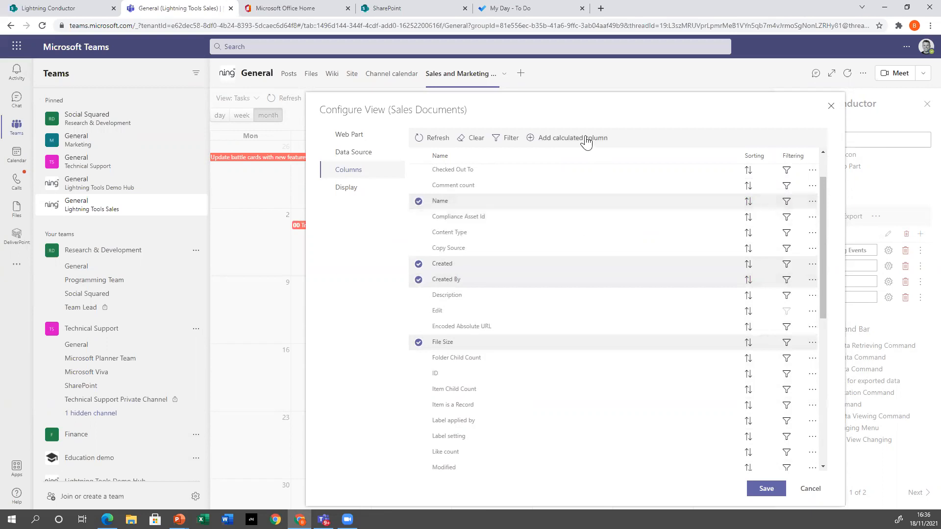
click(812, 233)
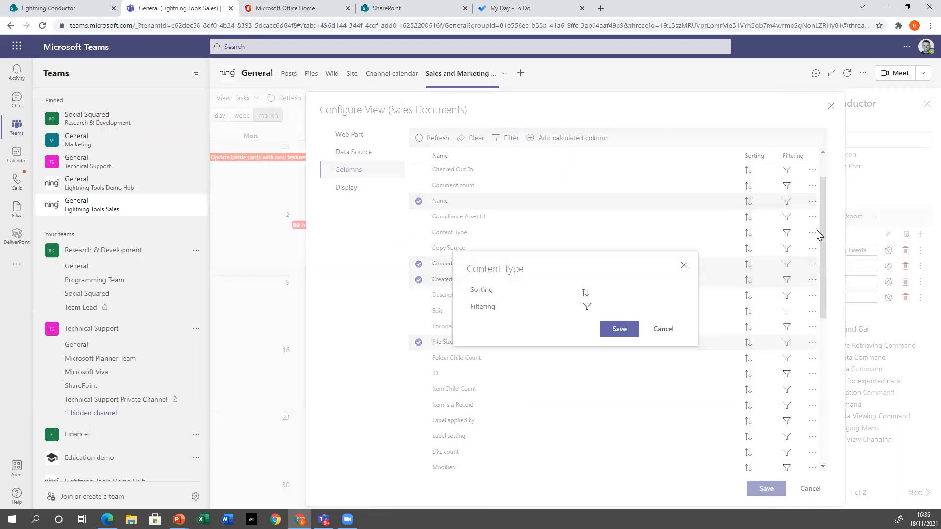
click(666, 329)
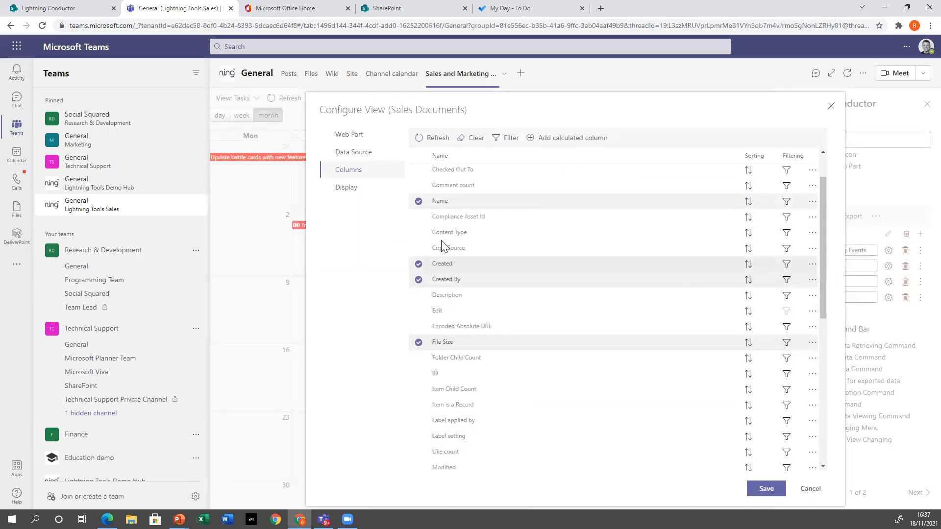
Step: Set the display format of File Size to KB and of Created By to Avatar (Linked to User)
click(351, 189)
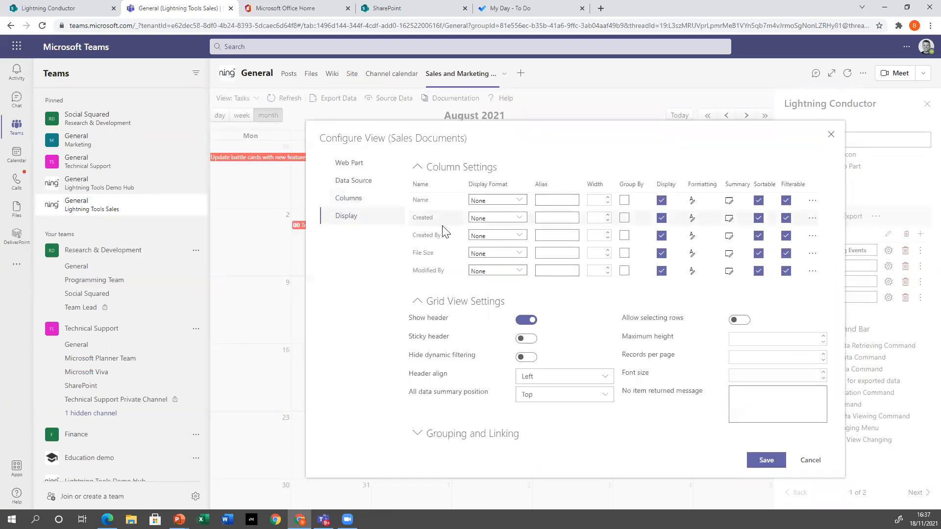
click(519, 253)
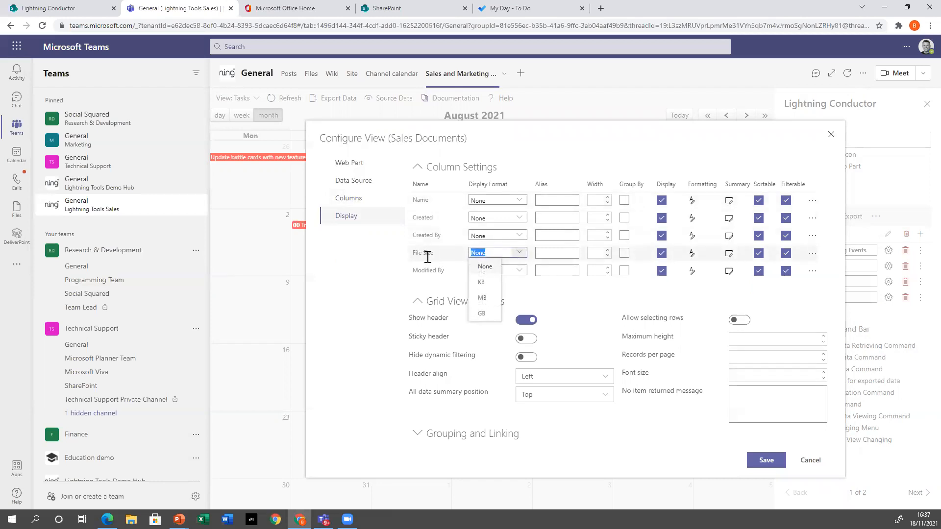
click(481, 283)
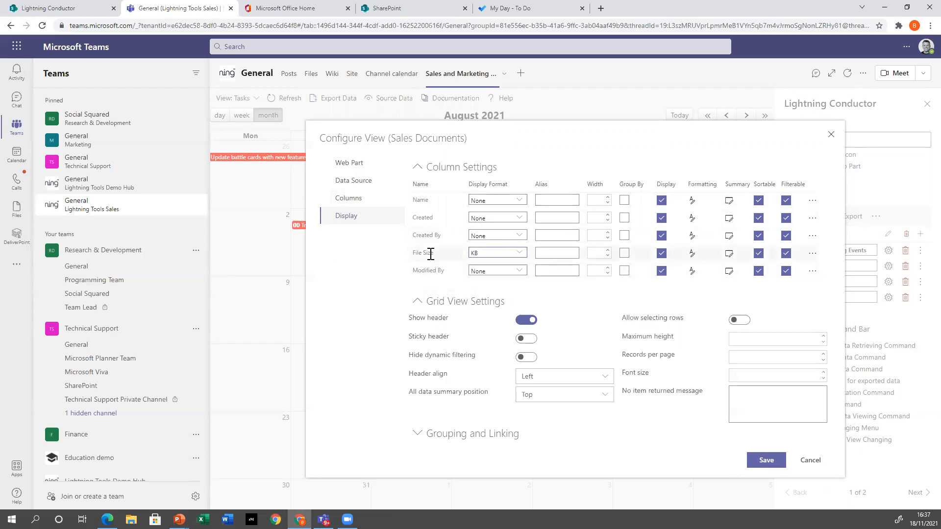
click(519, 235)
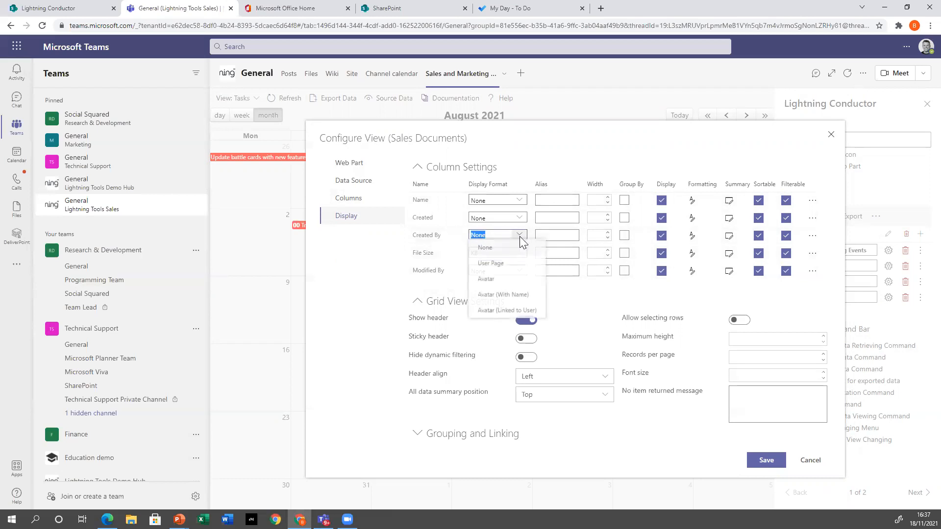
click(509, 312)
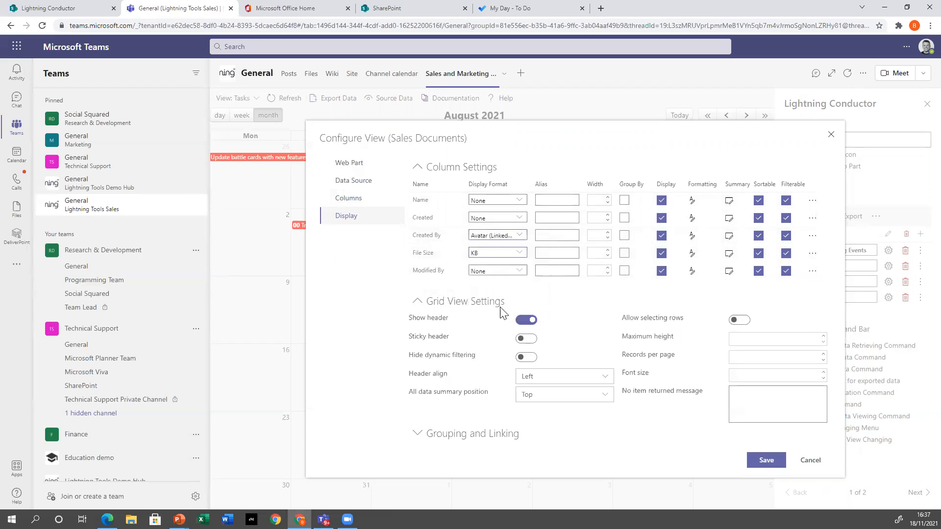
Step: Set the display format of Created to Short Date and of Name to No Extension
click(521, 218)
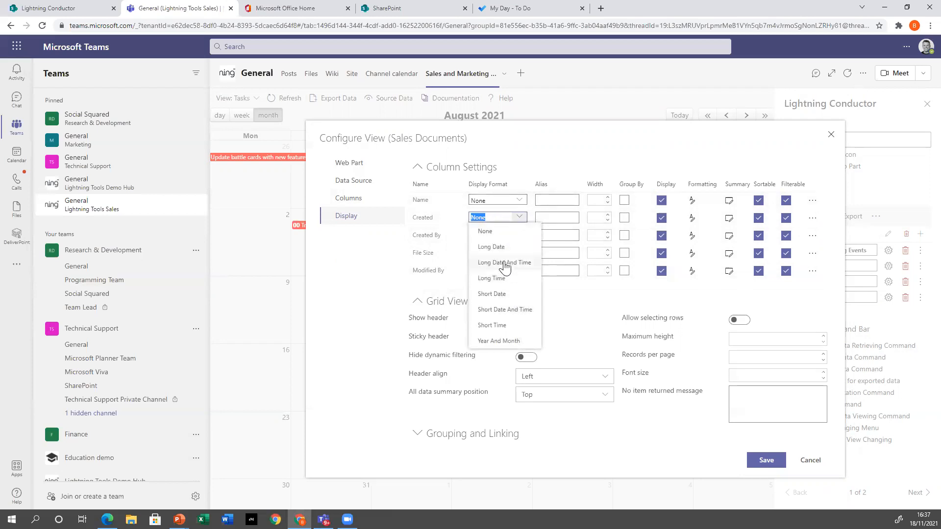
click(507, 294)
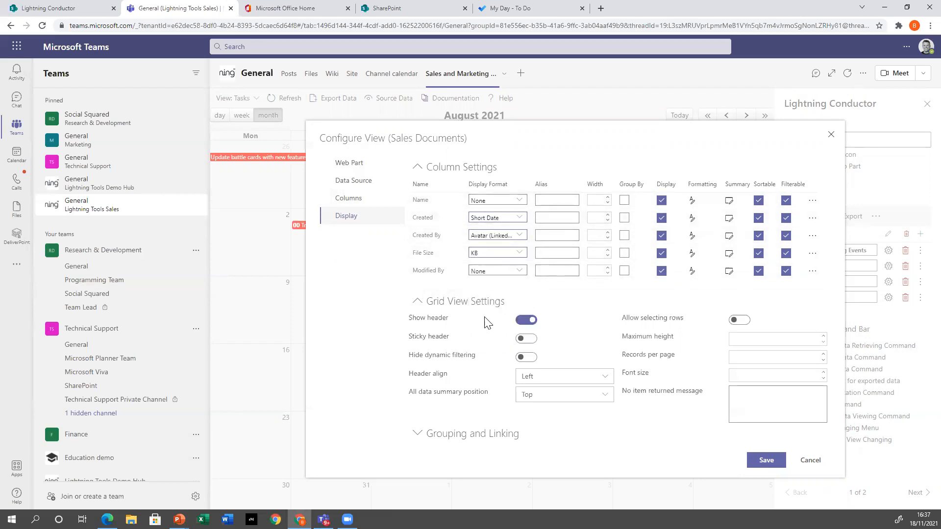
click(516, 201)
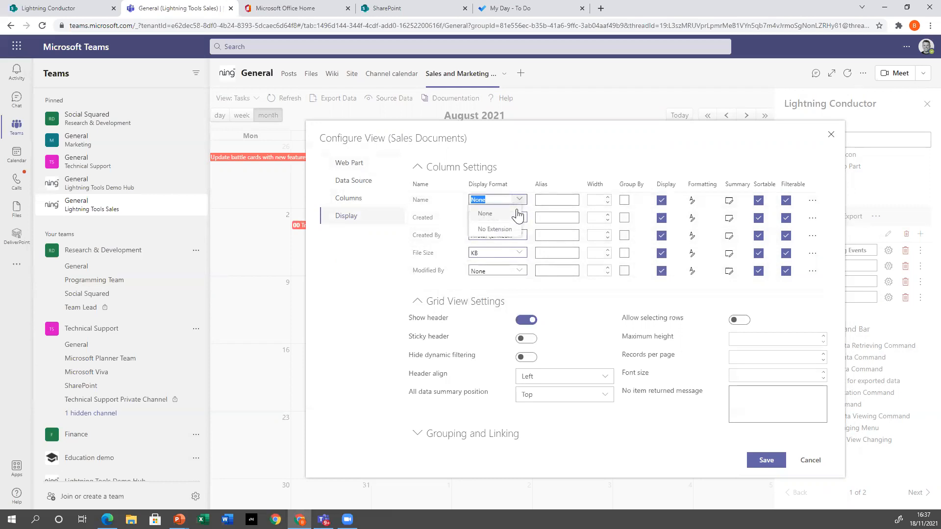
click(506, 223)
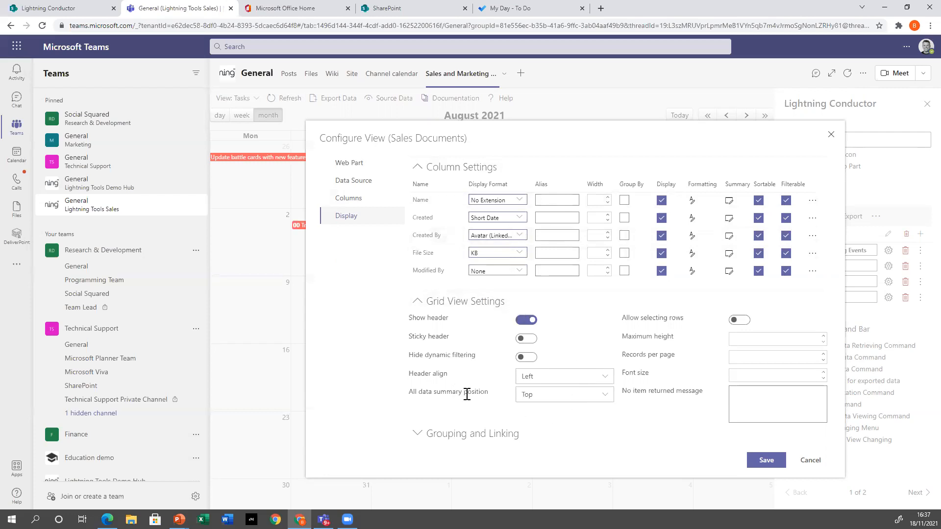
Step: Enable the sticky header for the Sales Documents grid view and set 25 records per page
click(530, 341)
click(760, 357)
text(25)
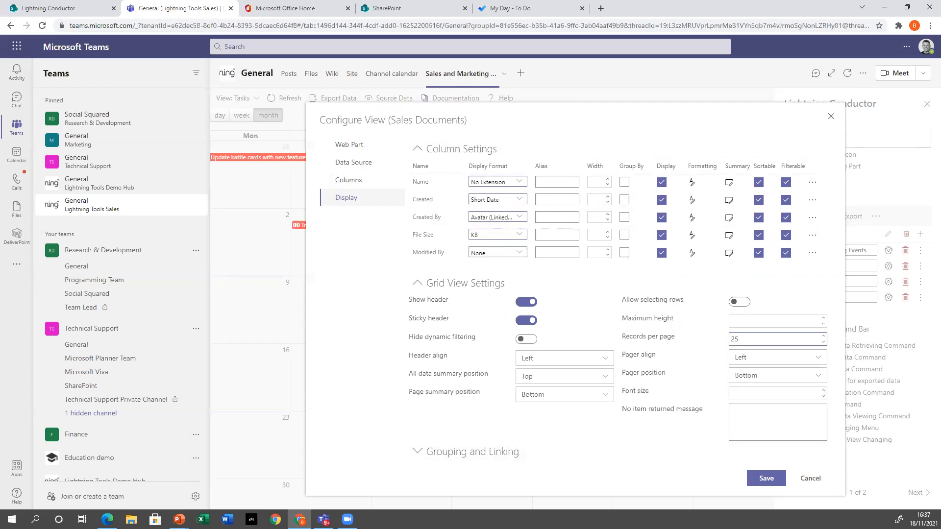
Step: Set Name as the linked column in the grouping and linking settings and show the item type icon
click(420, 451)
scroll(598, 409, down, 2)
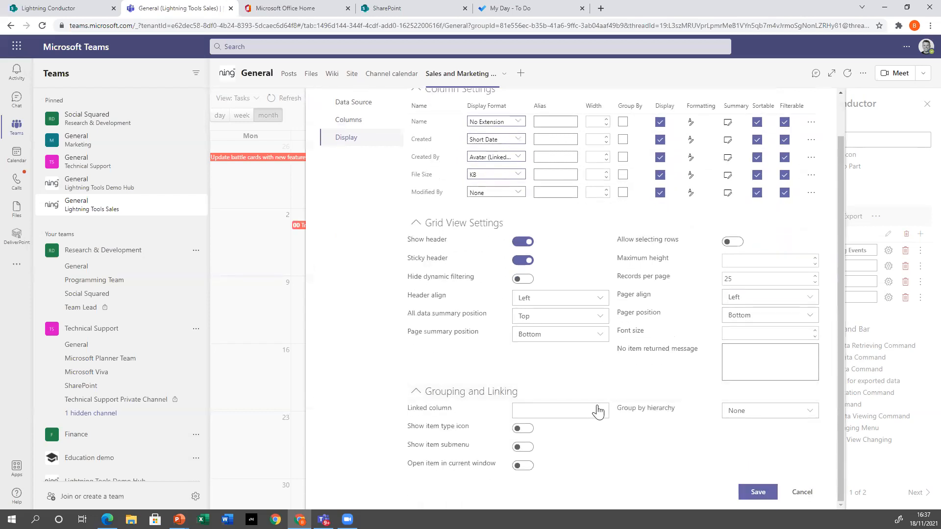
click(598, 412)
click(570, 443)
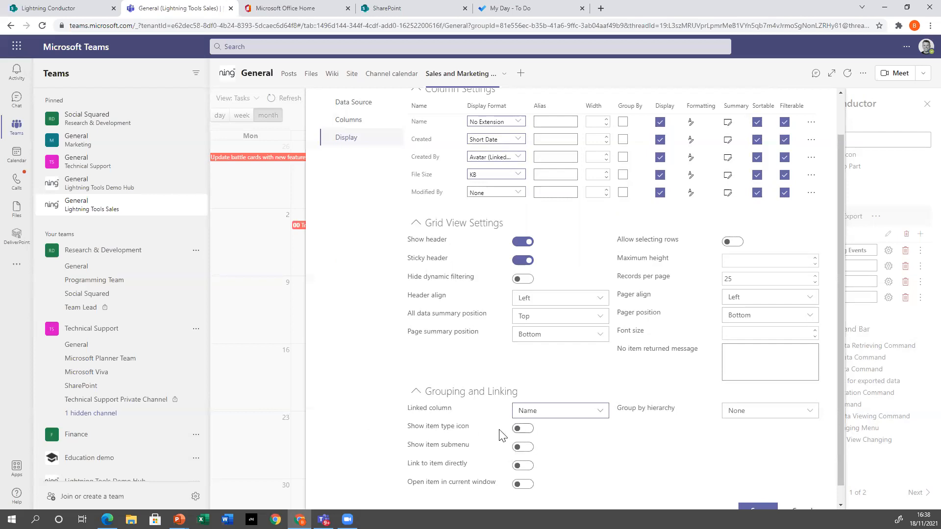
click(521, 430)
Step: Group the hierarchy By Folders with an initial state of Groups Collapsed, and save the view configuration
click(808, 420)
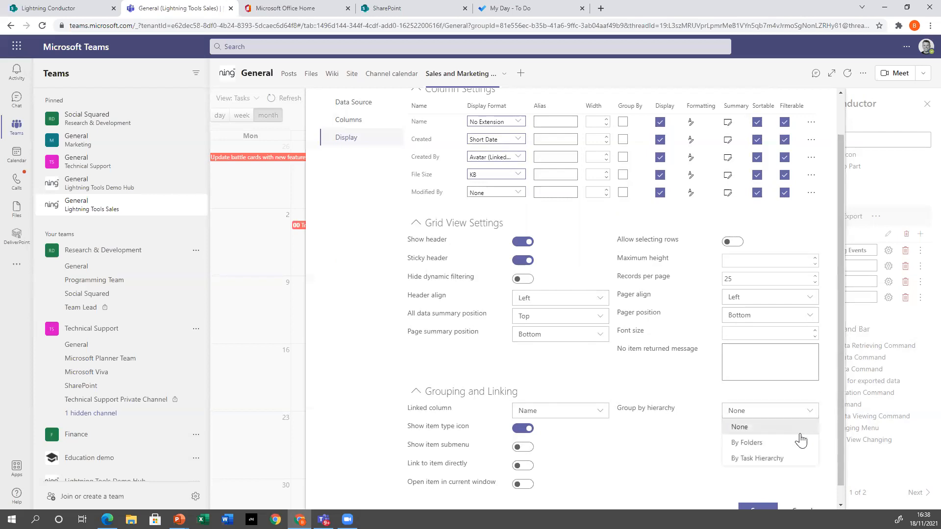
click(772, 445)
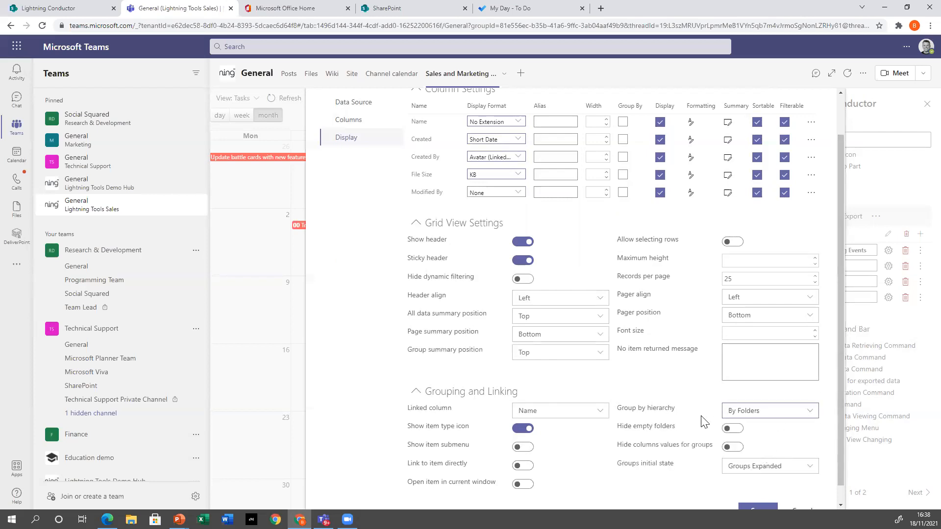
click(774, 466)
click(757, 496)
scroll(758, 443, down, 1)
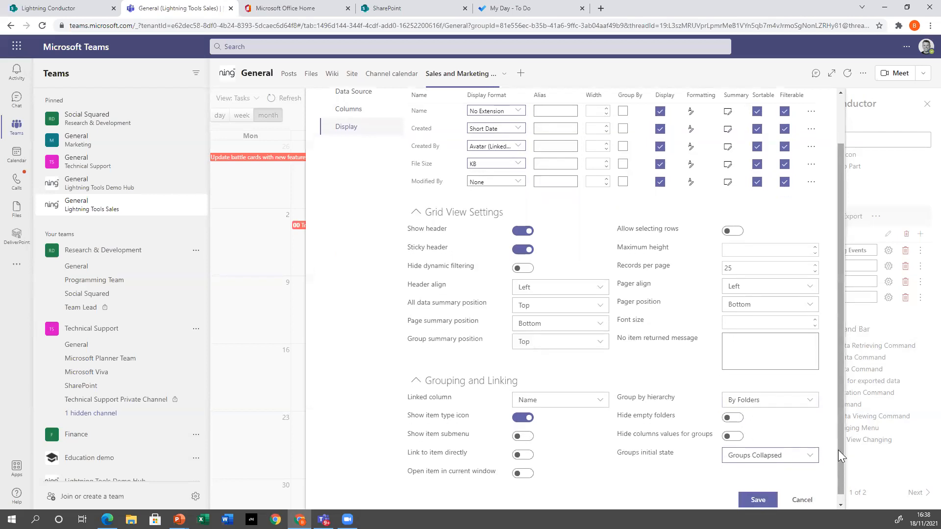
click(758, 492)
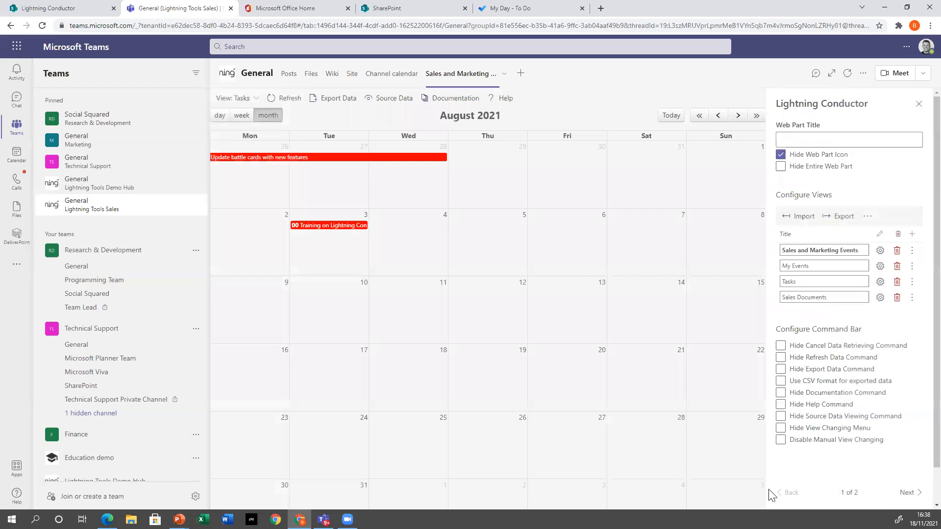
Step: Display the Sales Documents view and close the Lightning Conductor configuration
click(251, 101)
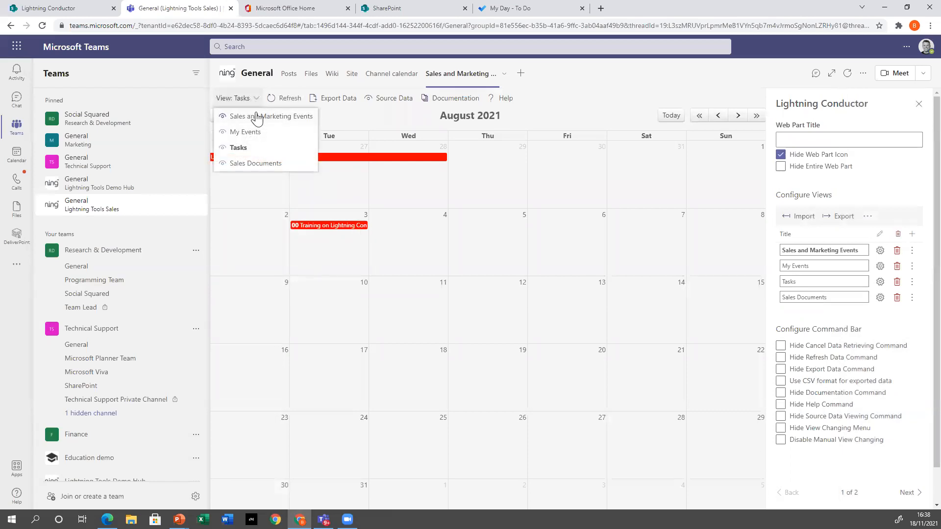
click(275, 165)
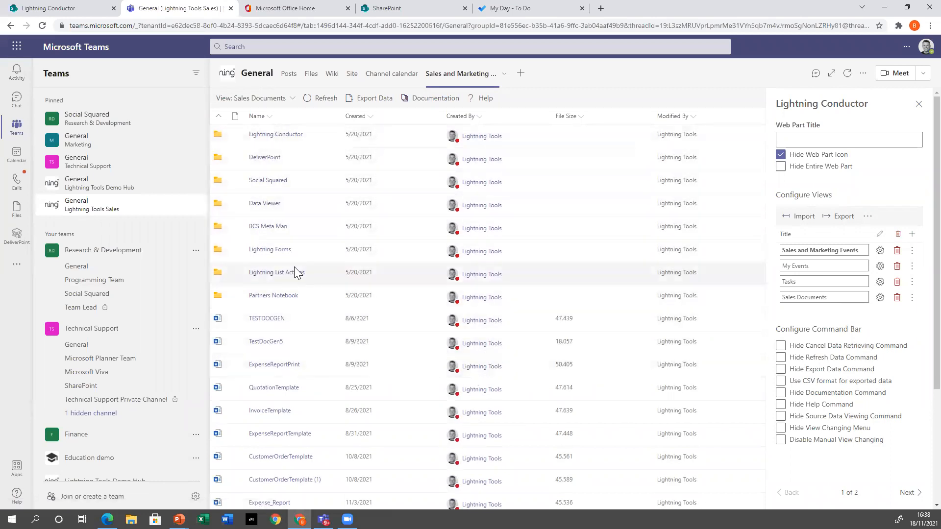
scroll(263, 465, down, 1)
scroll(394, 470, up, 1)
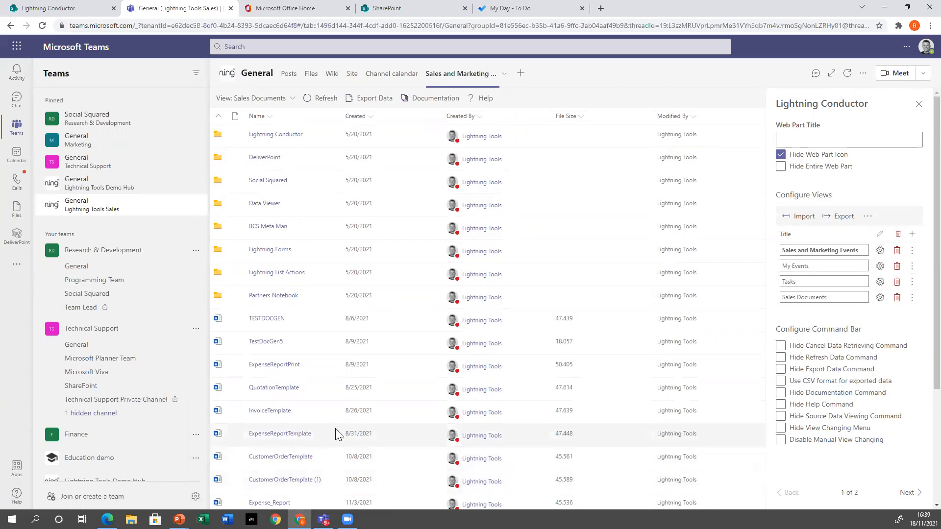
click(918, 104)
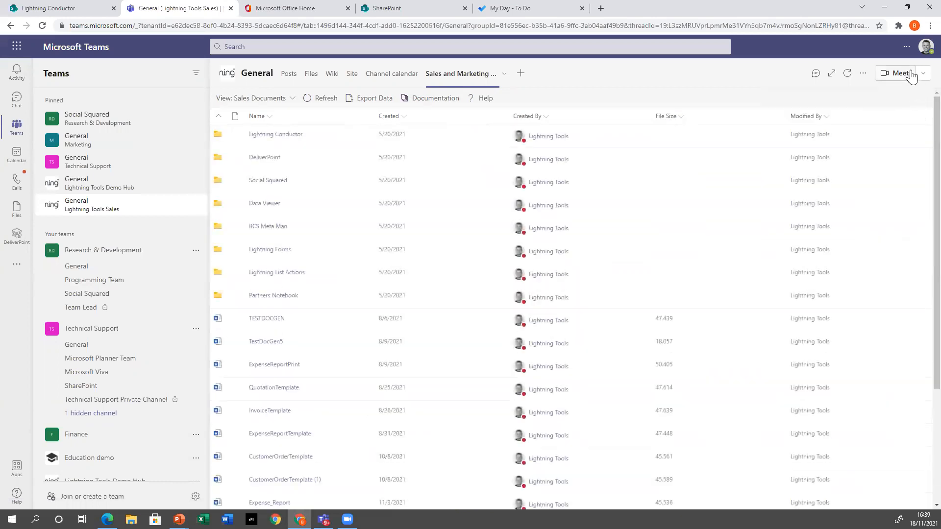
Step: Try the Dark theme in the Teams settings and return to the Default theme
click(907, 47)
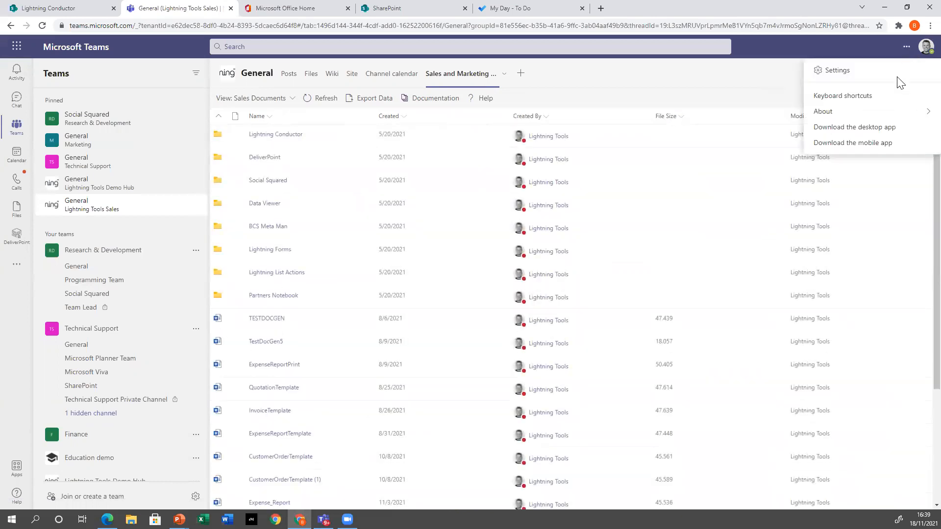
click(615, 258)
click(512, 151)
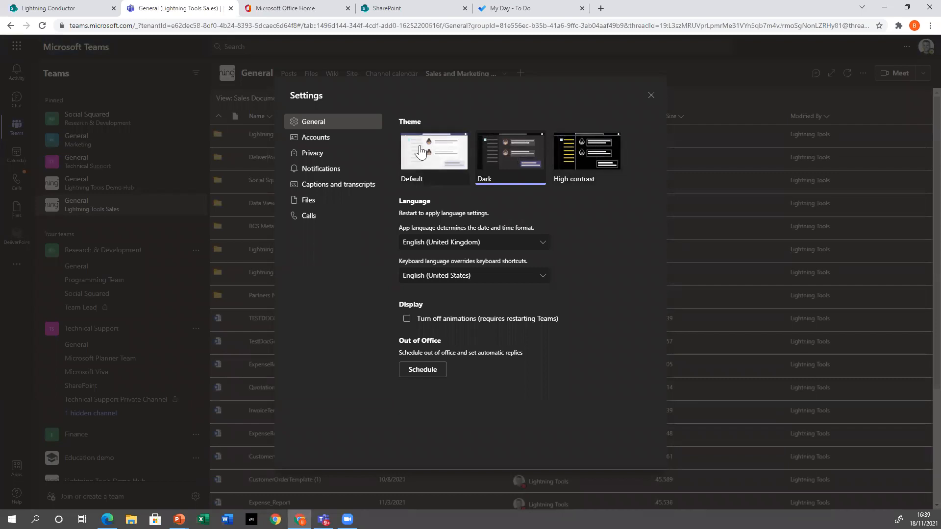
click(431, 167)
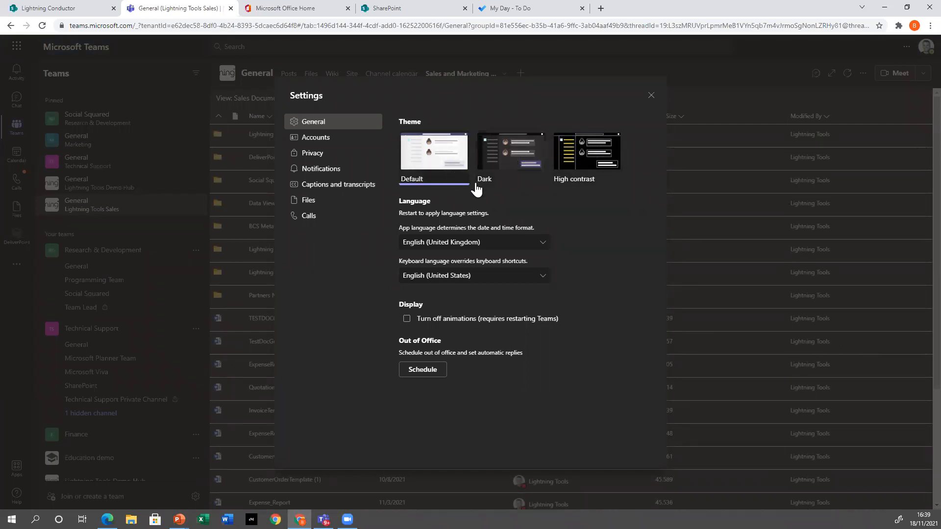
click(650, 96)
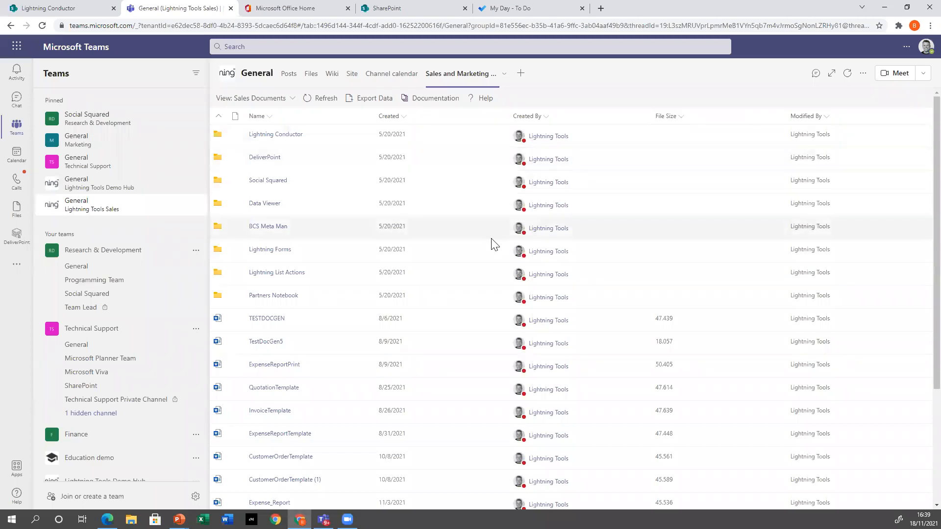
Step: Switch to the Lightning Conductor page in SharePoint, put it in edit mode and delete its existing web part
click(63, 11)
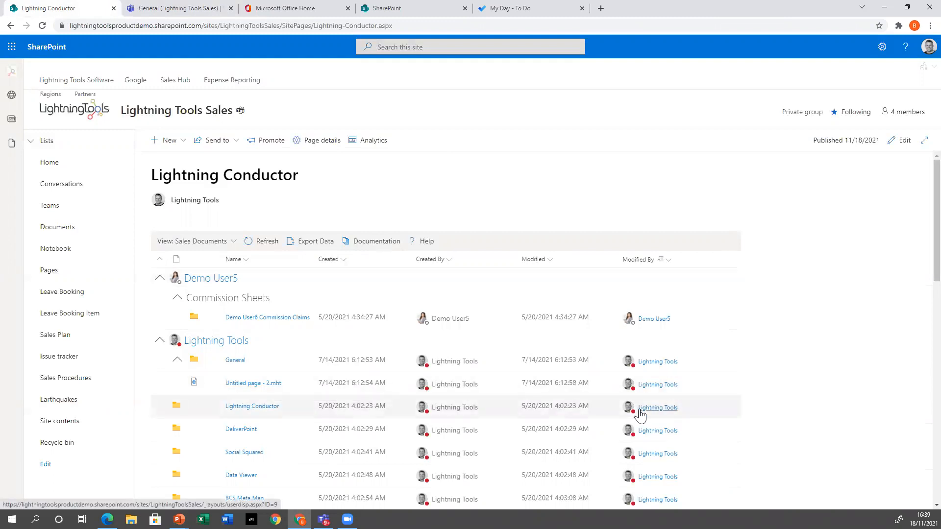
click(900, 141)
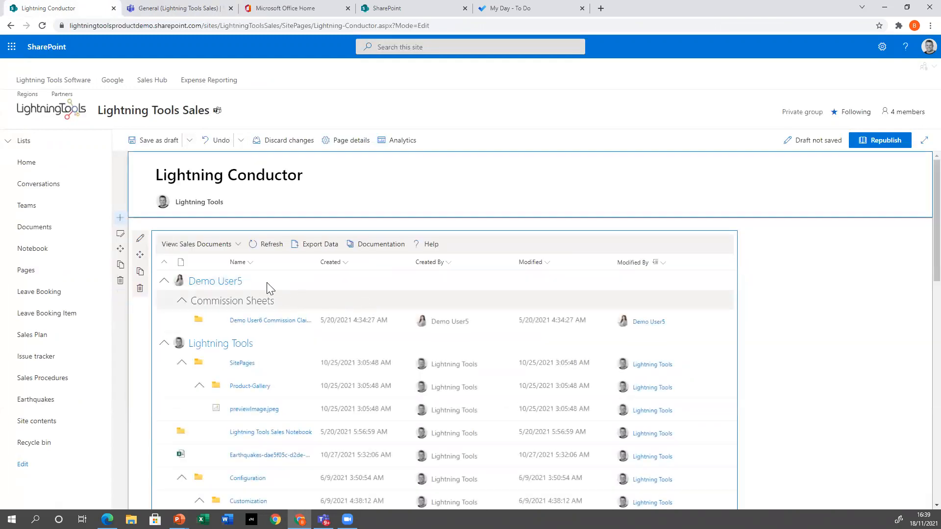
click(139, 288)
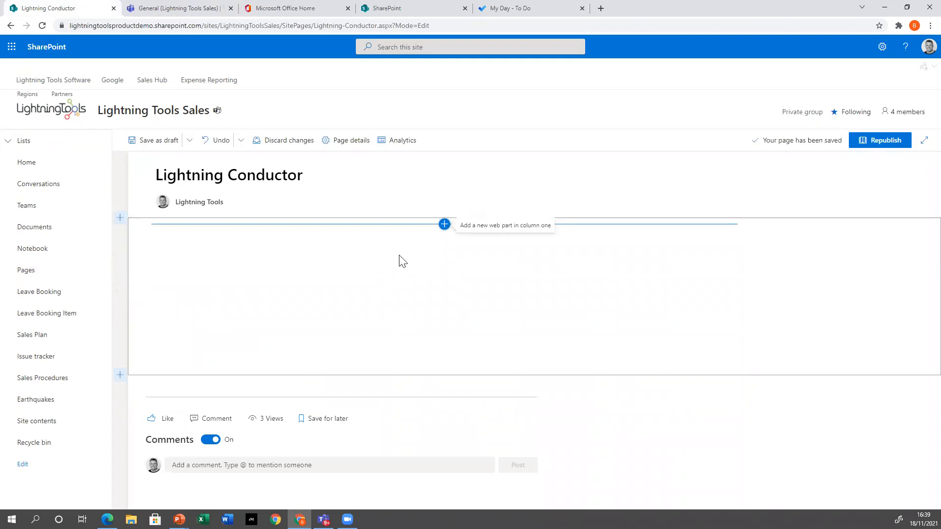
Step: Add a new Lightning Conductor web part configured to show All Documents from Current Site and Associated Sites
click(444, 224)
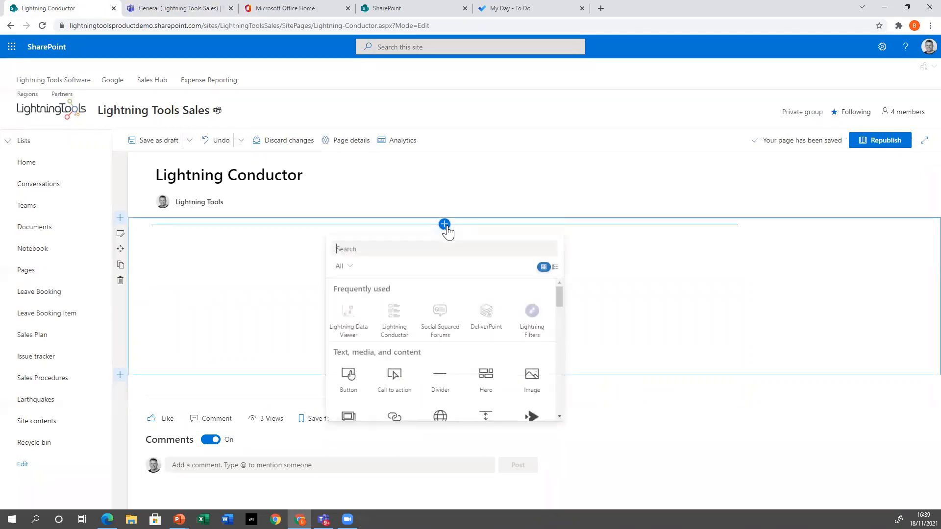
click(394, 316)
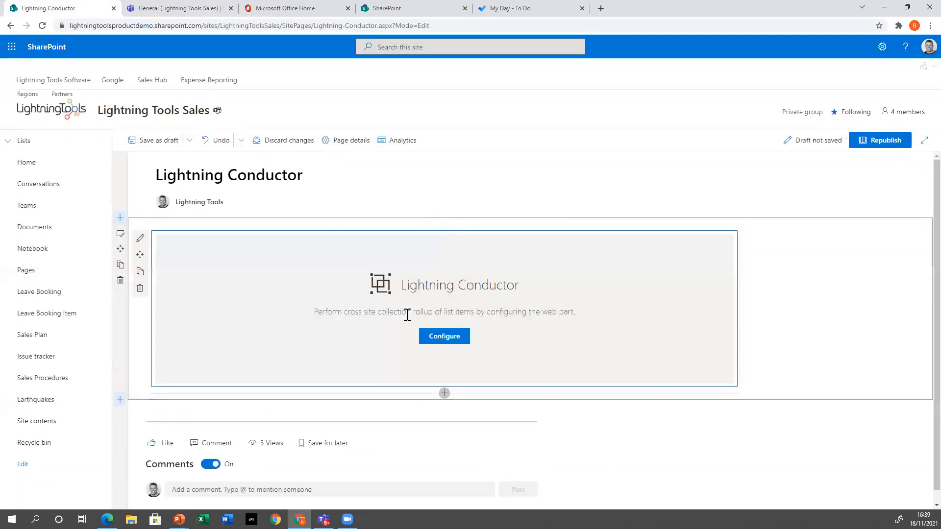
click(460, 341)
click(347, 275)
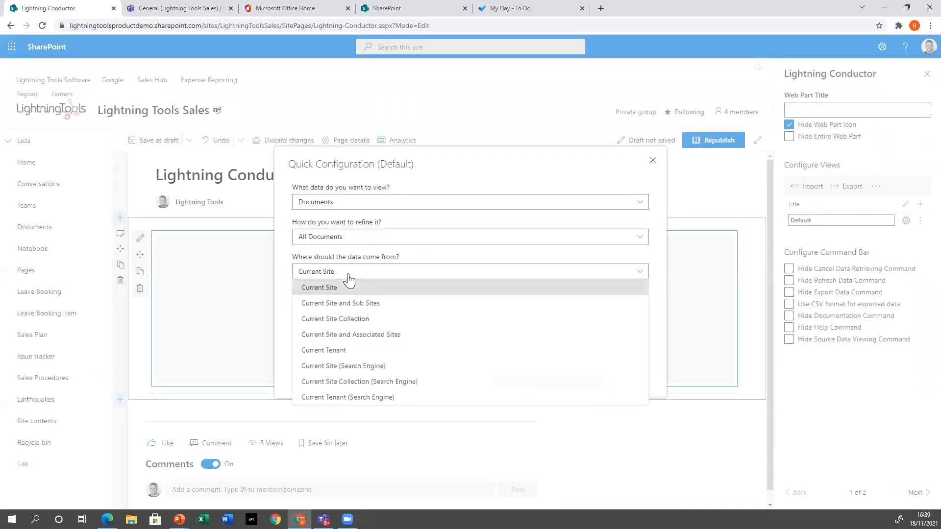
click(381, 333)
click(297, 358)
click(511, 381)
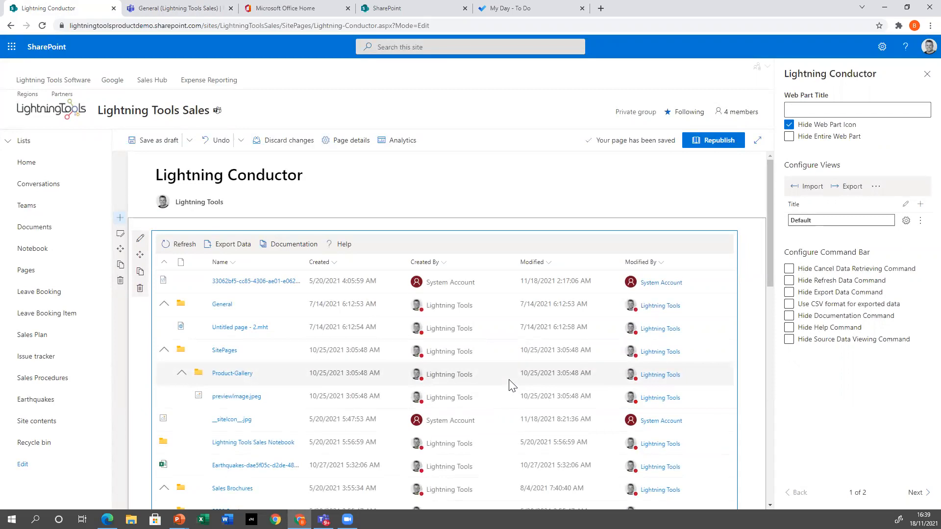
Step: Add a Lightning Filters web part above the document list and set its type to People Filter
click(444, 225)
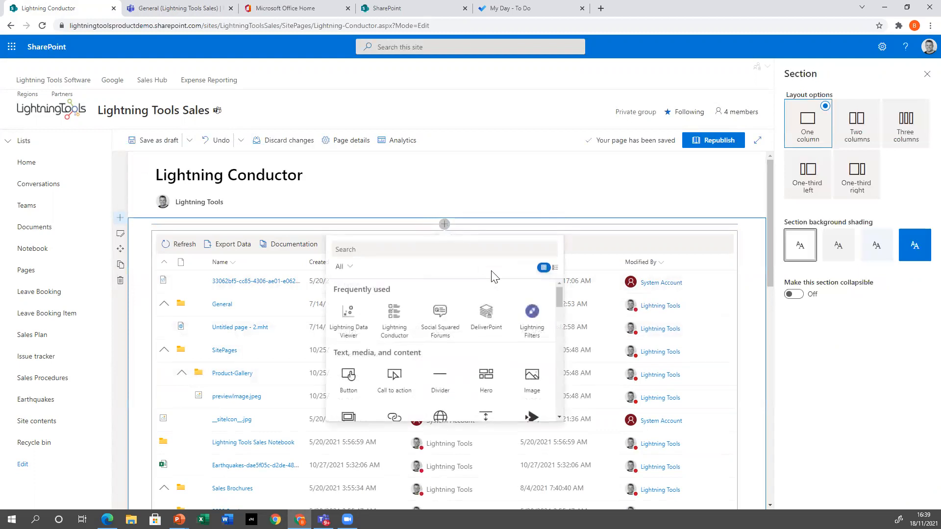
click(531, 312)
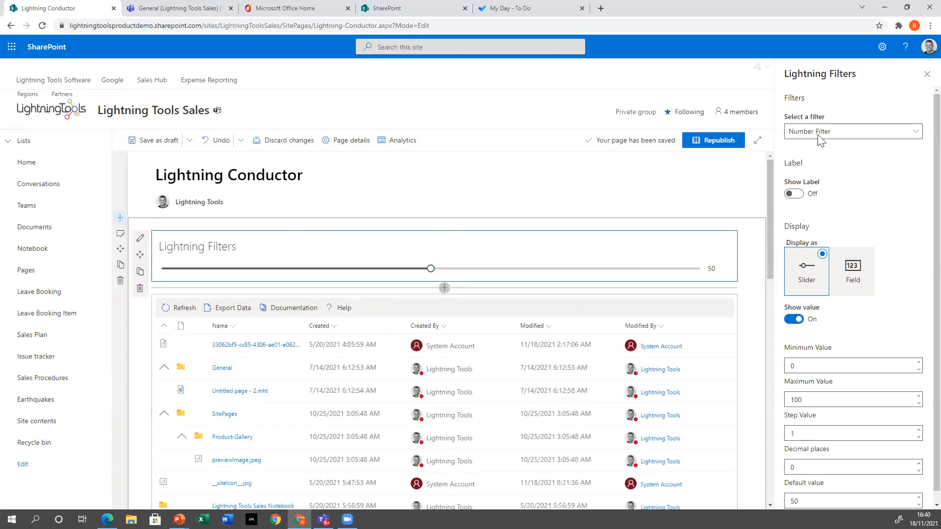
click(844, 139)
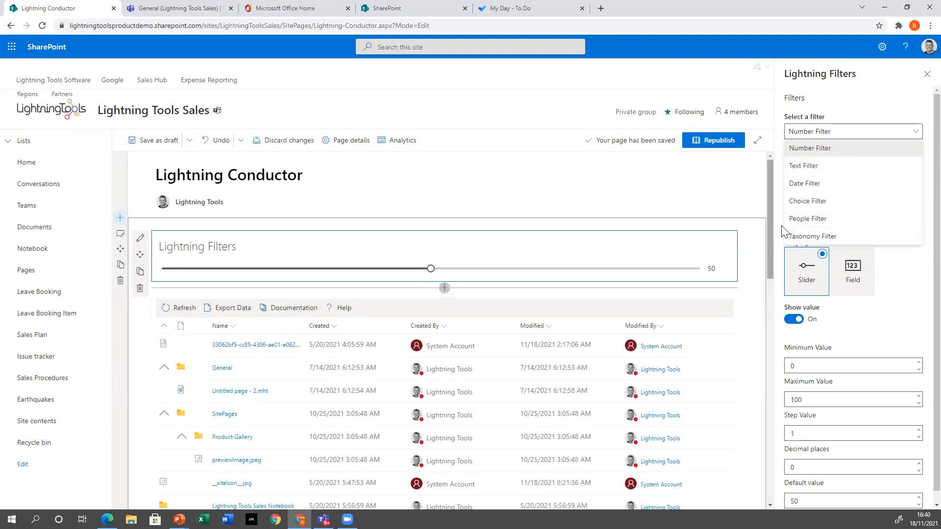
click(811, 219)
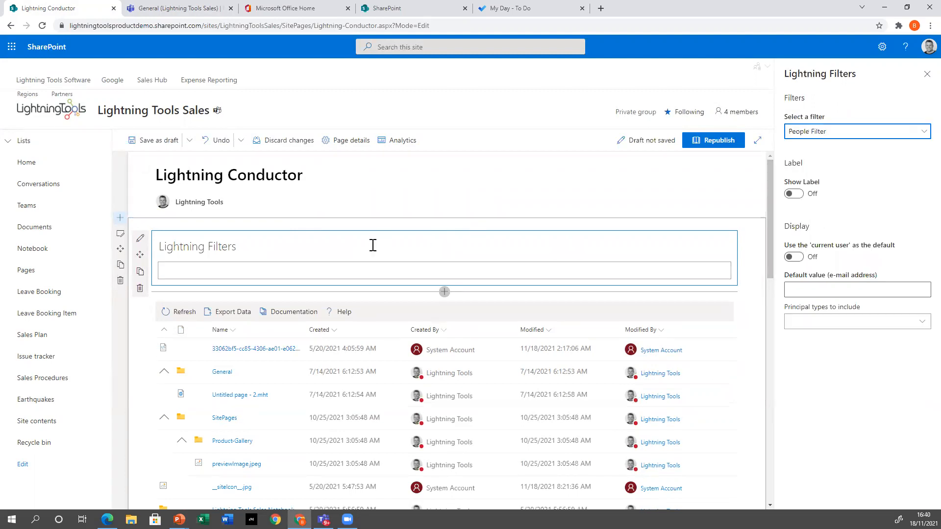
Step: Try searching the people filter for "demo", and clear the entry
click(378, 268)
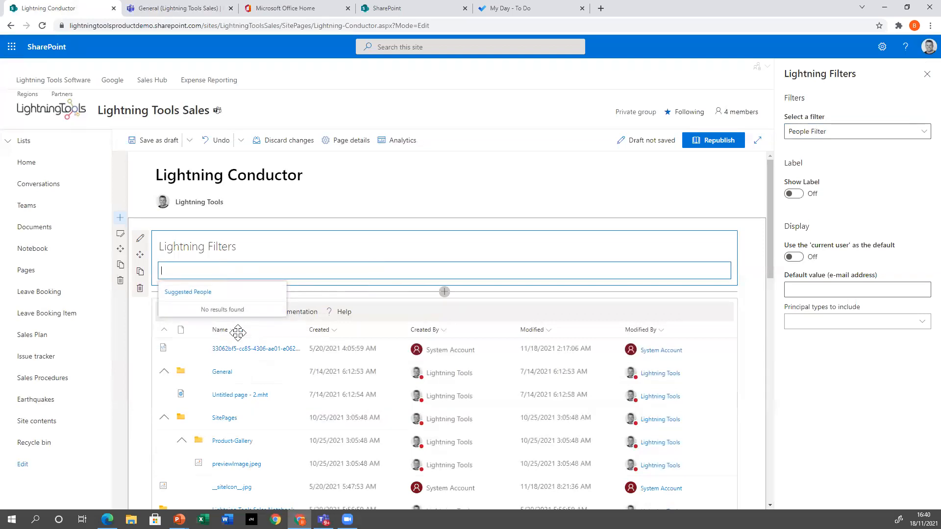
text(demo)
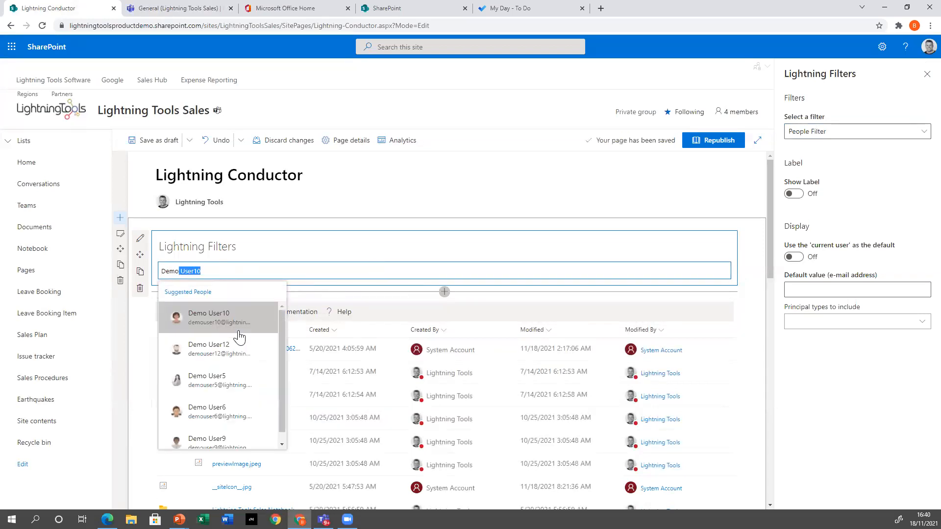
click(251, 271)
key(BackSpace)
key(BackSpace)
key(BackSpace)
key(BackSpace)
key(BackSpace)
key(BackSpace)
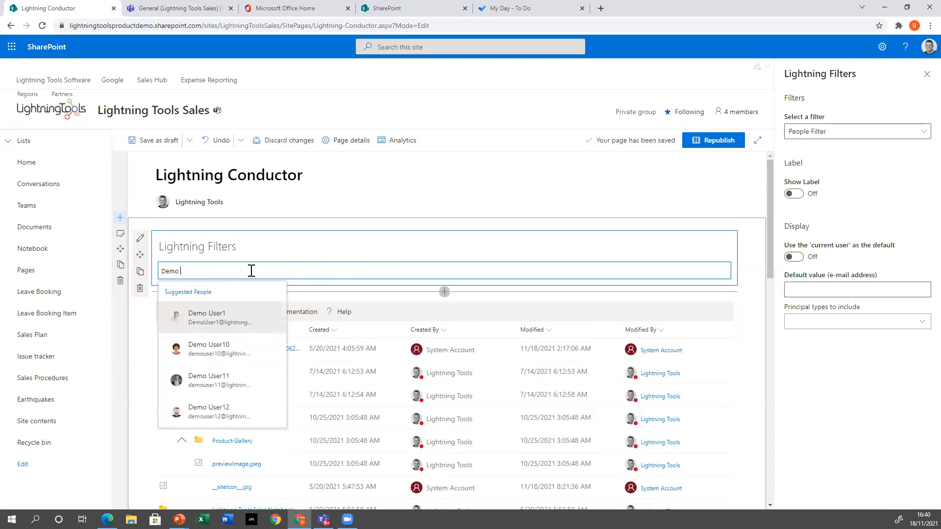
key(BackSpace)
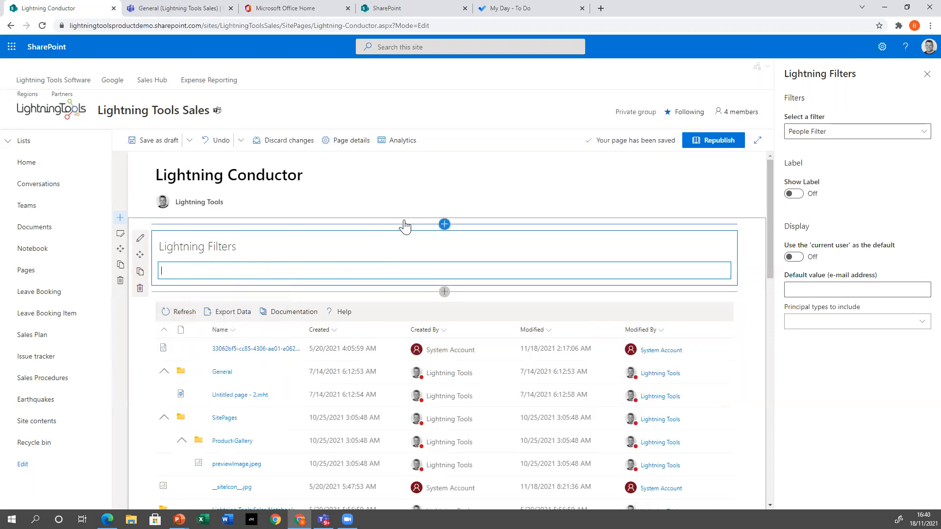
click(319, 246)
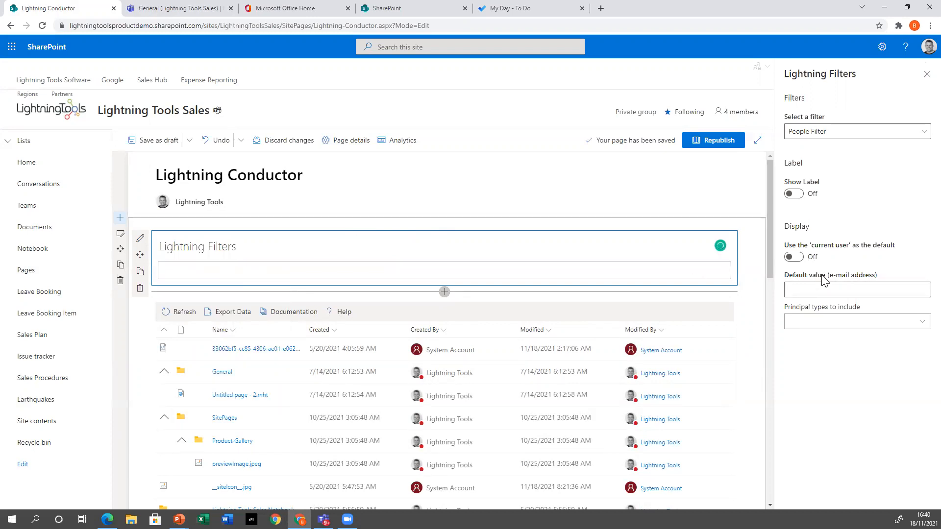
Step: Make the current user the people filter's default, include only Users as principal type, and close the filter settings
click(794, 257)
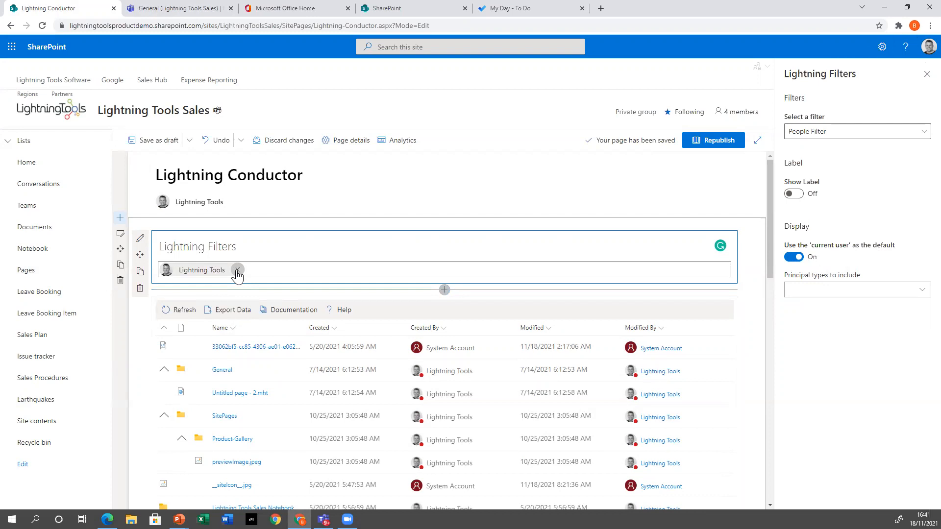
click(809, 290)
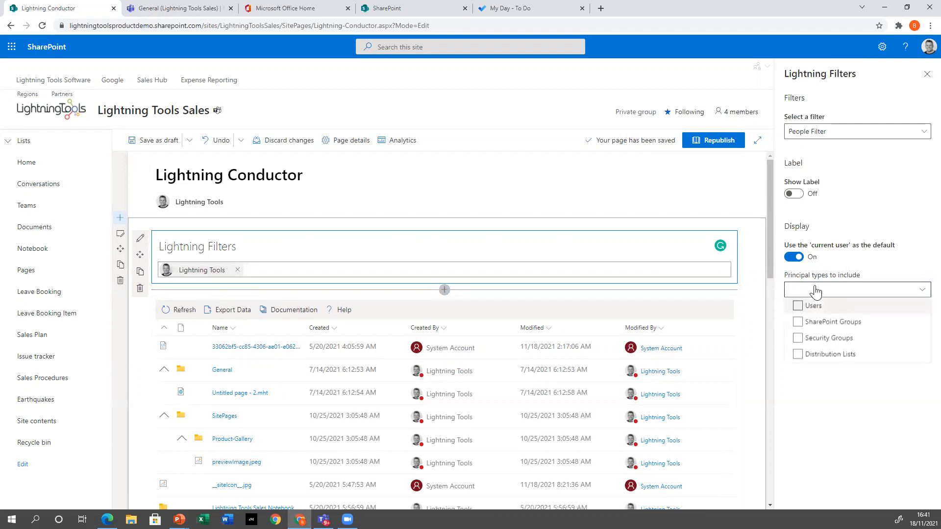
click(797, 307)
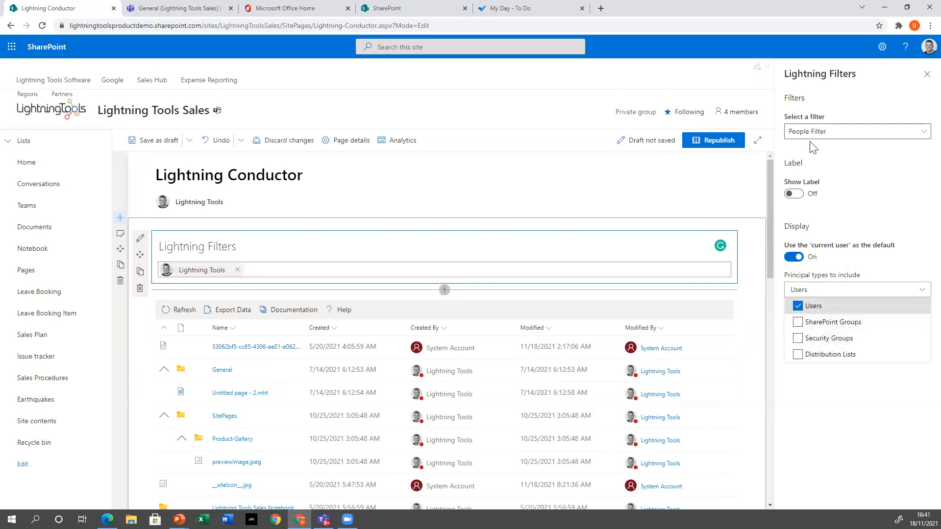
click(926, 74)
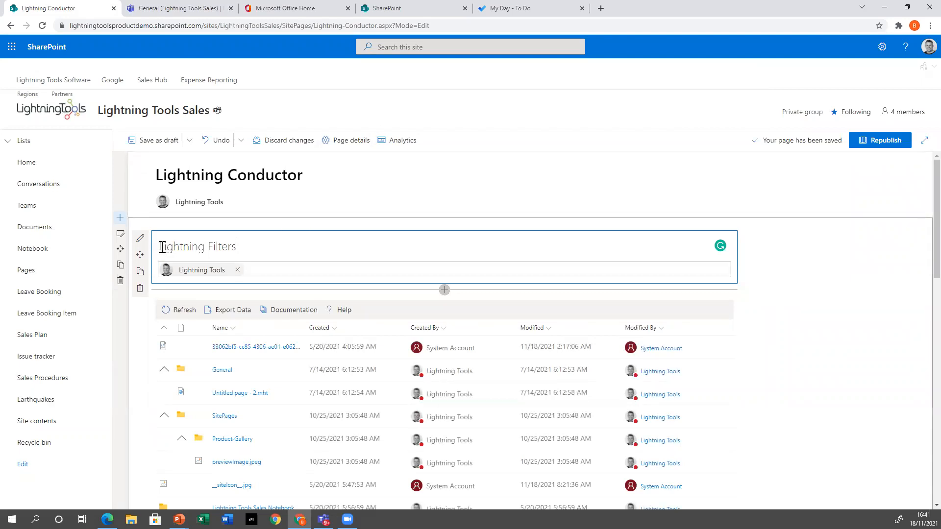
Step: Retitle the people filter web part as "Filter Documents by user"
drag(162, 247, 274, 246)
text(Filter Documents by)
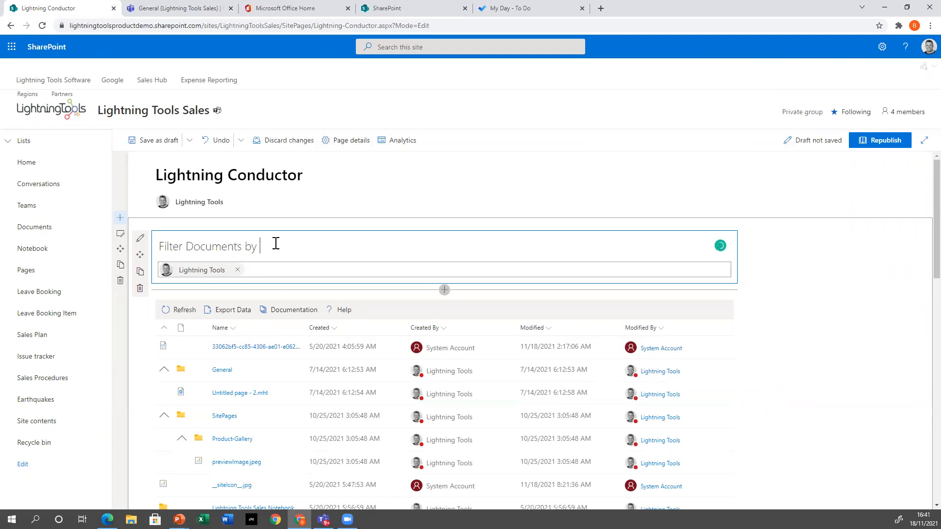
text( user)
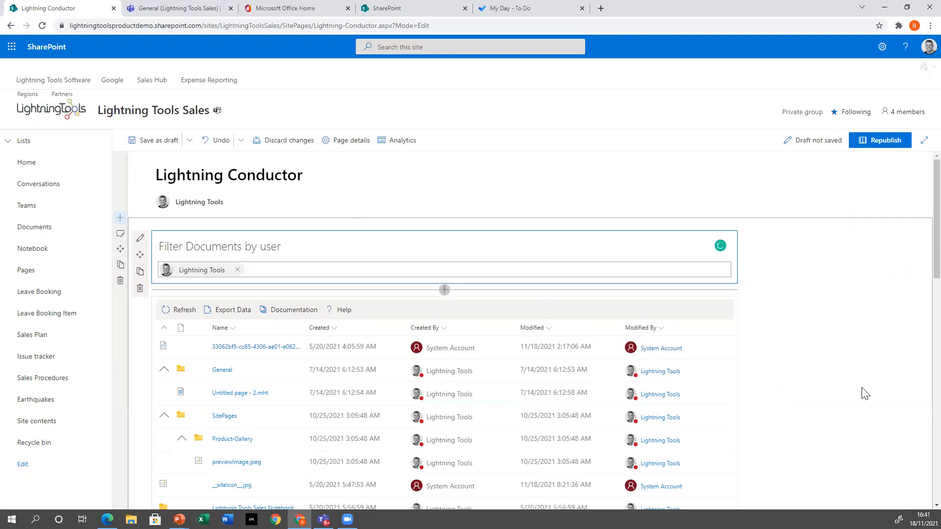
click(899, 343)
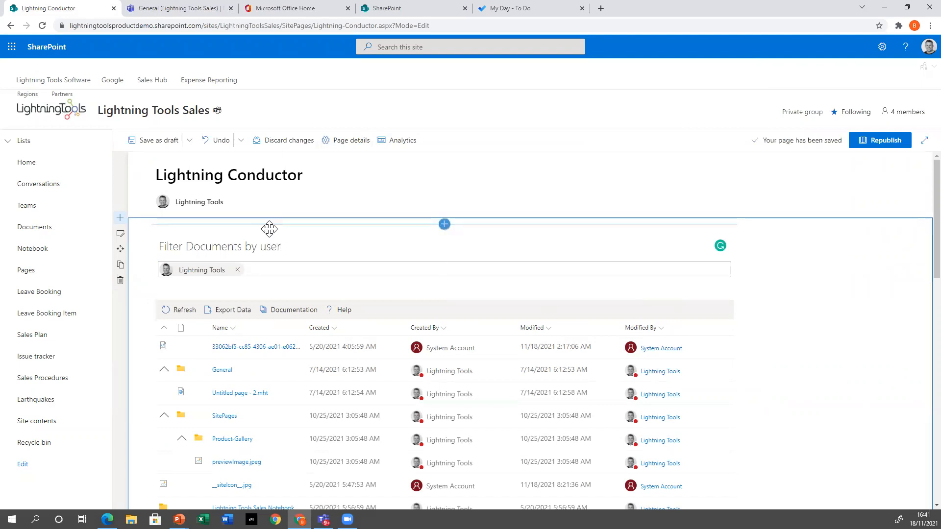
Step: Open the column settings of the document list's Default view and view the Modified By filter configuration without changing it
click(411, 316)
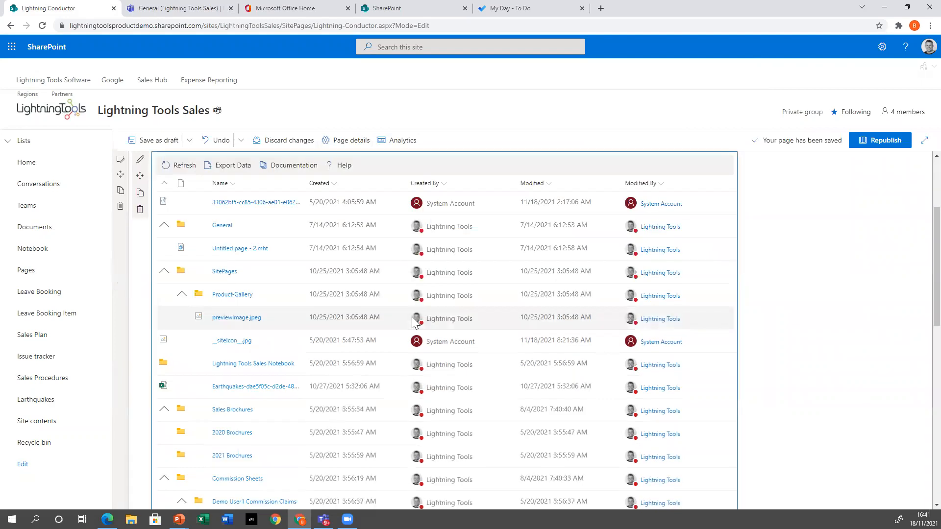
click(140, 161)
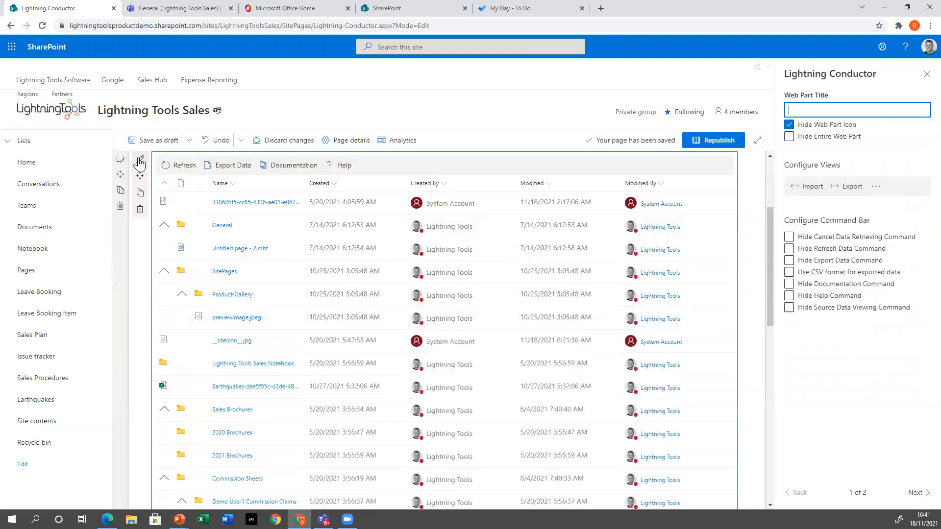
click(906, 221)
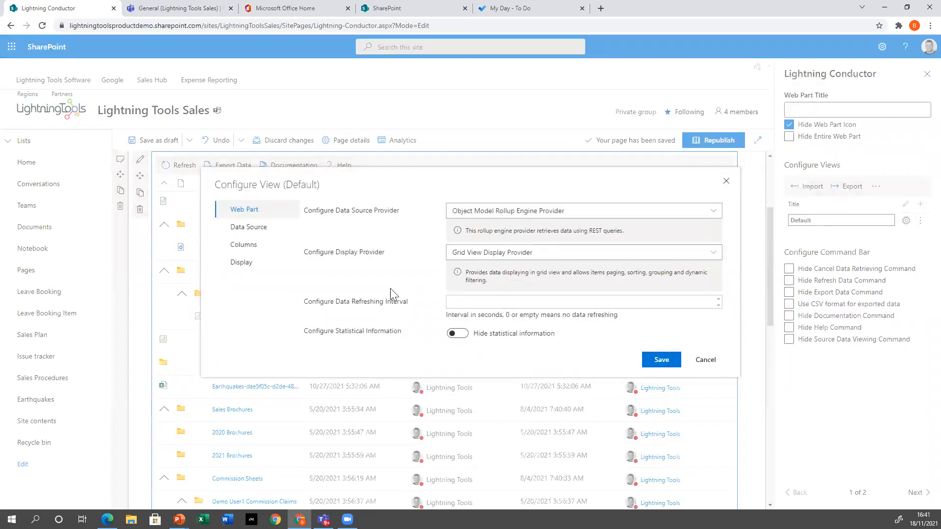
click(247, 248)
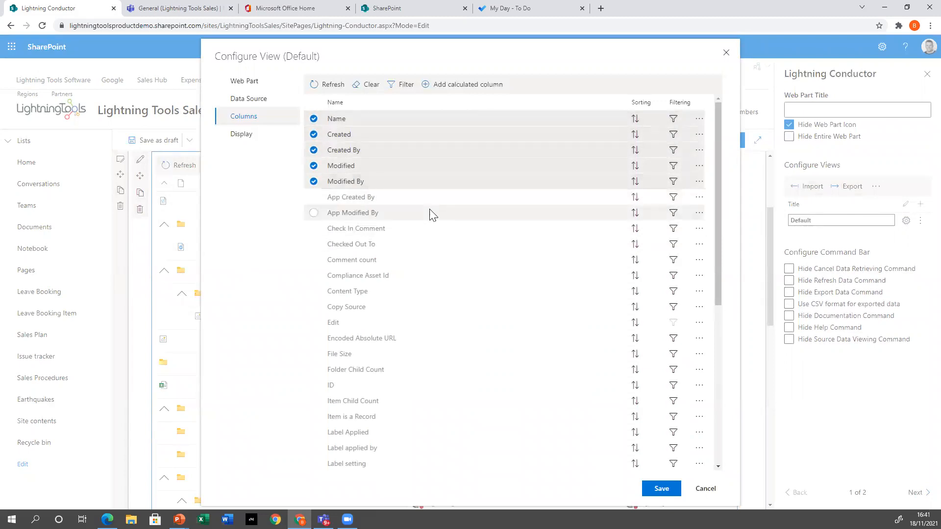
click(672, 182)
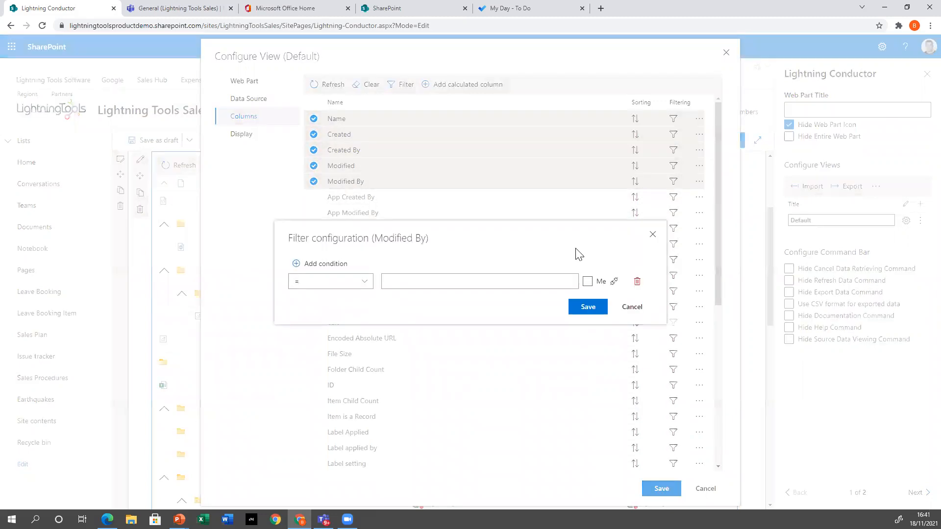
click(633, 308)
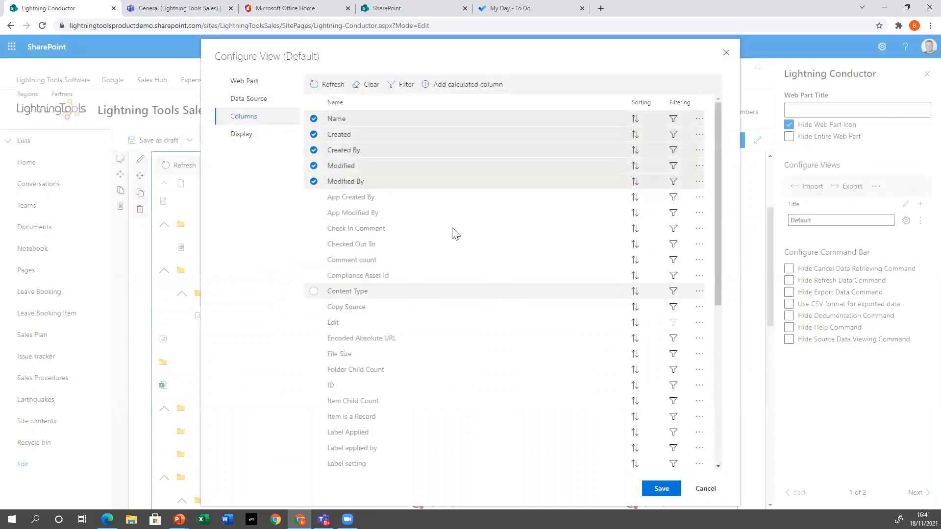
Step: Add two conditions to the view's advanced filtering and combine them with Or
click(406, 88)
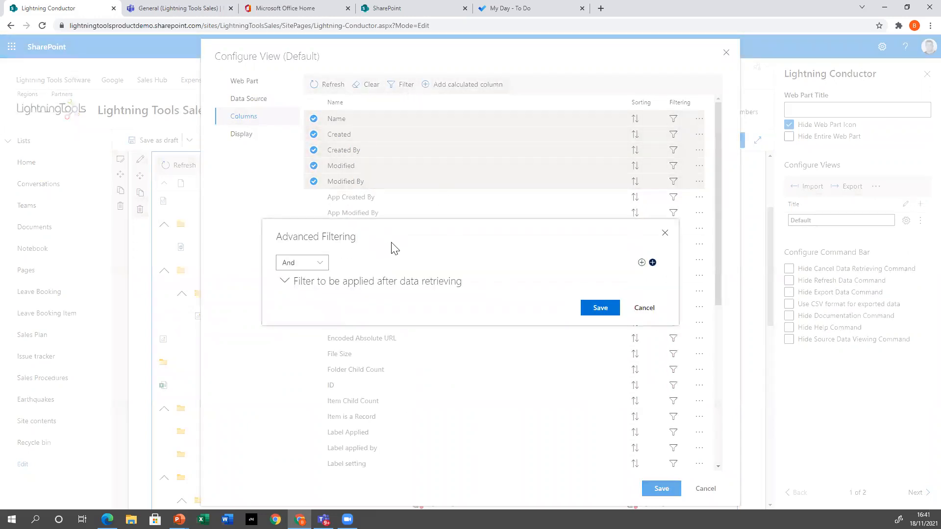
click(641, 262)
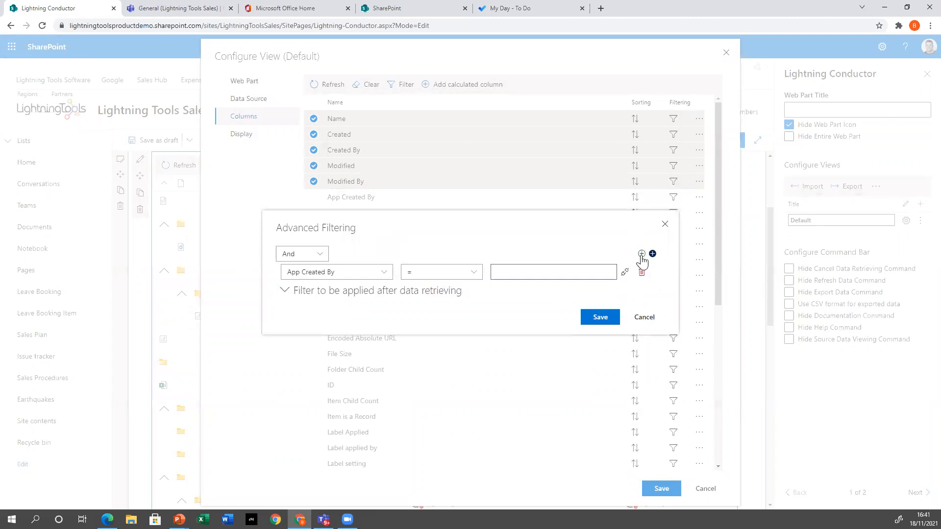
click(642, 255)
click(302, 244)
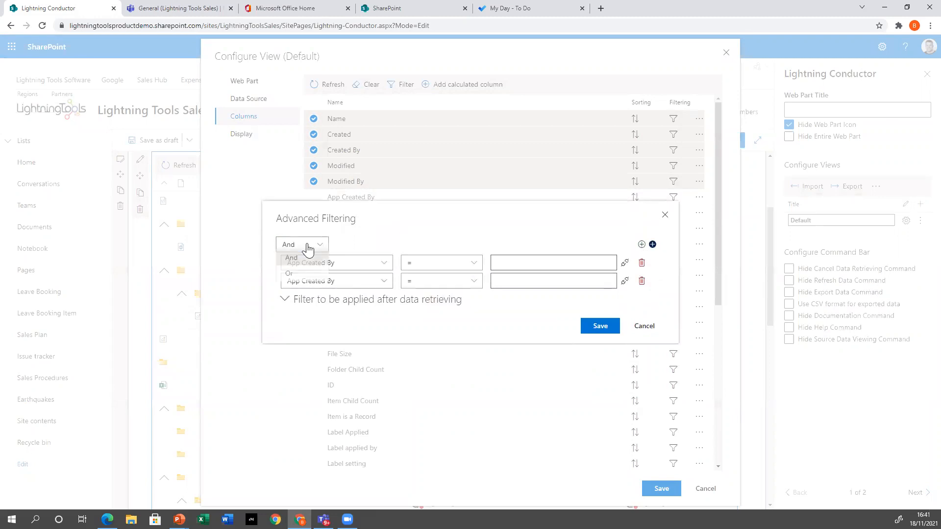
click(288, 279)
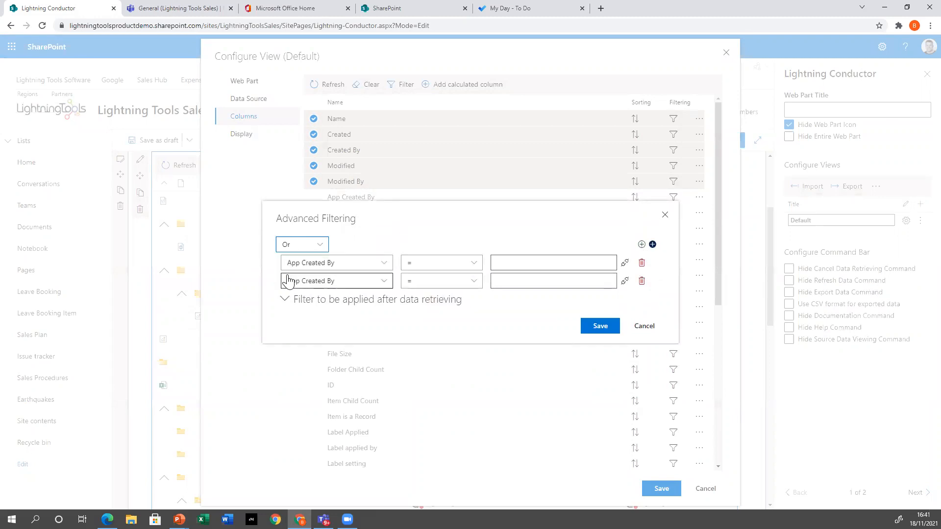
Step: Set the first filter condition's field to Created By and the second to Modified By, and try the Me option
click(371, 267)
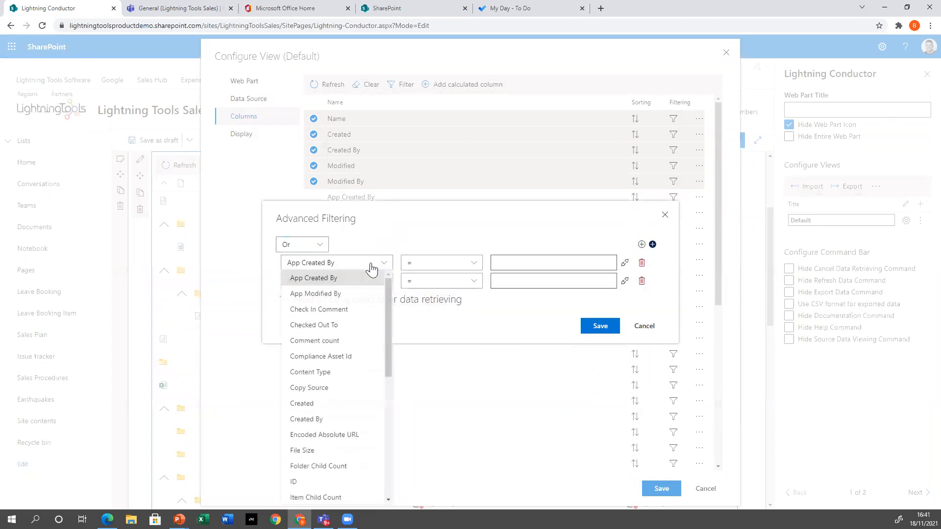
click(316, 419)
click(336, 281)
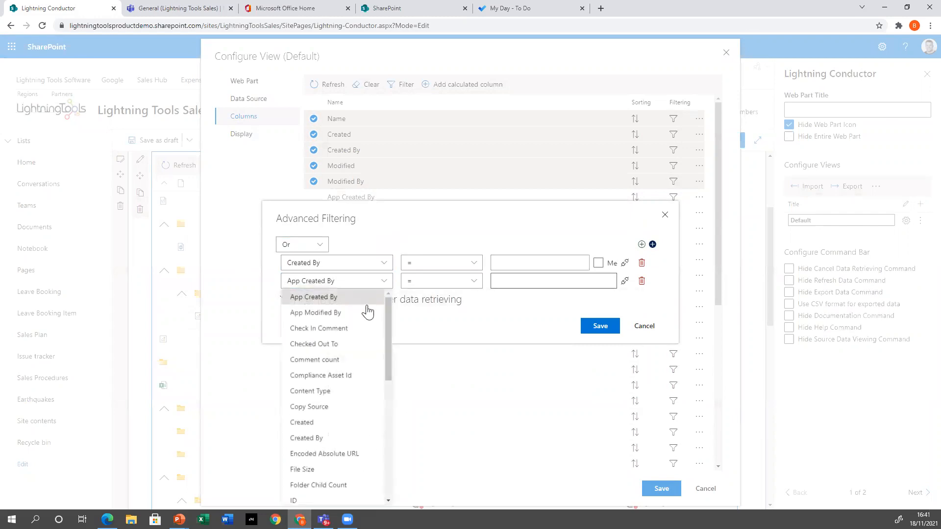
scroll(338, 459, down, 4)
click(336, 456)
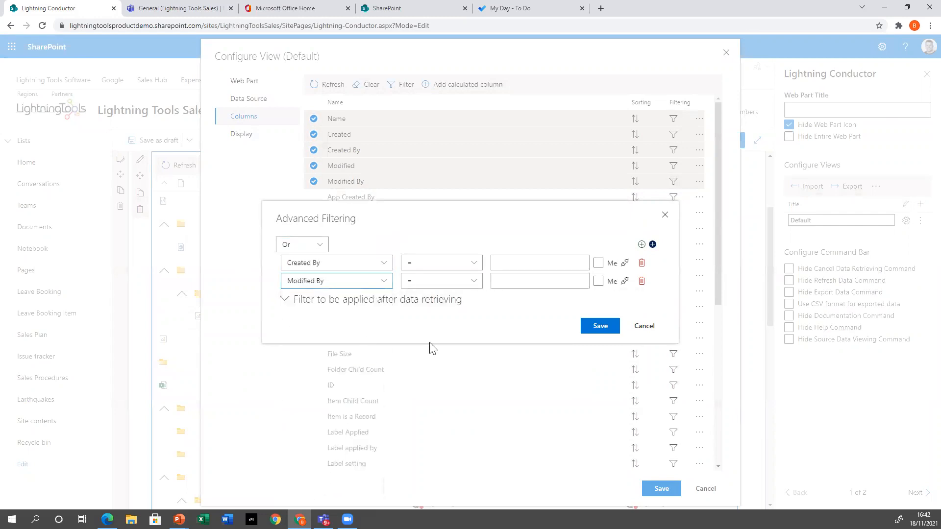
click(599, 264)
click(599, 281)
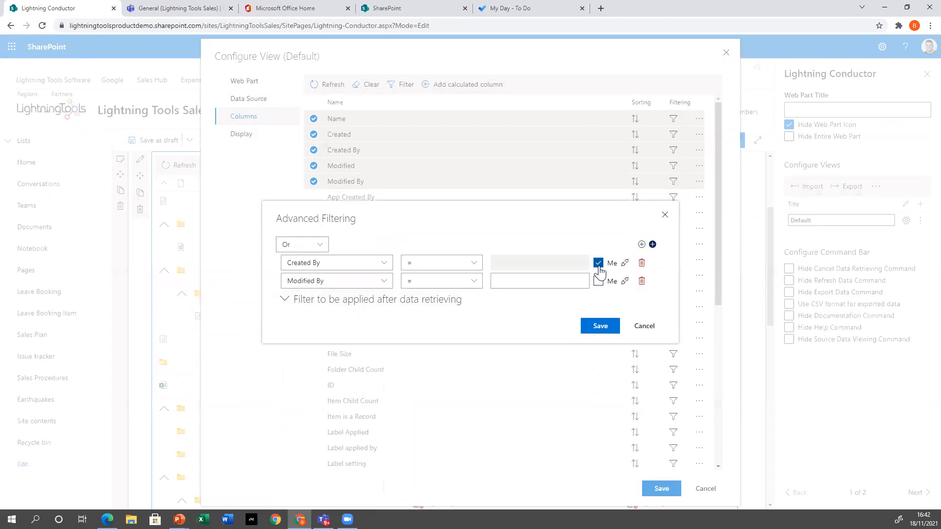
Step: Connect the Created By condition's value to the Title property of the "Filter Documents by user" data source
click(624, 263)
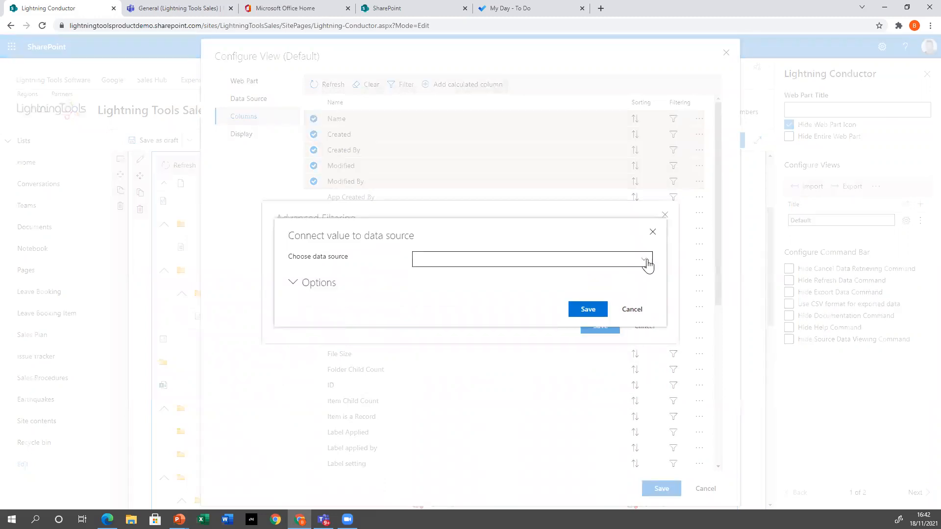
click(643, 261)
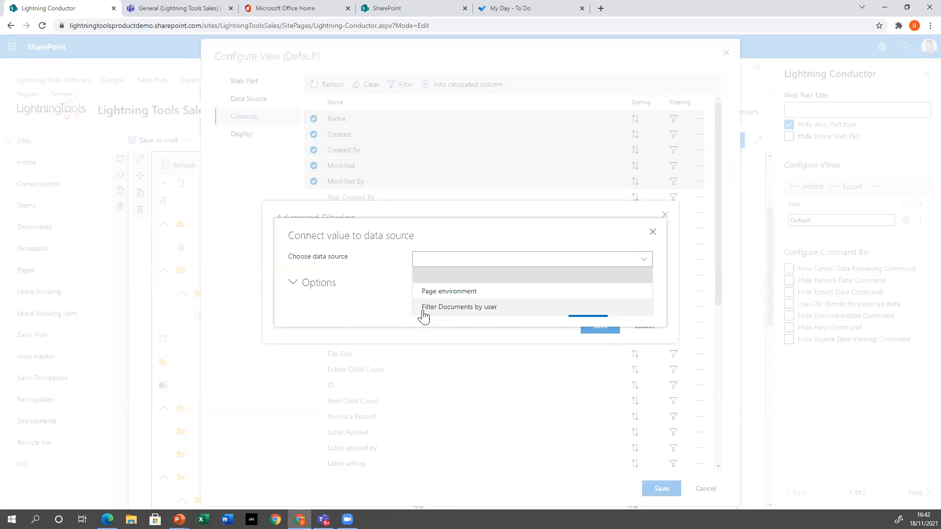
click(516, 308)
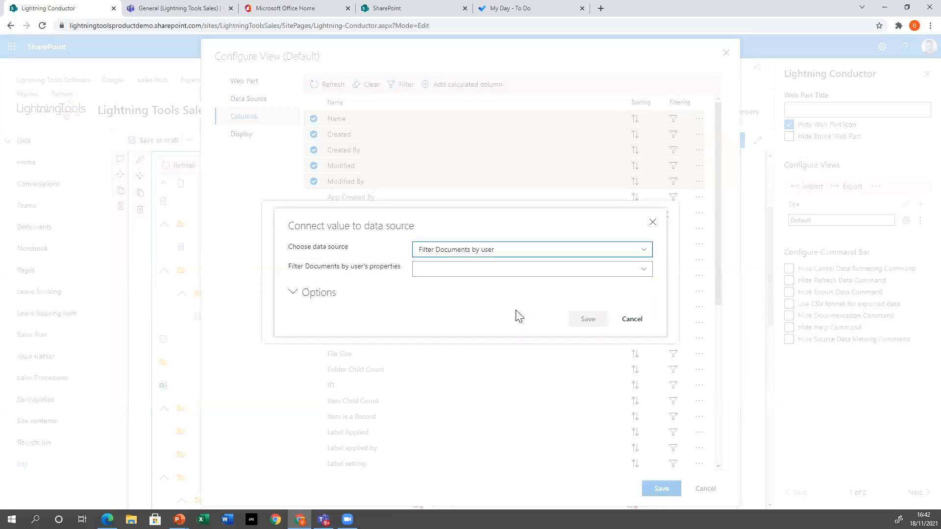
click(612, 270)
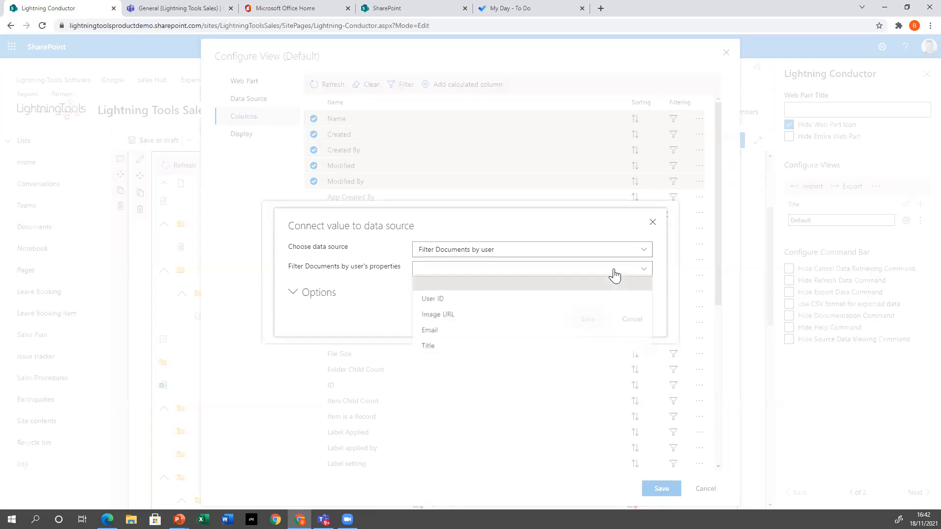
click(449, 348)
click(589, 322)
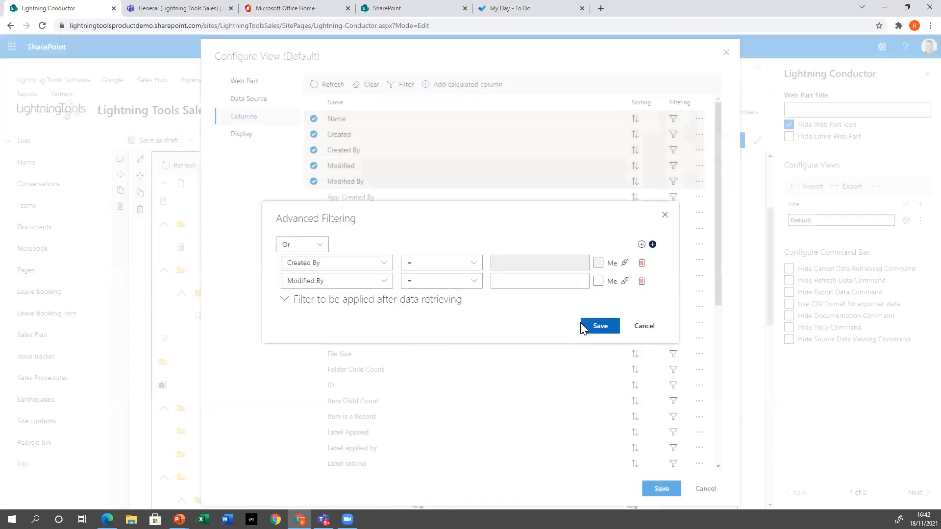
Step: Connect the Modified By condition to the Title property of "Filter Documents by user", and save the advanced filter and the view
click(624, 281)
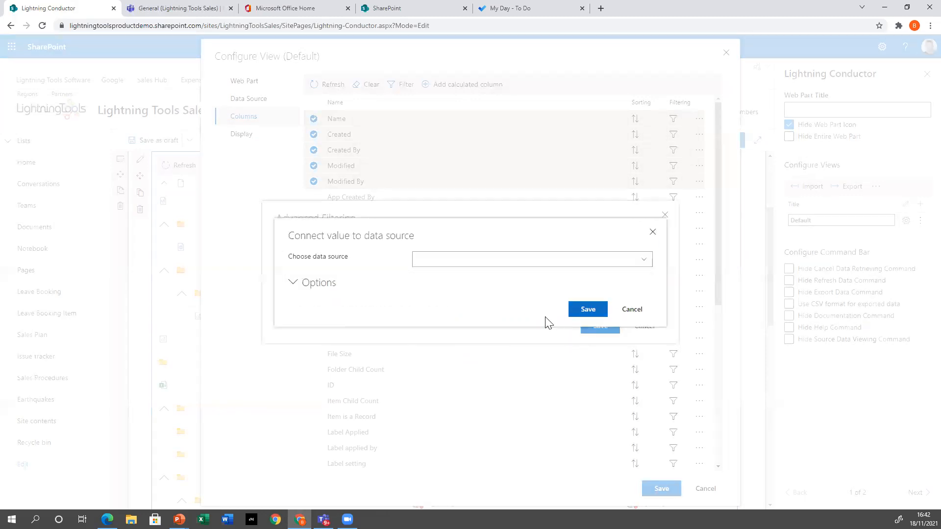
click(471, 260)
click(479, 308)
click(482, 271)
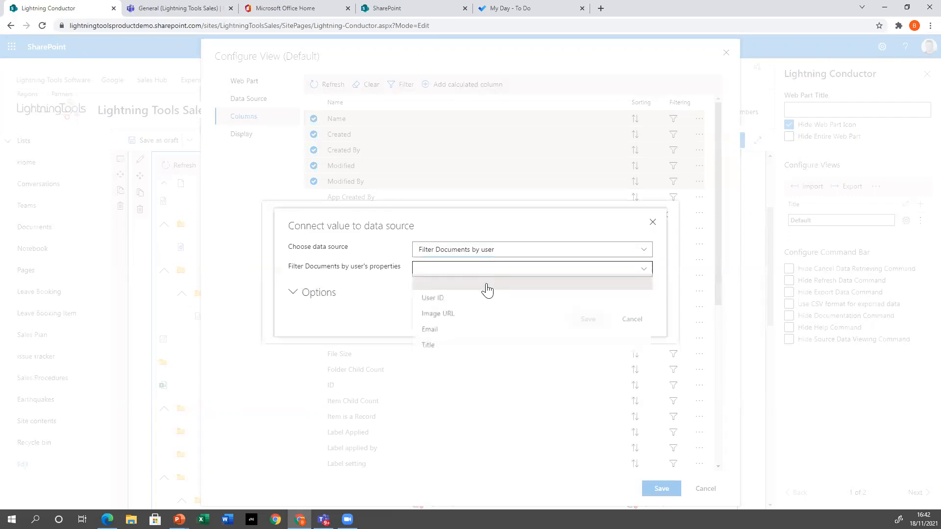
click(461, 348)
click(587, 320)
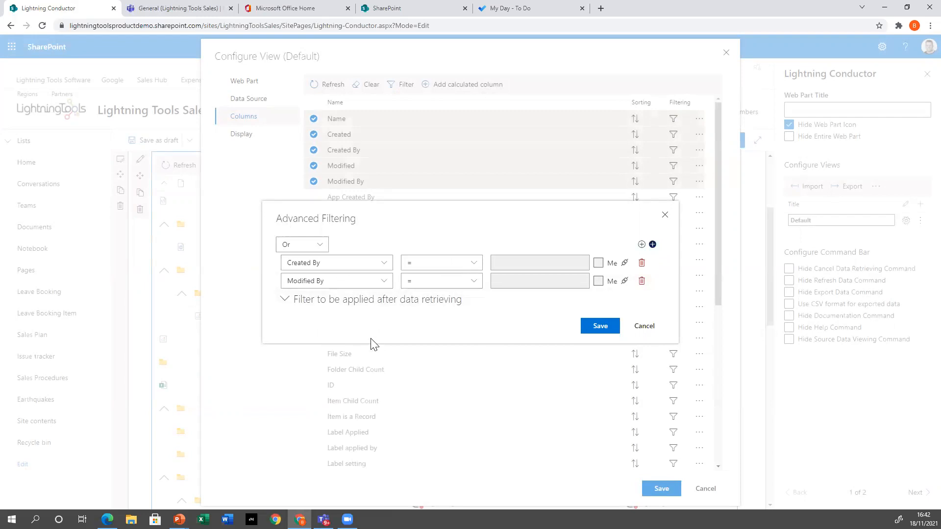
click(604, 330)
click(661, 489)
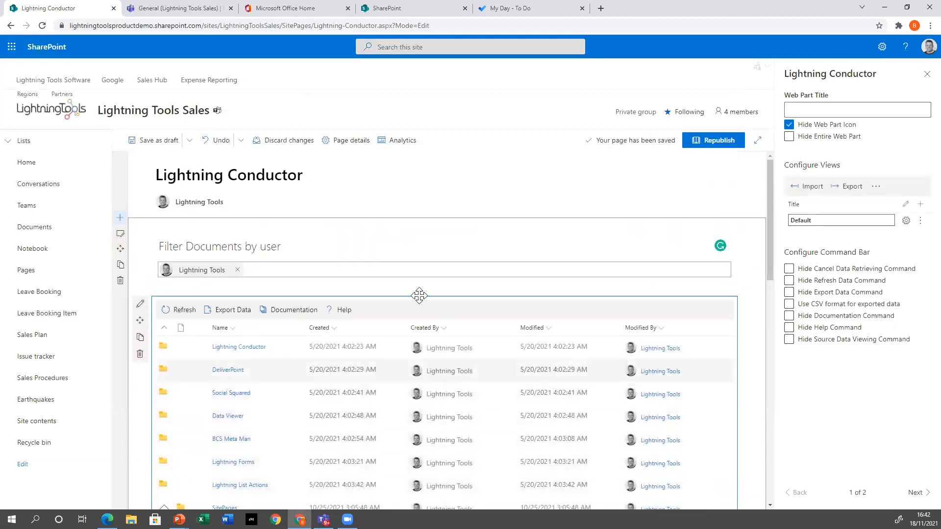
Step: Review the filtered document list, and replace the person in the people filter with Demo User5
scroll(514, 316, down, 6)
scroll(424, 387, up, 6)
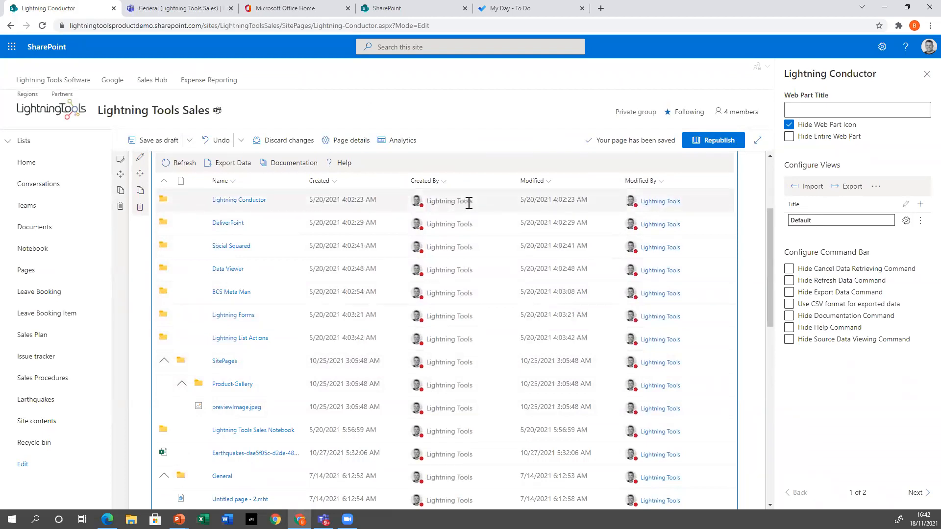
scroll(365, 275, up, 2)
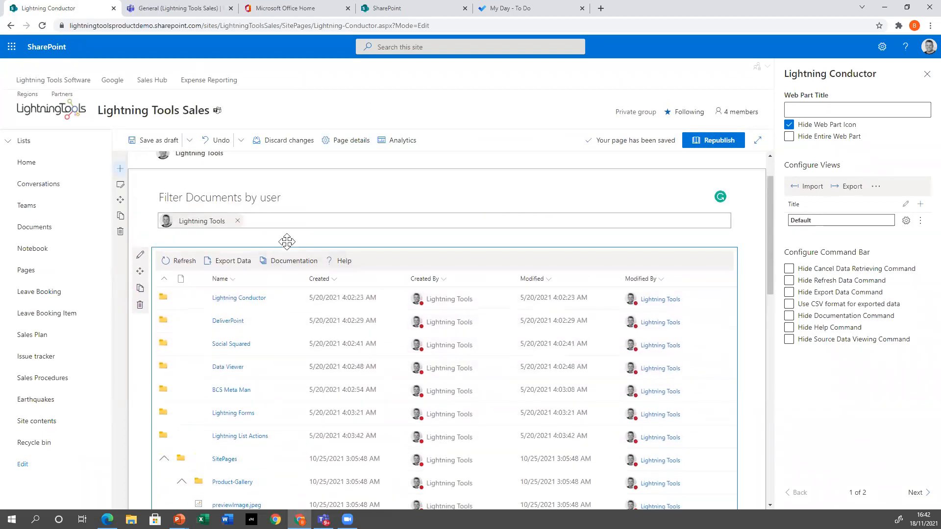
click(238, 226)
click(237, 221)
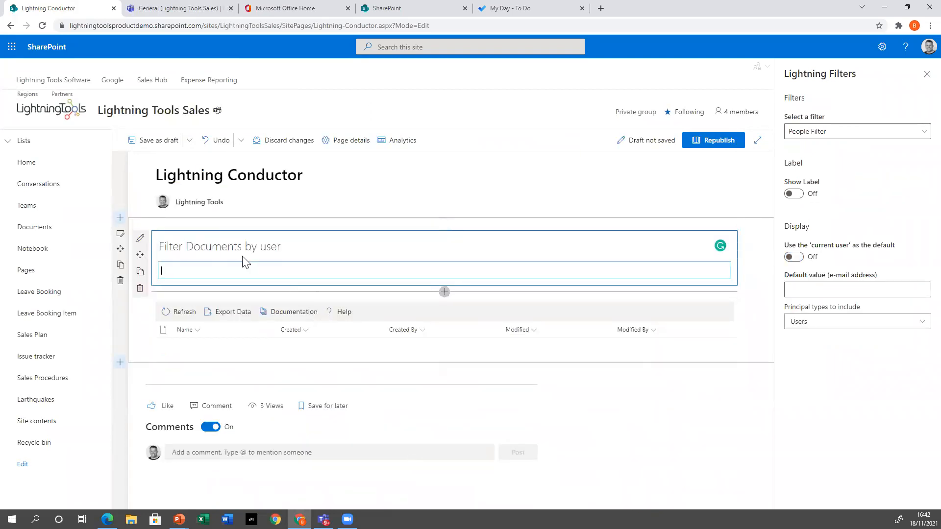
text(demo User5)
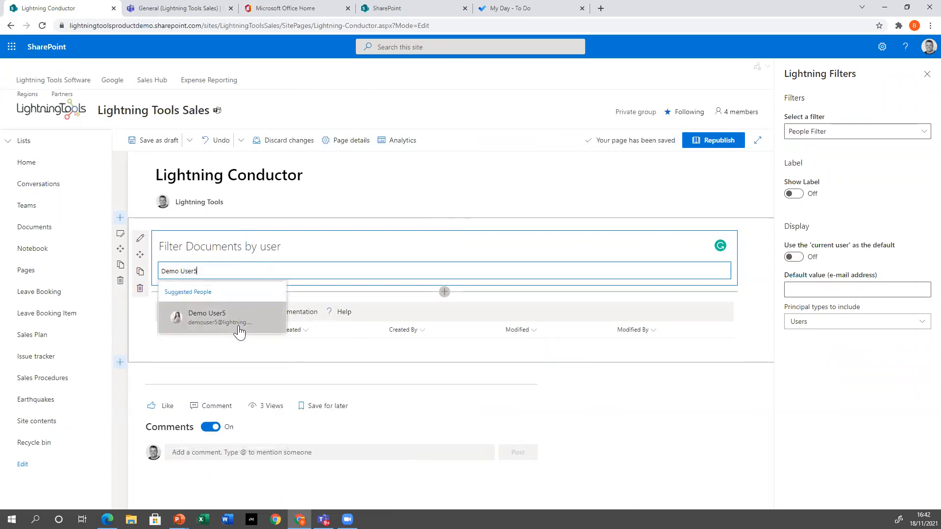
click(239, 332)
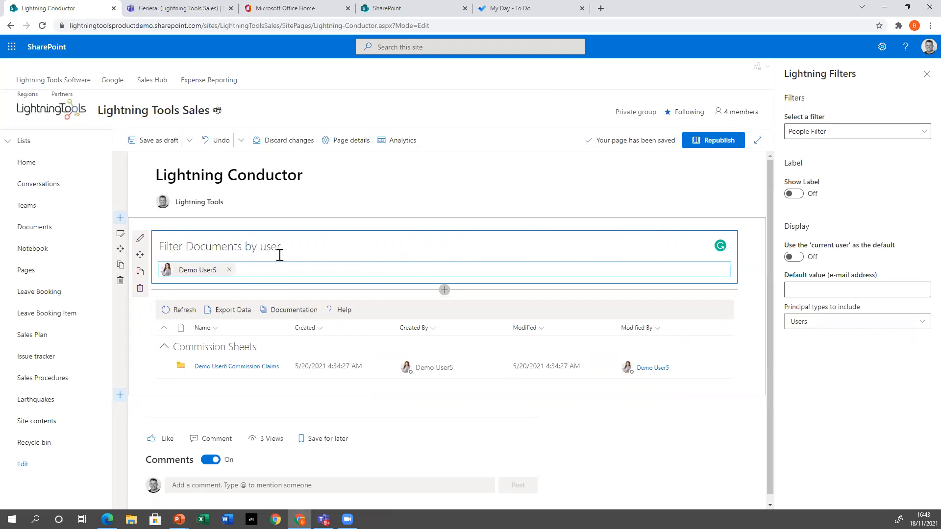
Step: Delete the people filter web part and clear the configuration of the Lightning Conductor's Default view
click(140, 288)
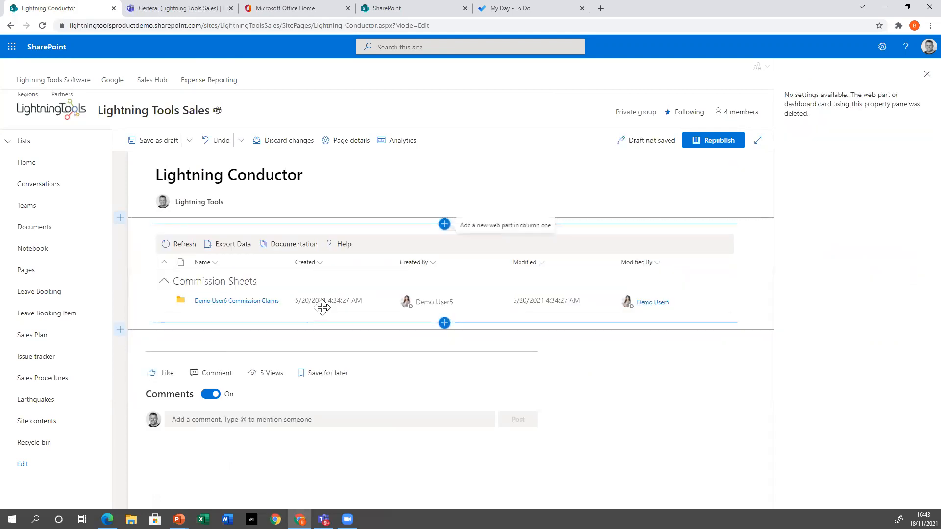
click(336, 248)
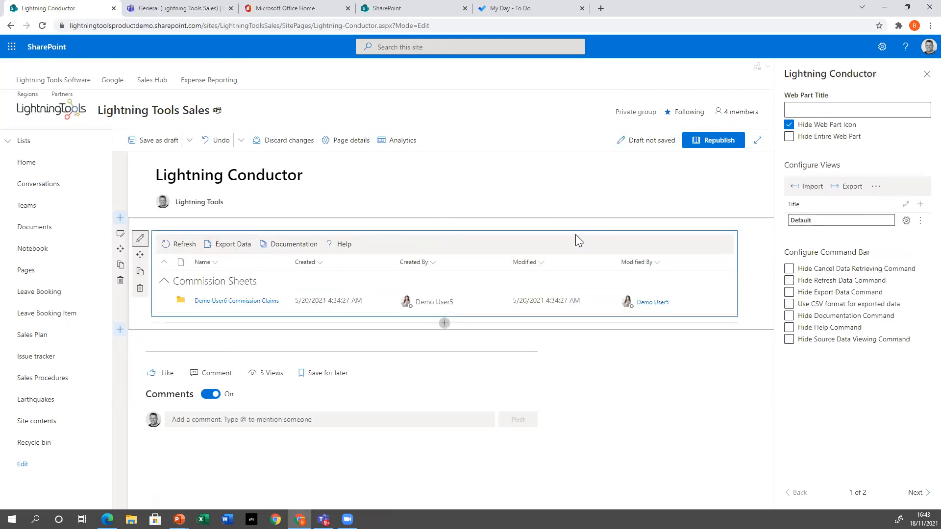
click(919, 221)
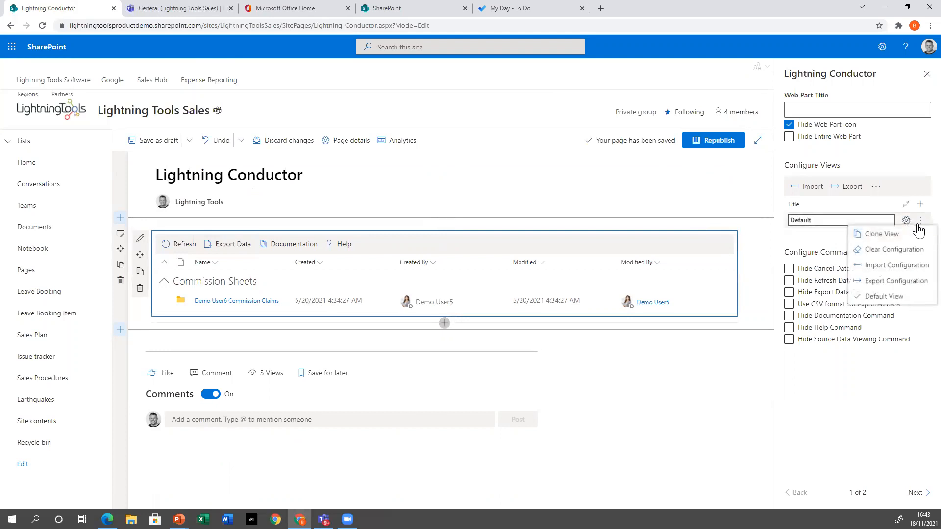
click(894, 250)
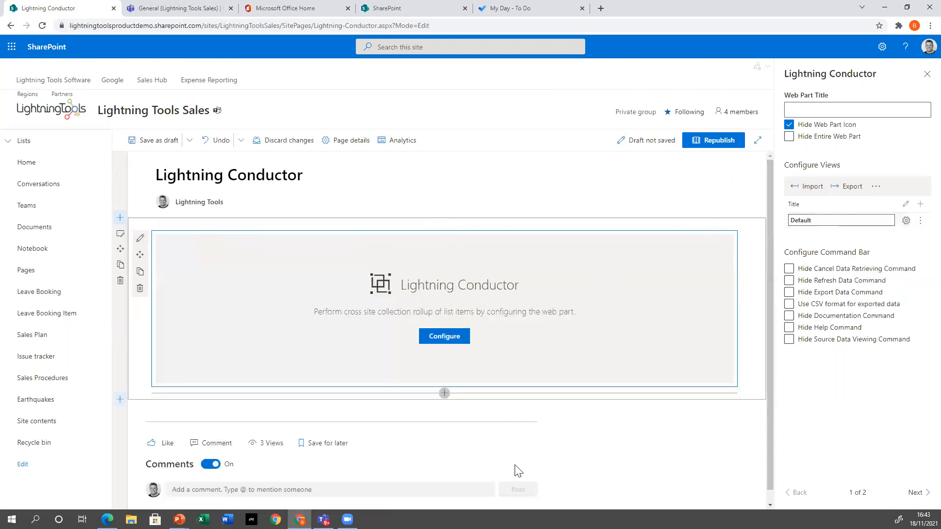
Step: Configure the Lightning Conductor to show all Tasks from Current Site and Associated Sites in Grid View with person avatars, and save
click(444, 338)
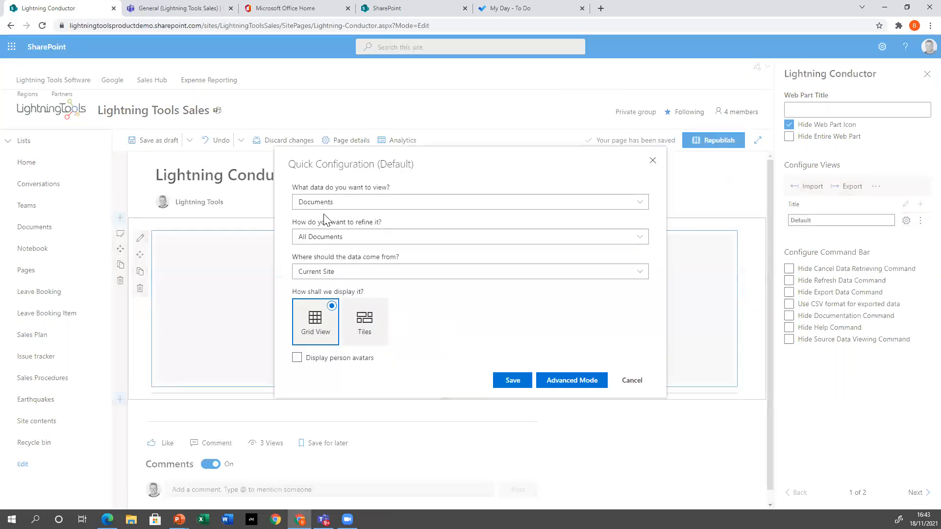
click(344, 203)
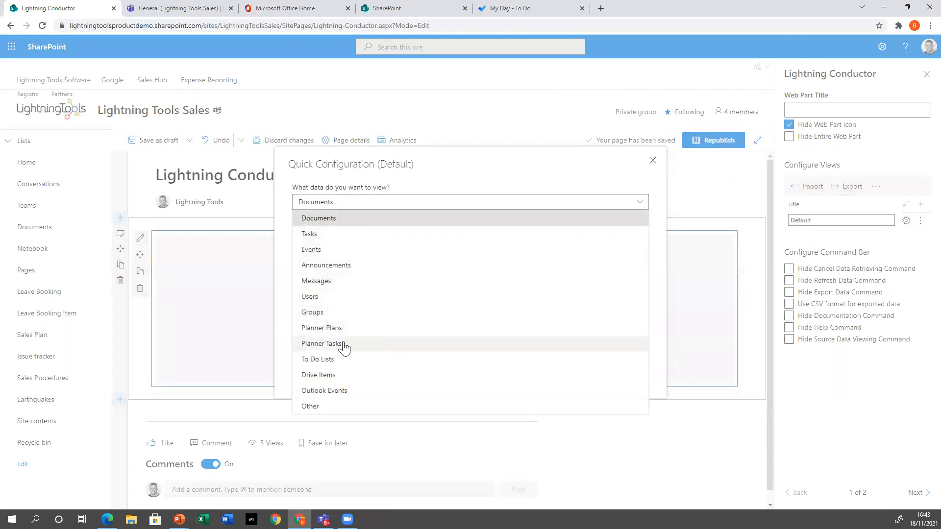
click(313, 234)
click(360, 278)
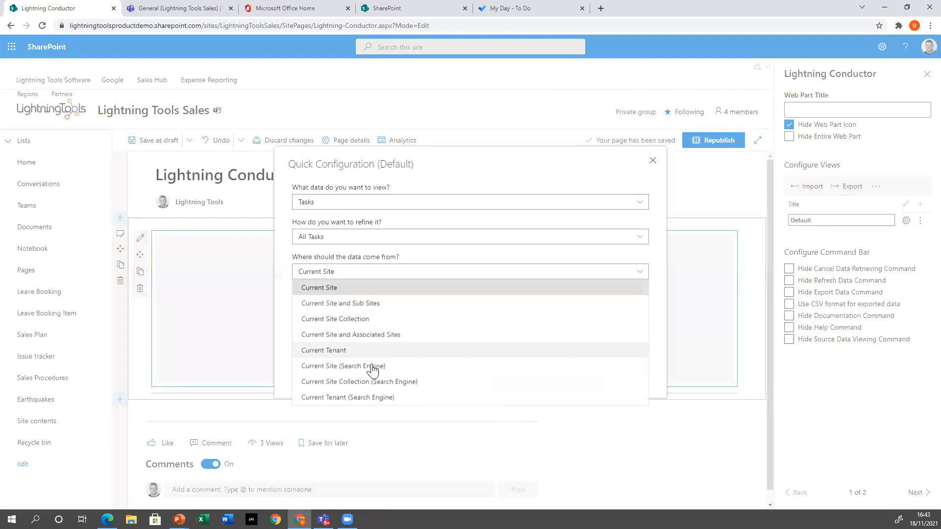
click(376, 338)
click(307, 363)
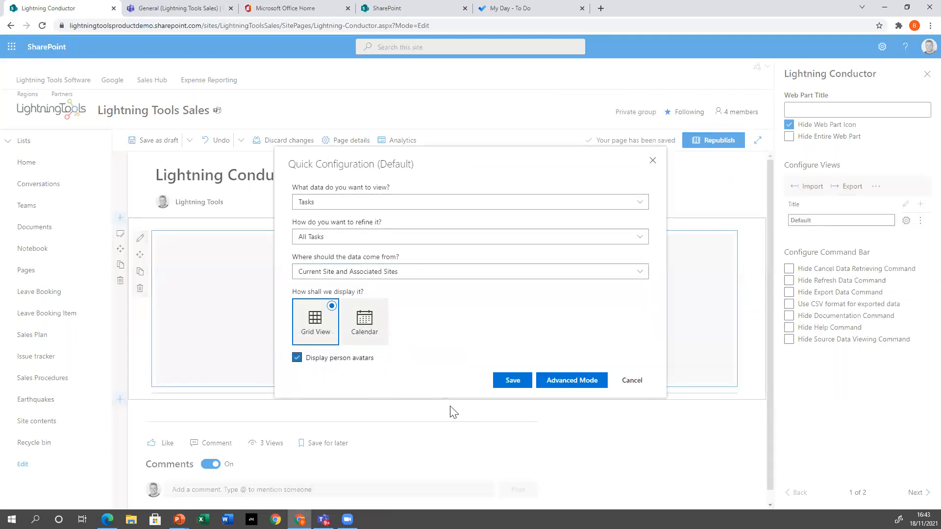
click(513, 380)
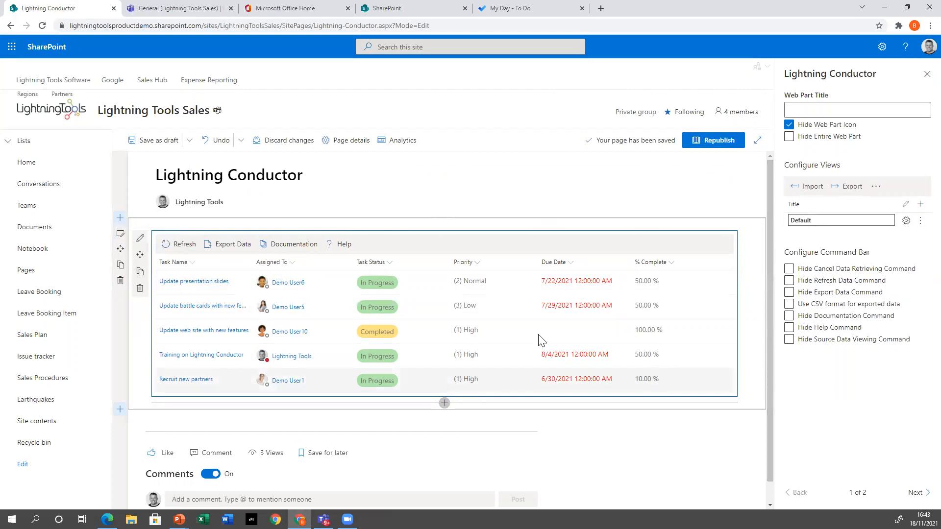
Step: Change the layout of the section holding the Lightning Conductor to two columns
click(120, 234)
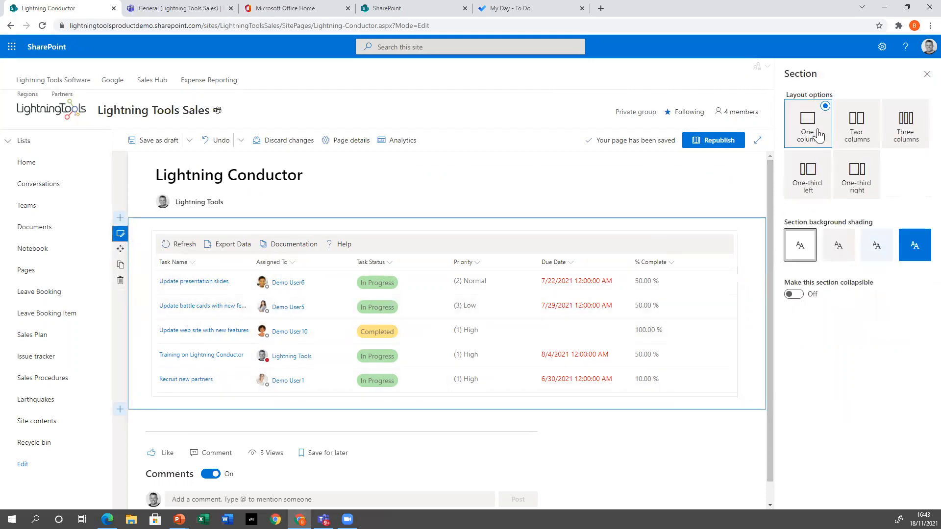
click(857, 123)
click(926, 74)
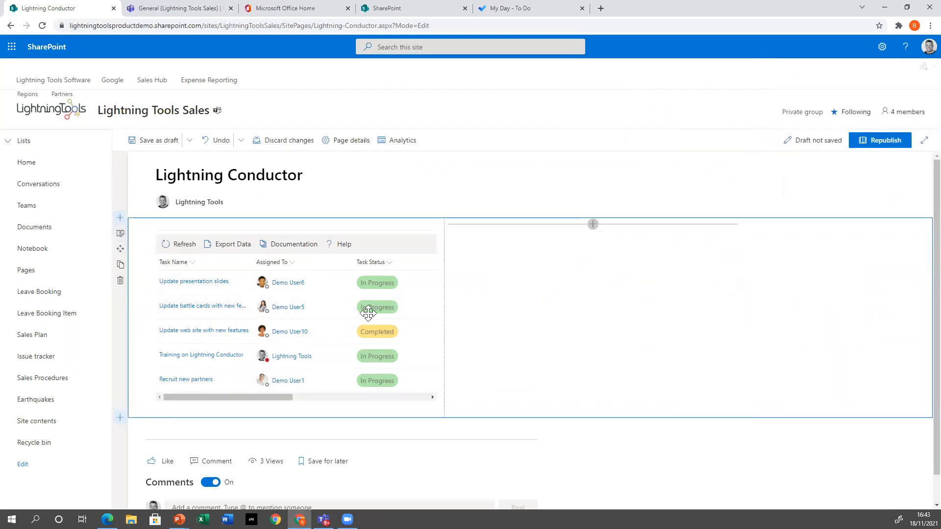
Step: Hide the Due Date column in the Lightning Conductor's task grid
drag(270, 399, 382, 402)
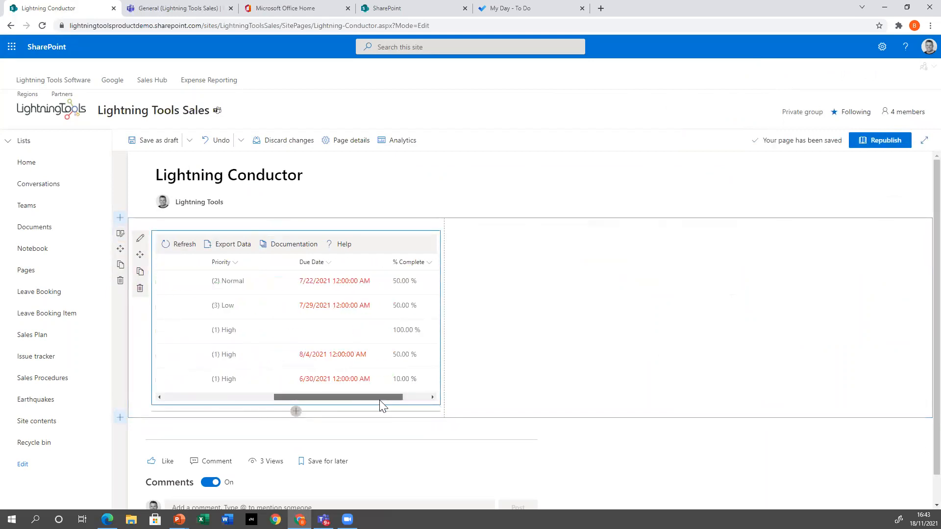
click(329, 264)
mouse_move(343, 342)
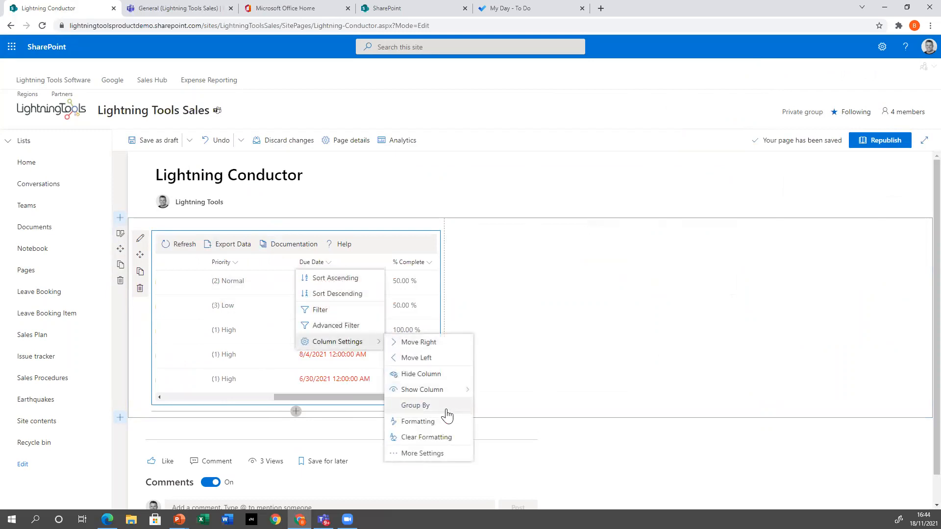
click(420, 374)
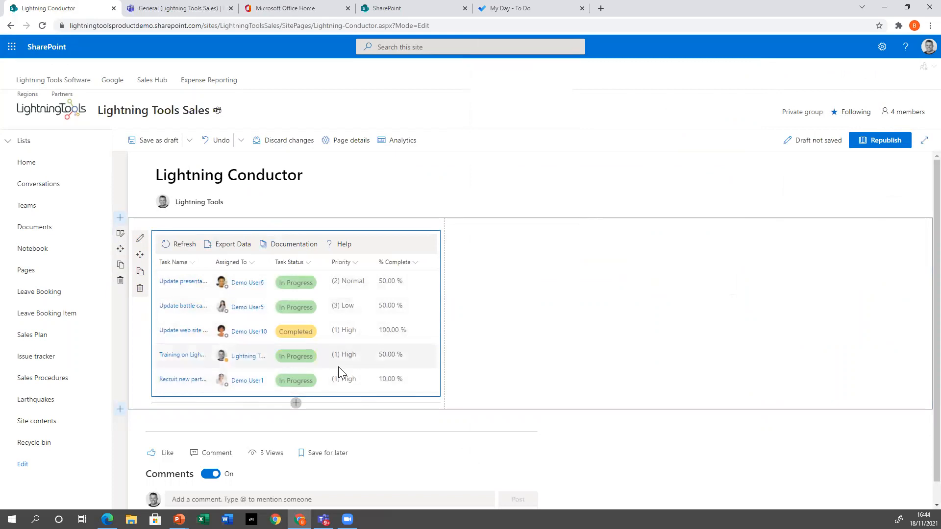
Step: Add a Lightning Data Viewer web part to the section's empty column
mouse_move(559, 249)
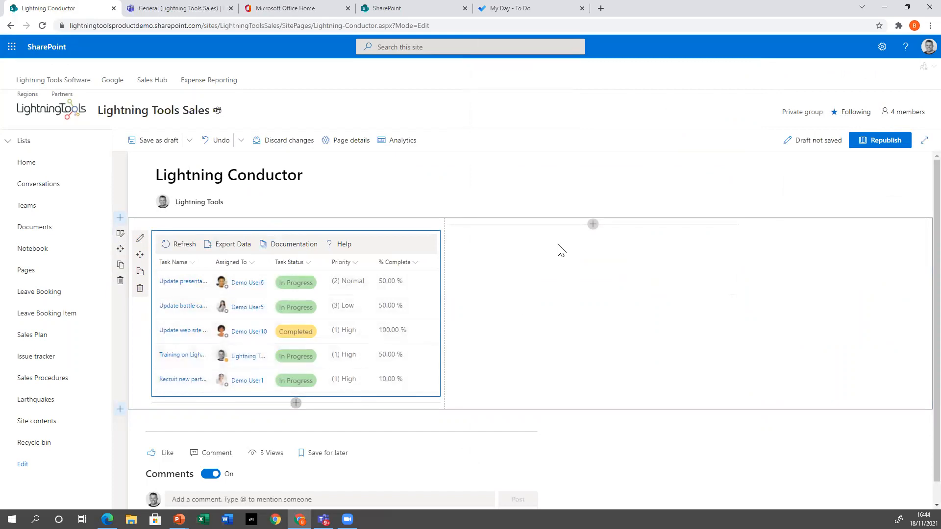
click(593, 225)
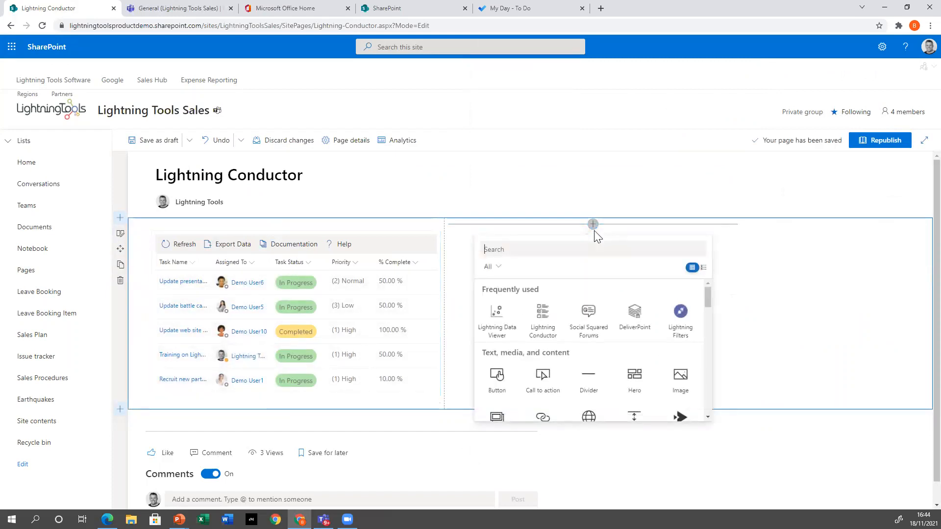
click(495, 316)
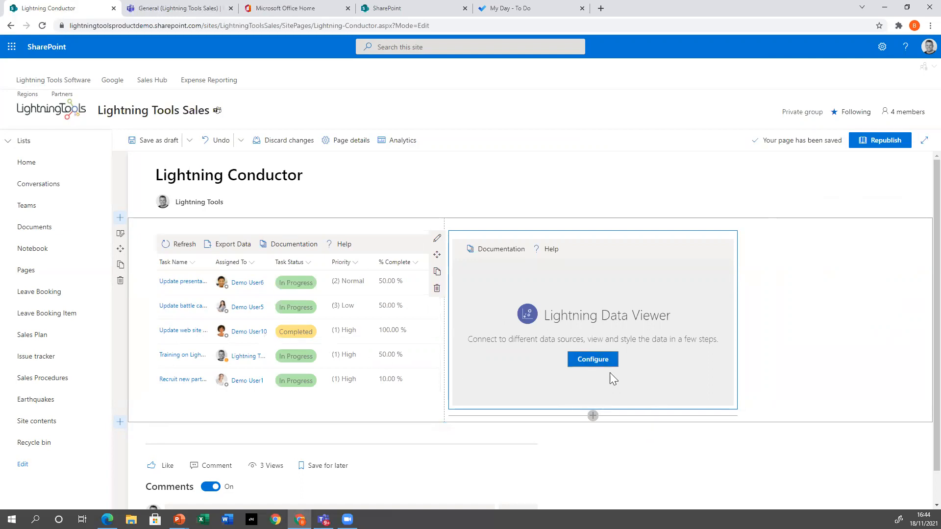
Step: Set the Data Viewer's data source provider to Current Page Data Source and its display provider to Charts view
click(601, 358)
click(502, 195)
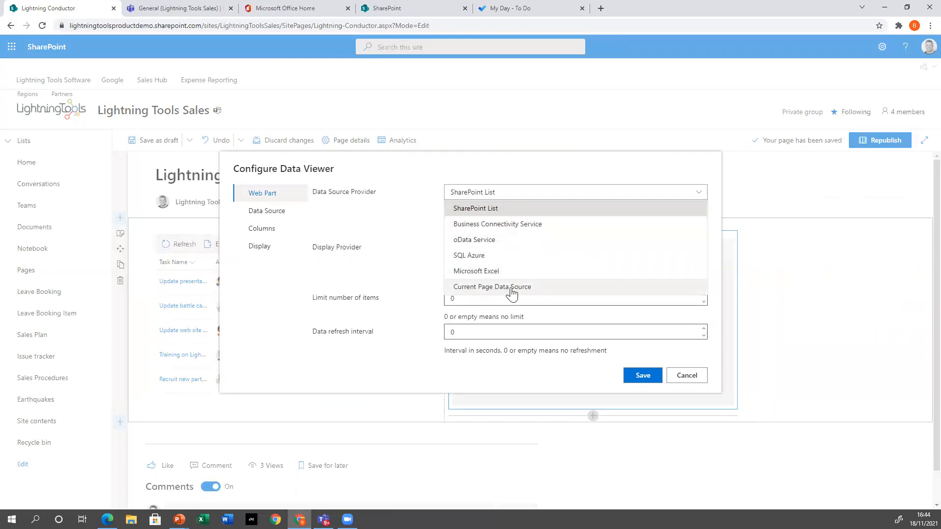
click(523, 289)
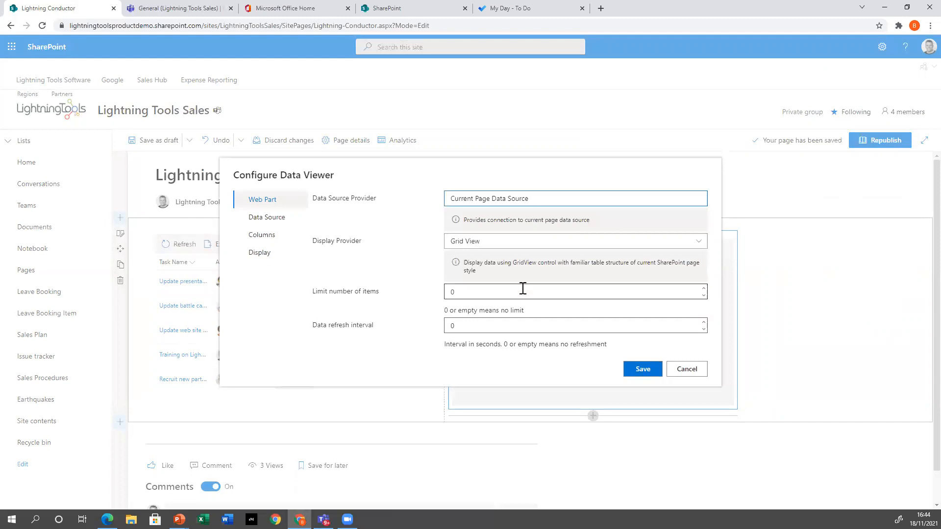
click(518, 245)
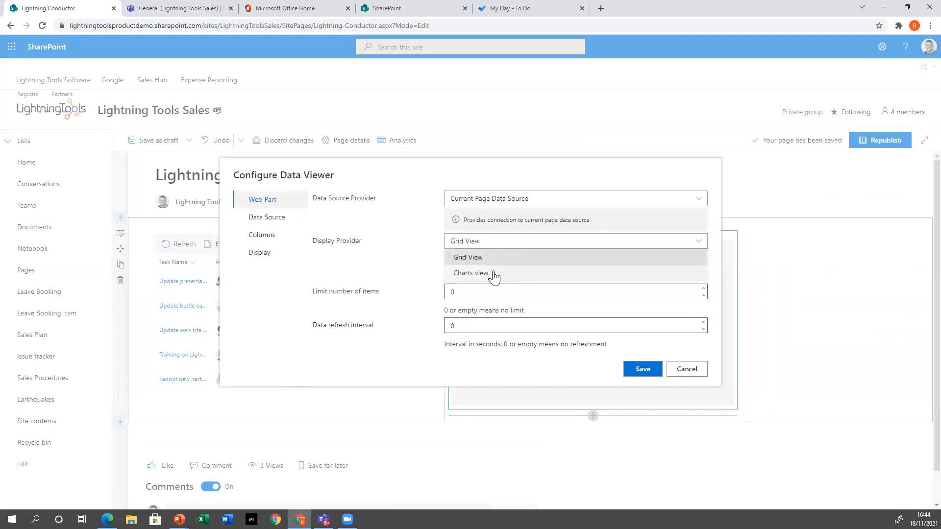
click(495, 273)
Step: Connect the Data Viewer's data source to the Retrieved Items of the Lightning Conductor and save the connection
click(285, 224)
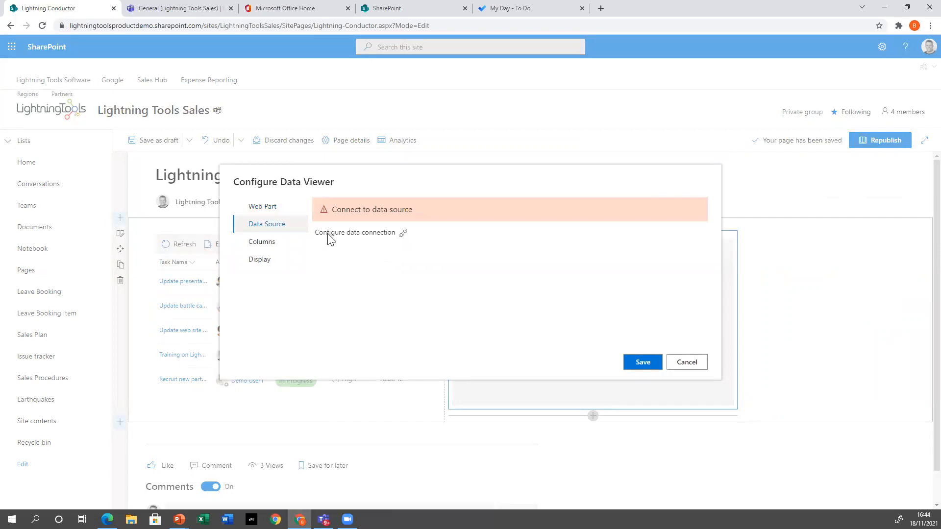
click(403, 234)
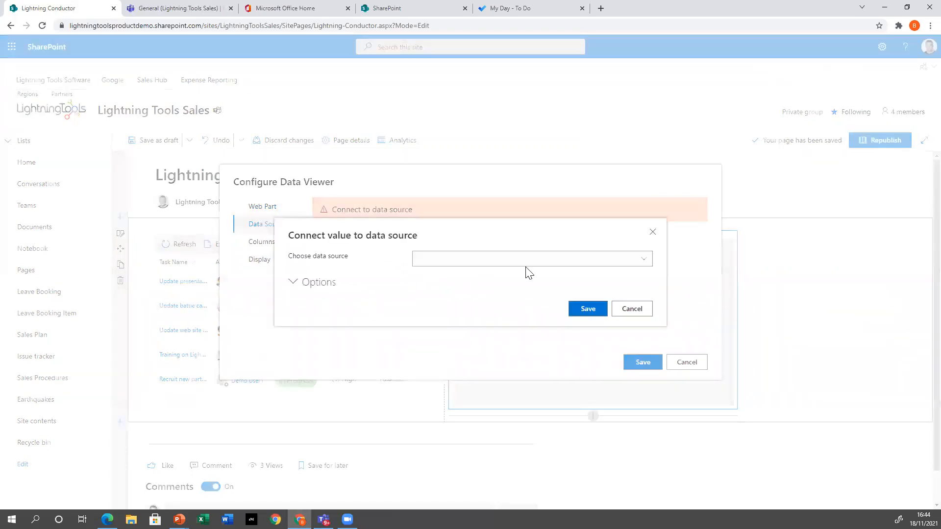
click(643, 260)
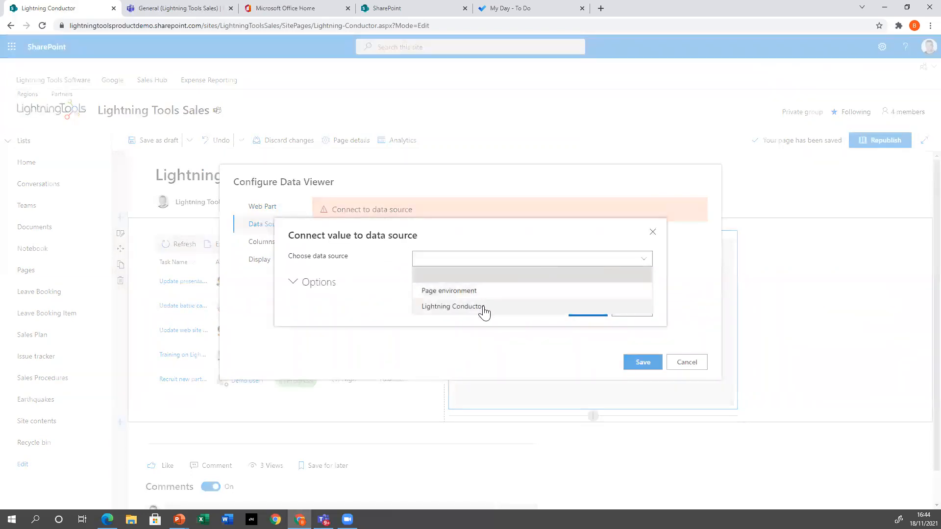
click(453, 307)
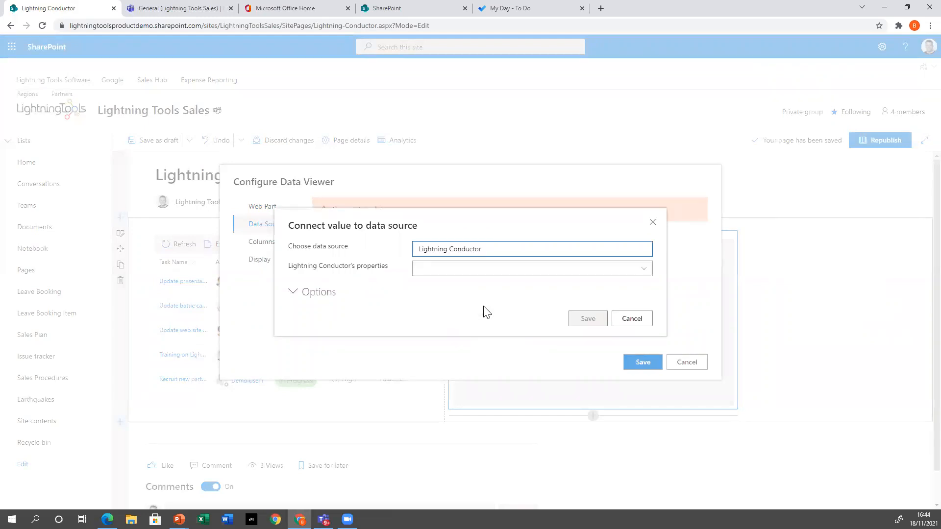
click(634, 272)
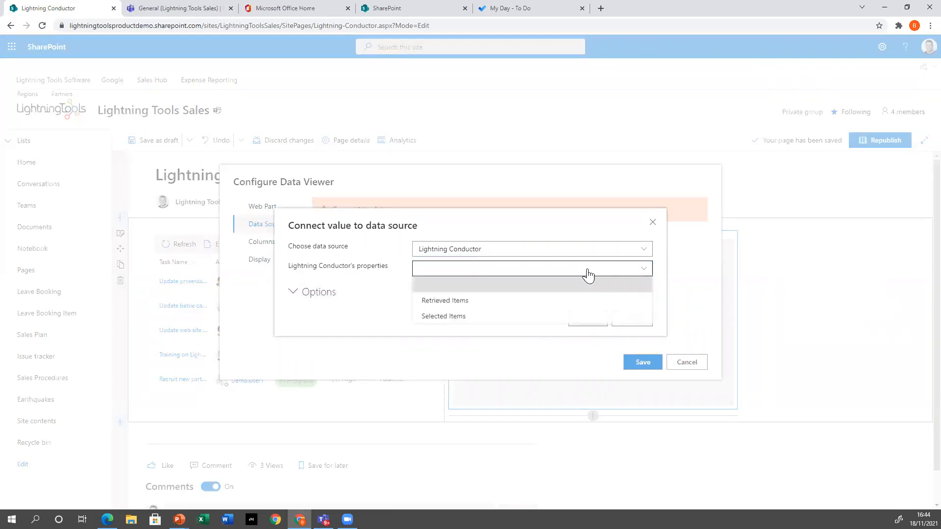
click(443, 302)
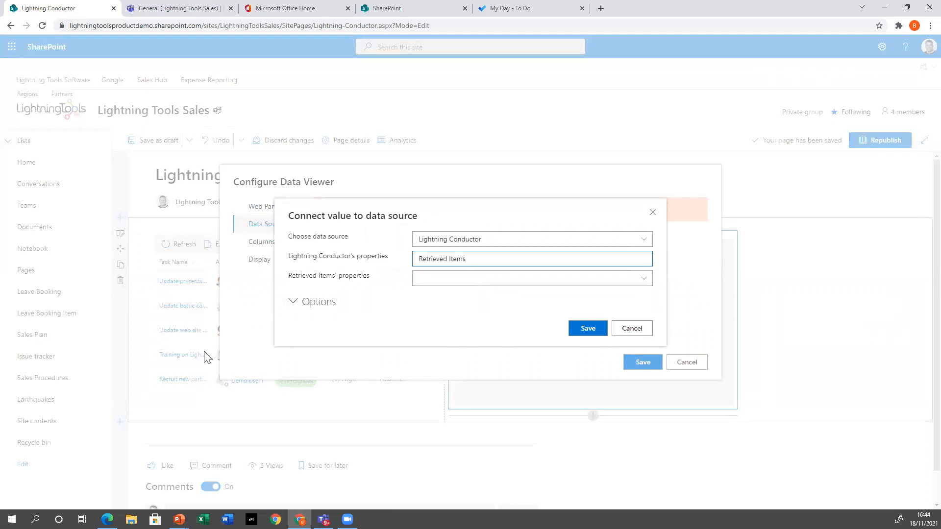
click(583, 331)
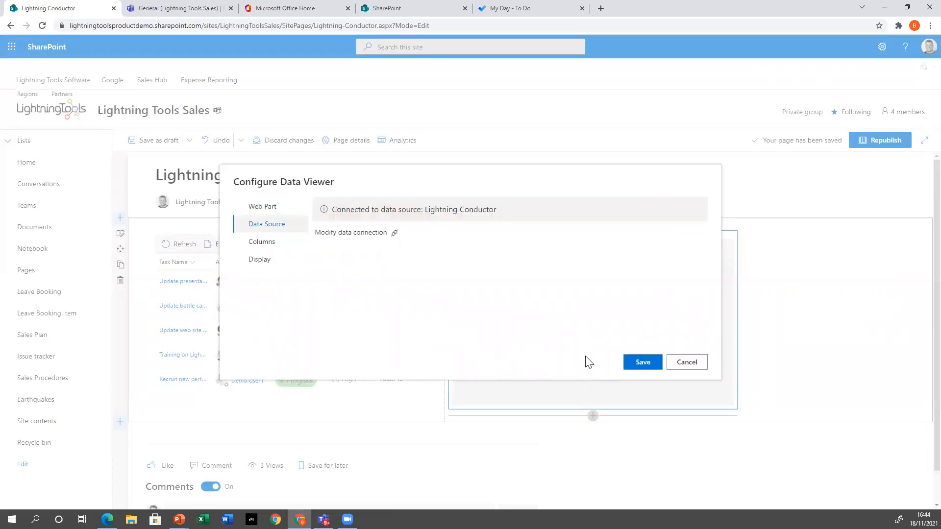
Step: Select the ID and Priority columns for the Data Viewer
click(278, 242)
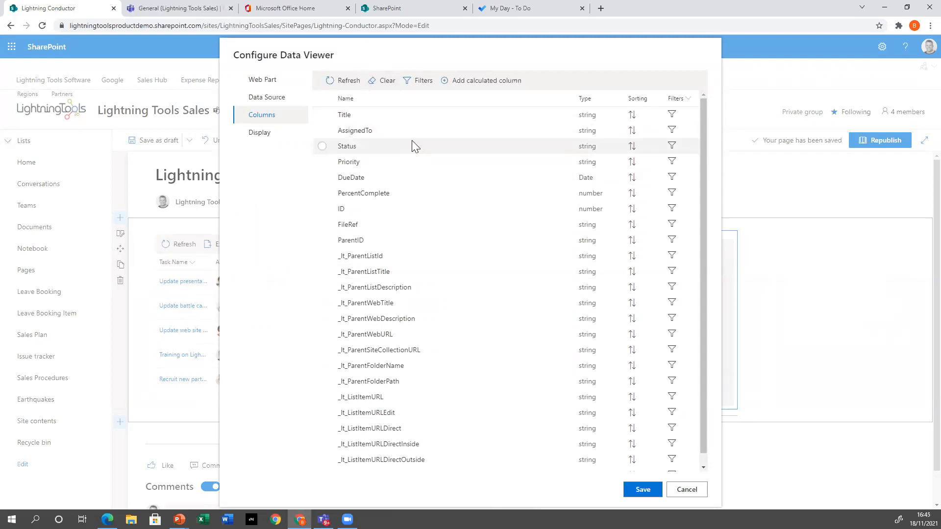
click(322, 210)
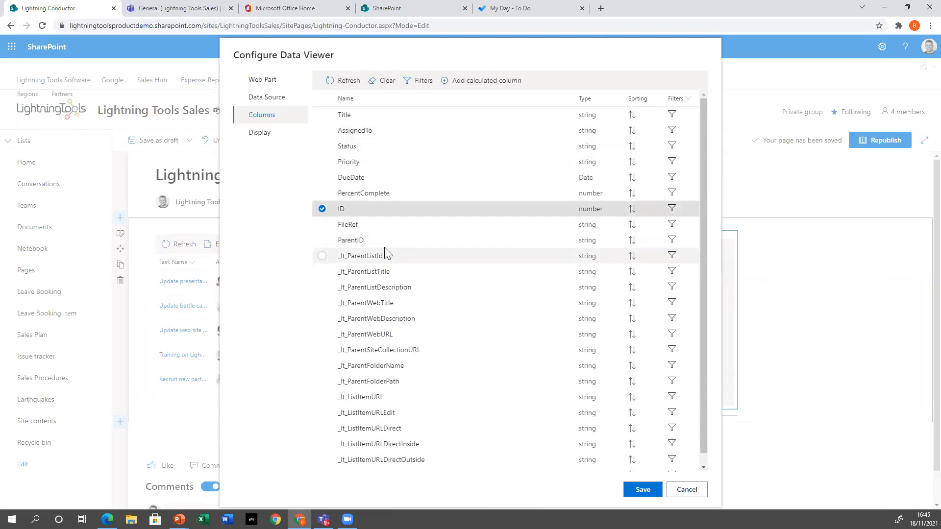
click(322, 163)
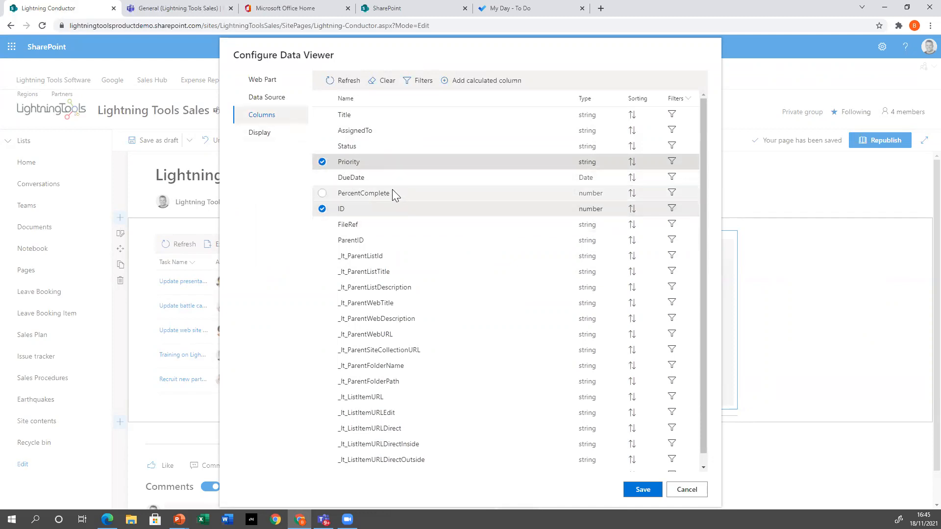
Step: Set the Data Viewer's chart type to Pie & Donut and enable grouping of its slices
click(267, 133)
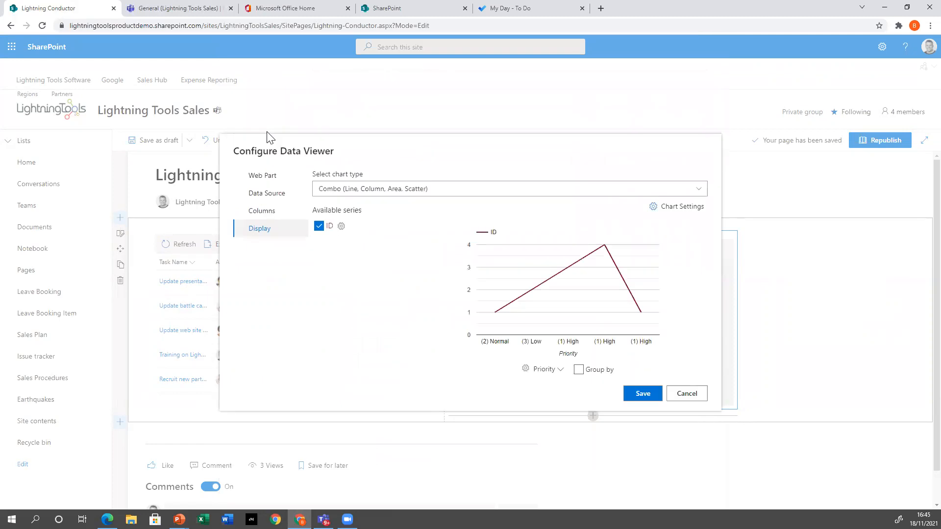
click(698, 189)
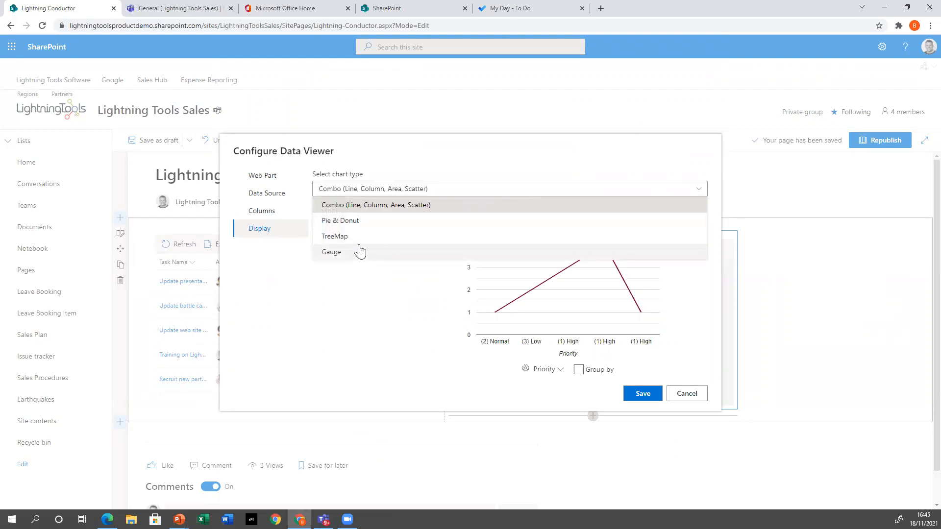
click(368, 220)
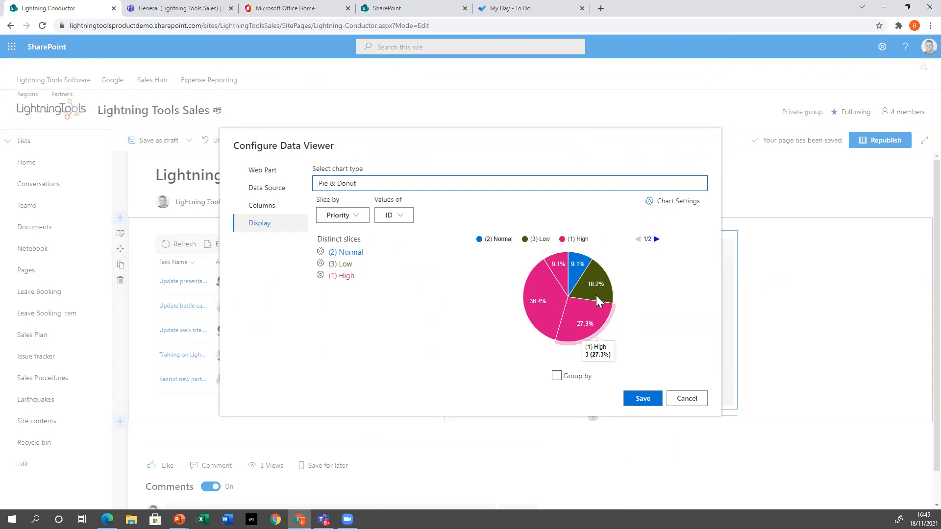
click(557, 376)
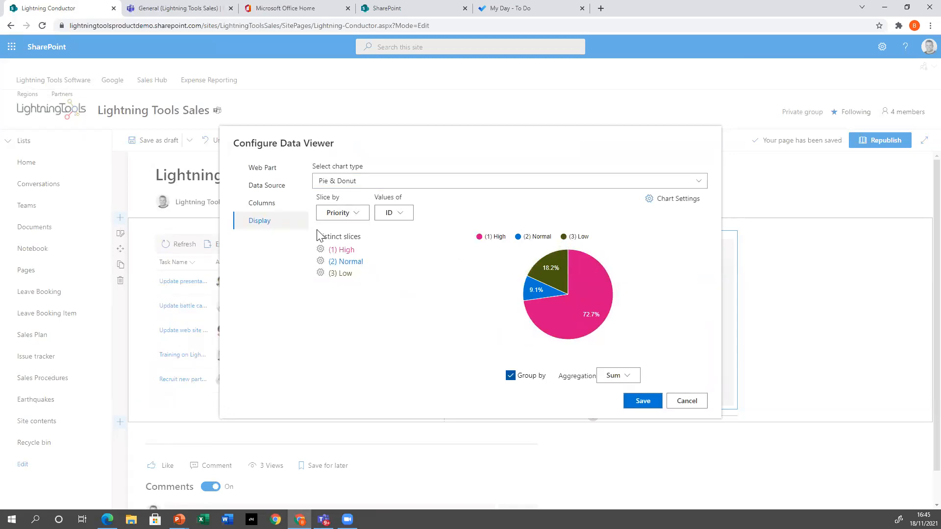
Step: Set the "(1) High" slice to the theme color and save its slice settings
click(360, 265)
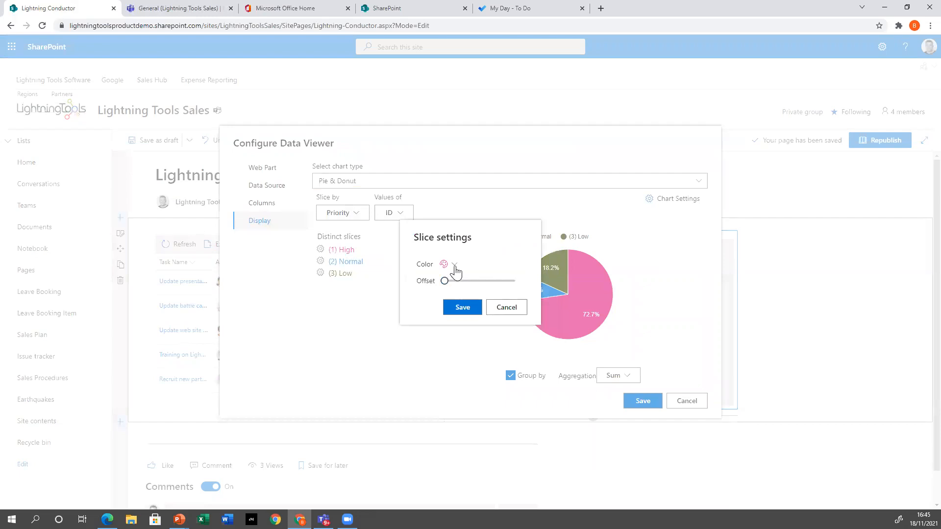
click(454, 265)
click(479, 261)
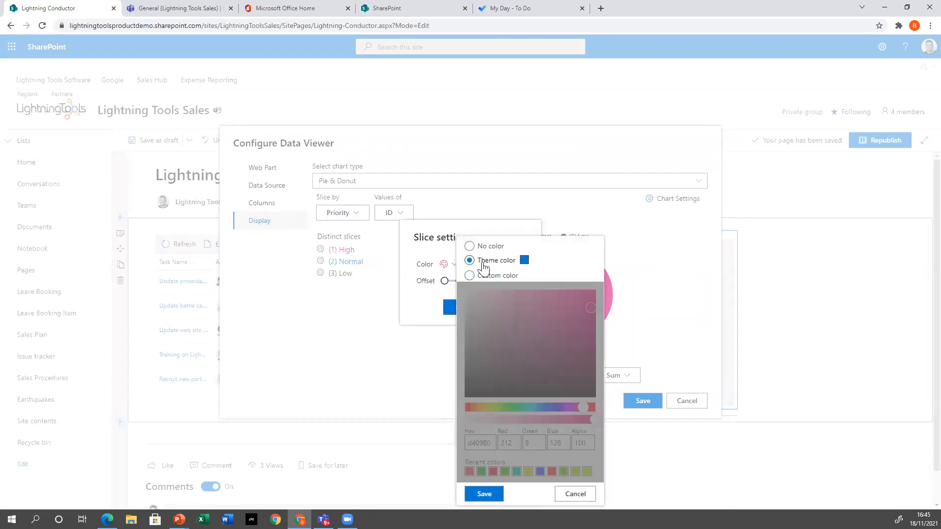
click(485, 494)
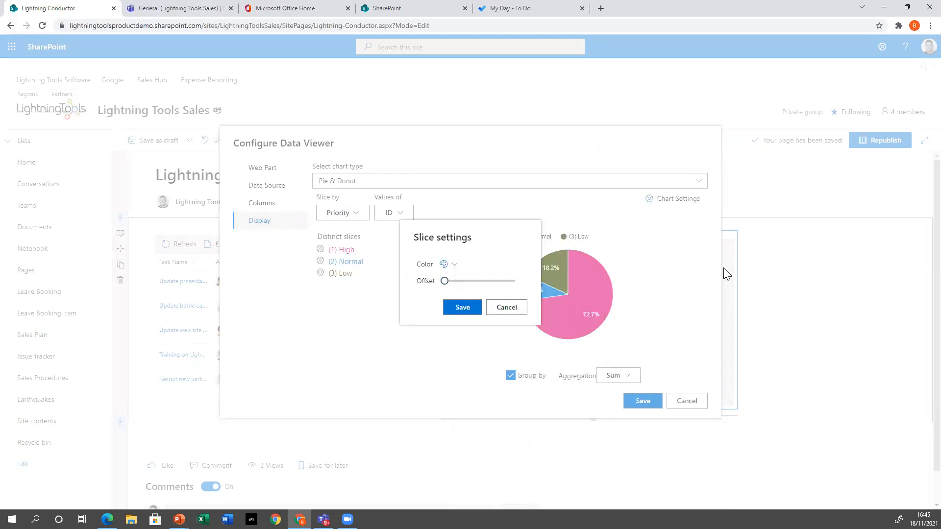
click(460, 308)
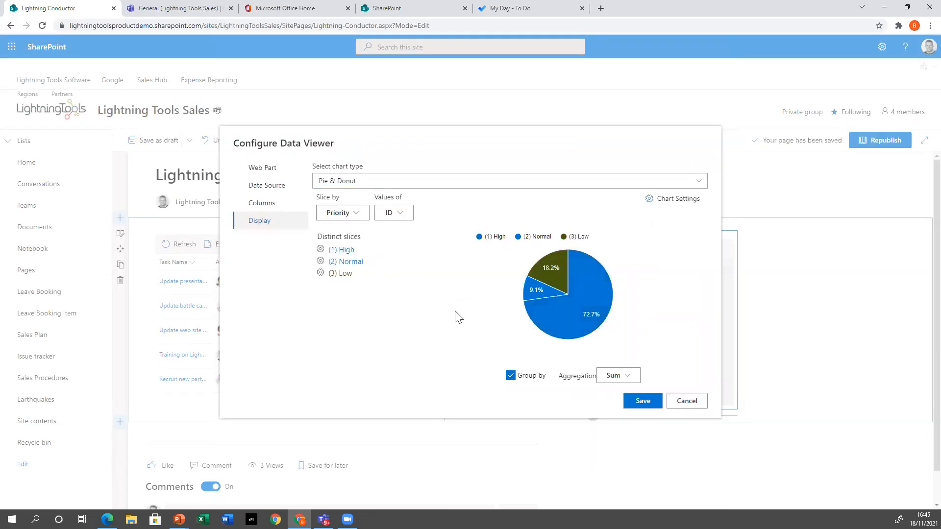
Step: Try to give the "(2) Normal" slice the custom color 0078d4 with alpha of about 48.75 and save its slice settings
click(319, 264)
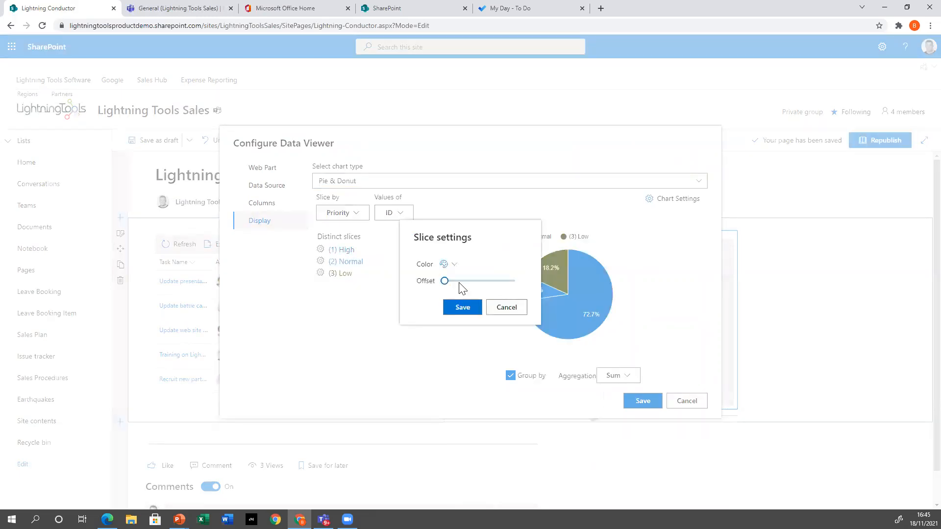
click(447, 265)
click(481, 277)
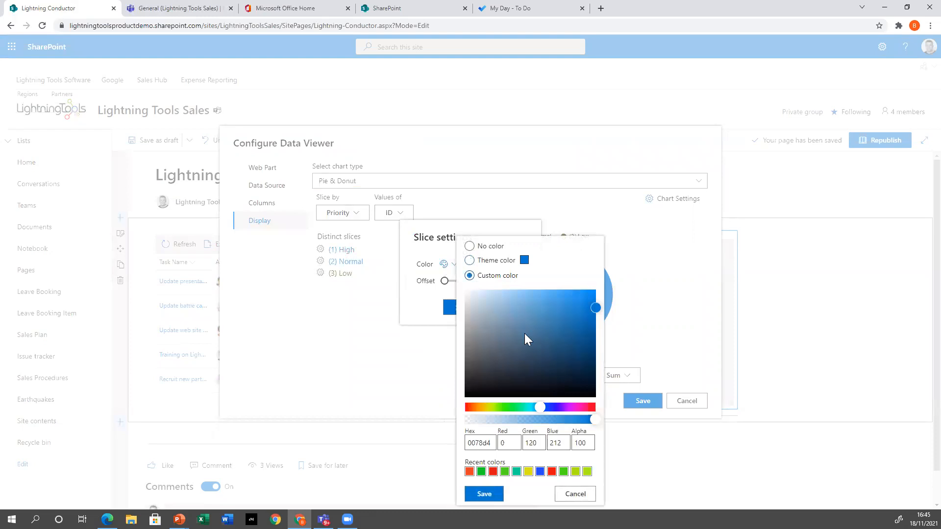
drag(542, 423, 529, 423)
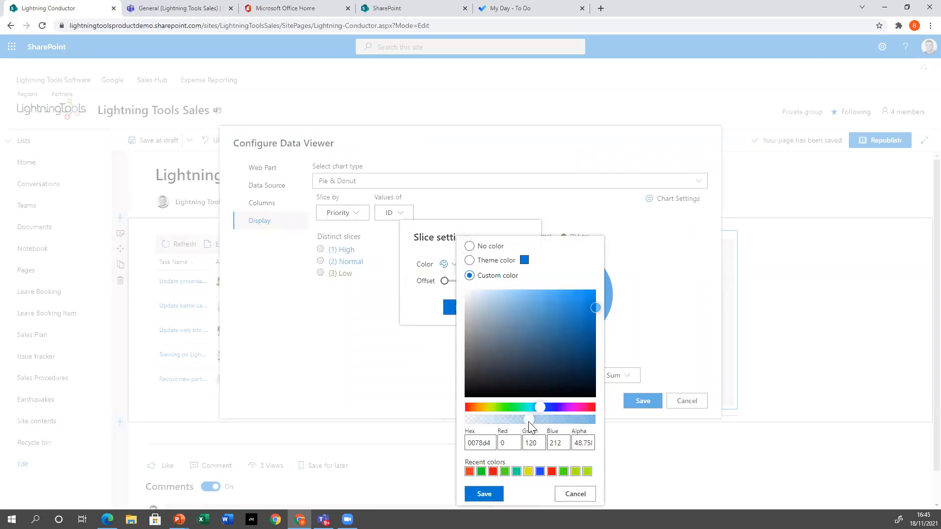
click(491, 500)
click(459, 310)
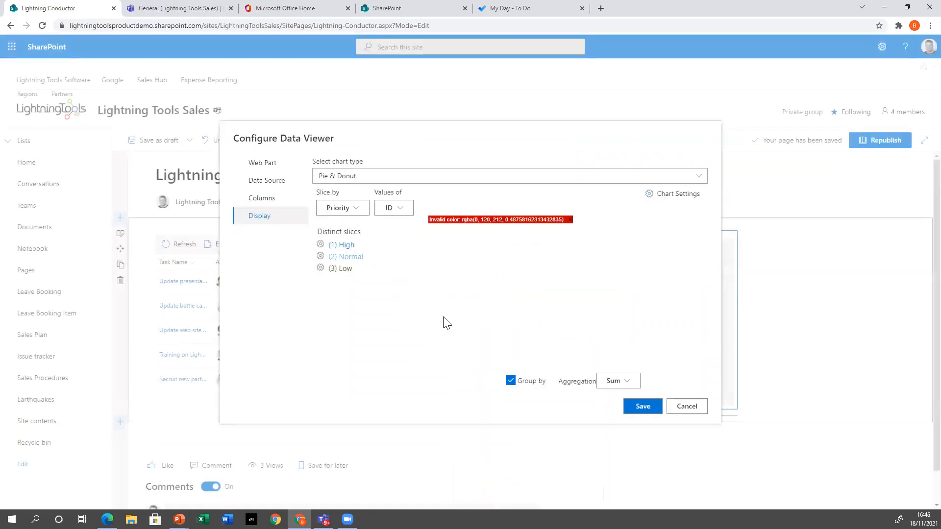
Step: Set the "(2) Normal" slice to the custom cyan color 10e8db with alpha 100 and save its slice settings
click(321, 256)
click(449, 267)
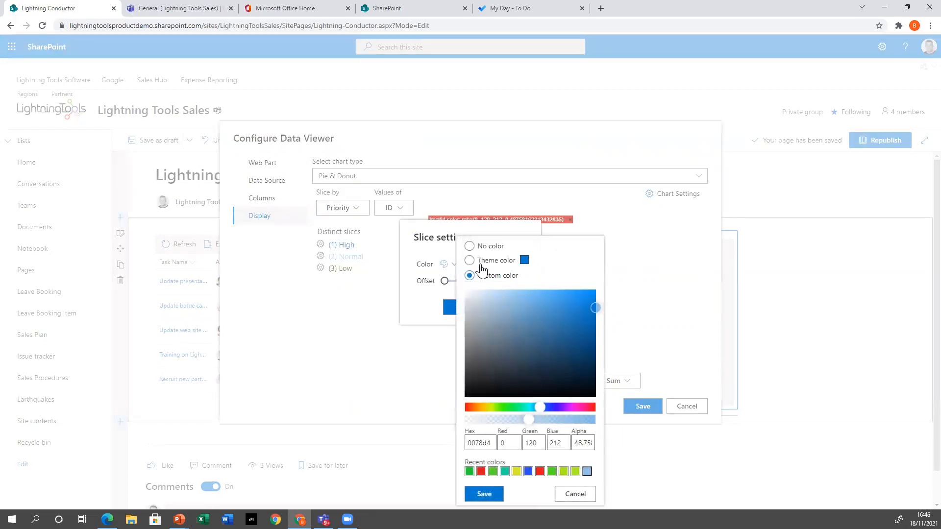
click(559, 310)
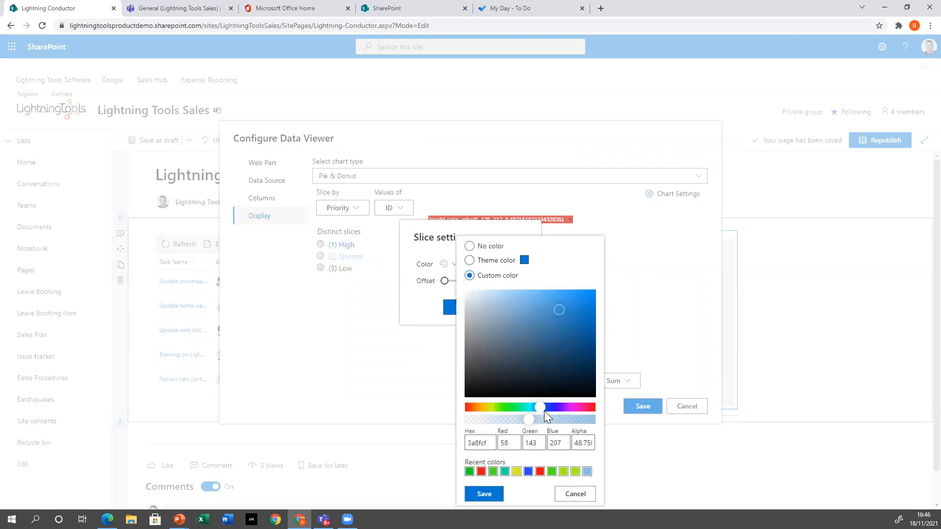
drag(529, 423, 625, 427)
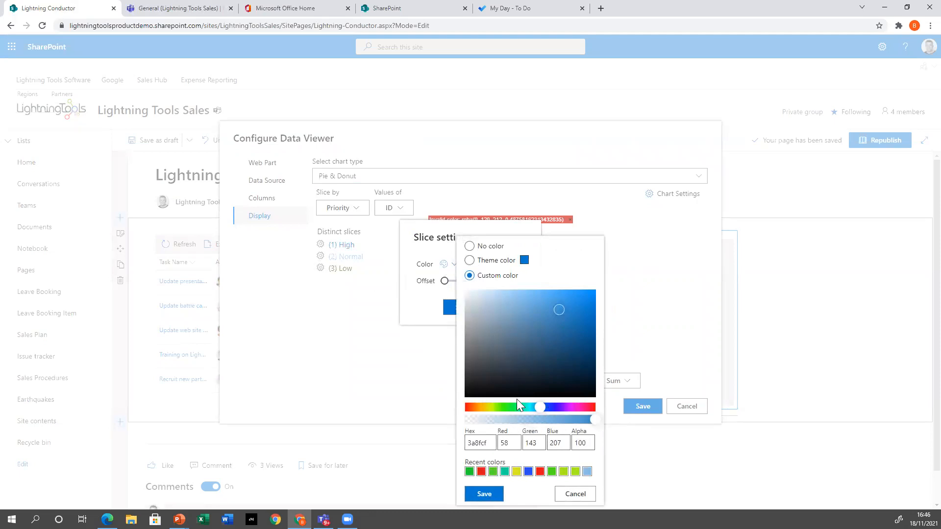
click(528, 407)
click(587, 300)
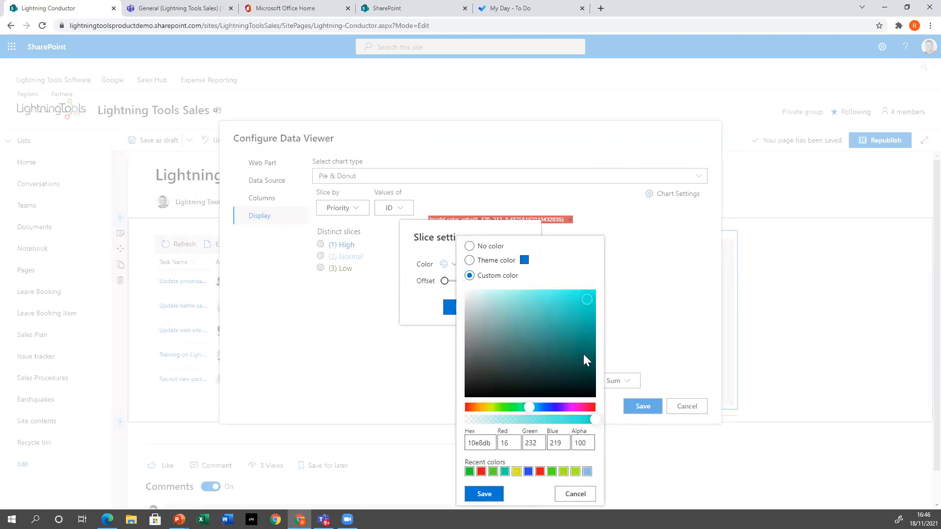
click(498, 489)
click(460, 308)
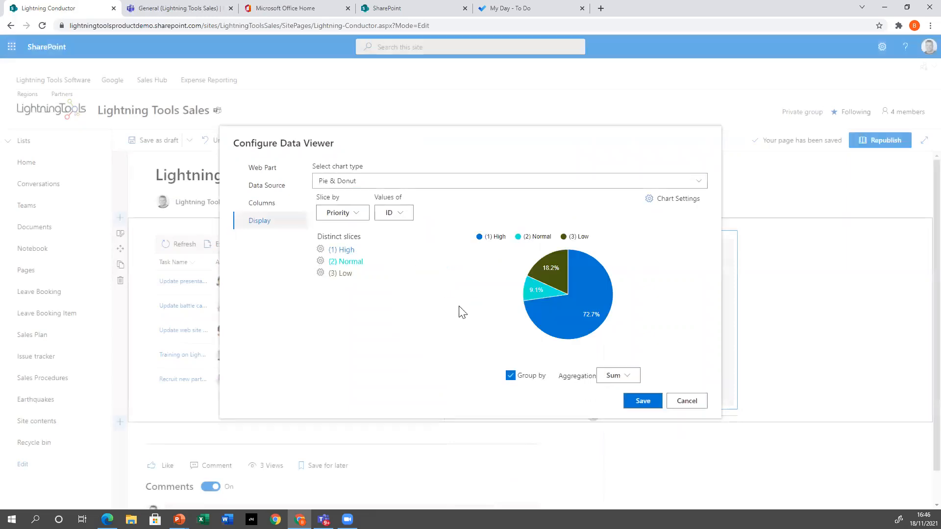
Step: Try to apply the recent semi-transparent blue 0078d4 to the "(3) Low" slice and save its slice settings
click(321, 273)
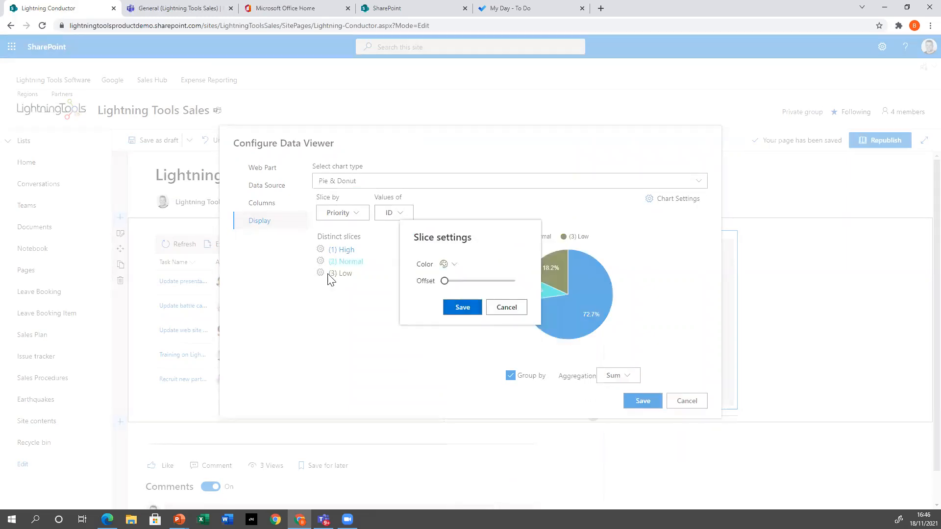
click(452, 266)
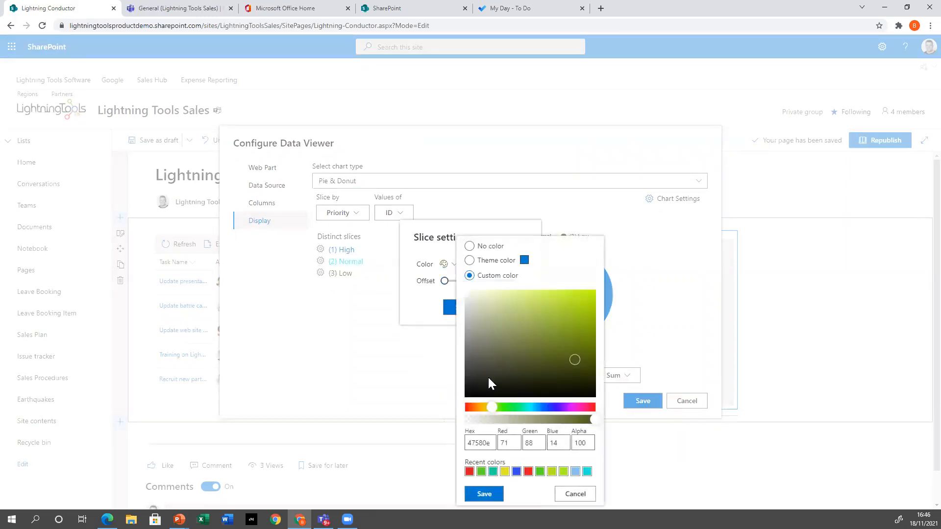
click(575, 471)
click(496, 485)
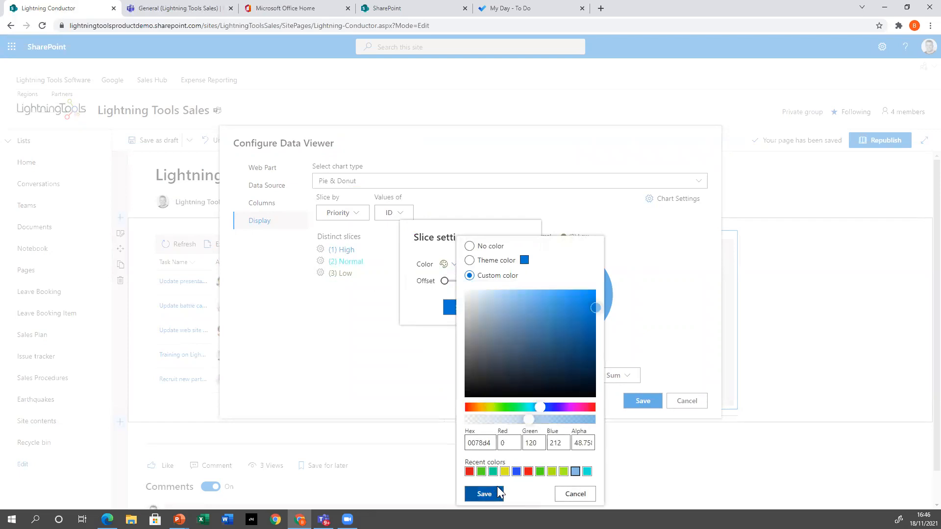
click(460, 309)
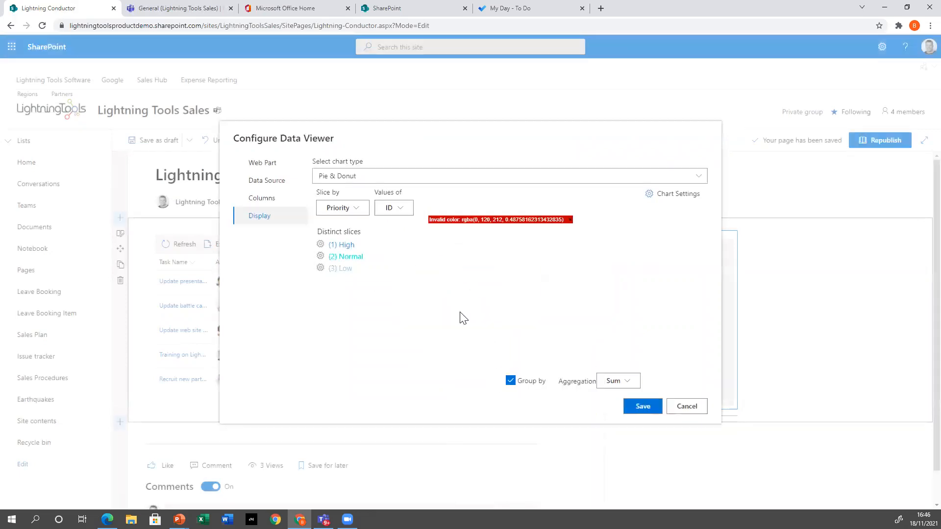
Step: Try to change the "(3) Low" slice to the semi-transparent custom green 2be1a5 and save its slice settings
click(320, 269)
click(445, 265)
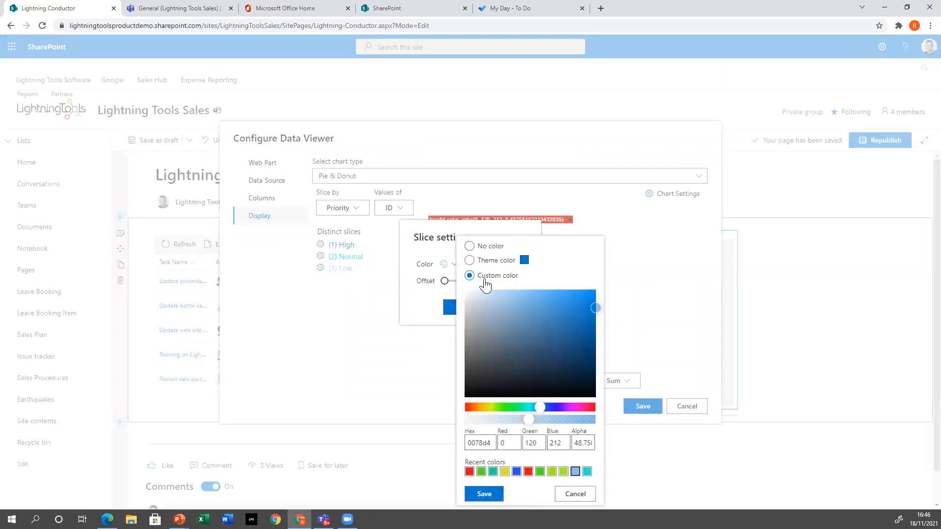
drag(535, 406, 524, 405)
click(571, 302)
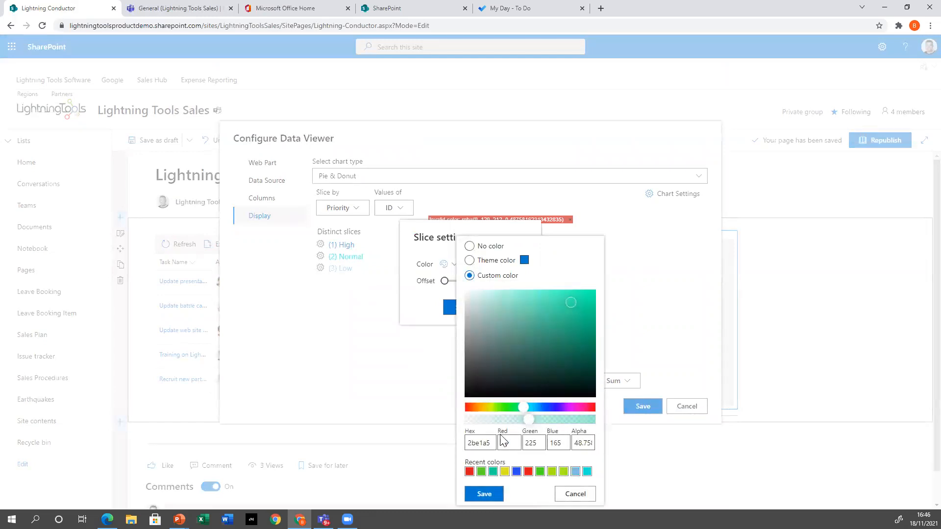
click(484, 495)
click(463, 308)
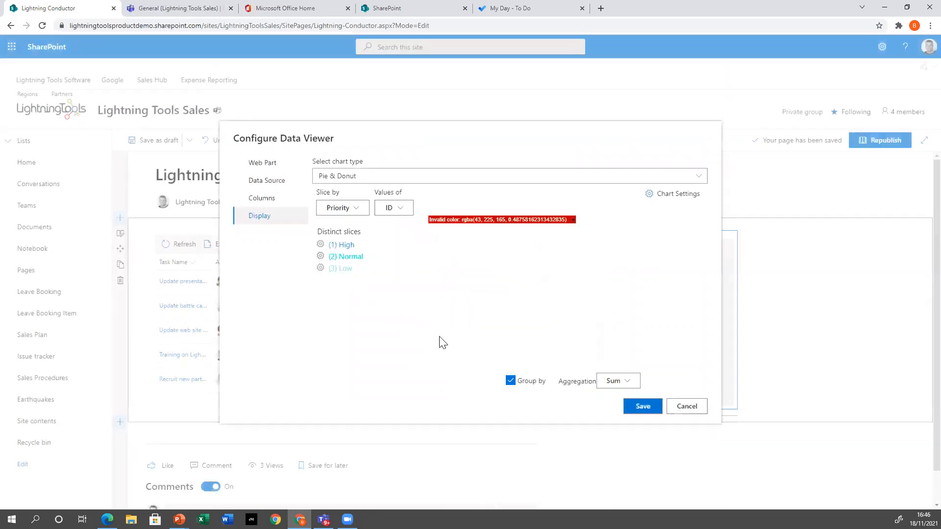
Step: Set the "(3) Low" slice to the red from the recent colors and save its slice settings
click(322, 268)
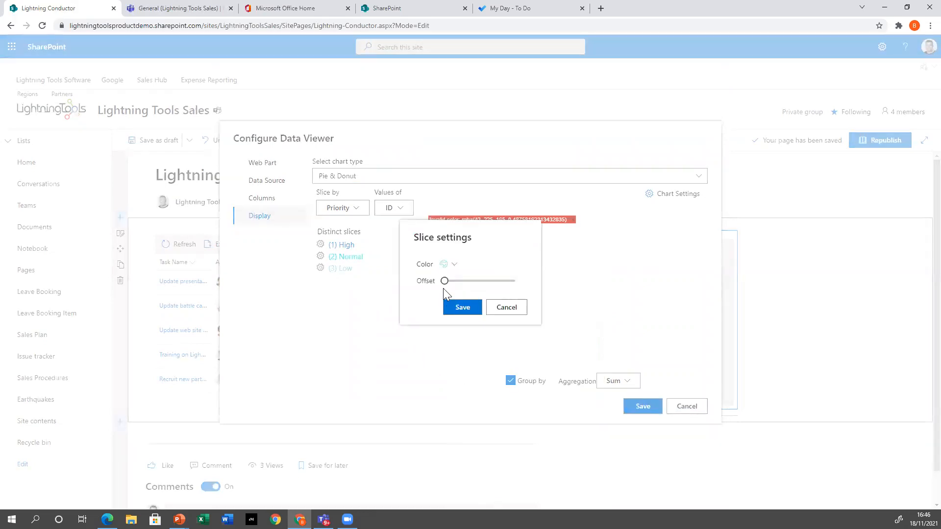
click(454, 264)
click(474, 407)
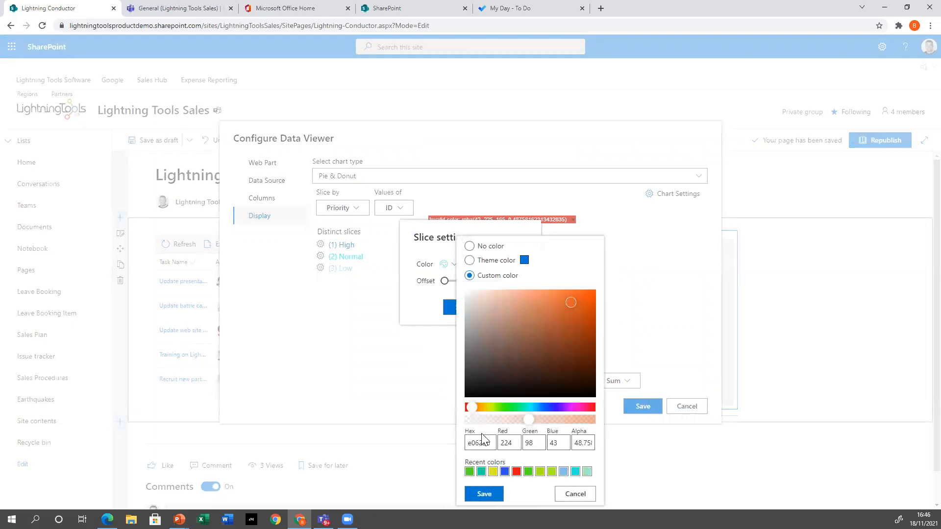
click(516, 471)
click(490, 495)
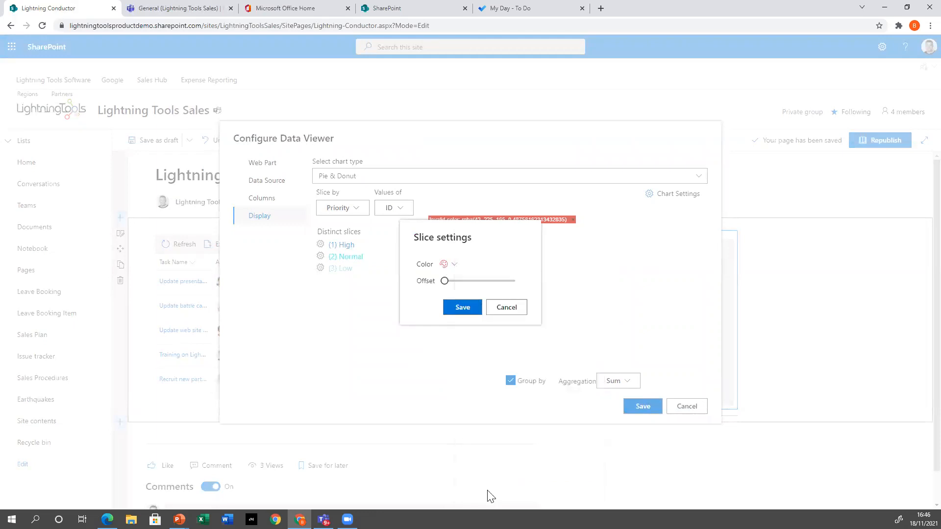
click(462, 308)
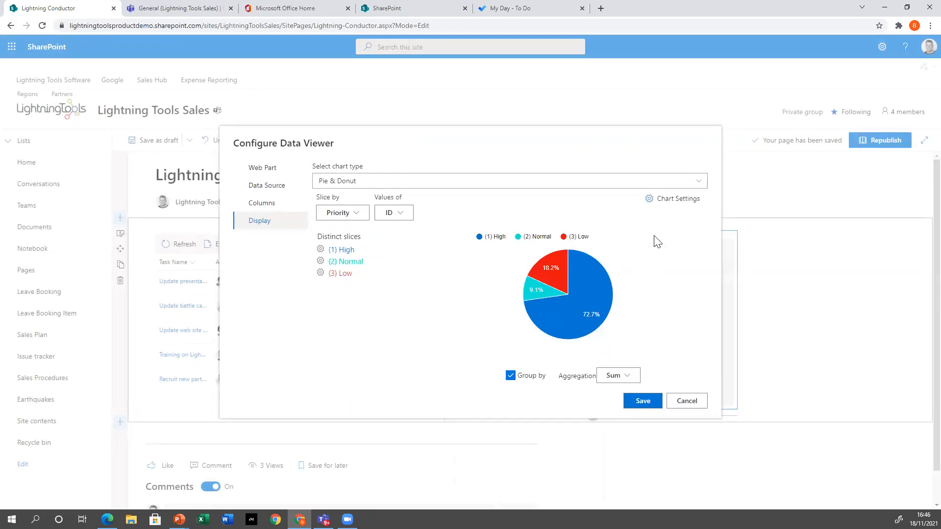
Step: Make the pie chart 3D in the chart settings and save the Data Viewer configuration
click(676, 199)
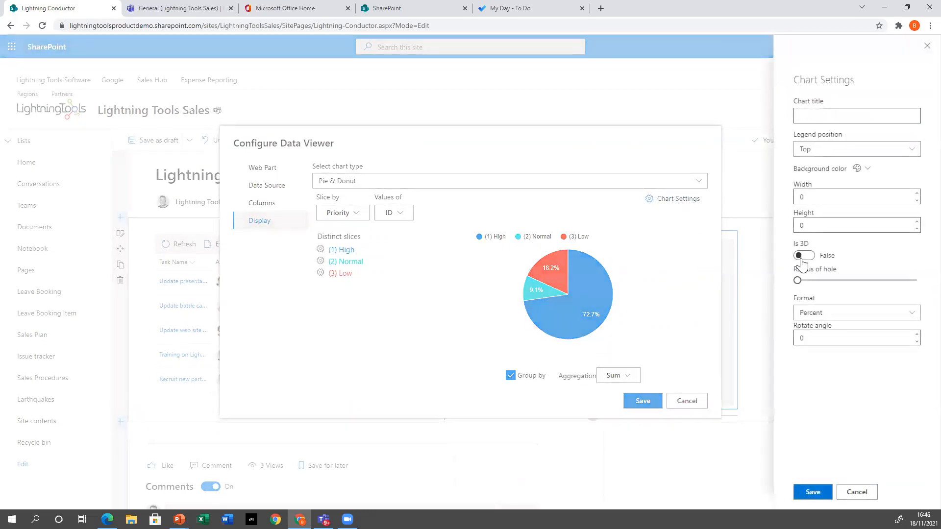
click(798, 256)
click(812, 492)
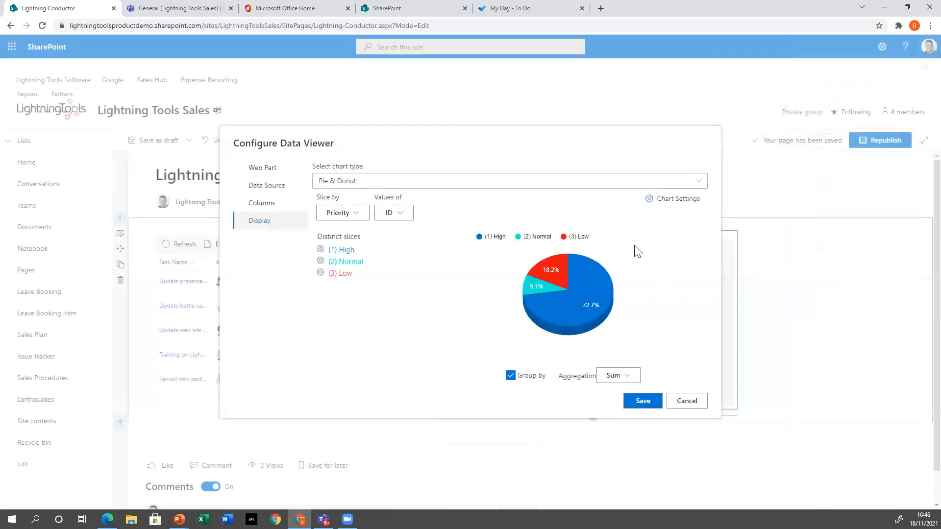
click(653, 401)
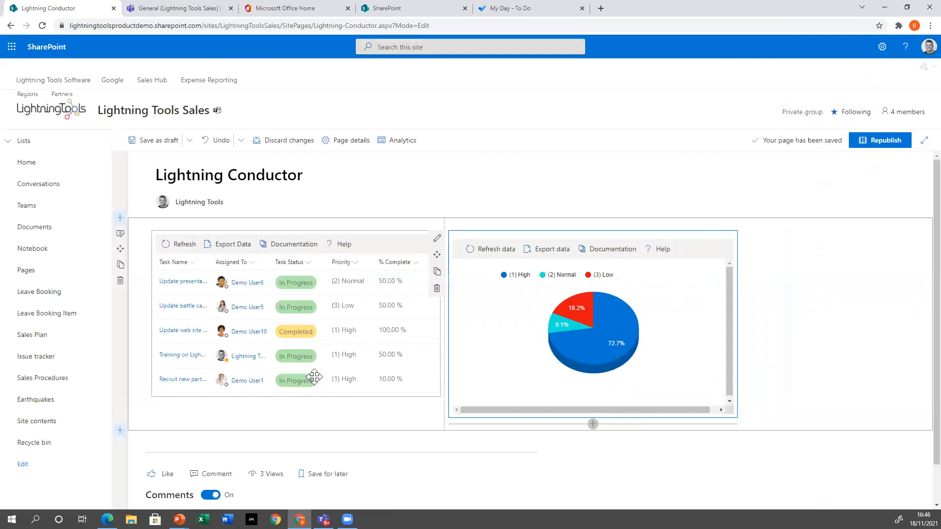
Step: Hide the Refresh data, Export data, Documentation and Help commands of the Lightning Data Viewer web part
mouse_move(590, 318)
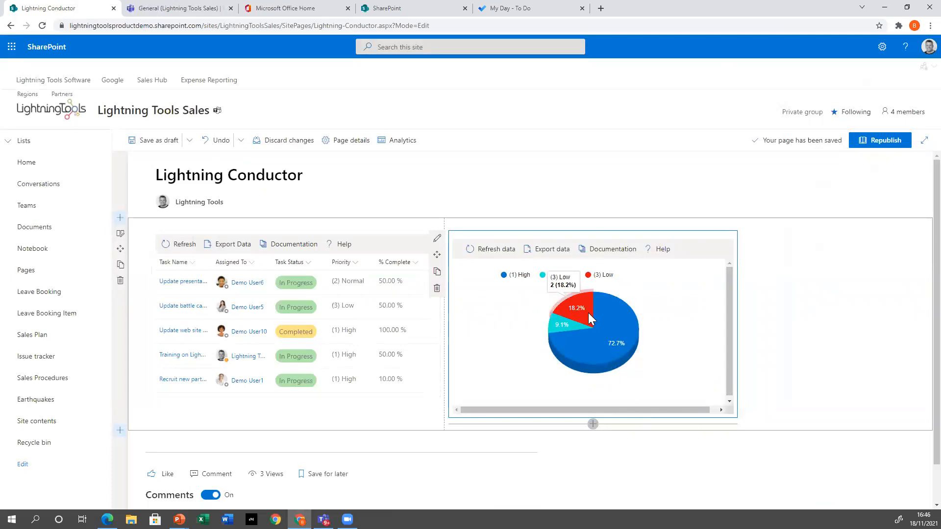
mouse_move(586, 343)
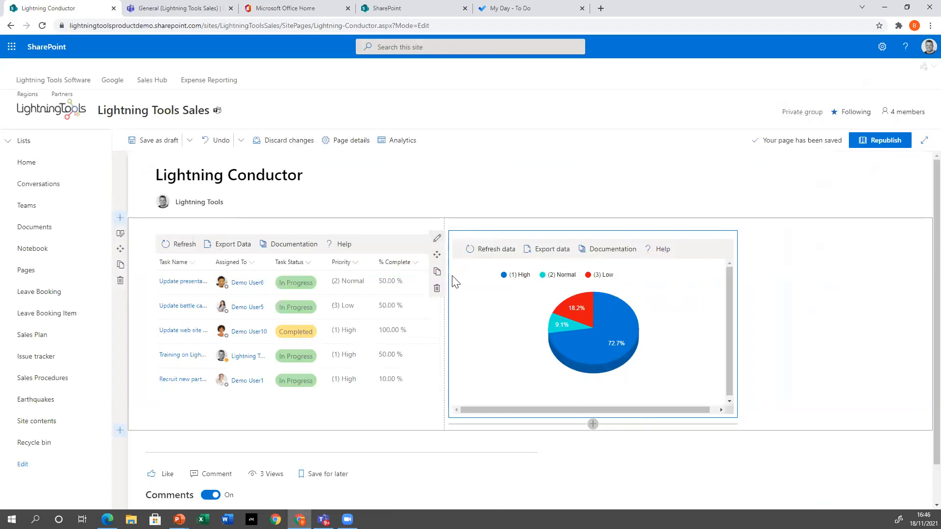
click(436, 239)
click(793, 226)
click(794, 242)
click(793, 264)
click(794, 281)
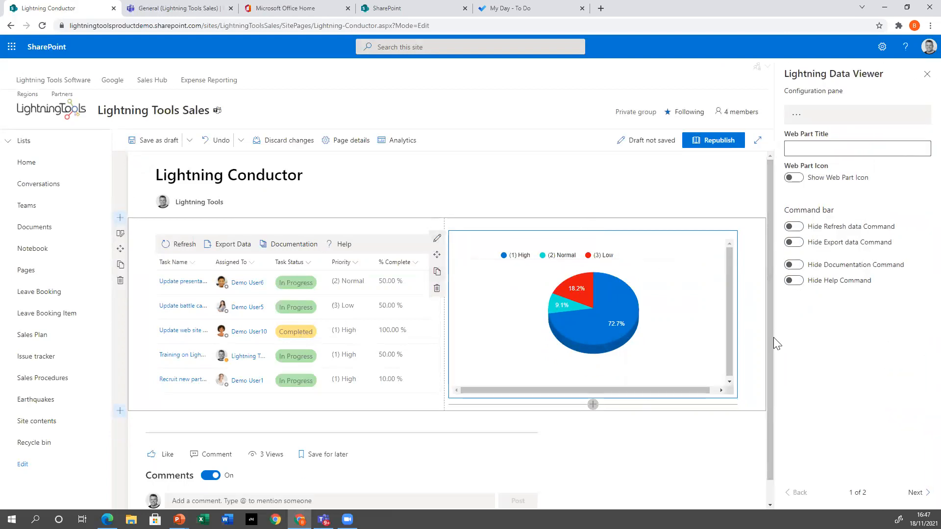
click(927, 74)
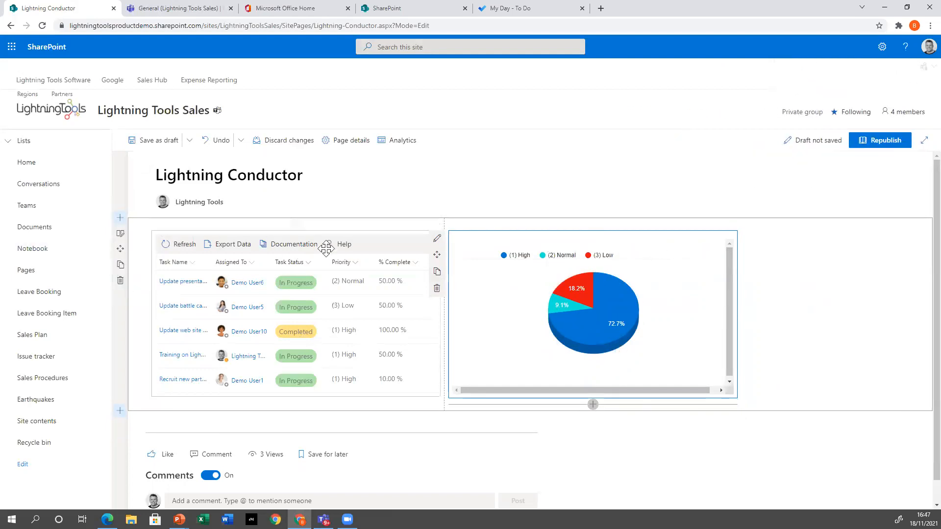
Step: View the Lightning Conductor web part's properties without changing them and republish the page
click(141, 238)
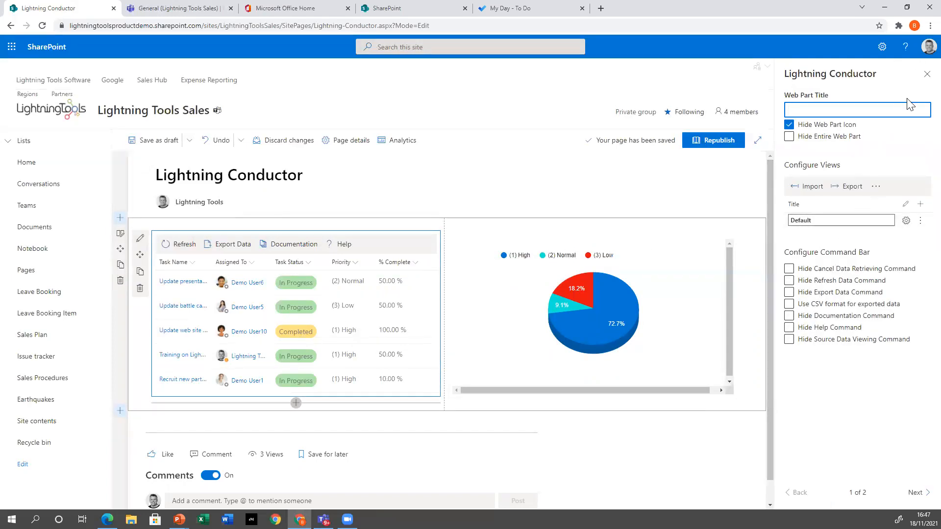
click(926, 74)
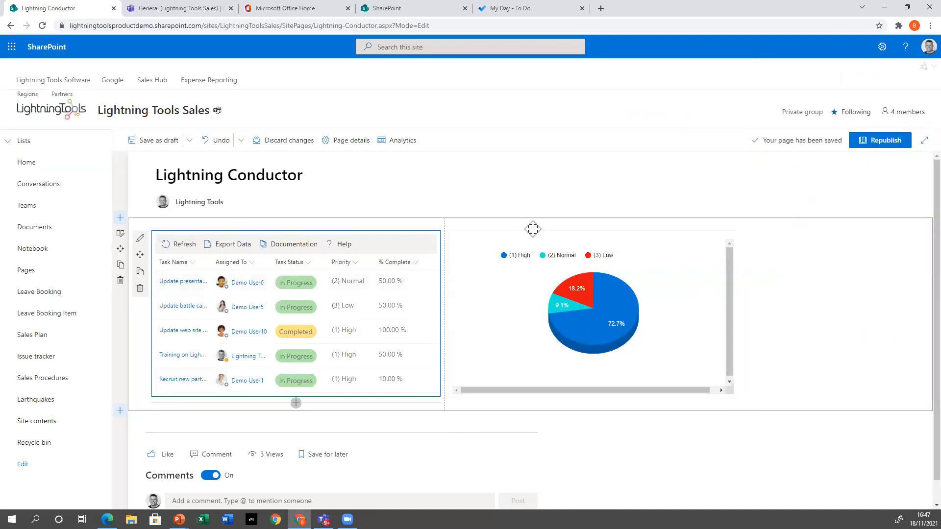
click(867, 145)
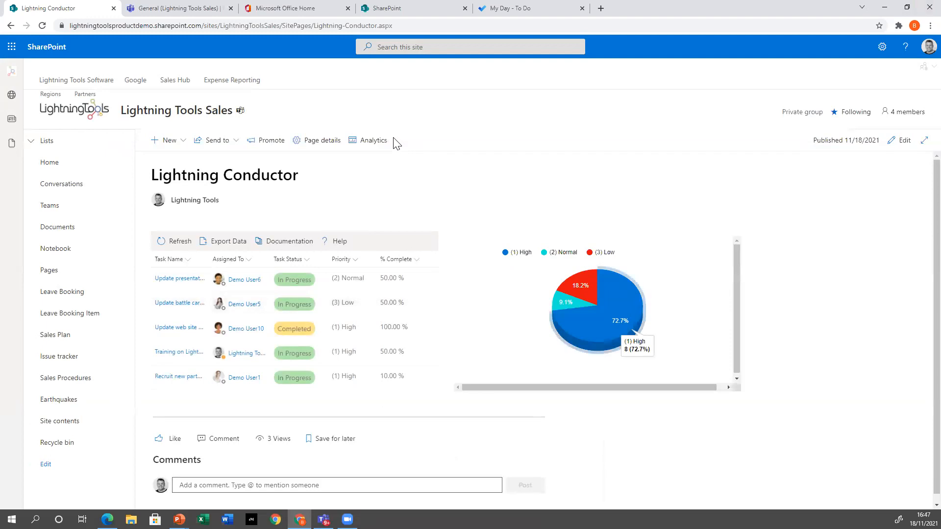
Step: Switch to Teams and add the Lightning Conductor page of the Lightning Tools Sales site as a SharePoint tab in the General channel
click(155, 10)
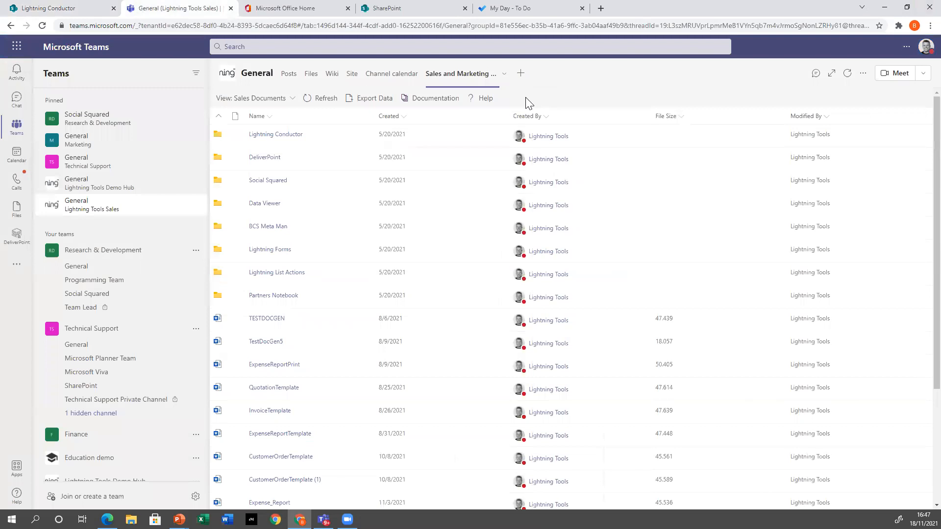
click(521, 73)
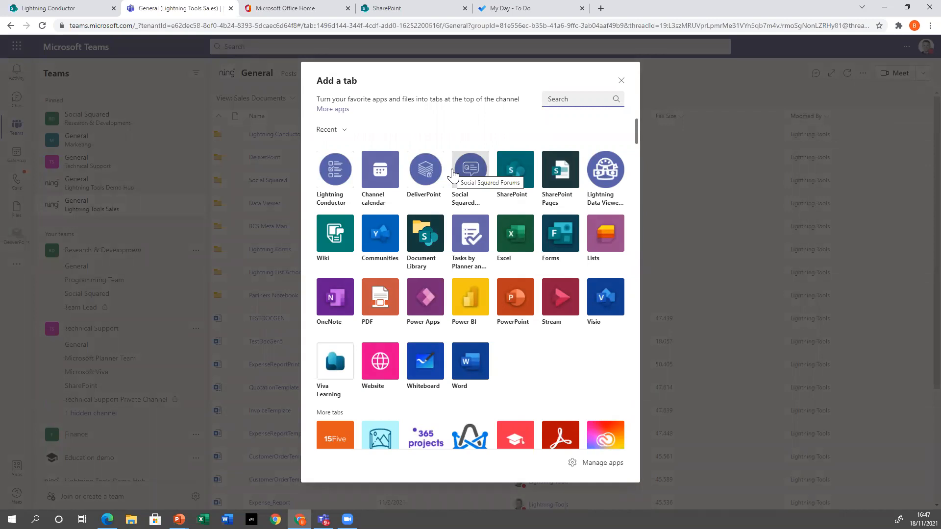
click(515, 171)
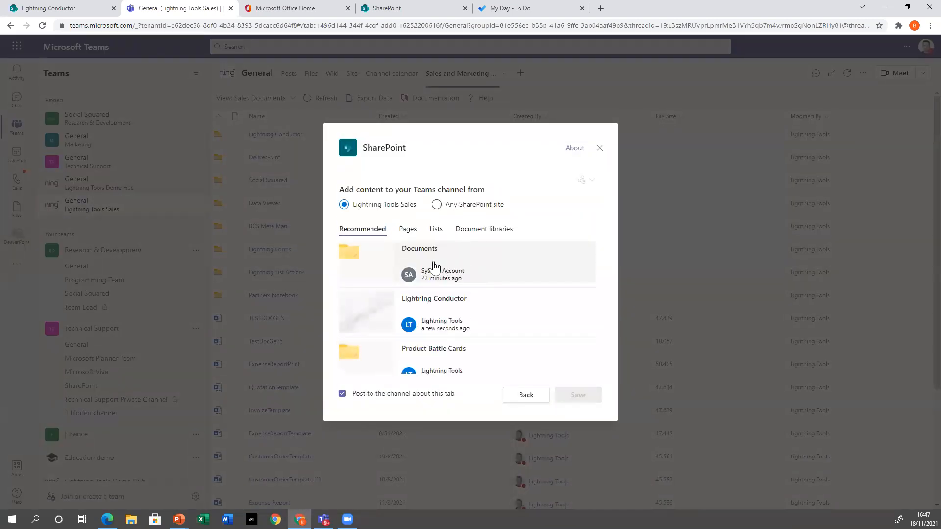
click(407, 230)
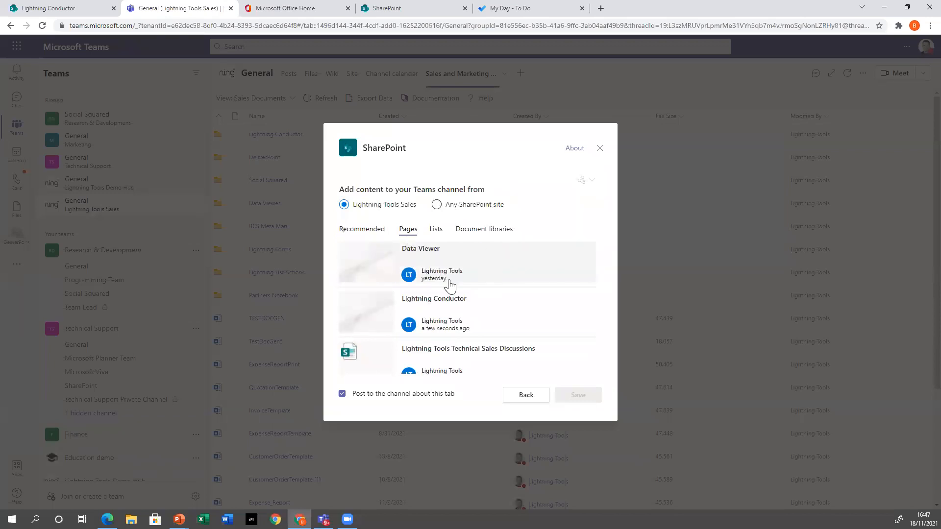
scroll(487, 360, down, 3)
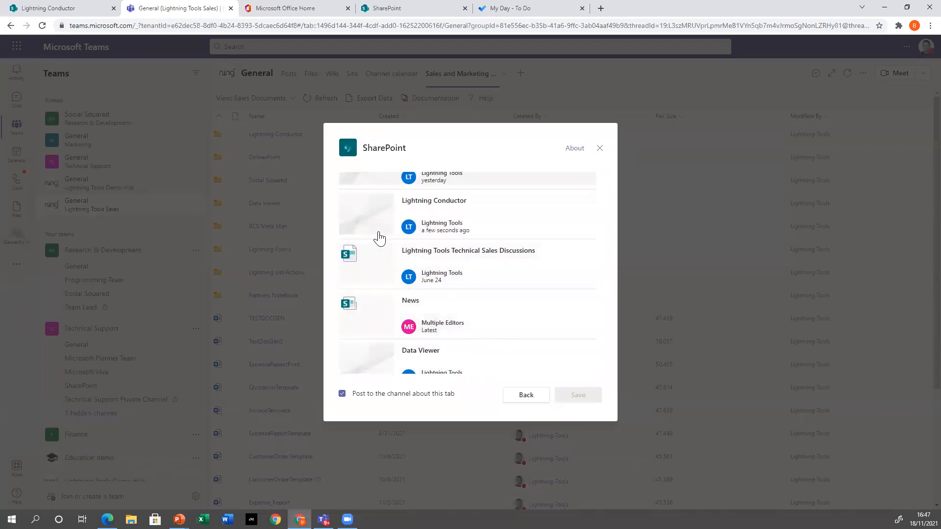
scroll(430, 372, down, 3)
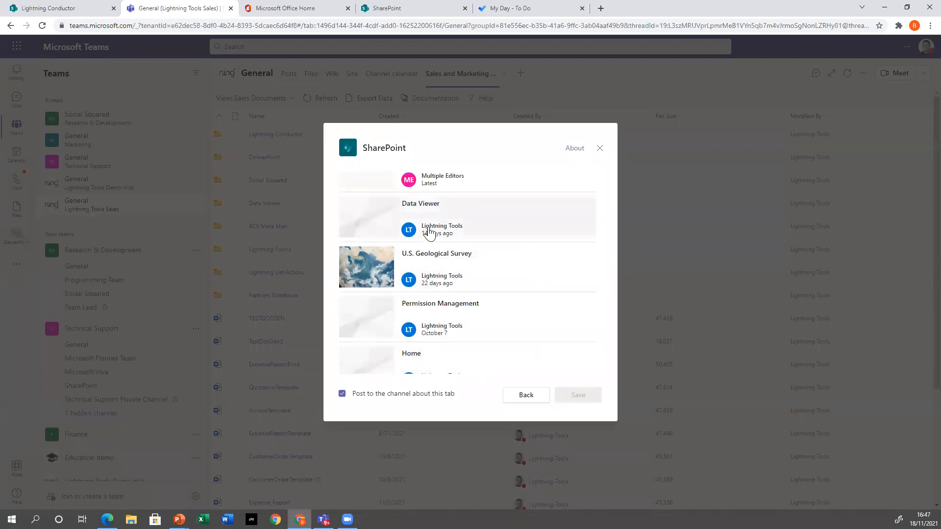
scroll(430, 232, up, 5)
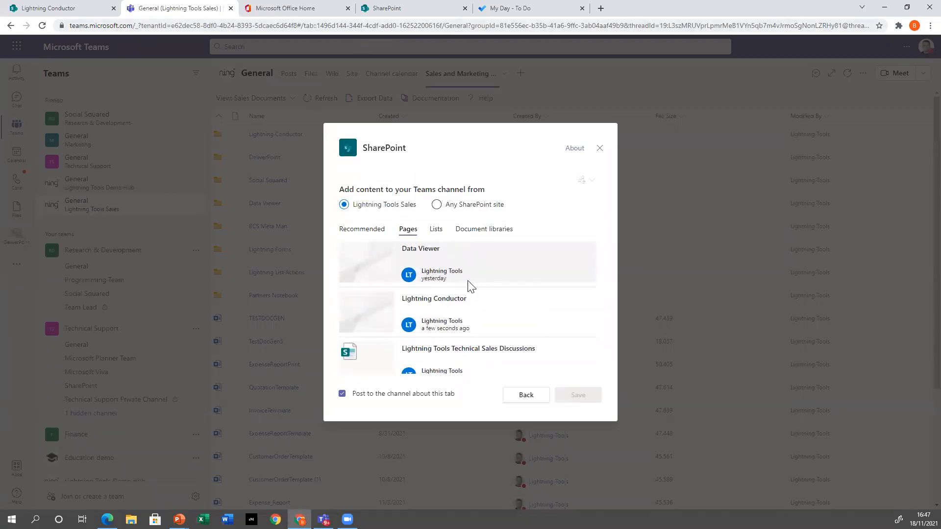
click(440, 258)
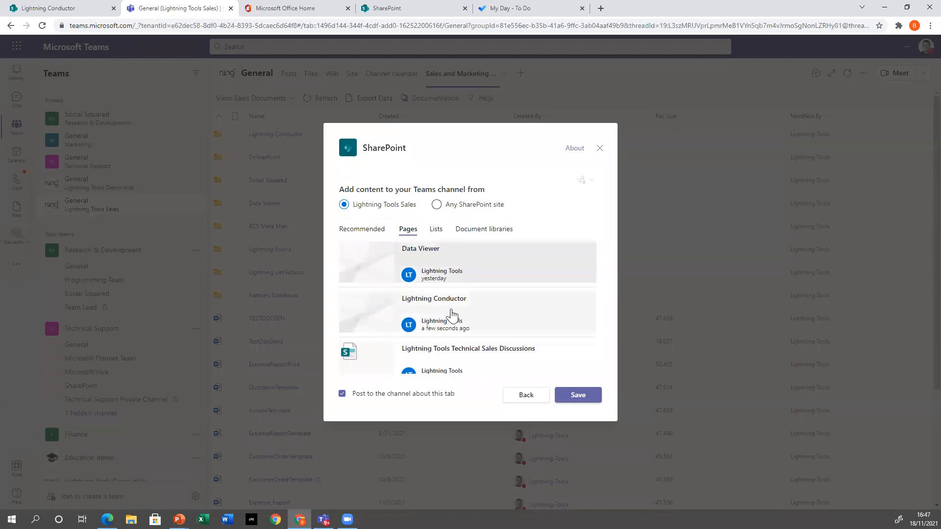
click(451, 316)
click(568, 395)
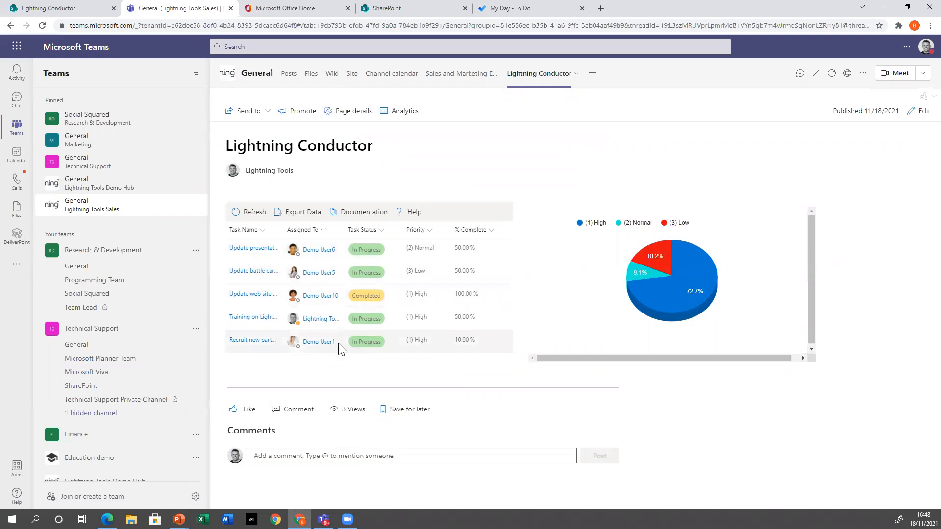
click(179, 518)
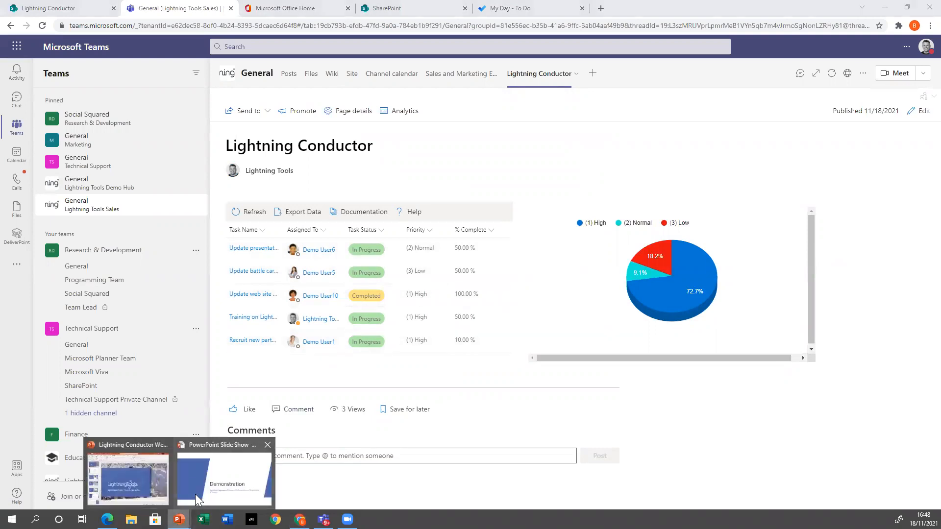
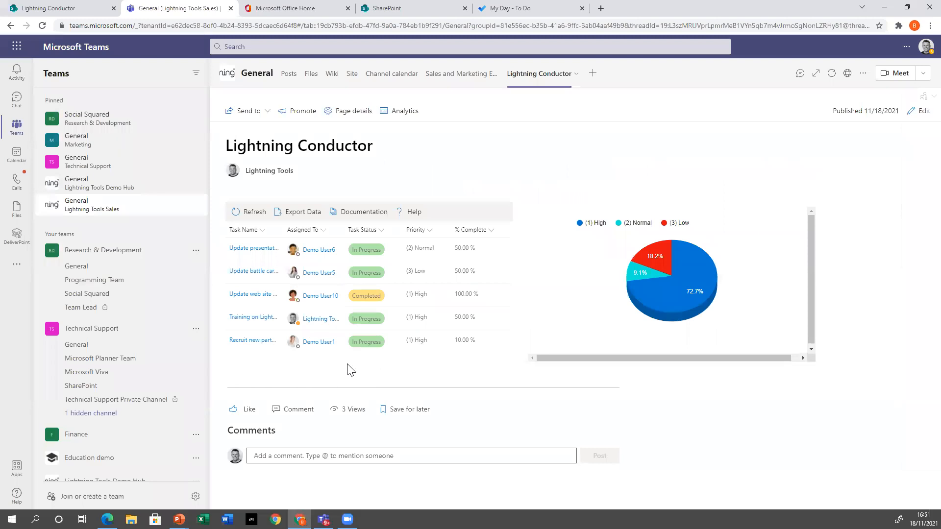
click(391, 9)
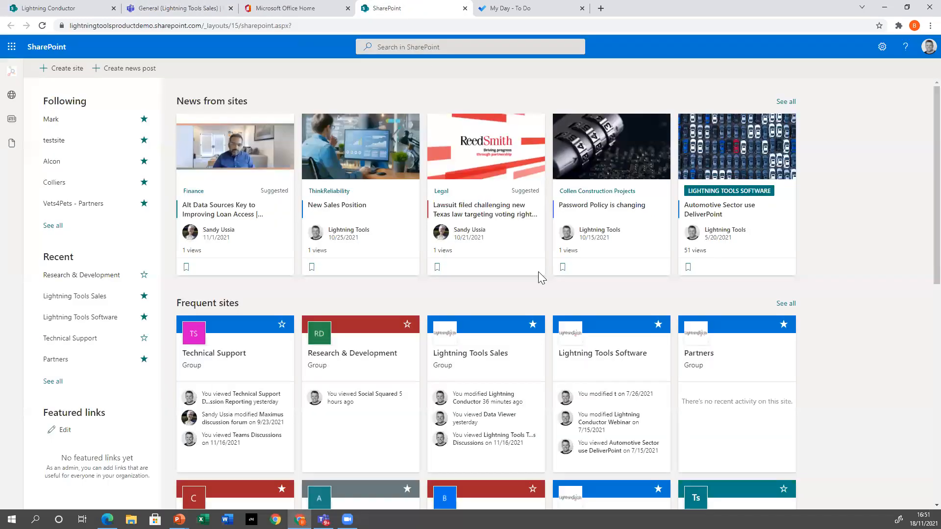
Step: Return to the Lightning Conductor SharePoint page, add a one-column section above the existing one and insert a Lightning Conductor web part in it
click(24, 8)
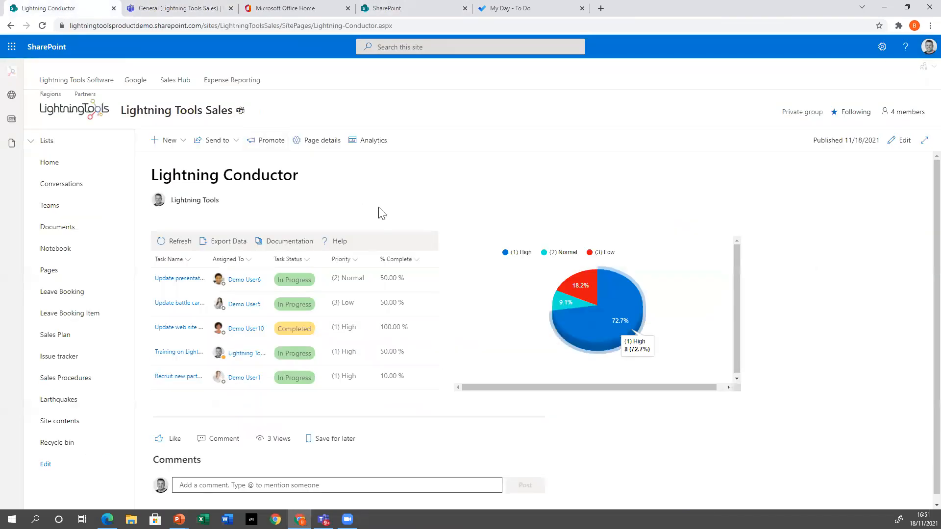
click(895, 146)
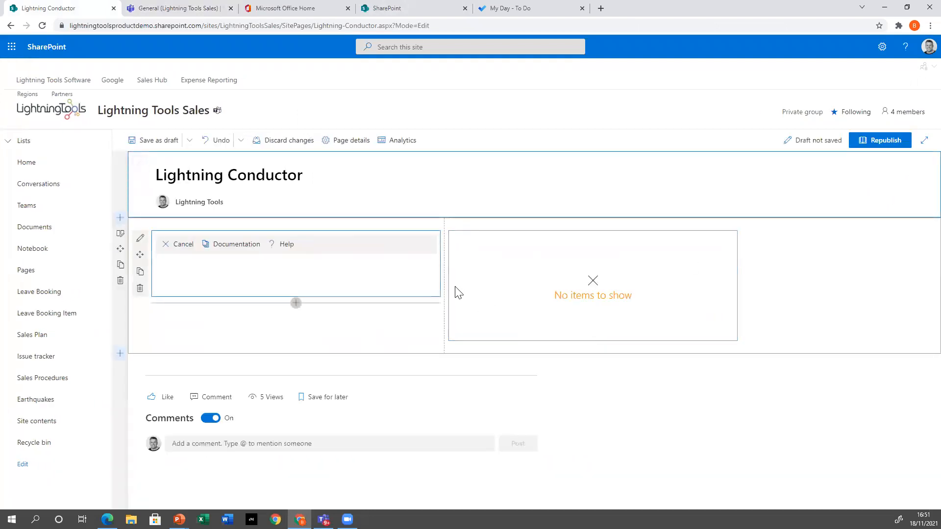
click(120, 218)
click(163, 245)
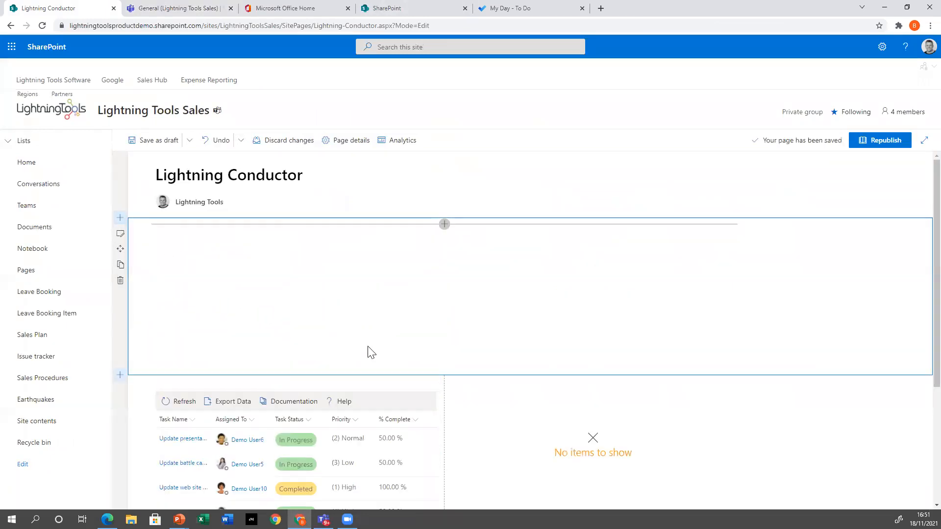
click(443, 224)
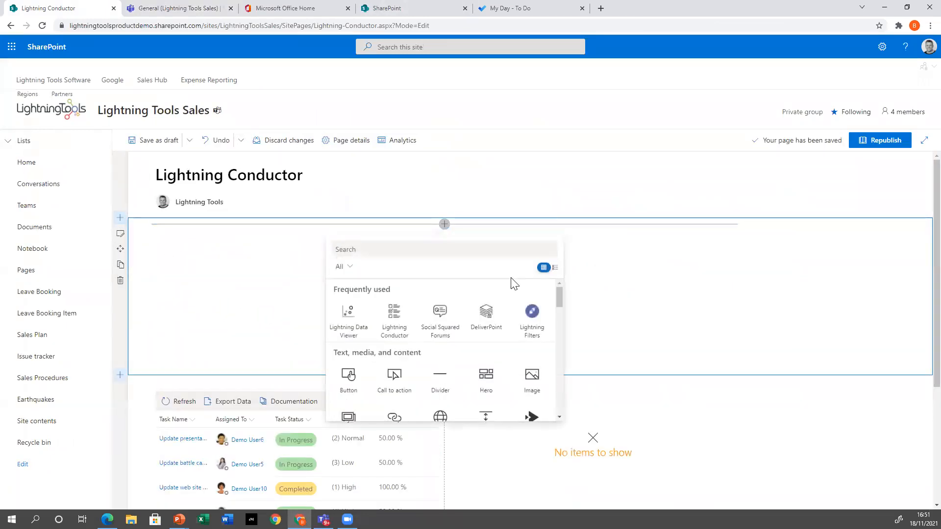
click(394, 323)
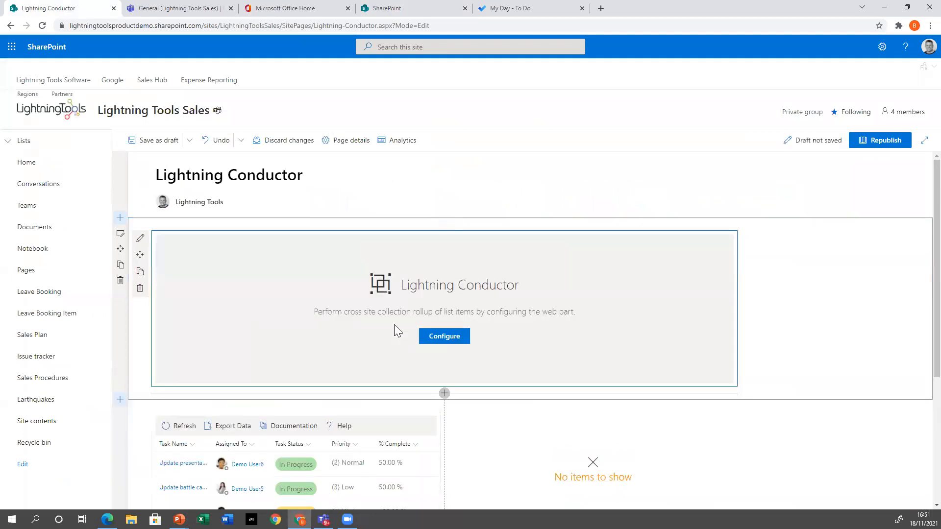
Step: Configure the new web part in Advanced Mode with the Object Model Rollup Engine Provider as its data source provider
click(445, 336)
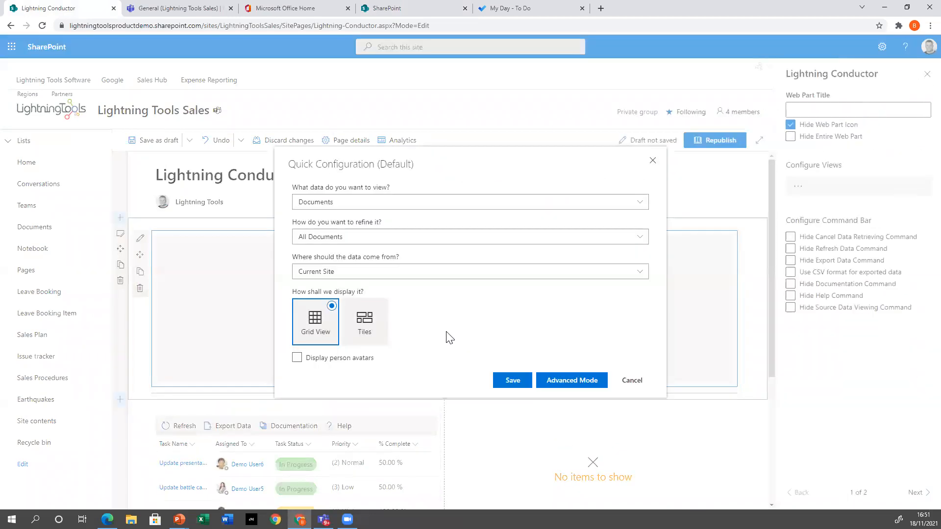
click(569, 380)
click(495, 207)
click(515, 239)
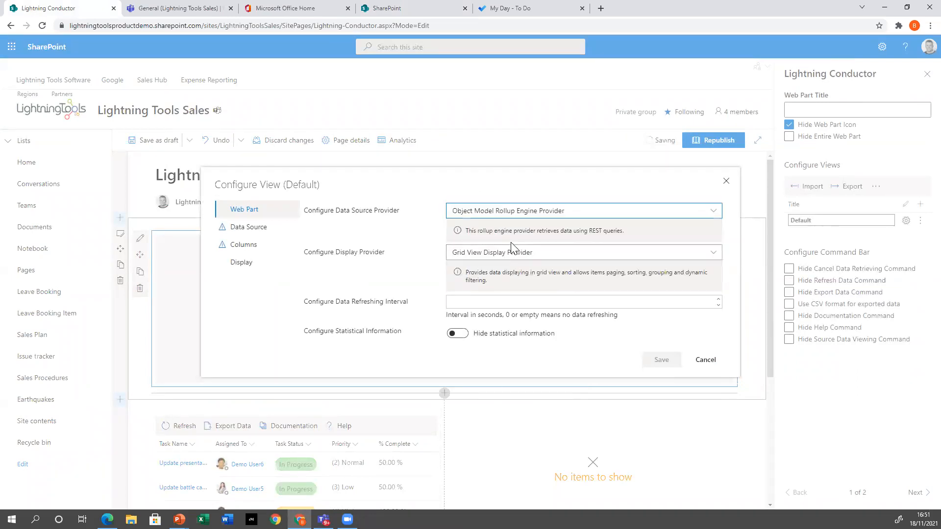
Step: Expand the LightningToolsSales site collection in the rollup source down to its Partners and Regions subsites
click(226, 228)
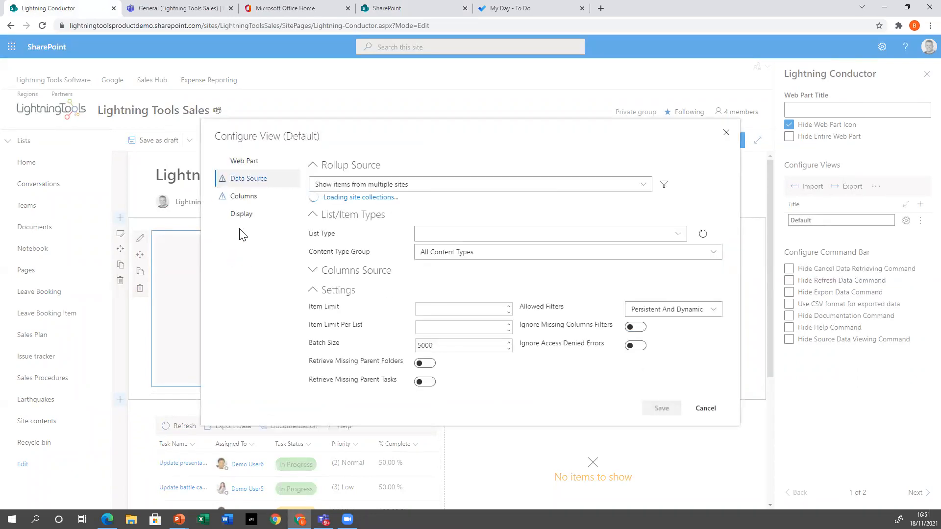
click(314, 118)
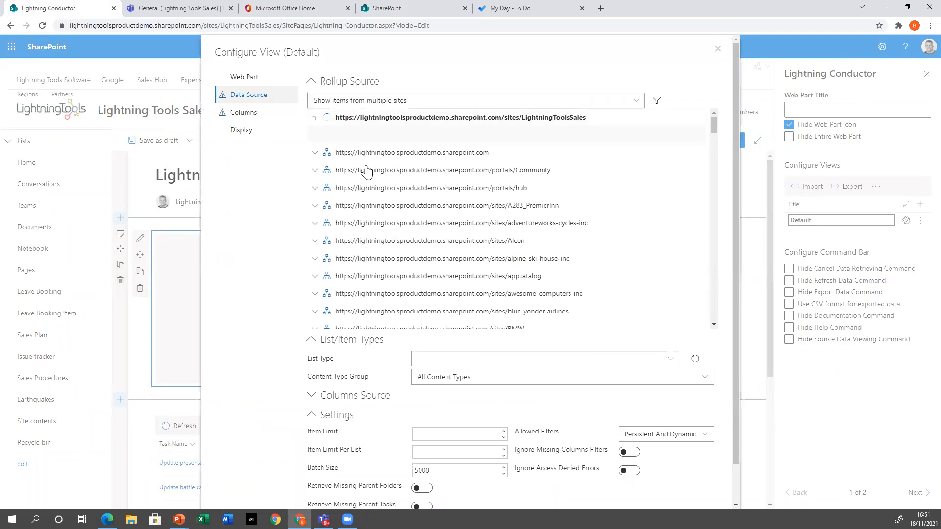
click(322, 136)
click(397, 165)
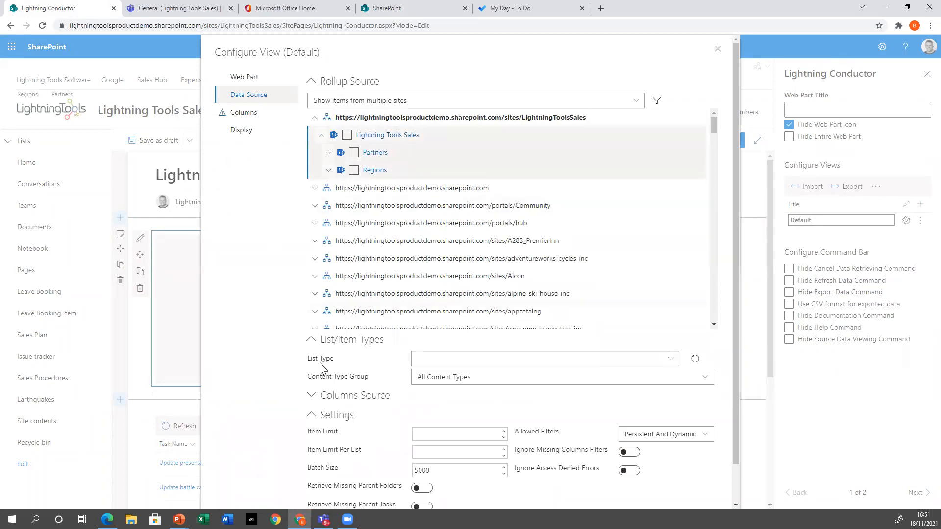
Step: Choose Issue Tracking and Project Tasks as the list types to roll up, and view the available columns
click(669, 359)
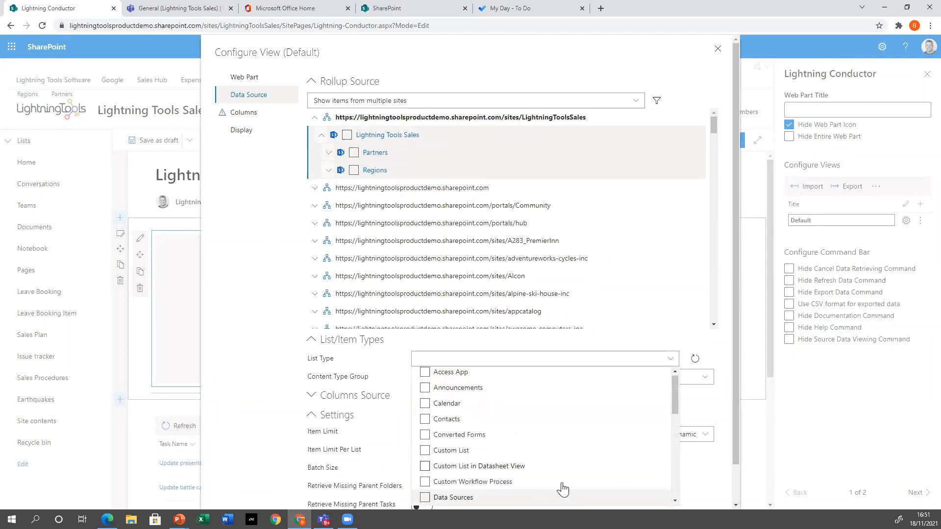
drag(674, 403, 684, 456)
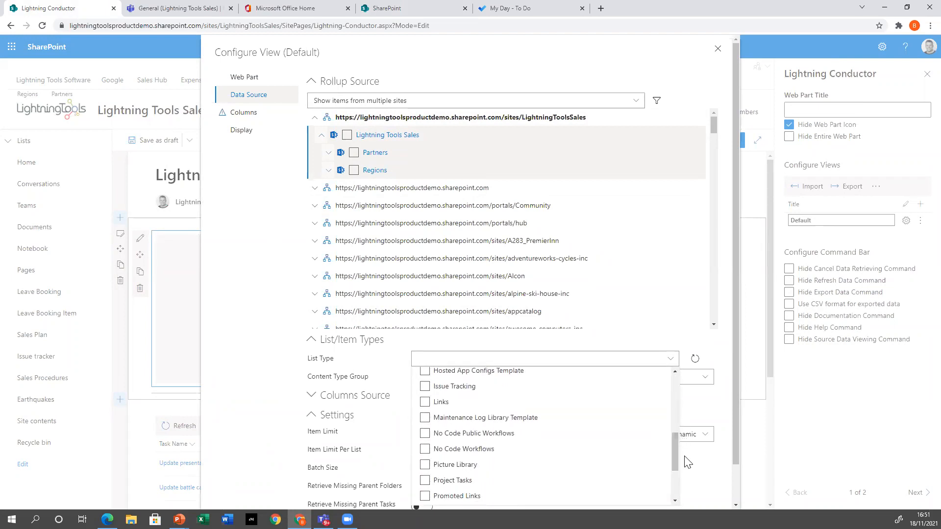
click(425, 387)
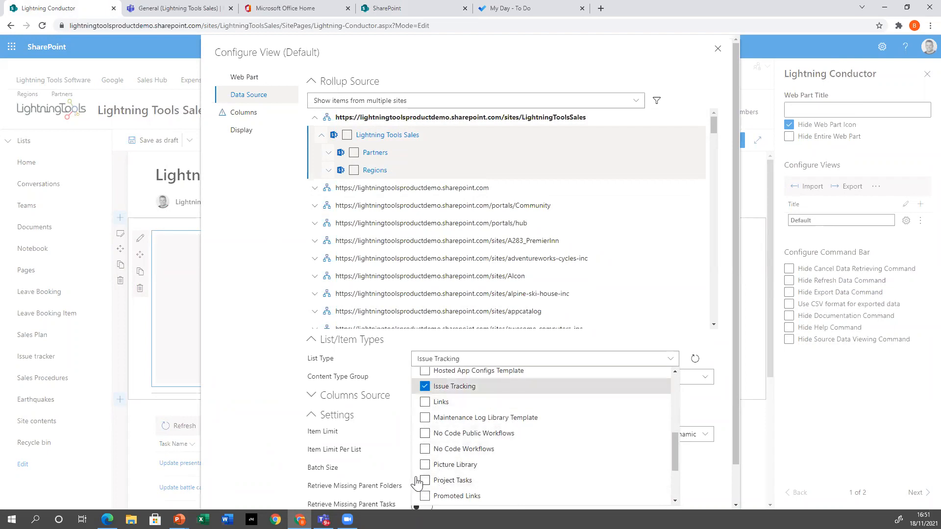
click(425, 481)
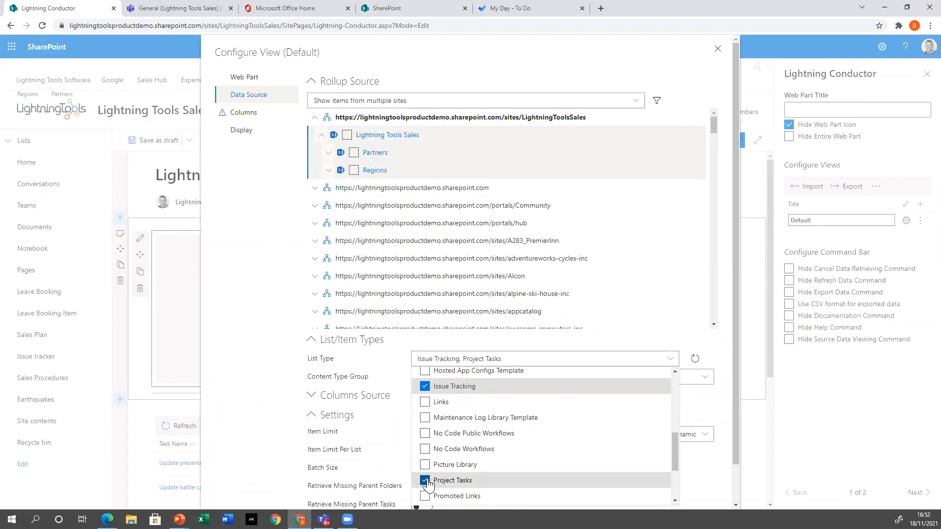
click(728, 384)
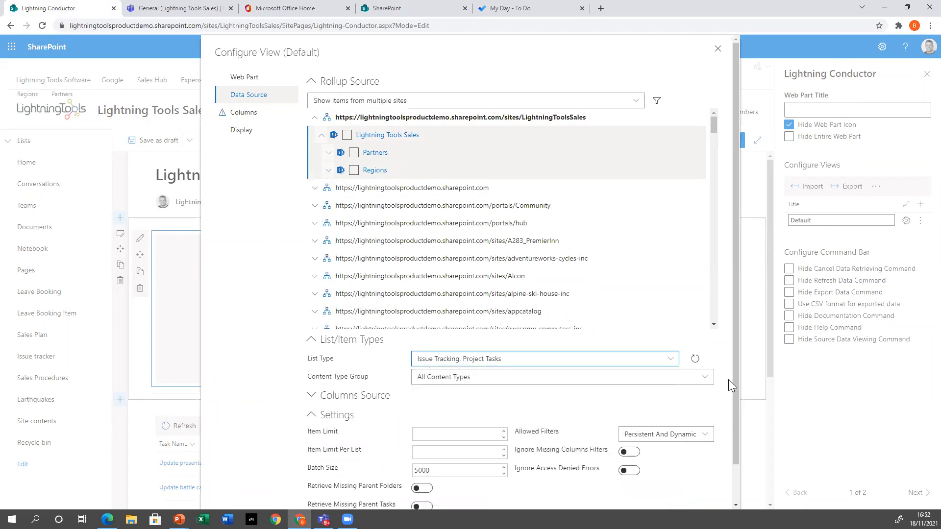
click(247, 119)
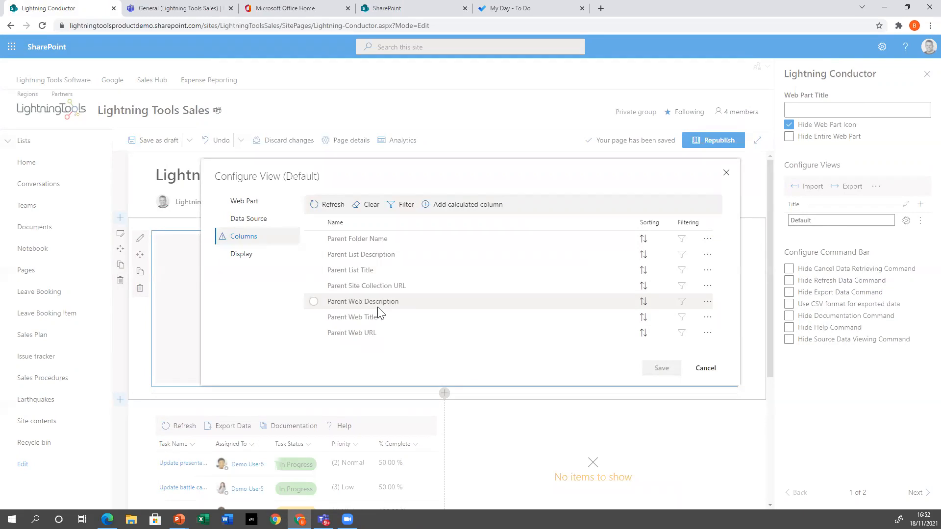
click(250, 218)
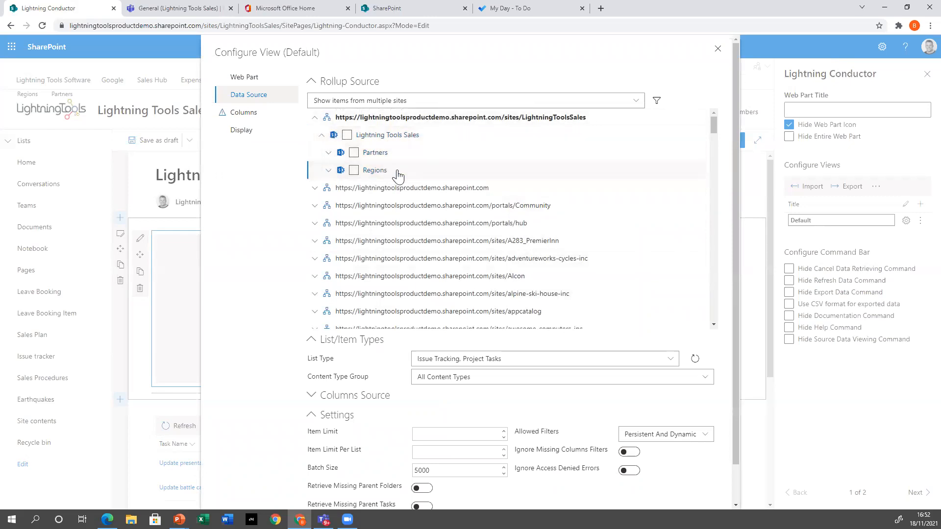
Step: Change the data source provider to Search Rollup Engine Provider
click(260, 79)
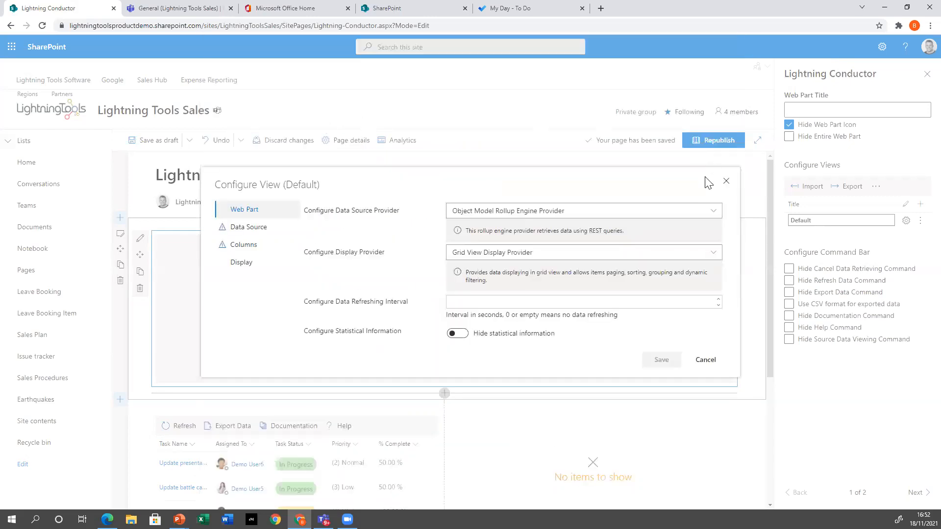
click(490, 212)
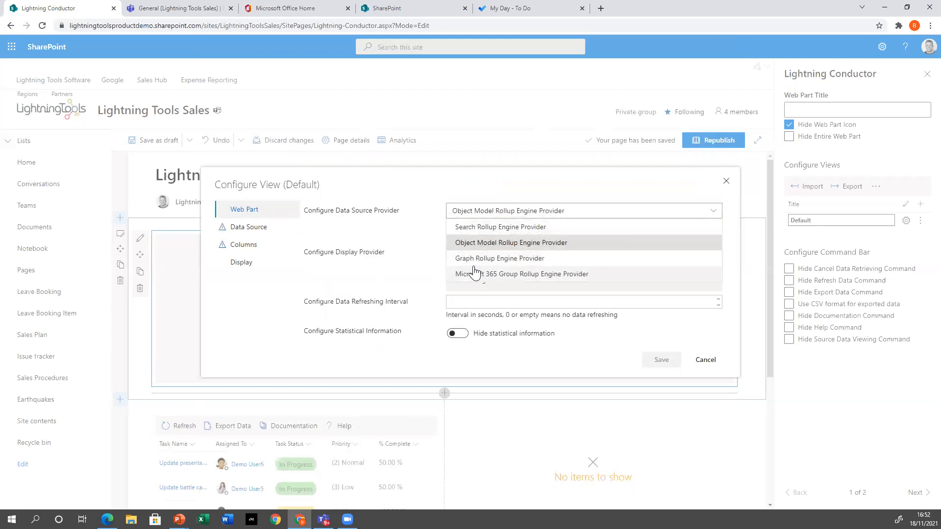
click(476, 227)
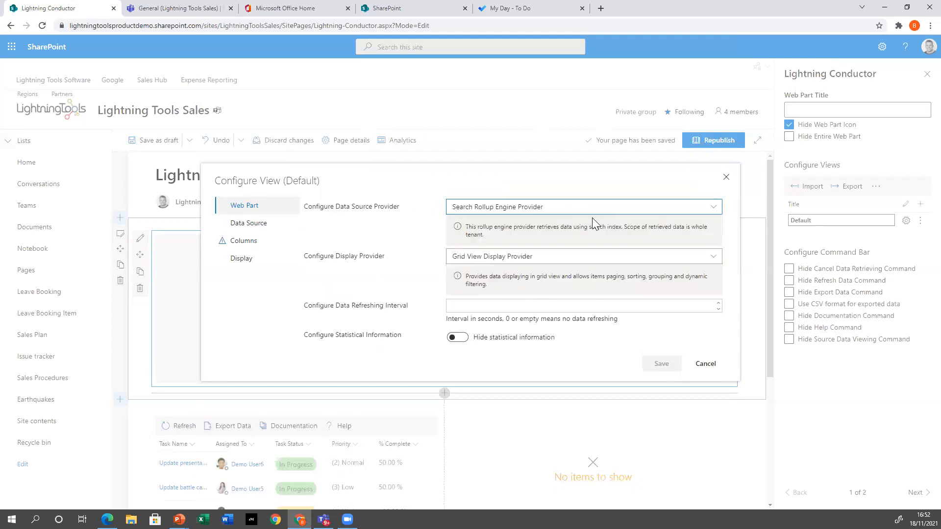
Step: Set the search query's result source to Recently changed items
click(249, 225)
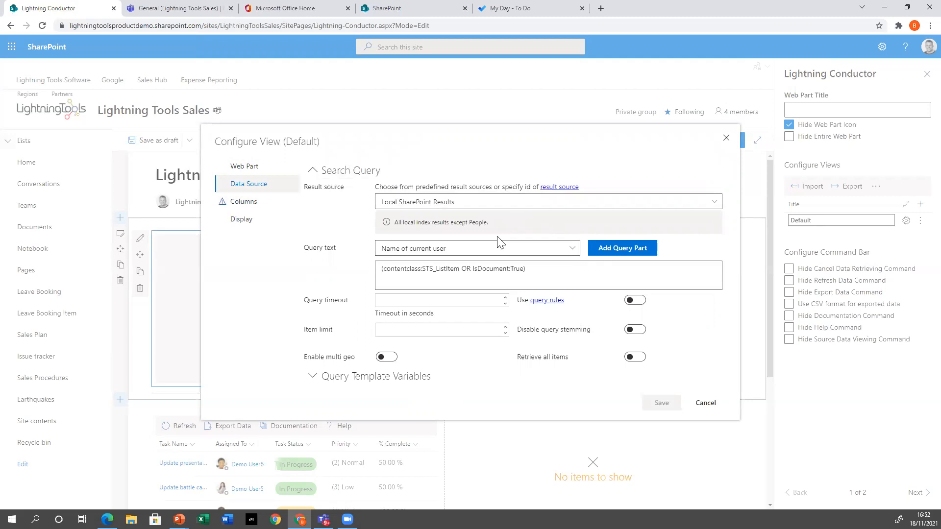
click(488, 202)
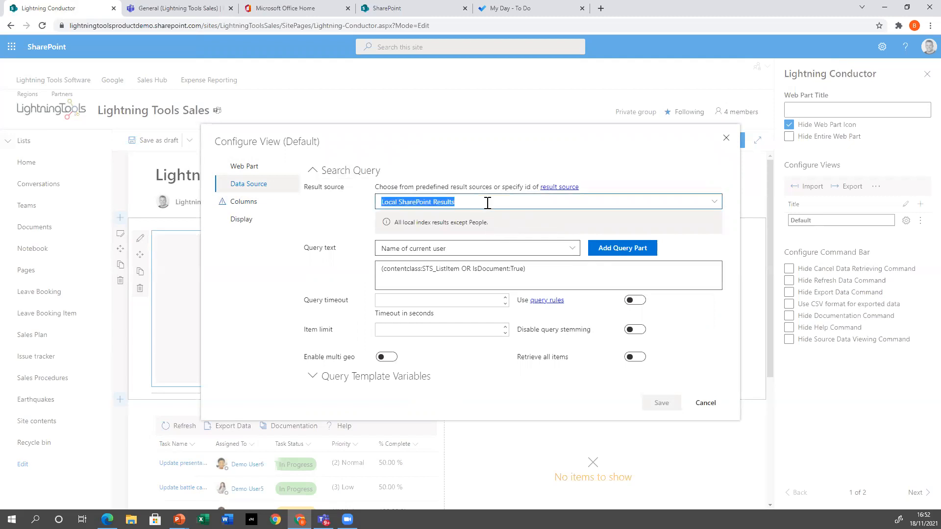
click(714, 202)
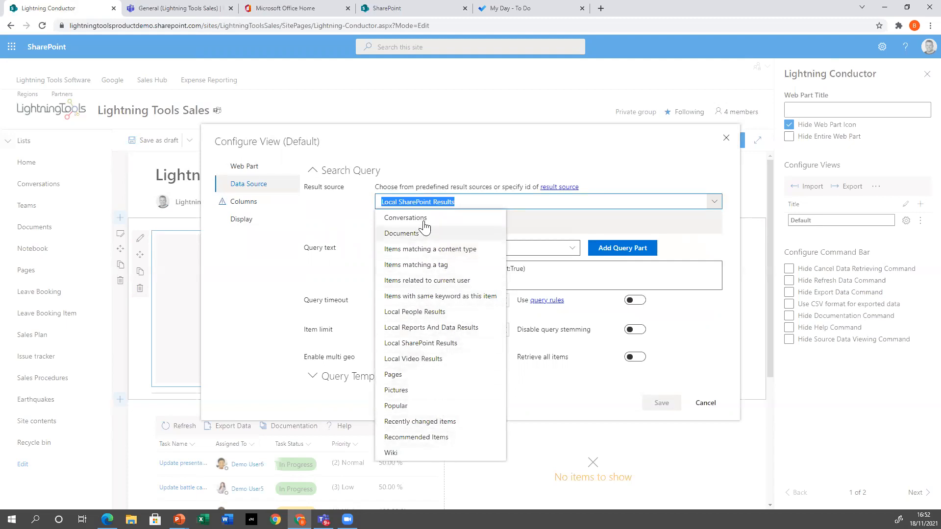
click(444, 422)
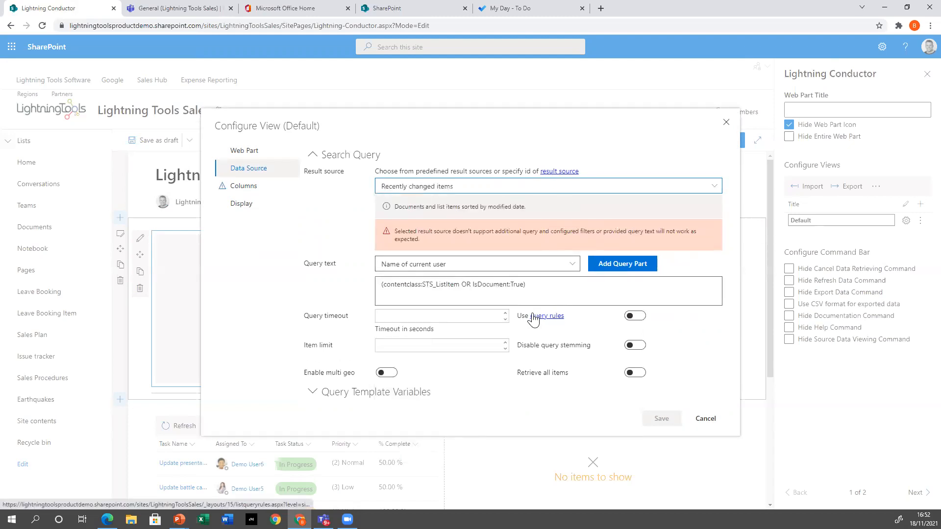
Step: Include the Author and Title columns in the view and place Title above Author in the column order
click(243, 186)
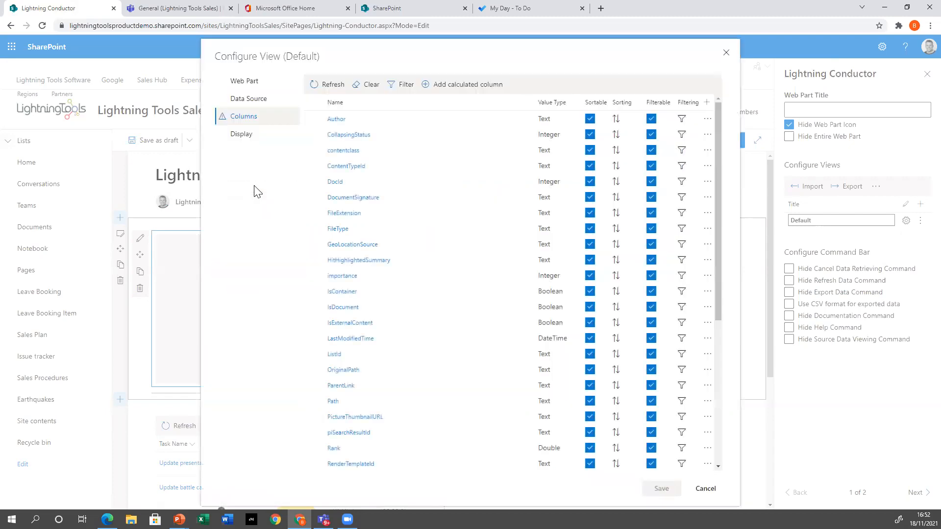
click(314, 119)
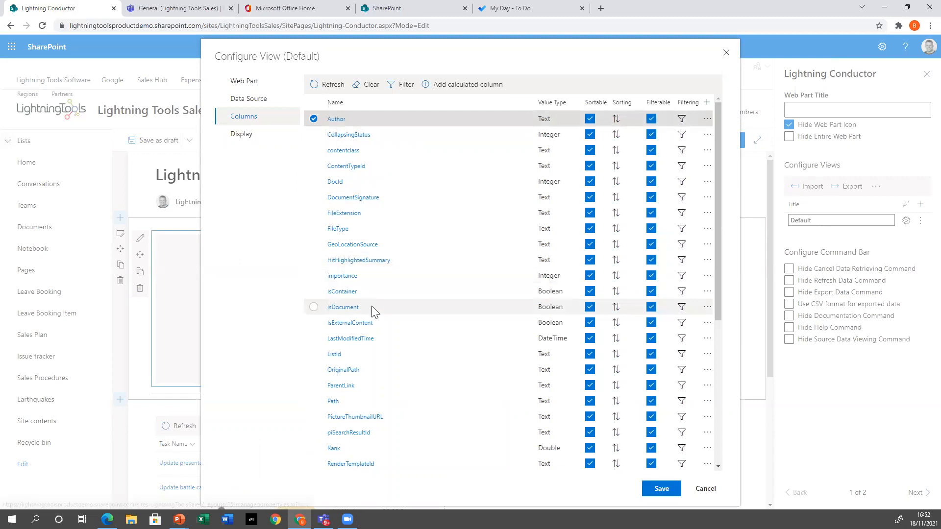
scroll(371, 314, down, 3)
scroll(371, 316, down, 2)
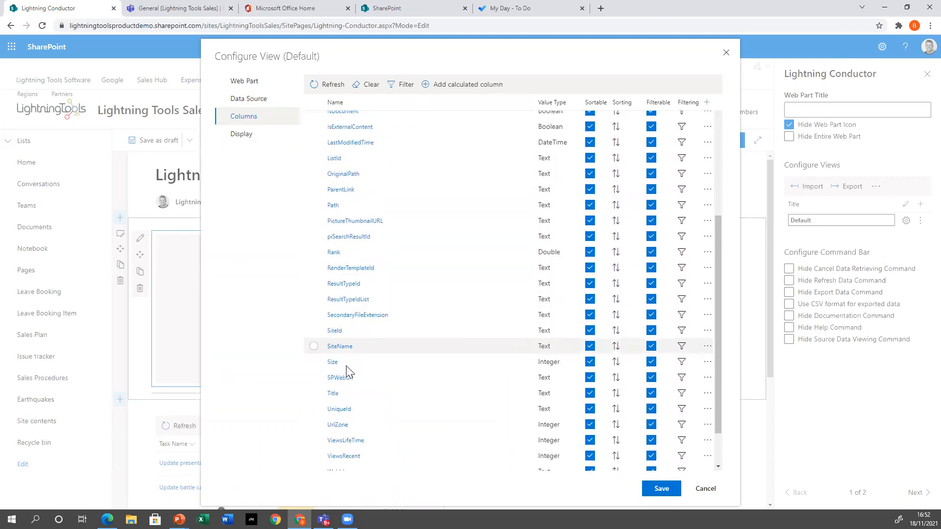
click(313, 393)
drag(356, 393, 359, 162)
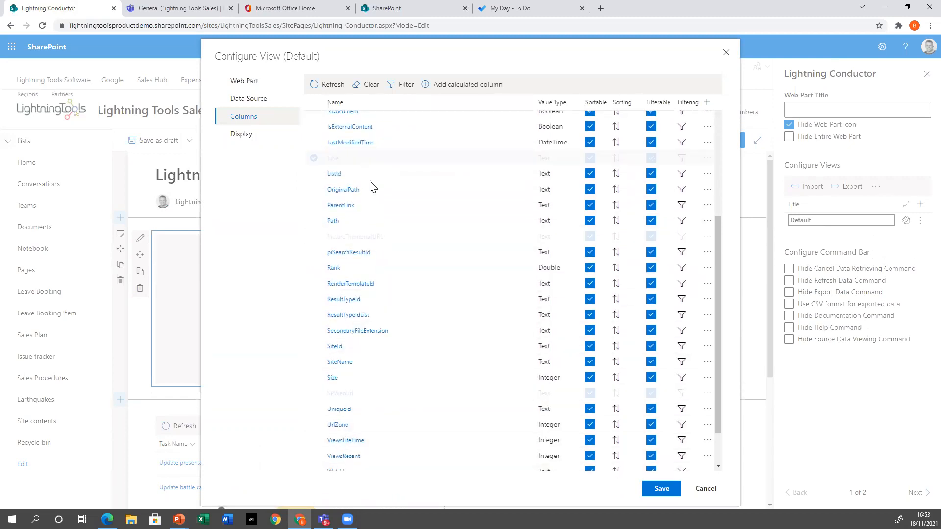
scroll(376, 201, up, 4)
drag(350, 120, 358, 183)
drag(369, 352, 375, 151)
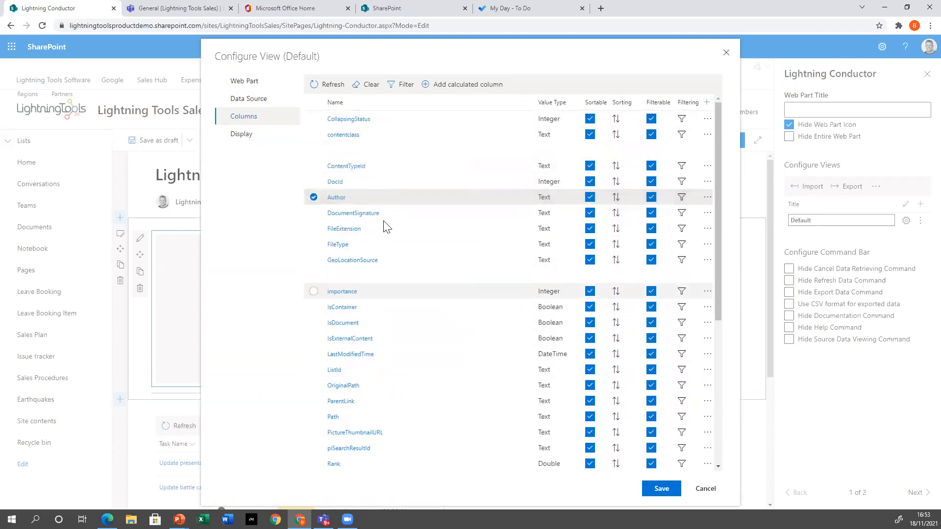
Step: Add the LastModifiedTime and SiteName columns, and move SiteName above Title in the column order
click(314, 354)
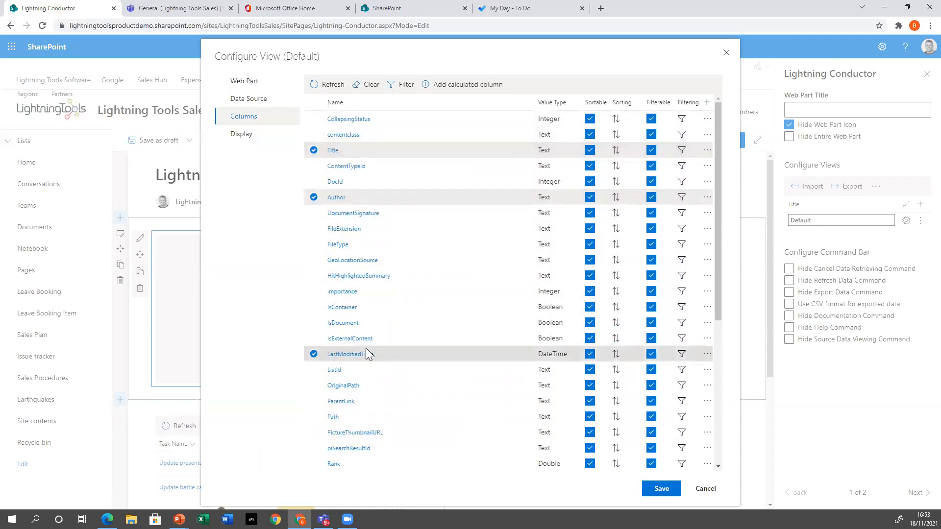
scroll(350, 387, down, 4)
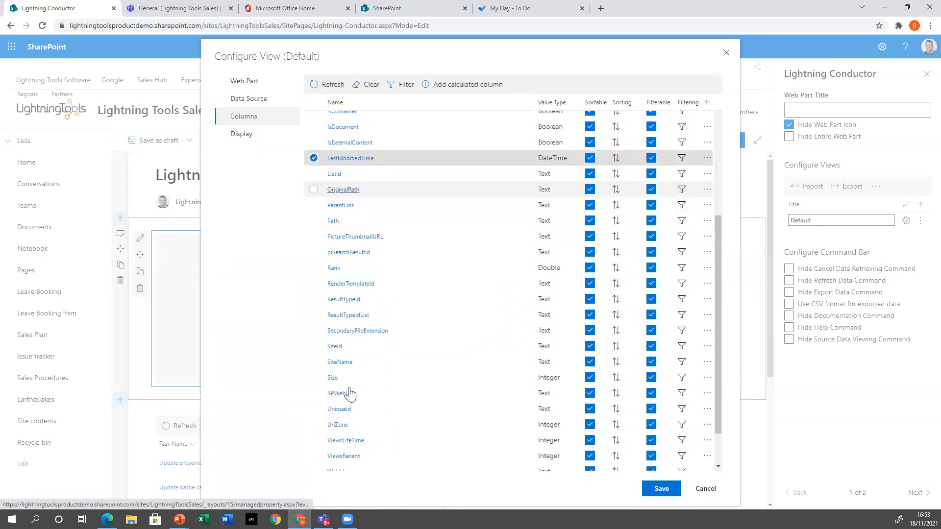
click(313, 361)
drag(359, 364, 361, 122)
scroll(400, 161, up, 4)
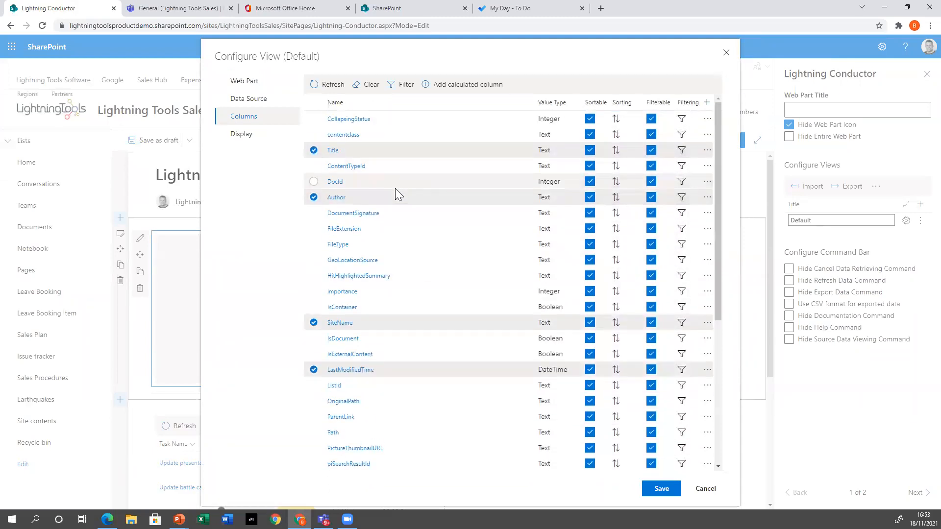
drag(377, 321, 376, 133)
Step: Set the display format to Avatar (With Name) for Author and No Extension for Title, leaving SiteName at None
click(241, 134)
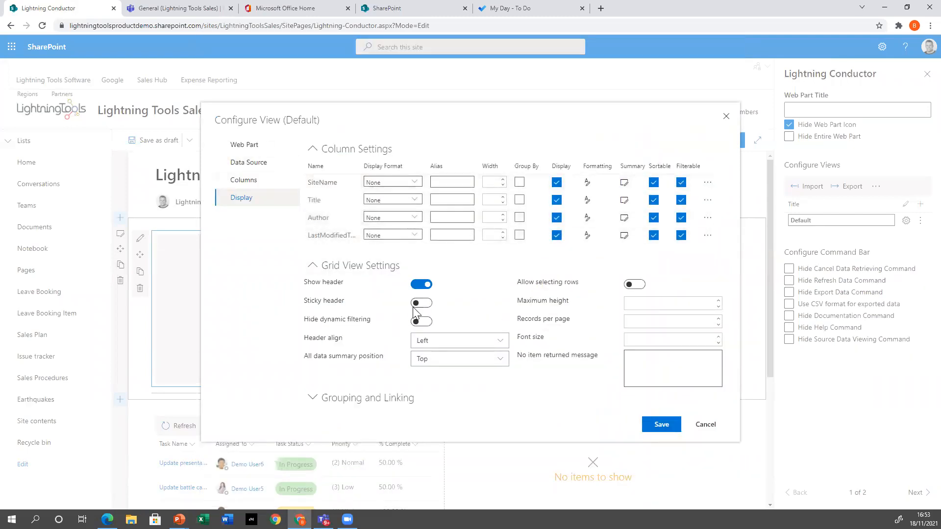
click(399, 217)
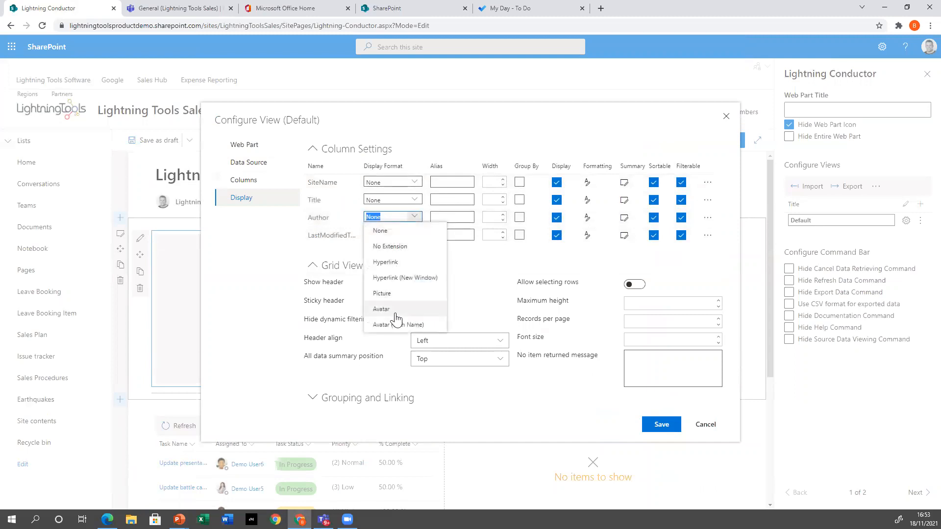
click(398, 325)
click(415, 201)
click(415, 202)
click(416, 203)
click(392, 230)
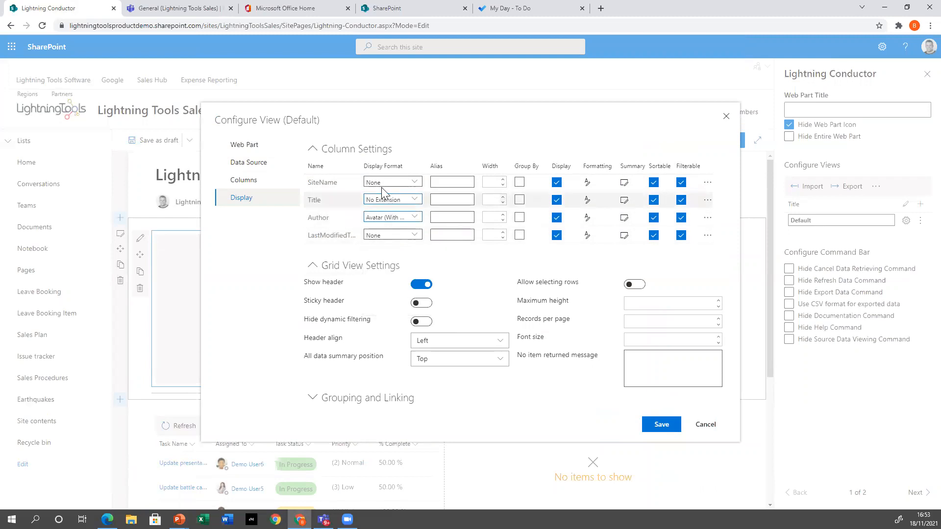
click(414, 182)
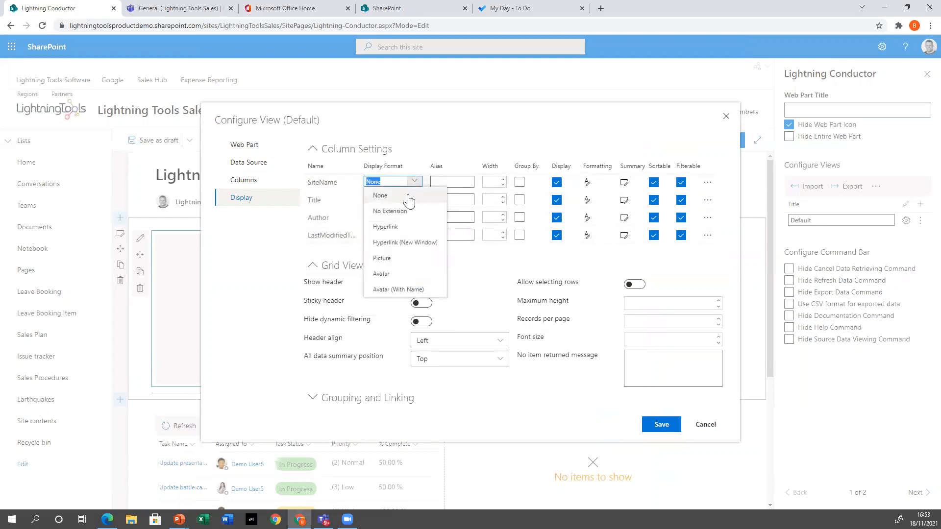
click(473, 427)
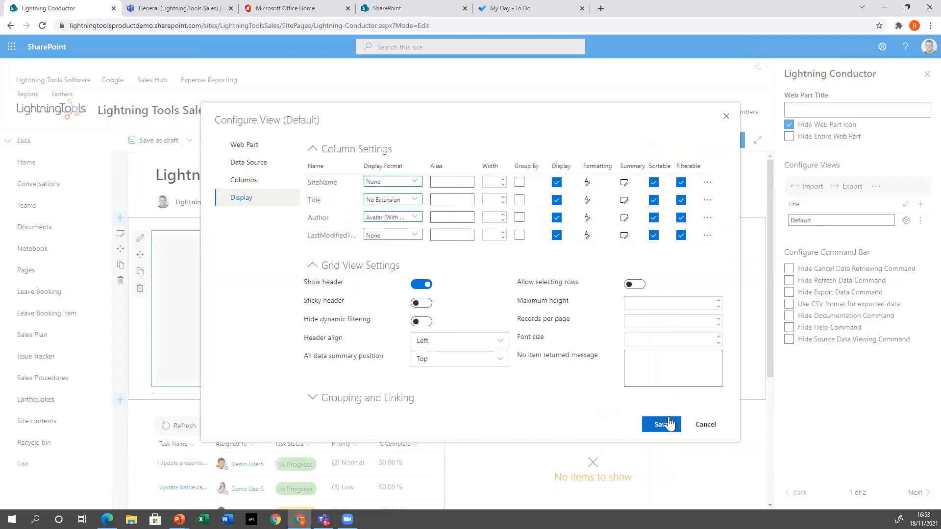
Step: Save the view configuration and widen the SiteName column in the resulting grid
click(661, 425)
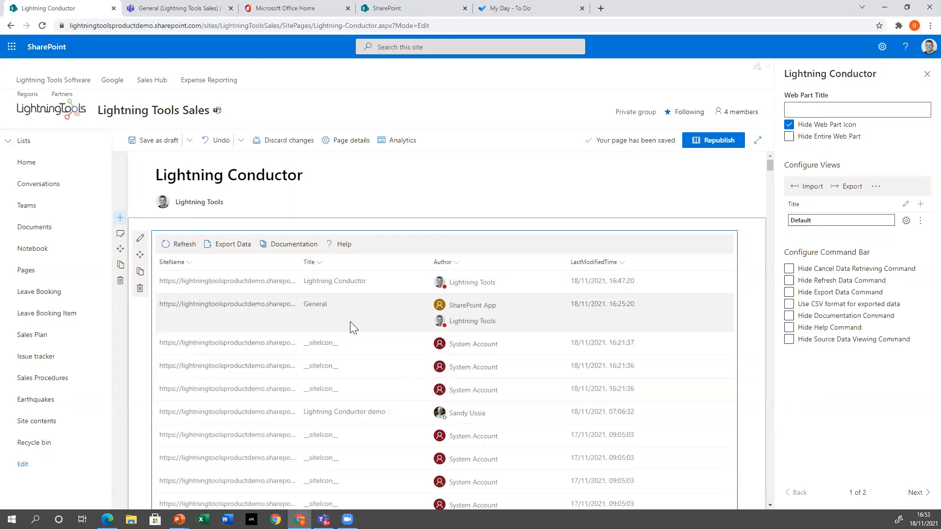
drag(300, 262, 372, 265)
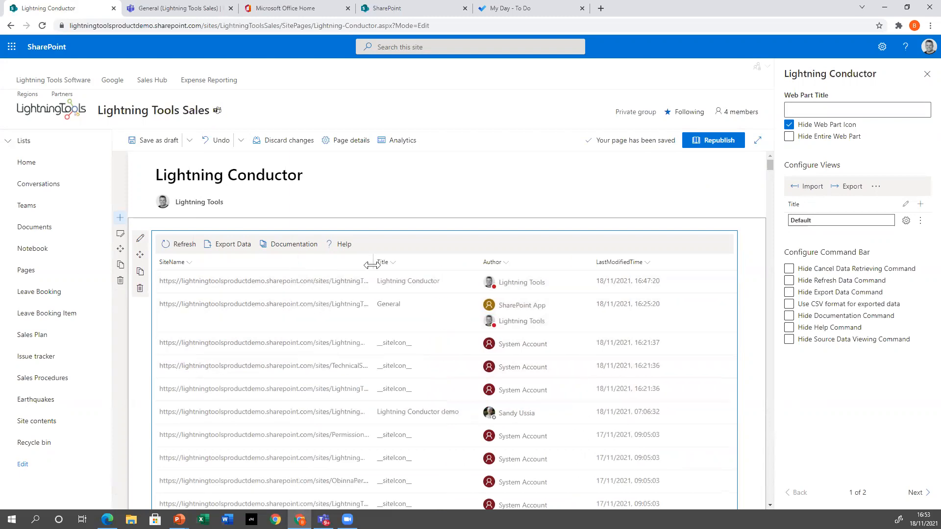
scroll(333, 362, down, 1)
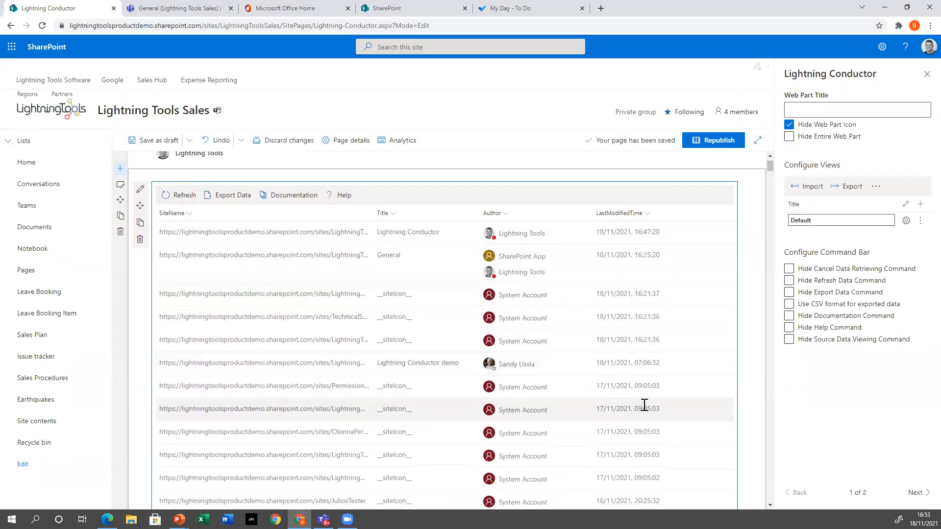
scroll(551, 404, up, 1)
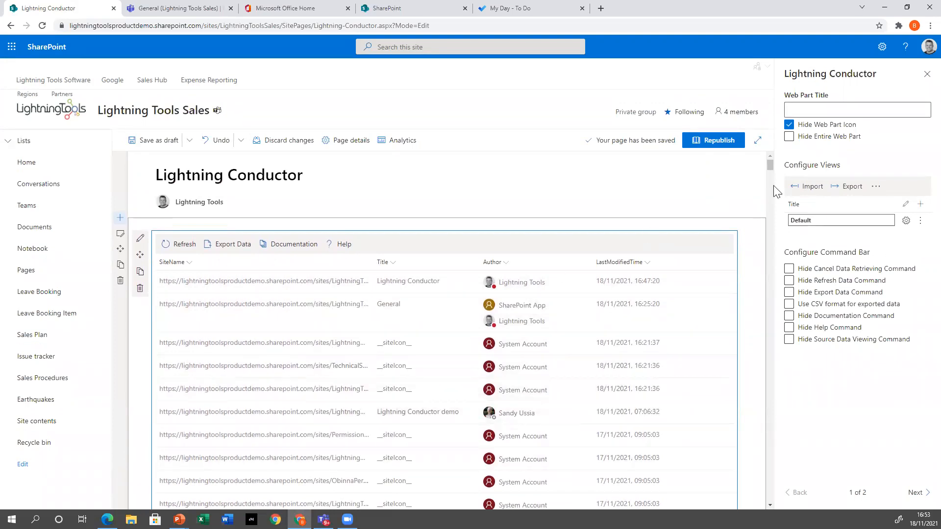
Step: Reopen the Default view's configuration and choose Graph Rollup Engine Provider with List Item as the entity type
click(906, 220)
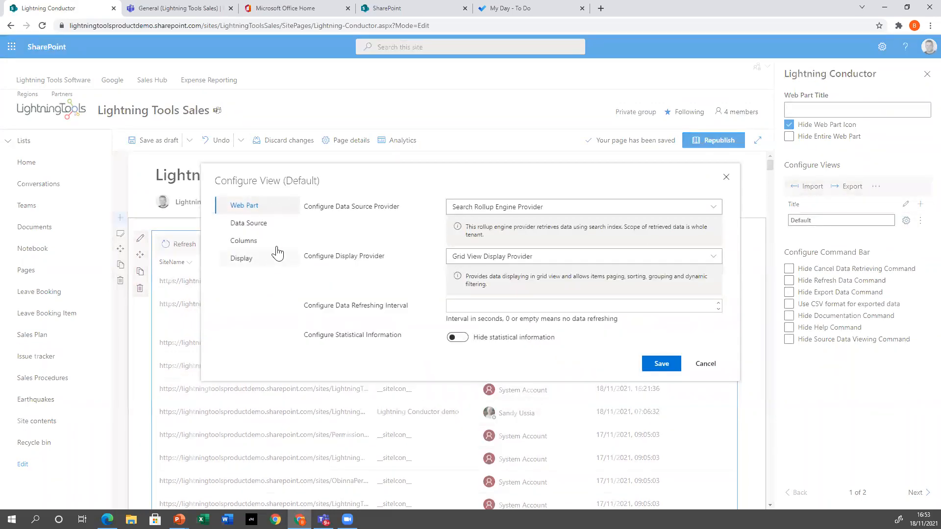
click(548, 209)
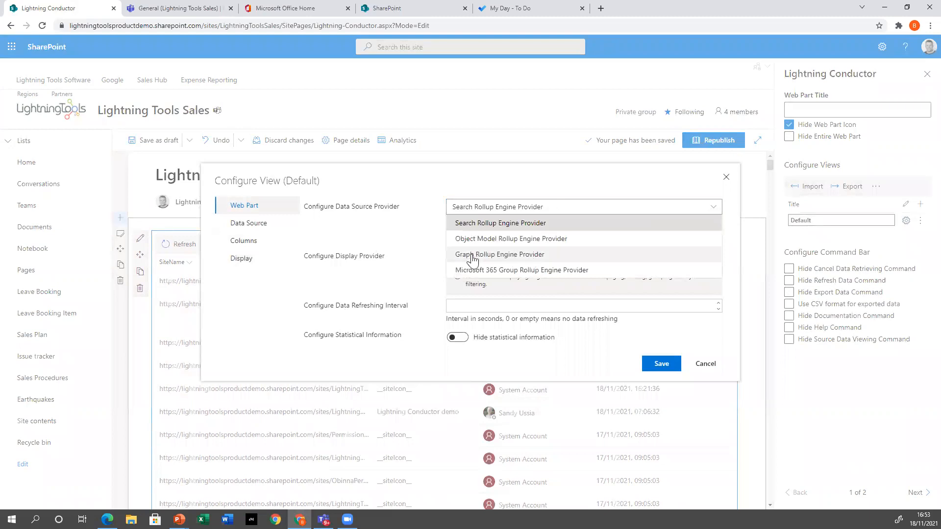
click(549, 255)
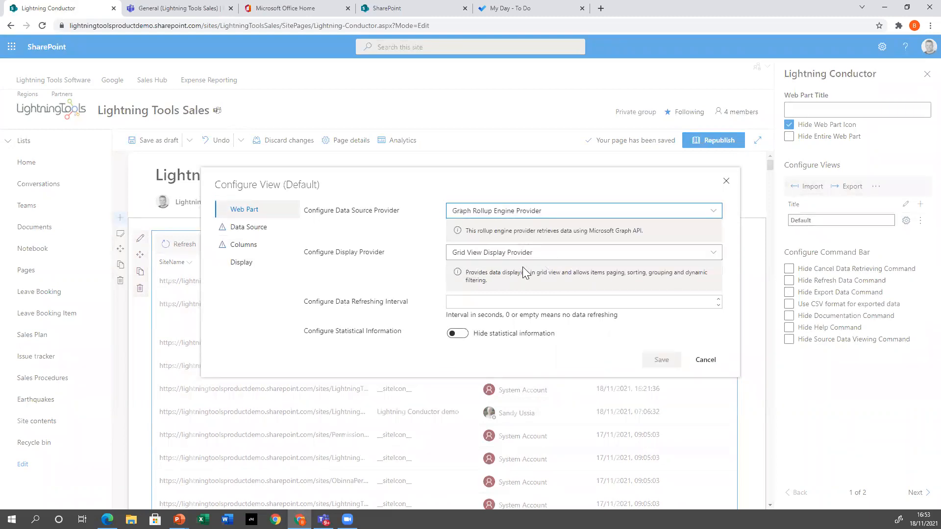
click(249, 227)
click(499, 237)
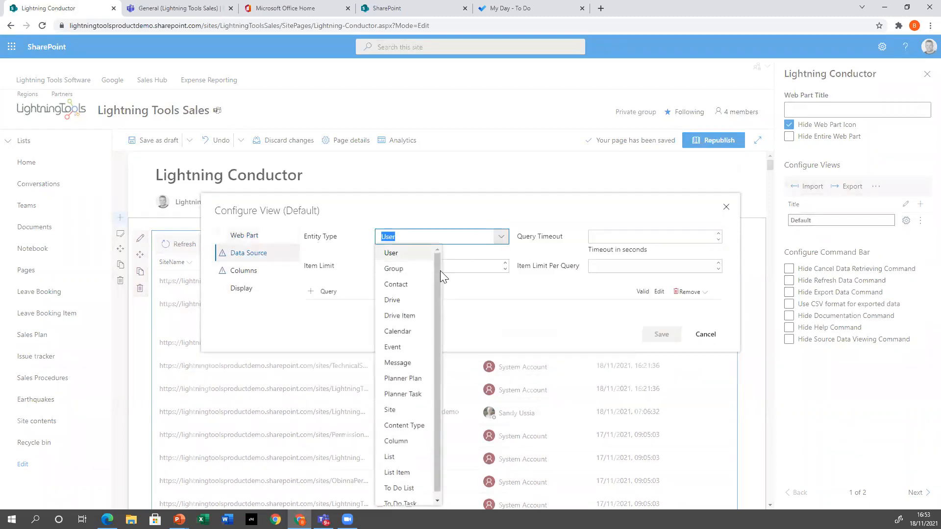
click(398, 471)
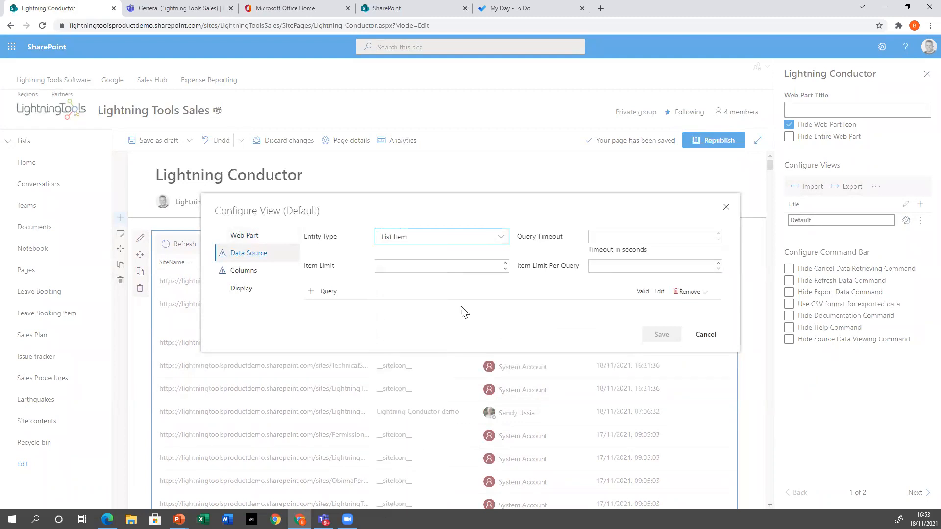
Step: Try a Constructed Graph query, view its available section names, and discard both the query and the view changes
click(311, 292)
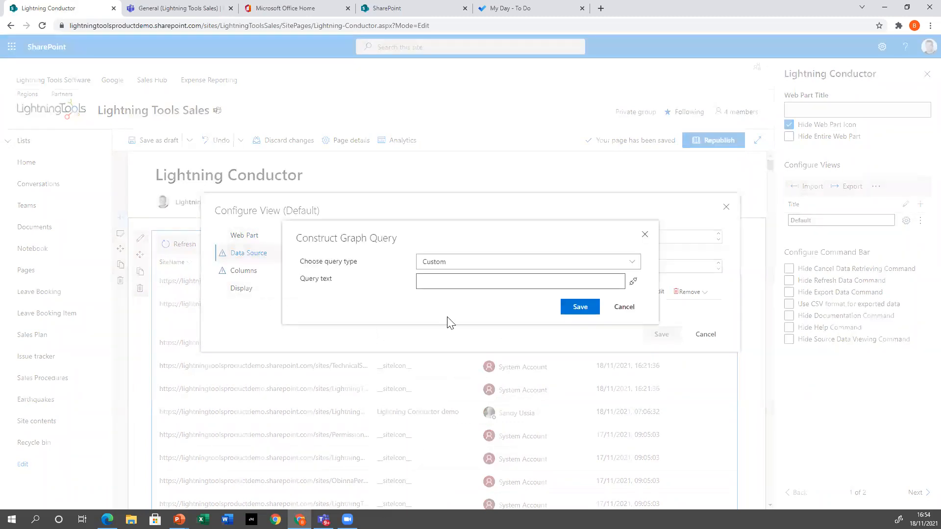
click(636, 268)
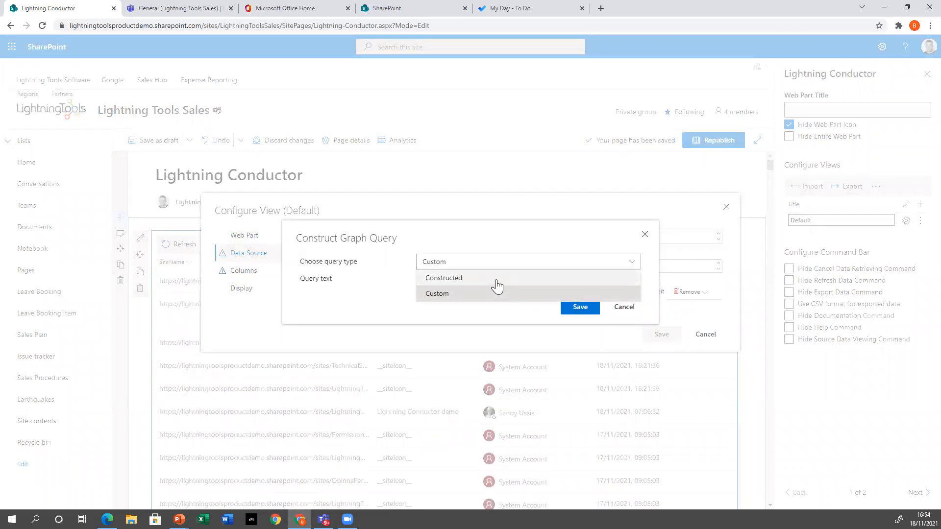
click(493, 278)
click(608, 264)
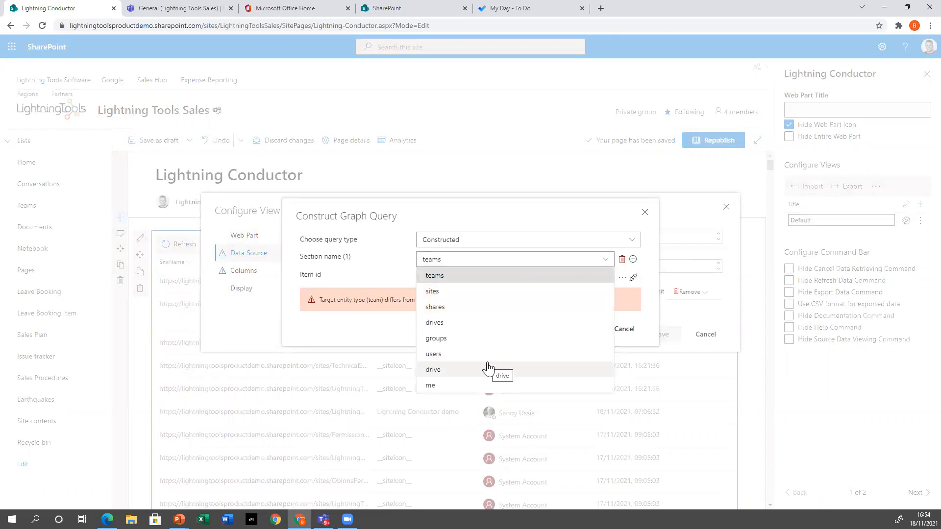
click(633, 330)
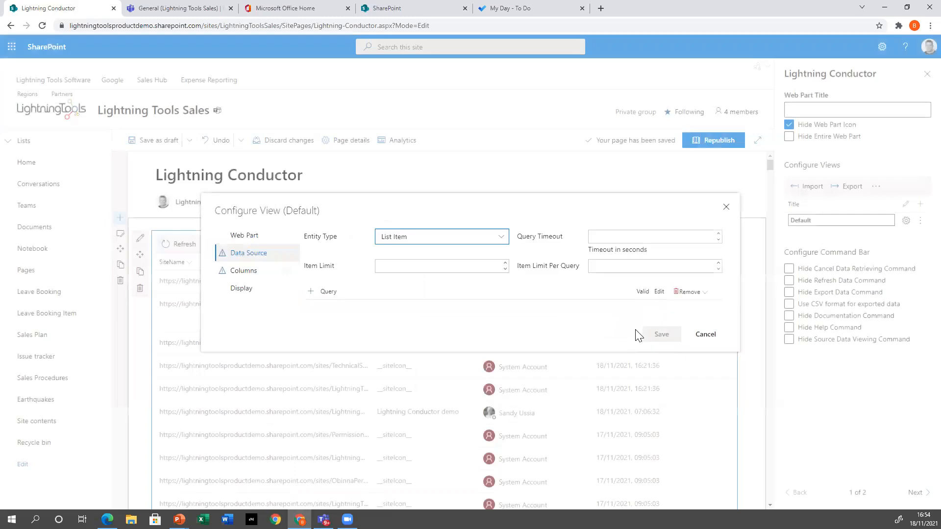
click(713, 336)
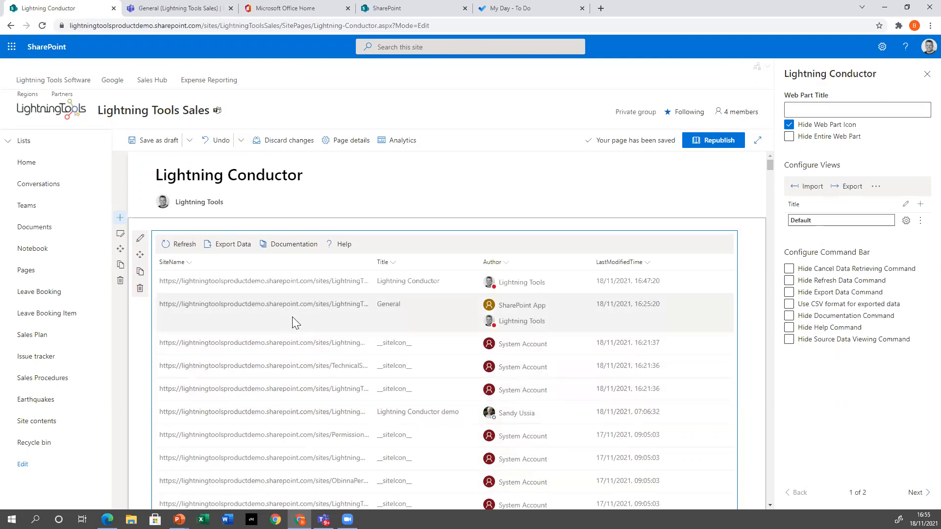
Step: Look through the rolled-up items and delete the recently changed items web part from the page
scroll(290, 305, down, 10)
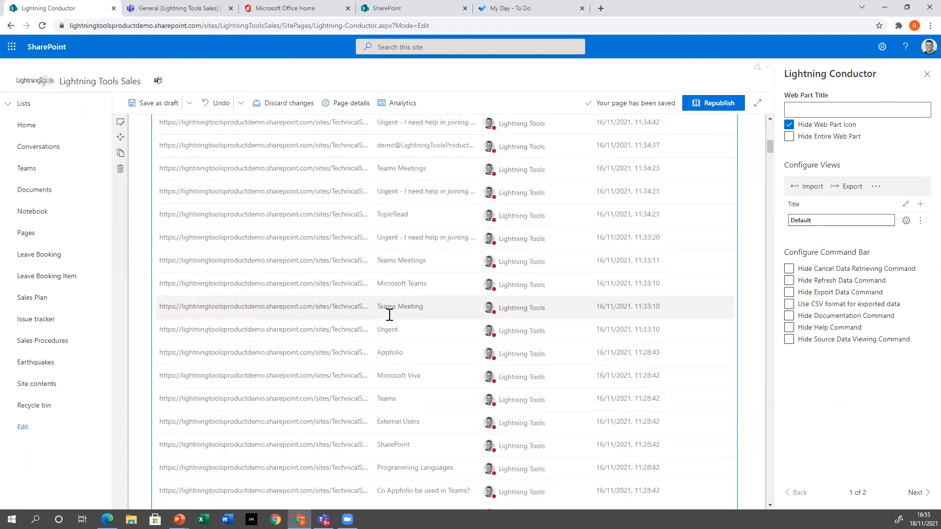
scroll(752, 374, up, 10)
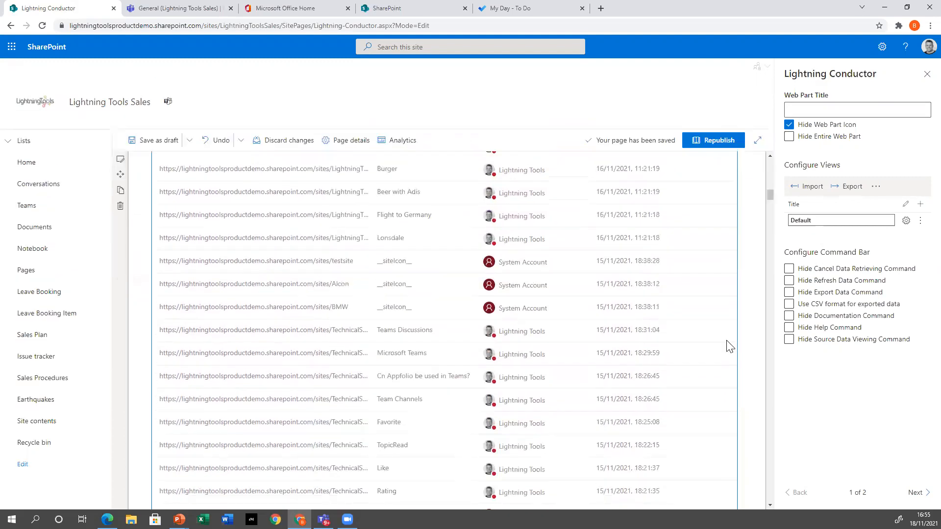
scroll(602, 304, up, 10)
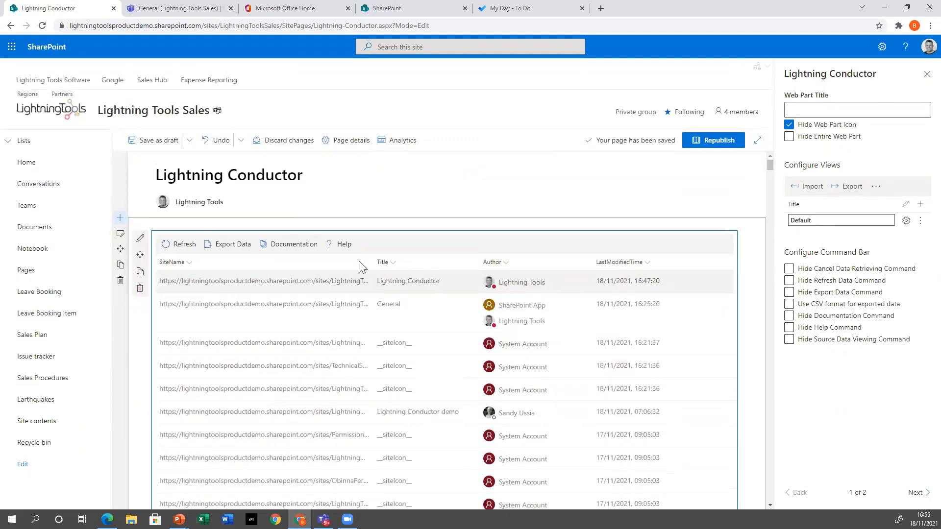
click(140, 288)
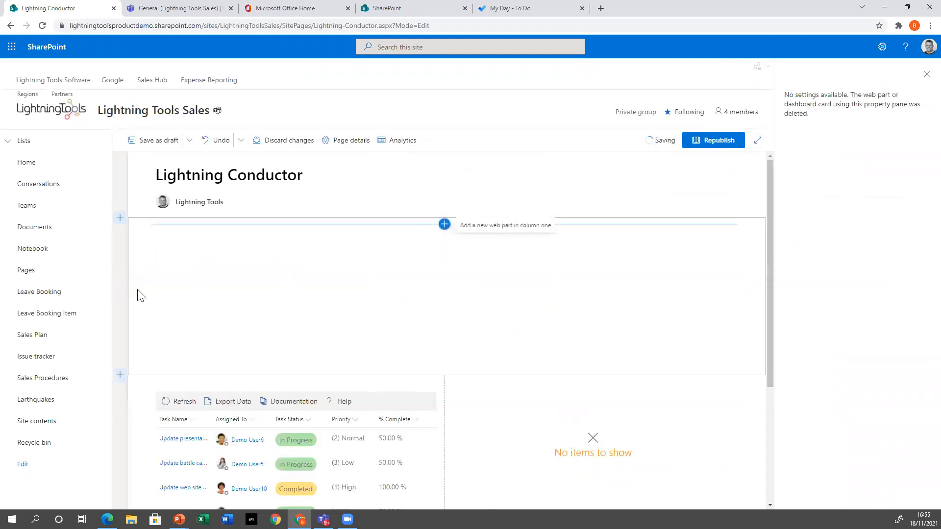
Step: Open the settings of the tasks Lightning Conductor web part and clone its Default view
scroll(448, 298, down, 3)
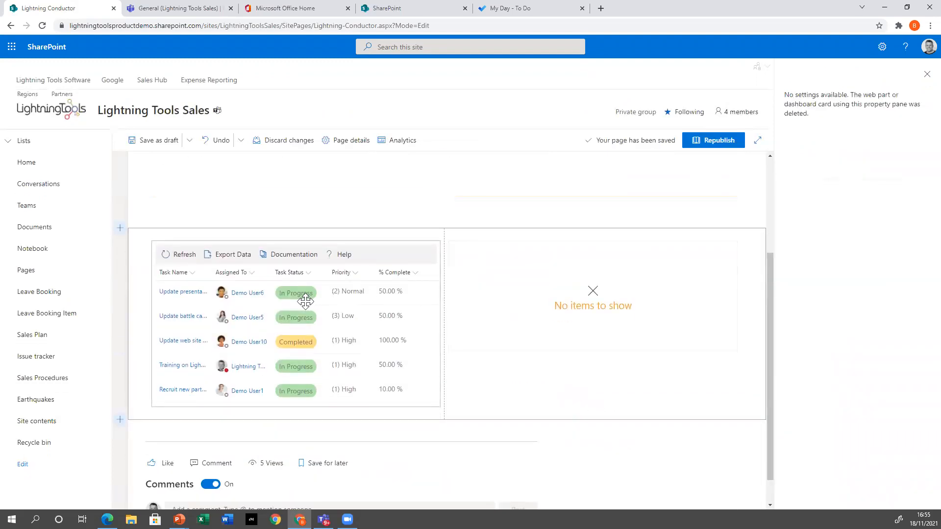
click(340, 275)
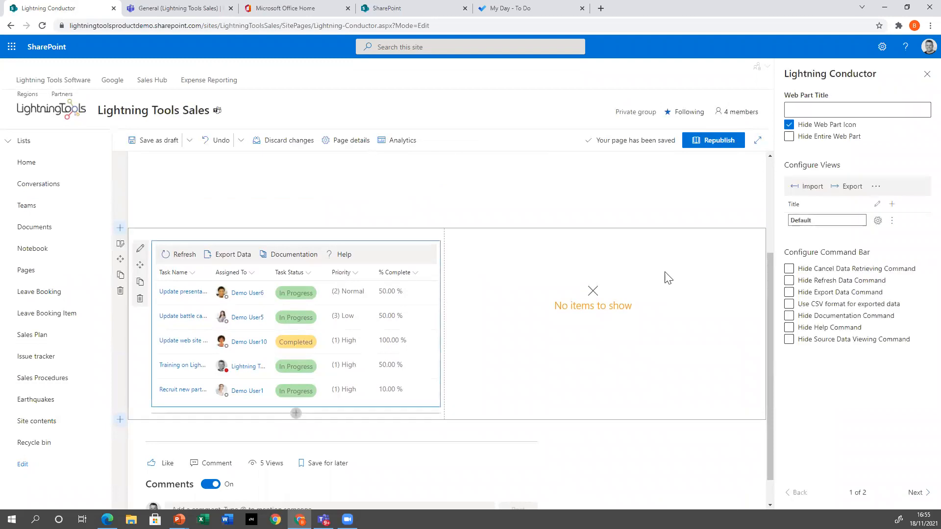
click(919, 221)
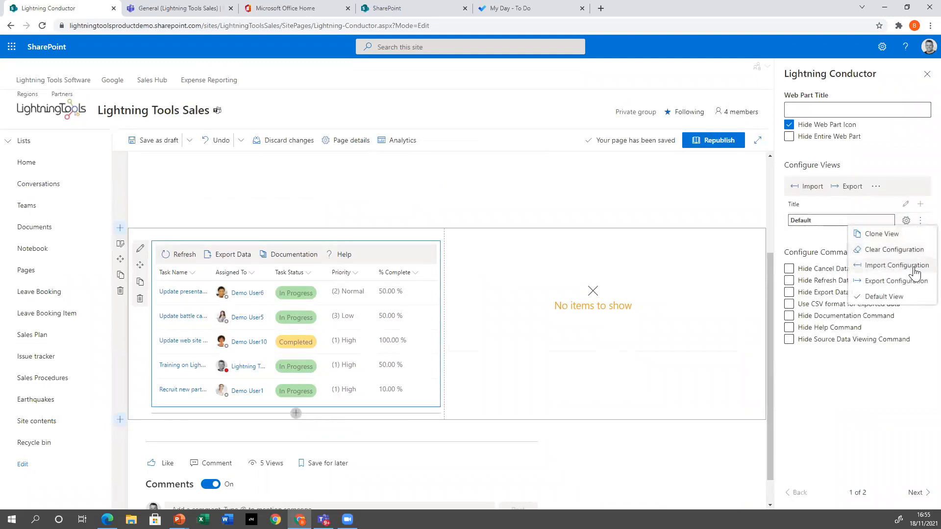
click(893, 239)
Step: Rename the original view Tasks and its clone Another Tasks(1), and show both in the web part's view list
double_click(816, 221)
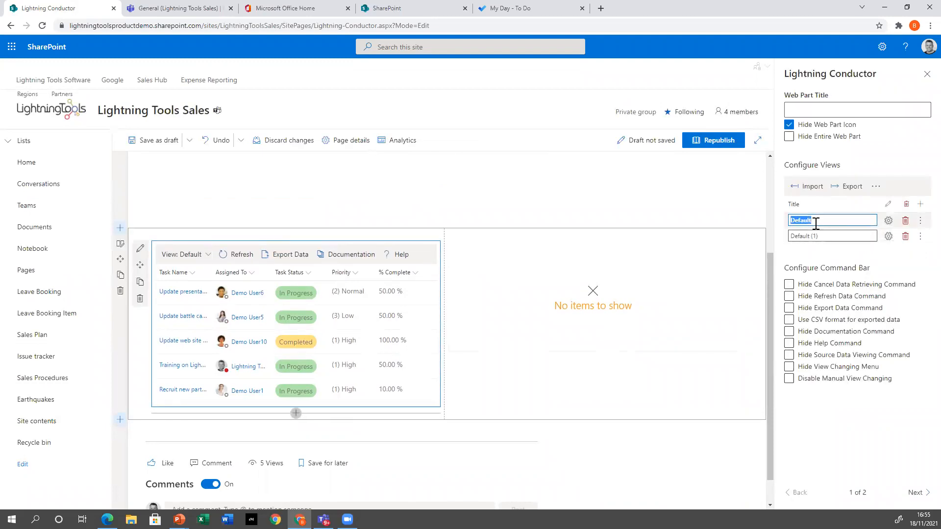
text(Tasks)
click(831, 236)
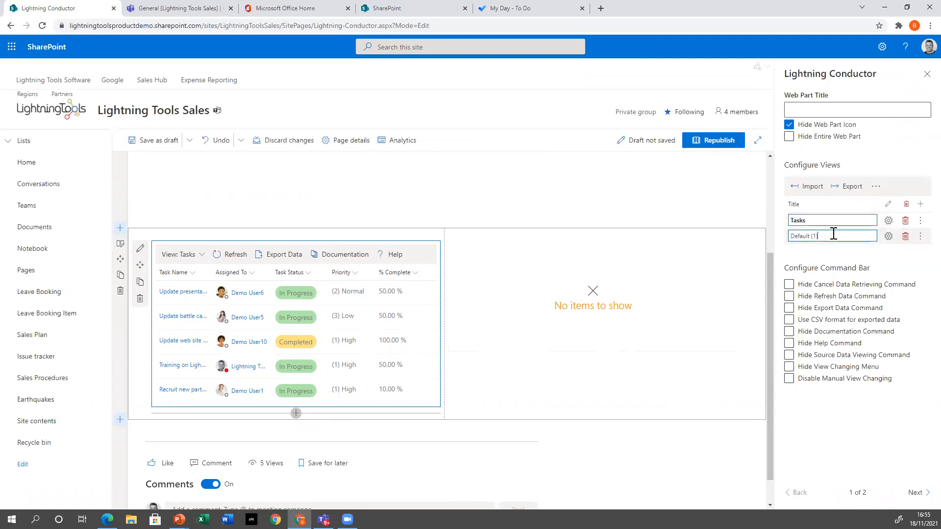
double_click(807, 236)
key(BackSpace)
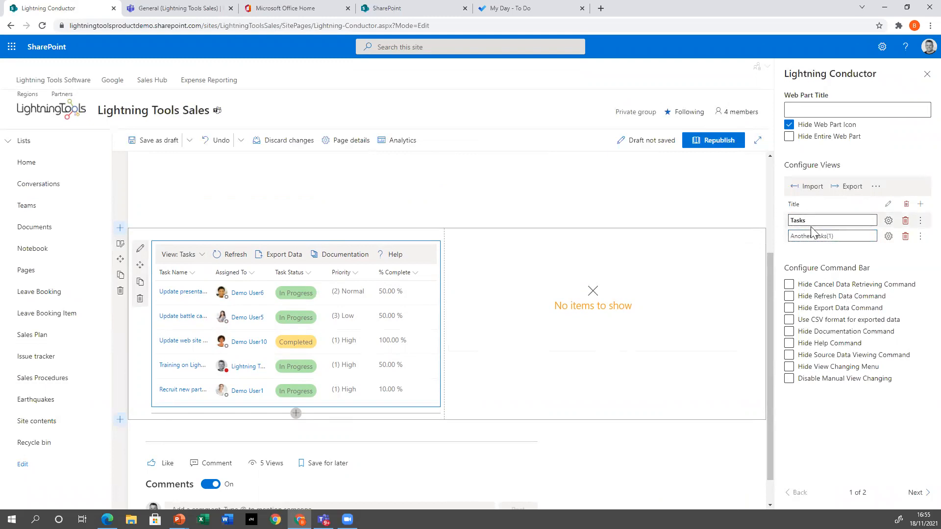
click(202, 255)
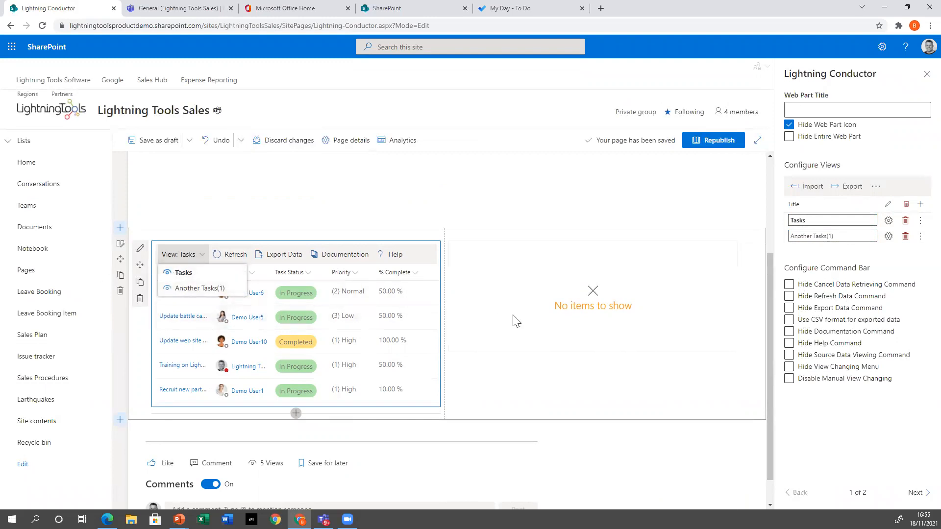
Step: Add a Lightning Filters web part to the empty section above the tasks grid and make it a Choice Filter
scroll(527, 323, up, 2)
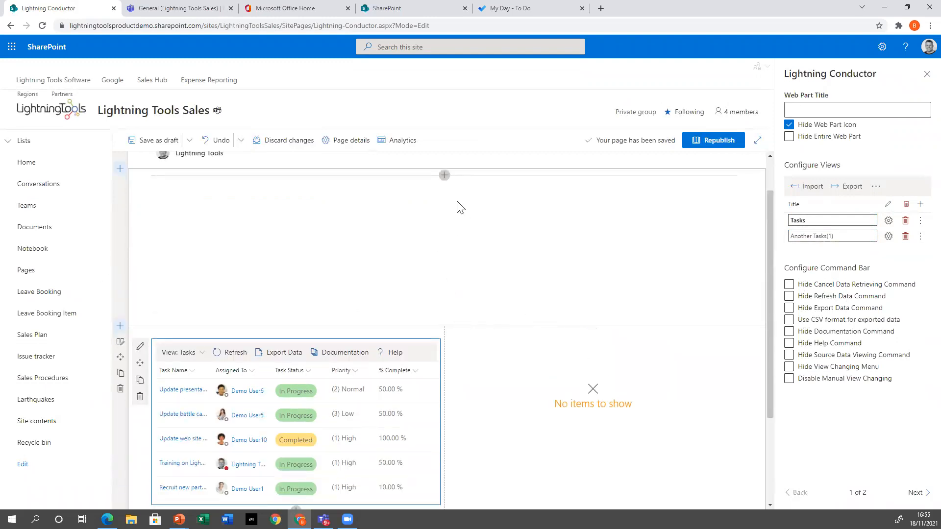
click(444, 175)
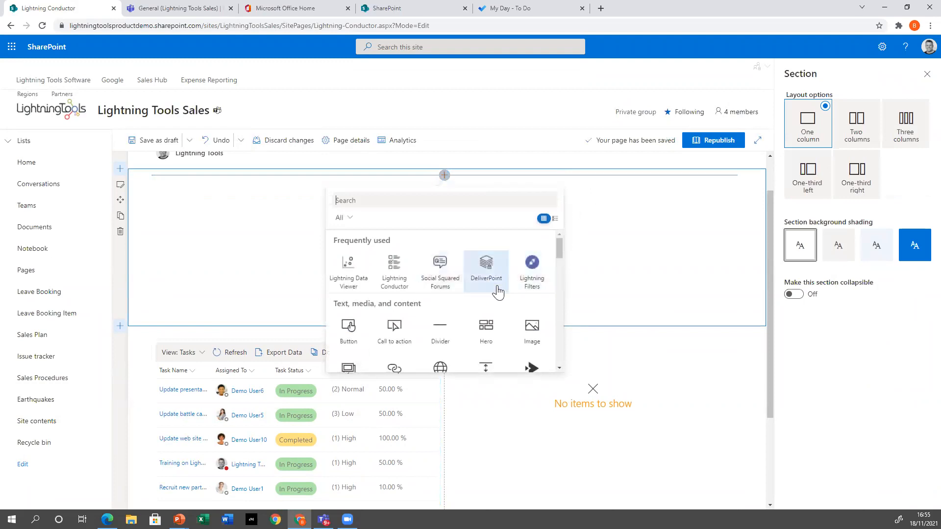
click(527, 272)
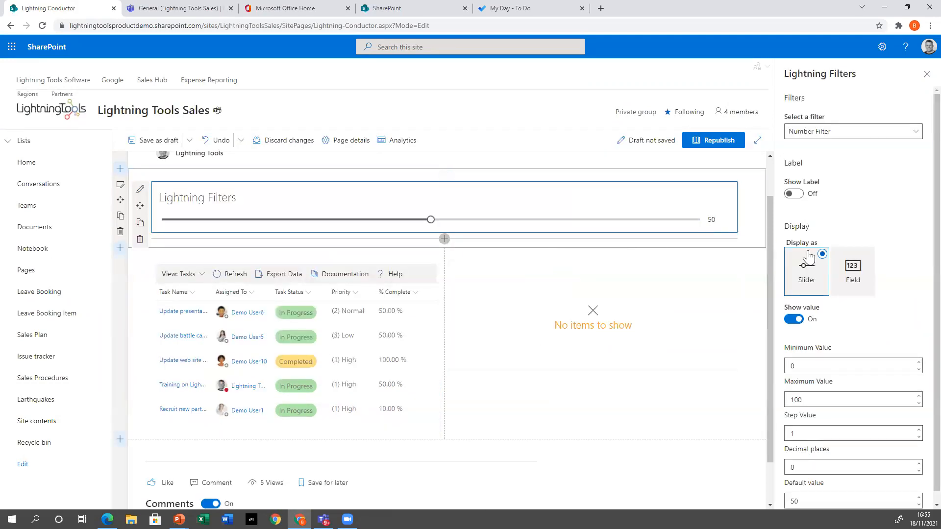
click(831, 139)
click(830, 203)
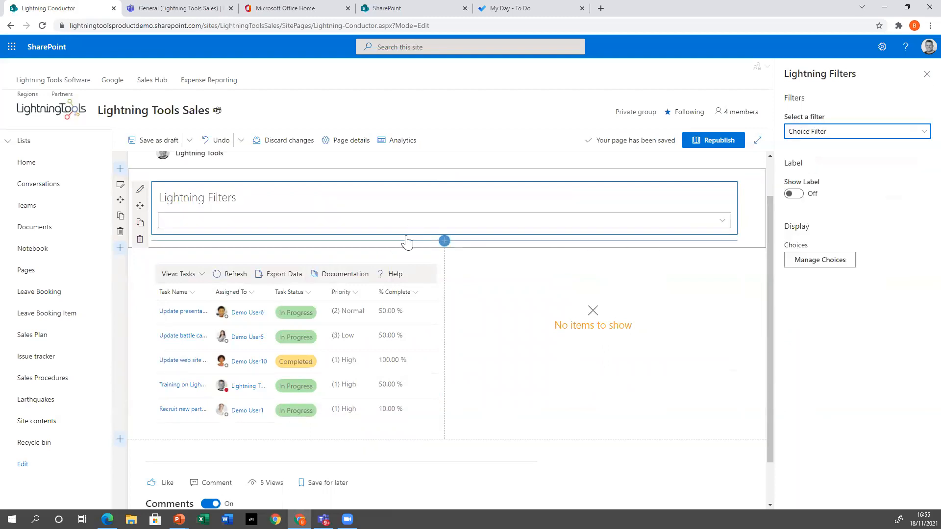
Step: Add a choice to the filter with Tasks as both its text and filterable value
click(823, 262)
click(365, 130)
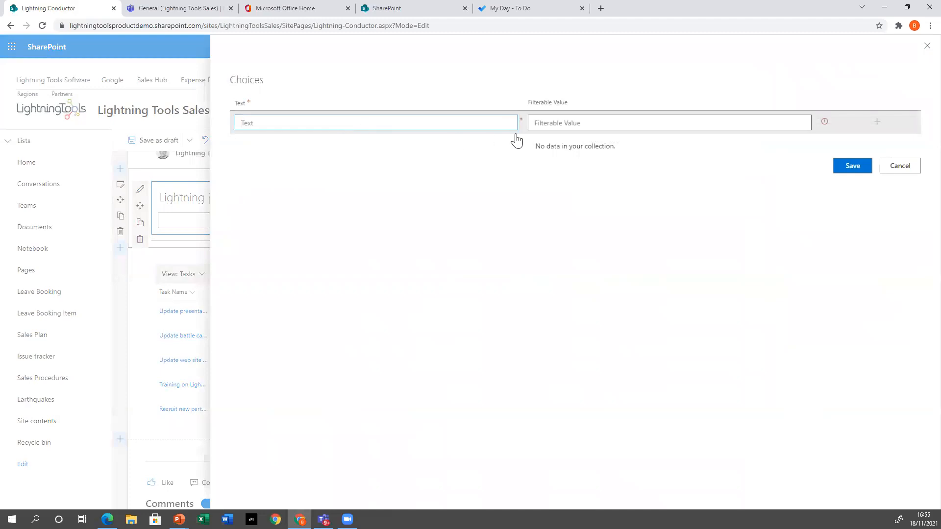
text(Tasks)
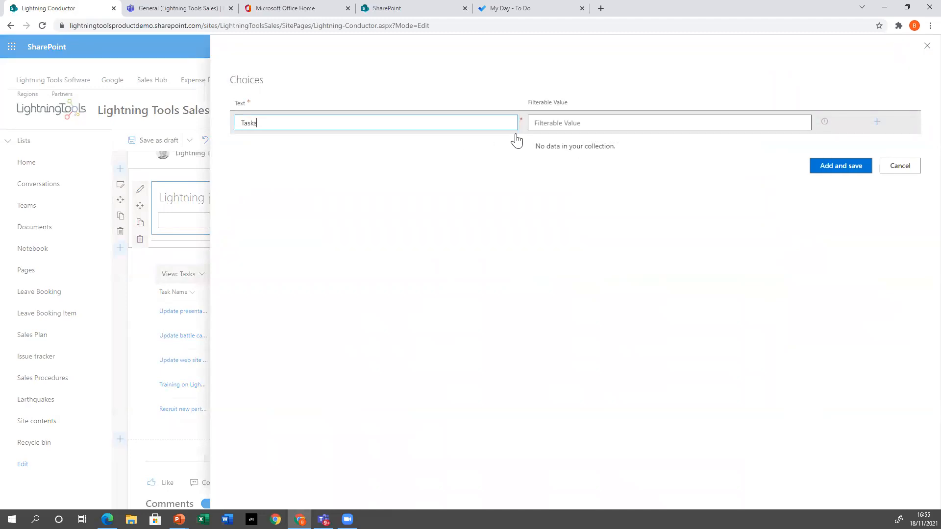
click(544, 120)
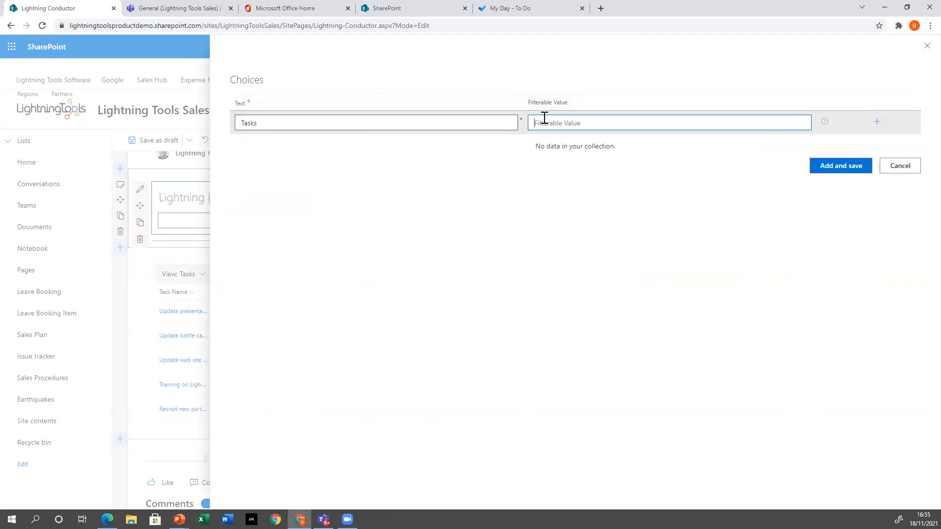
text(Tasks)
key(Tab)
click(875, 122)
Step: Add a second choice with Documents as text and filterable value, save the choices, and check the filter's option list
click(480, 146)
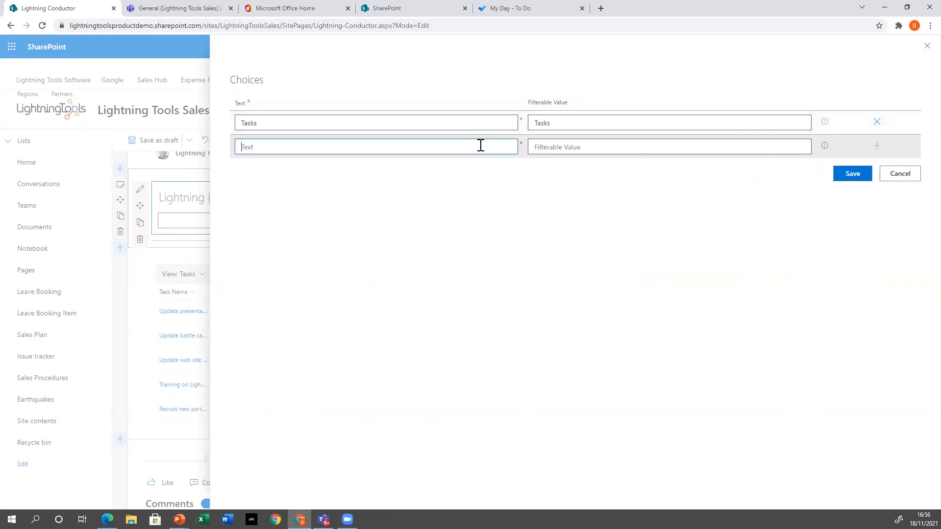
text(Docuemnt)
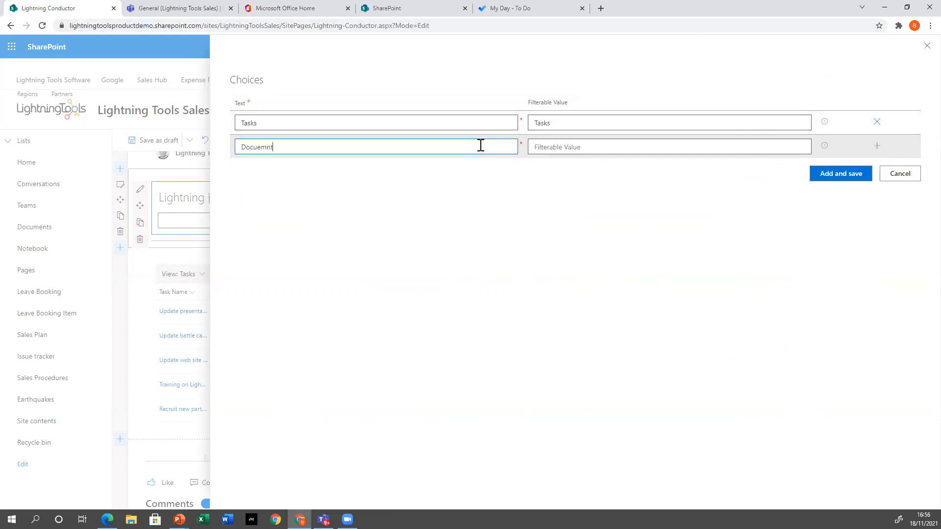
click(574, 146)
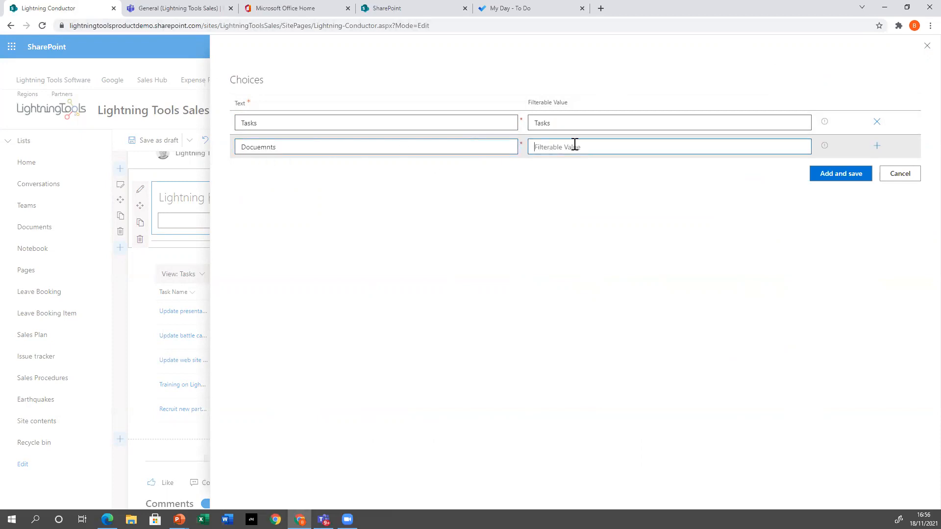
text(D)
click(261, 147)
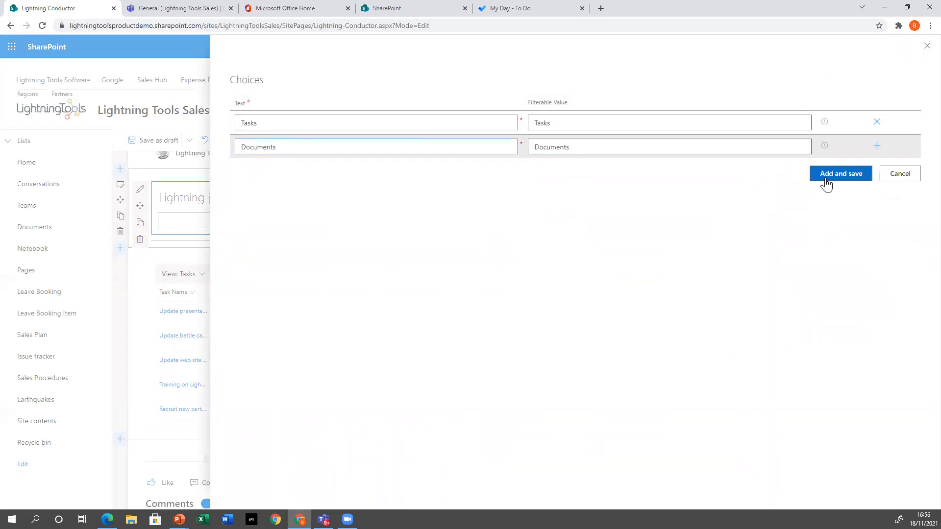
click(841, 174)
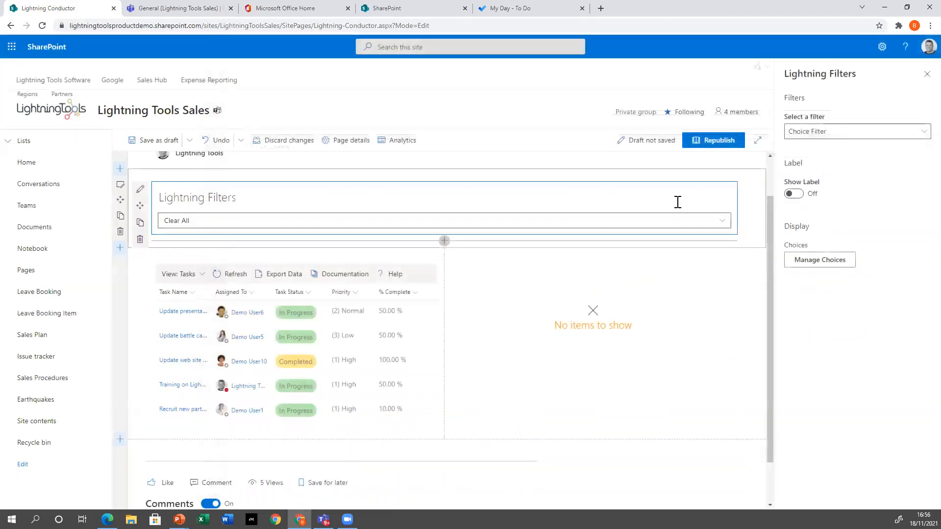
click(711, 227)
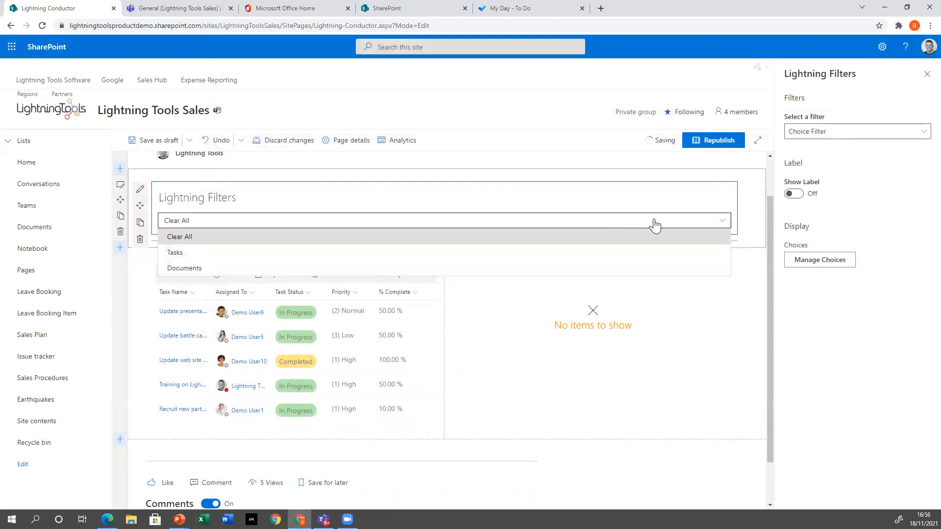
click(723, 225)
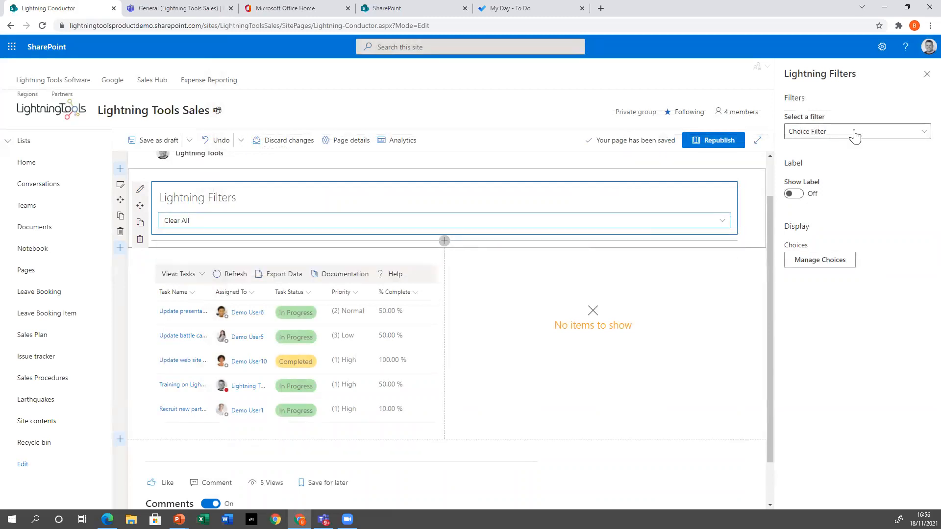
Step: Connect the tasks web part's current view to Lightning Filters as data source, using the Filterable Value property
click(926, 74)
click(312, 273)
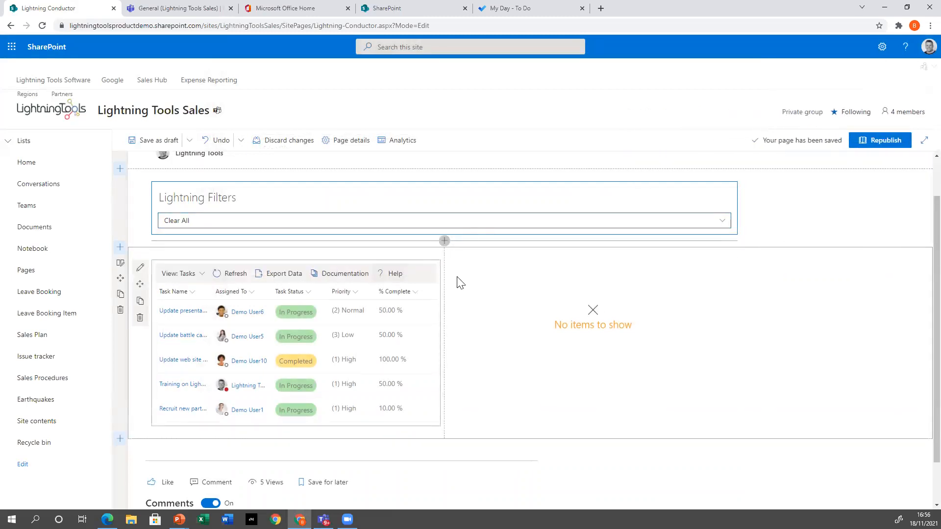
click(140, 268)
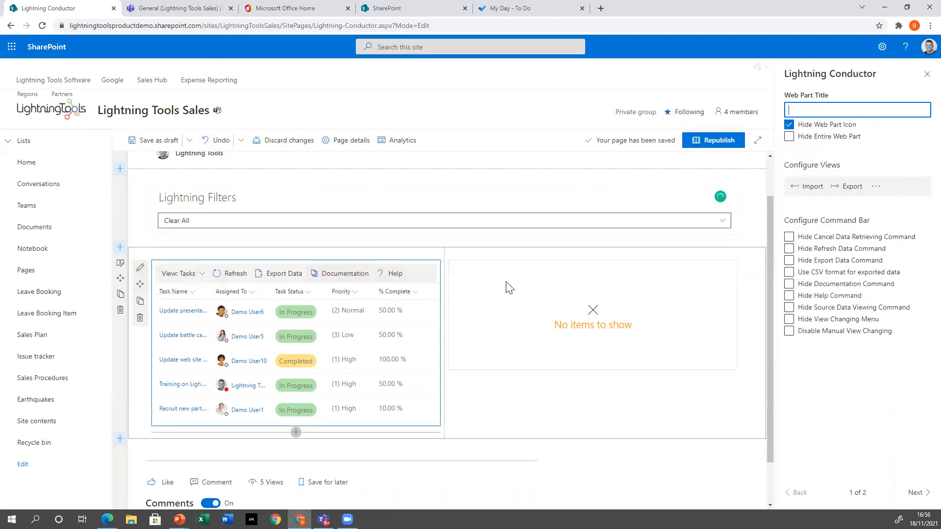
click(875, 186)
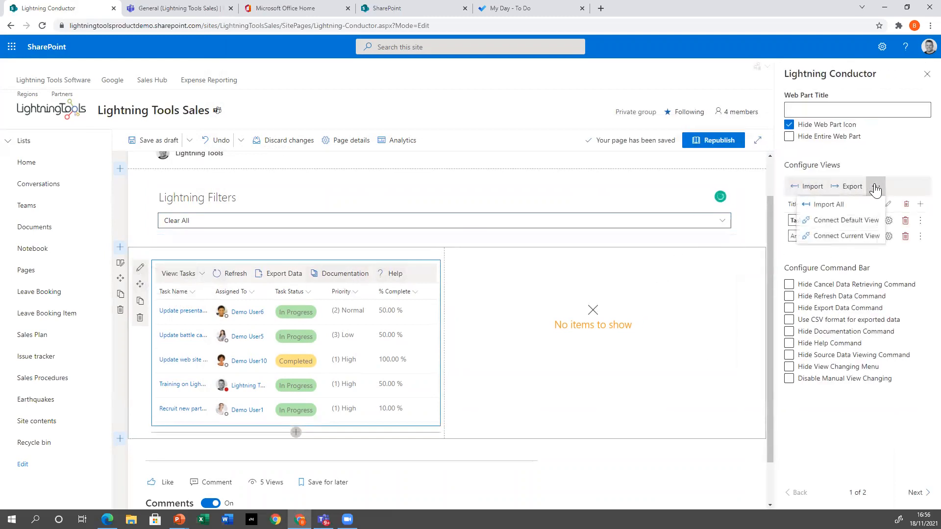
click(828, 237)
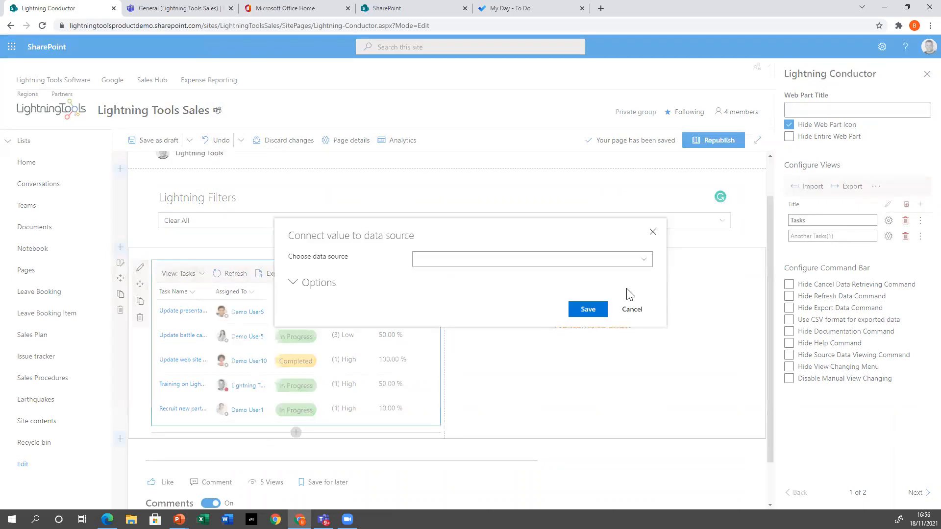
click(643, 259)
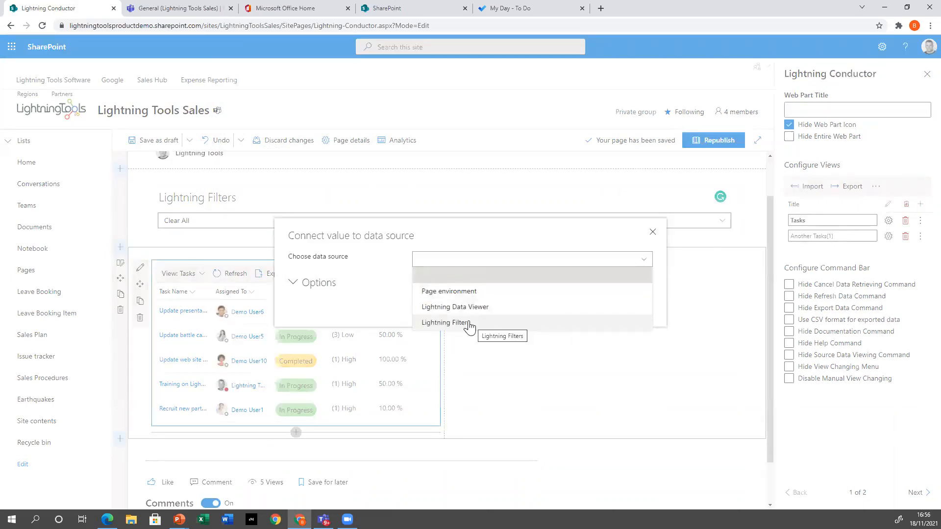
click(496, 325)
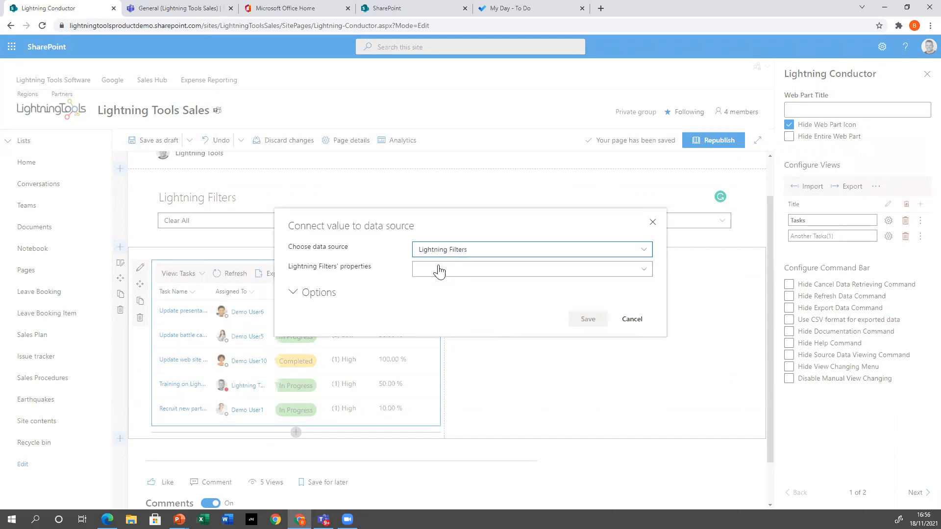
click(643, 269)
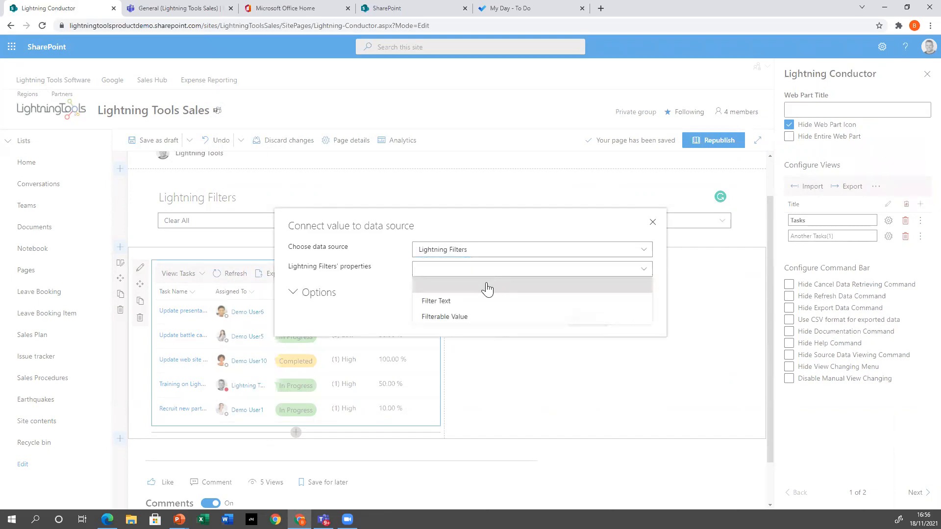
click(445, 318)
click(585, 321)
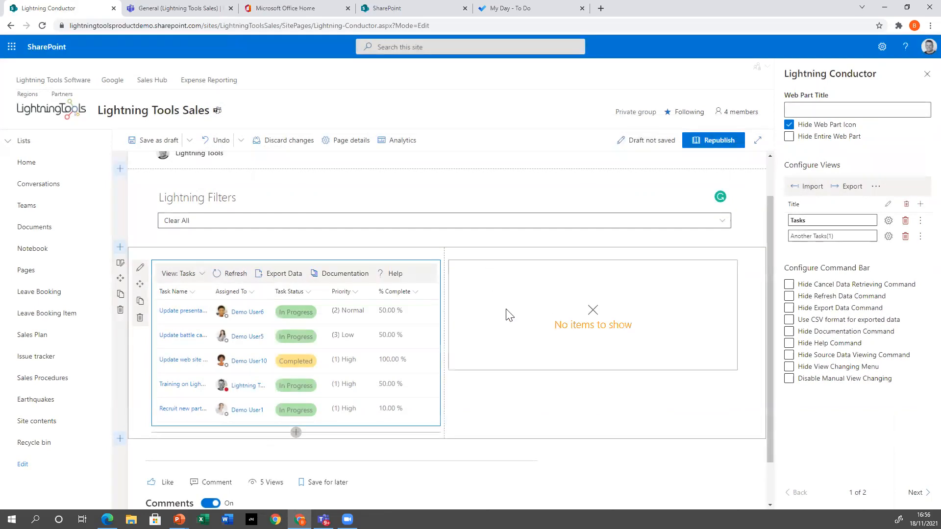
Step: Test the connected filter by choosing Tasks and then Documents
click(724, 226)
click(724, 226)
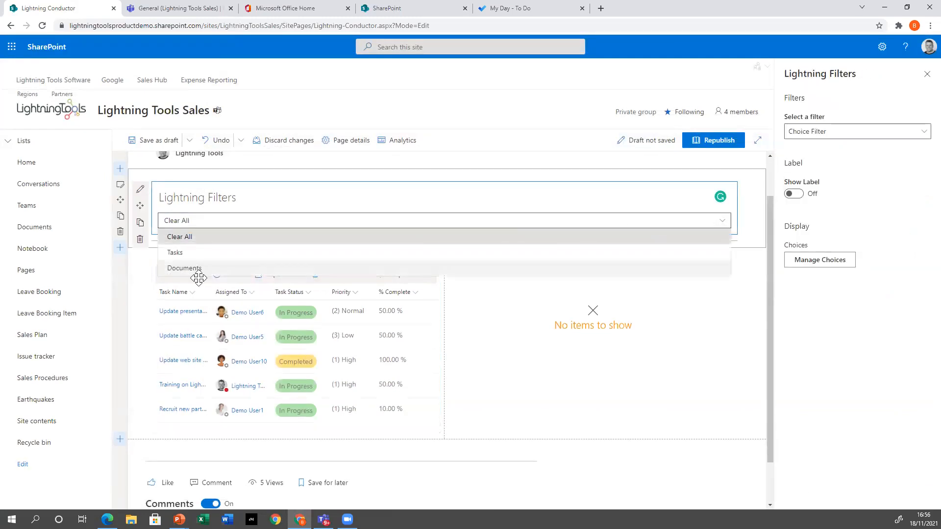
click(189, 254)
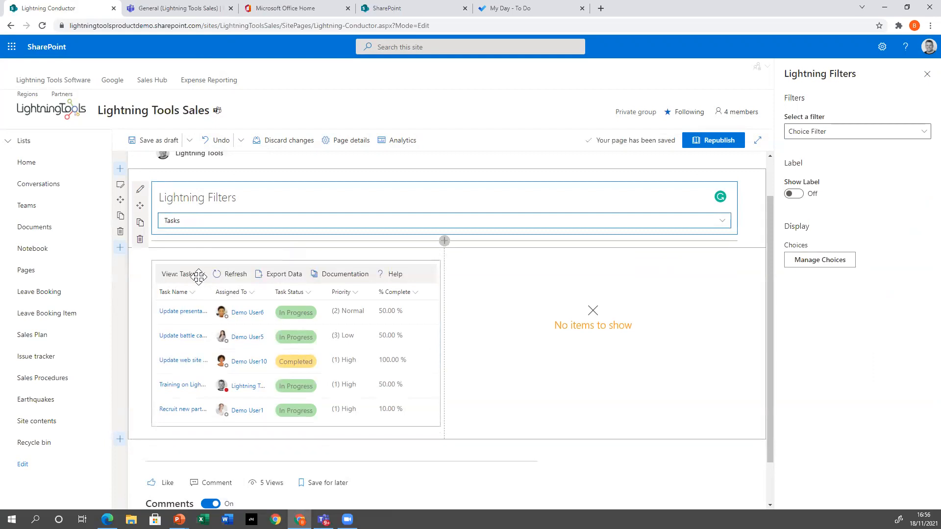
click(724, 221)
click(242, 267)
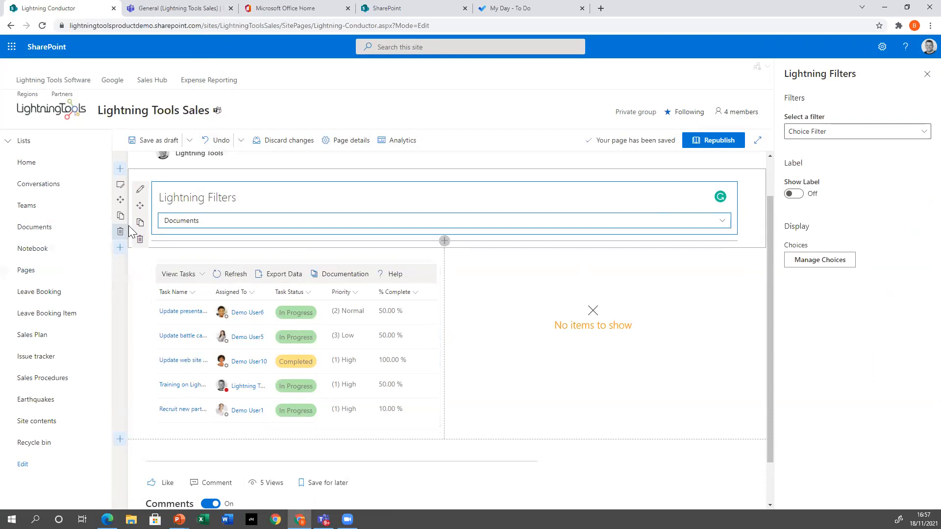
Step: Delete the Lightning Filters web part and the tasks Lightning Conductor web part from the page
click(140, 239)
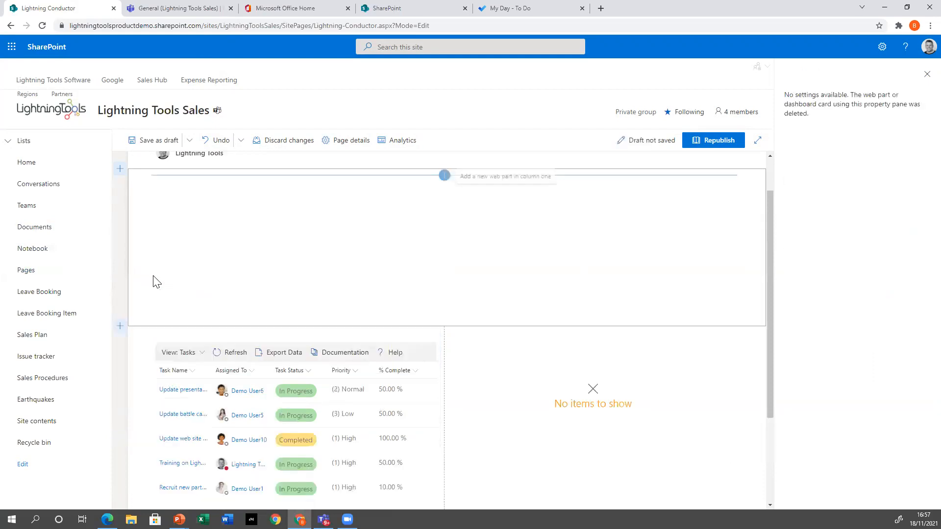
click(318, 357)
click(142, 399)
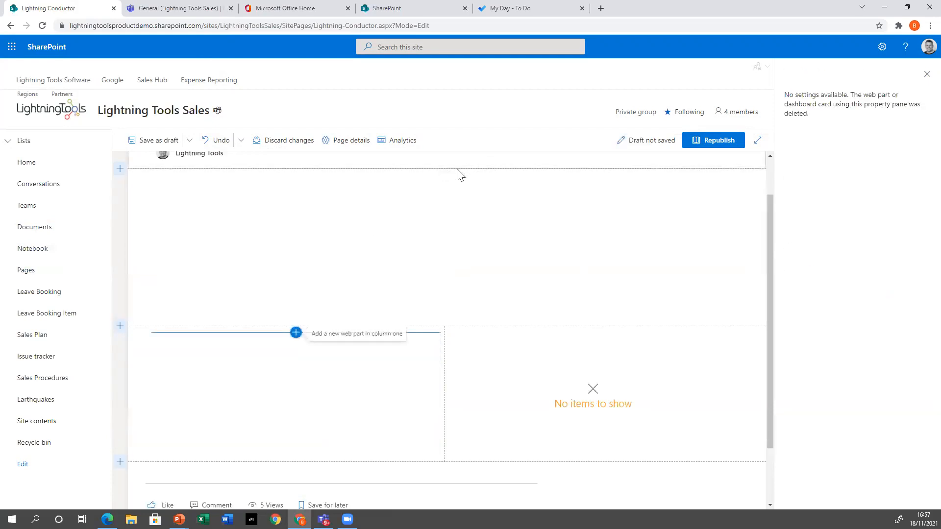
Step: Add a Lightning Conductor web part to the empty one-column section and open its default view's advanced configuration
click(444, 175)
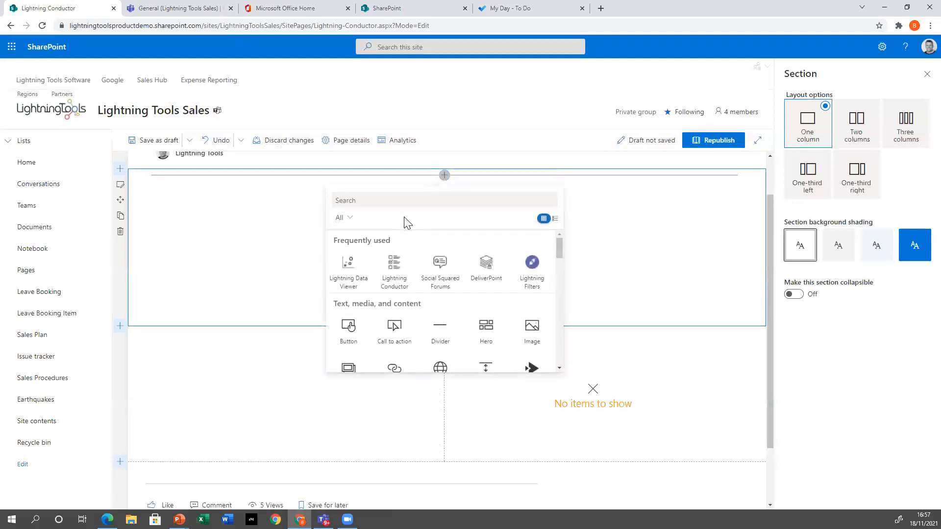
click(394, 269)
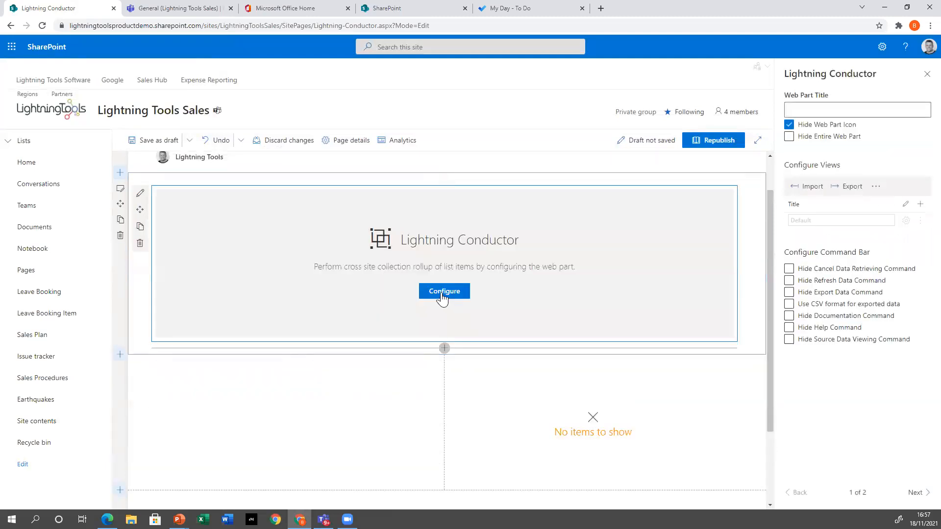
click(443, 294)
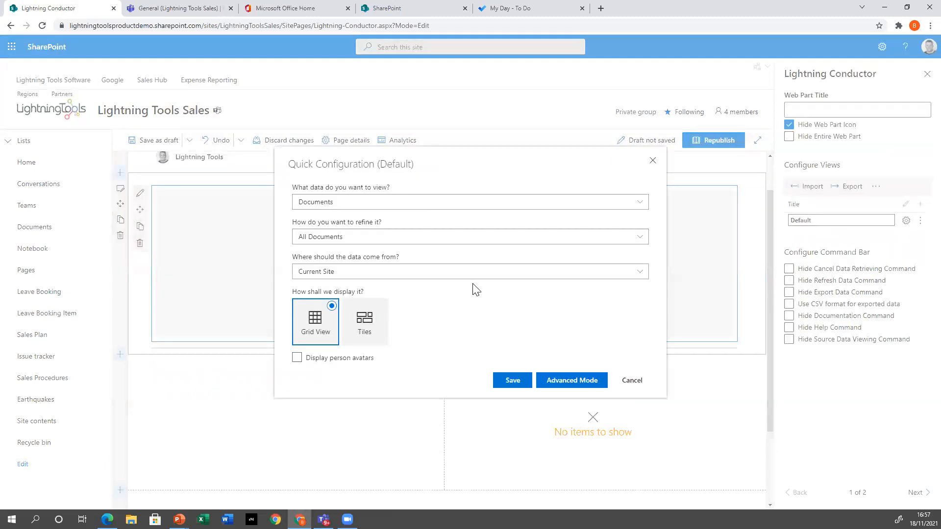
click(558, 382)
Step: Set the data source provider to Microsoft 365 Group Rollup Engine Provider and the display provider to JSON Display Provider
click(552, 207)
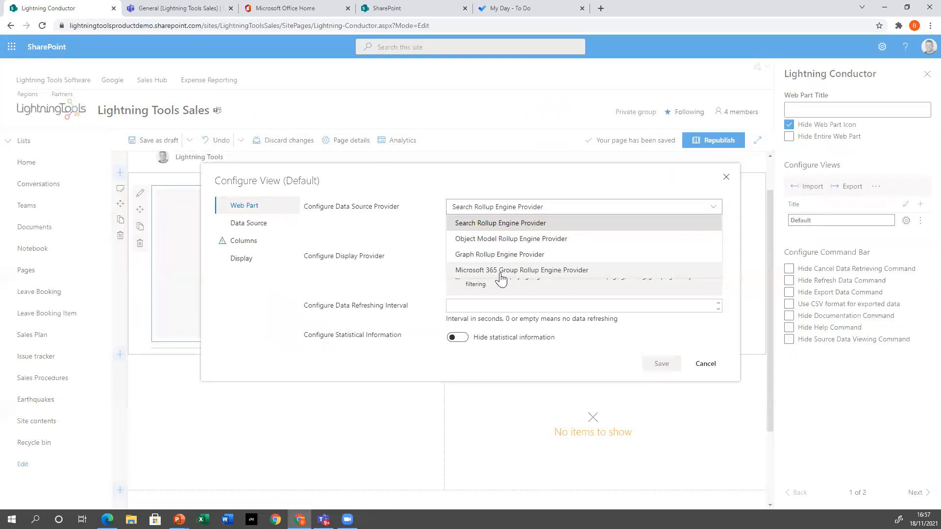
click(574, 271)
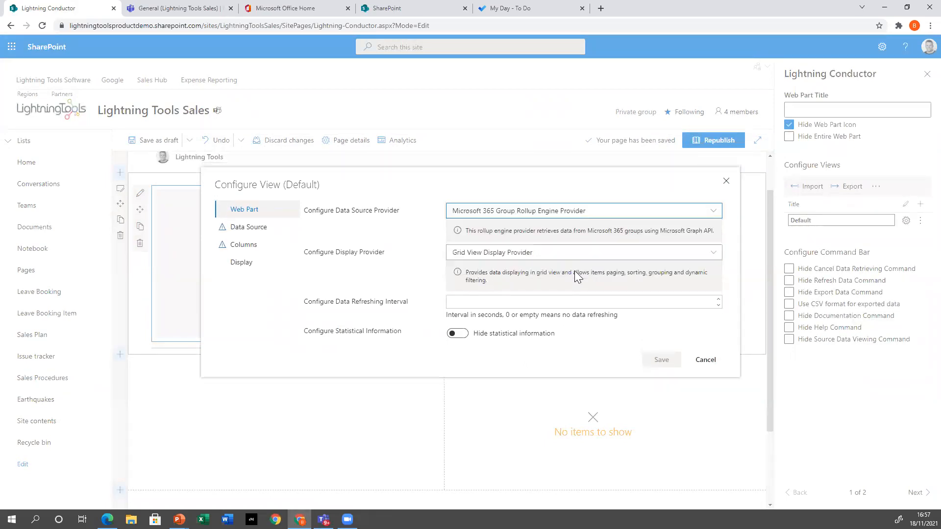
click(531, 255)
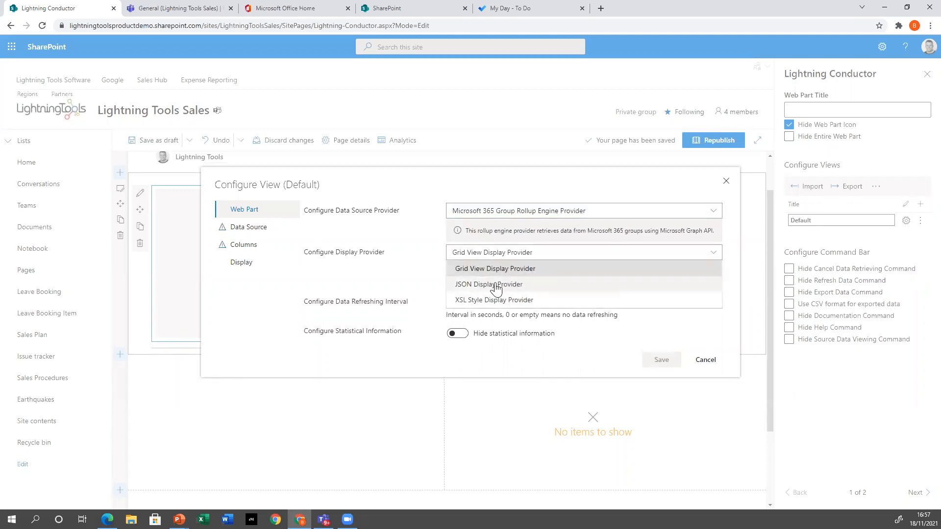
click(527, 287)
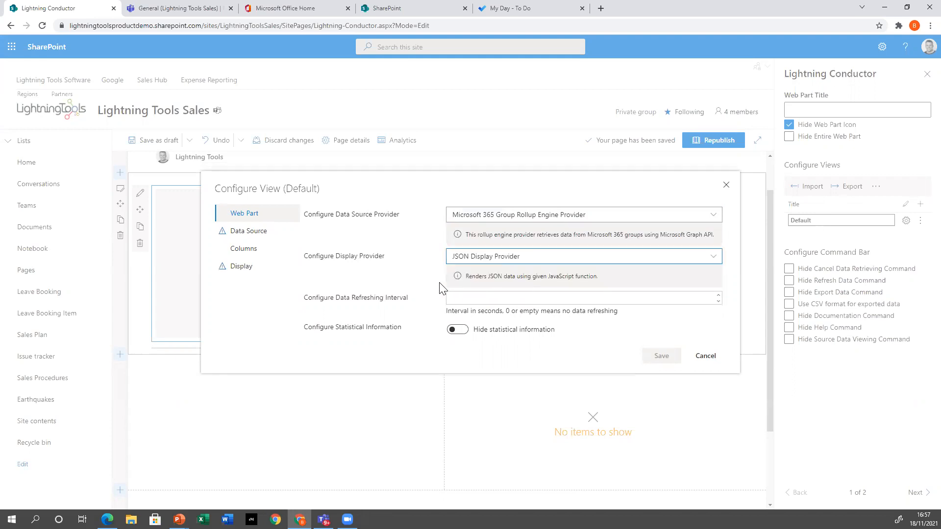
Step: Roll up entities from selected groups, choosing Lightning Tools Sales, A283_PremierInn, BMW and Contoso Ballroom
click(265, 231)
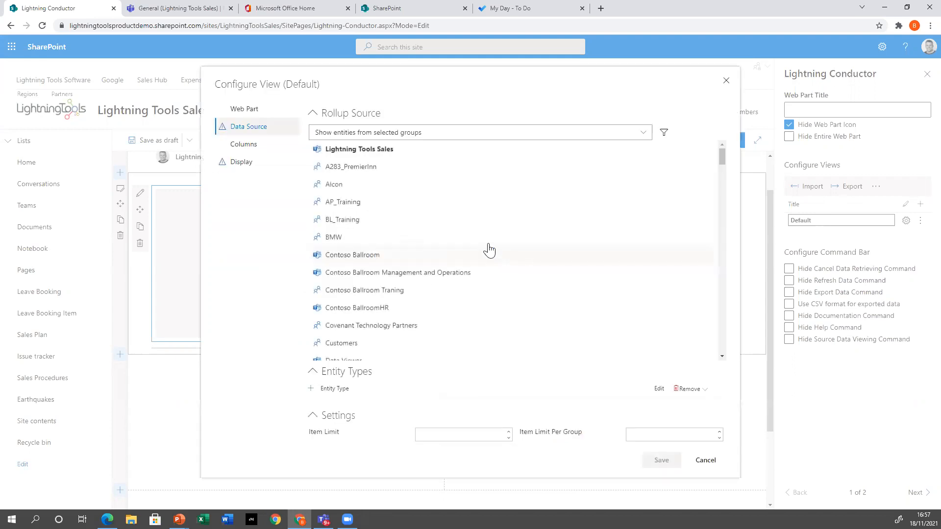
click(394, 133)
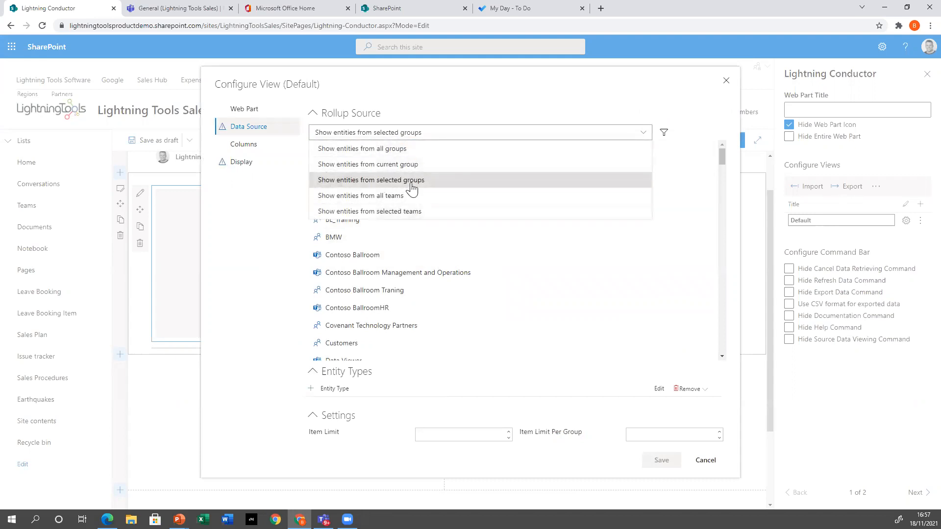
click(411, 185)
scroll(365, 269, down, 5)
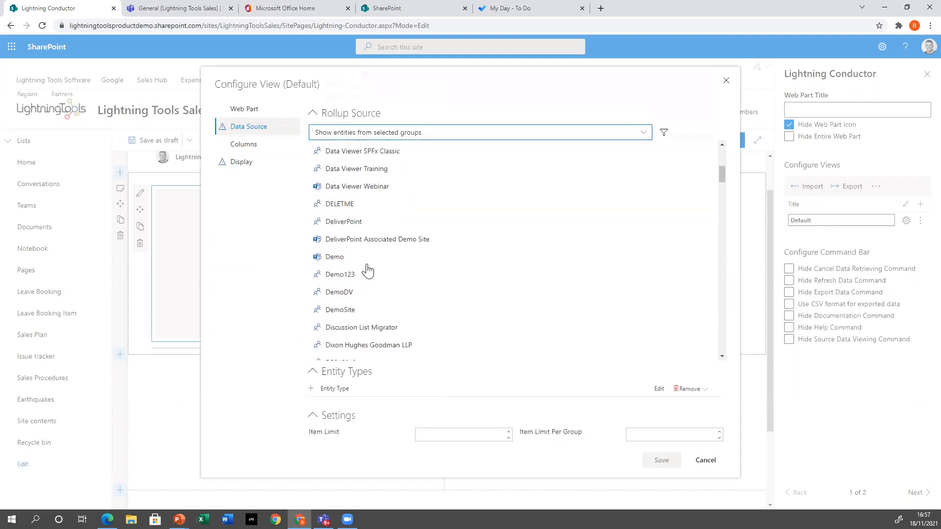
scroll(378, 260, down, 5)
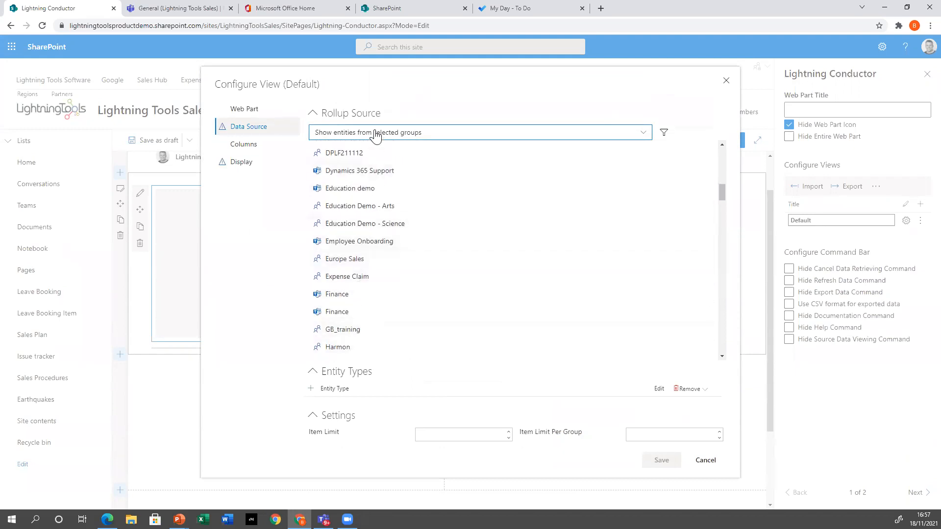
scroll(367, 289, up, 5)
scroll(369, 267, up, 3)
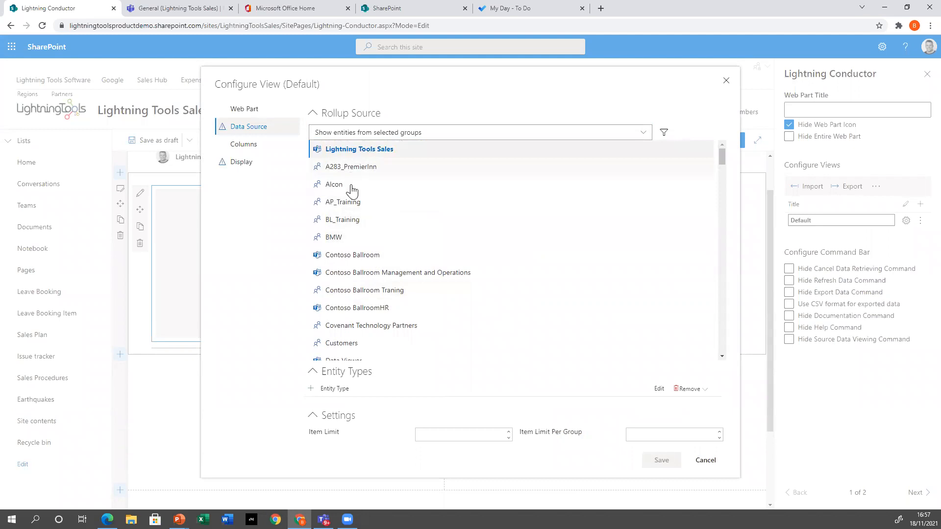
click(352, 239)
click(354, 255)
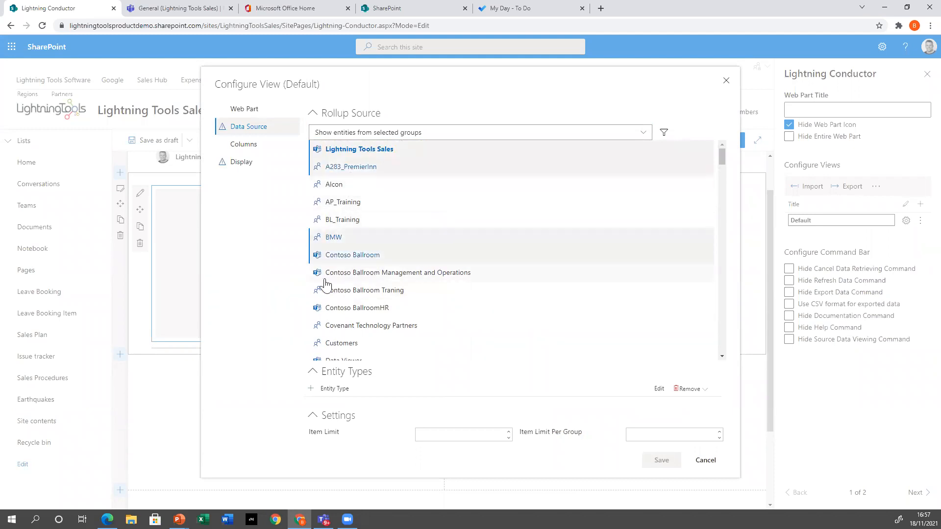
Step: Set the view's rendering JavaScript file to LightningToolsOutlookEventsAgenda.js
click(254, 168)
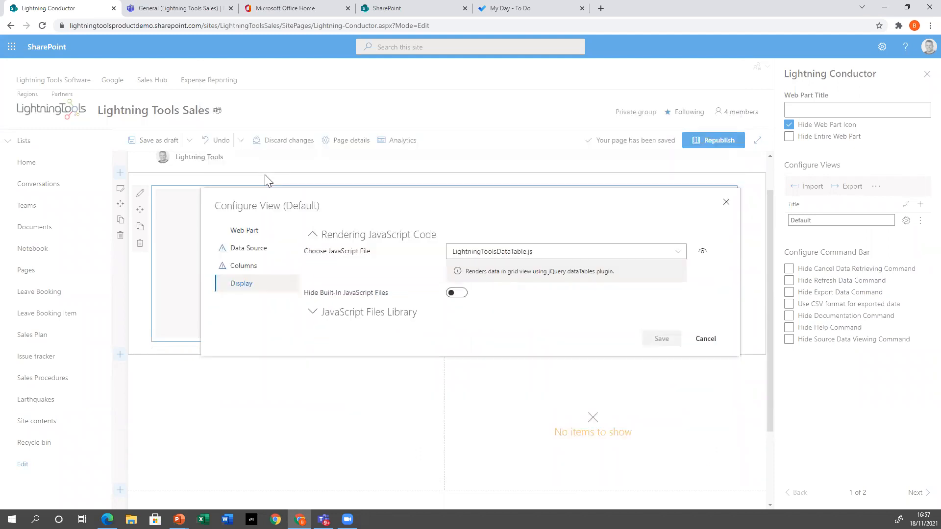
click(533, 253)
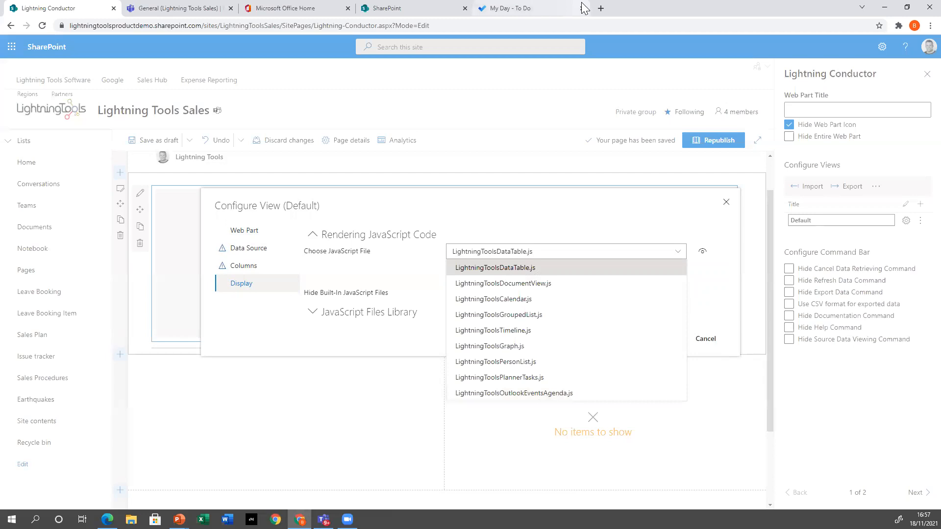
click(548, 394)
click(593, 365)
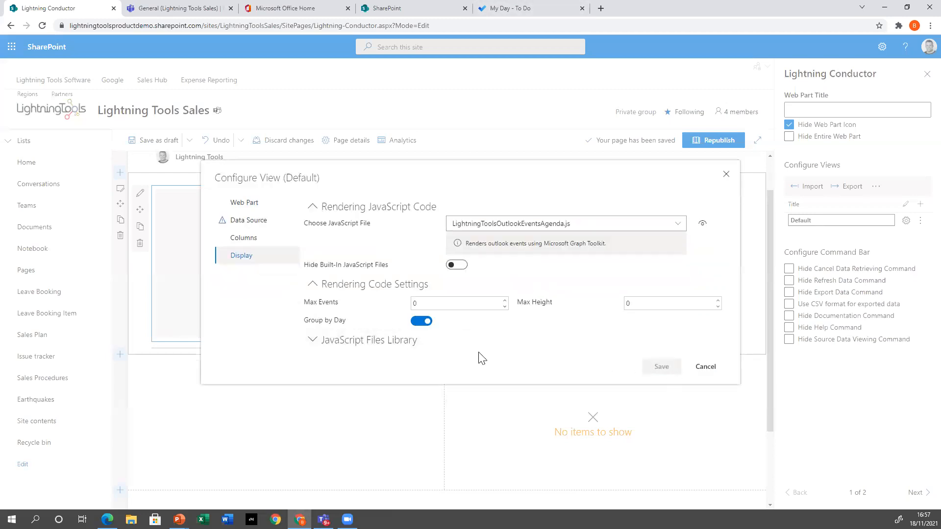
Step: Add Events as the entity type in the view's data source and save the view configuration
click(240, 221)
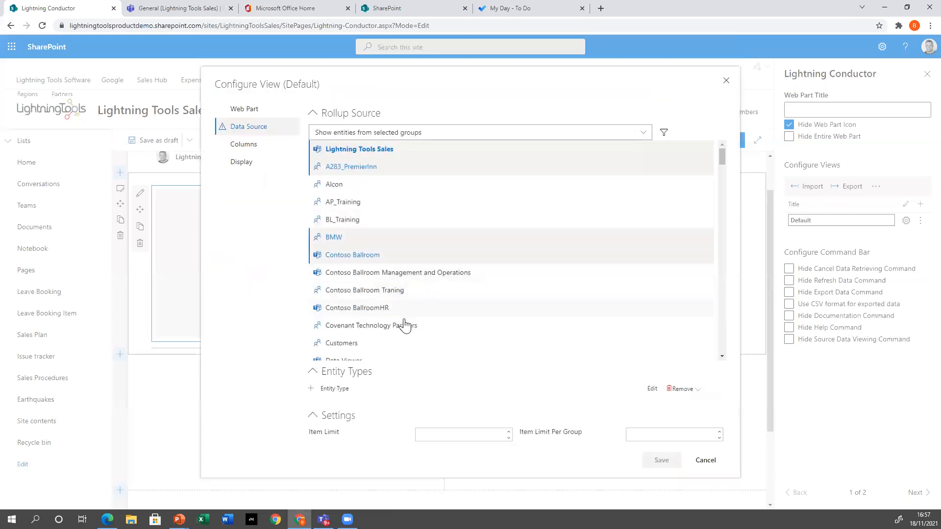
click(311, 388)
click(629, 274)
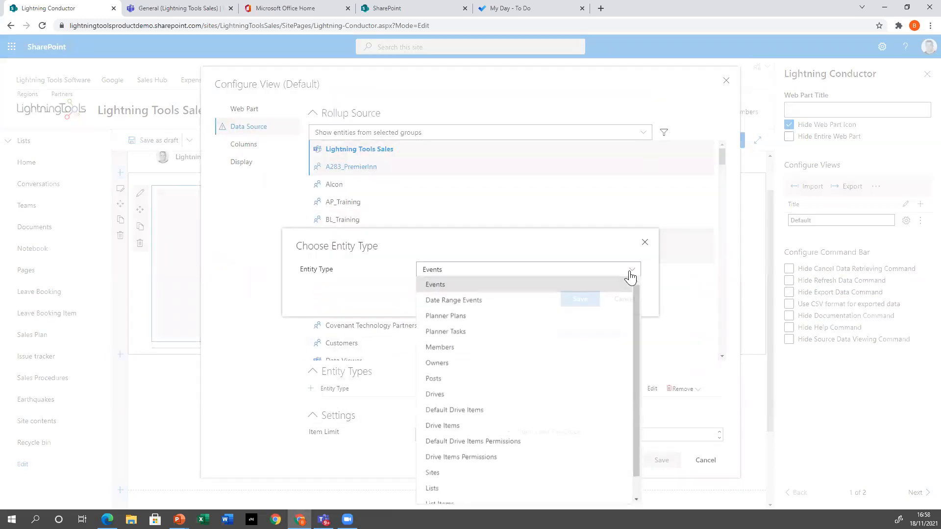
click(495, 289)
click(583, 307)
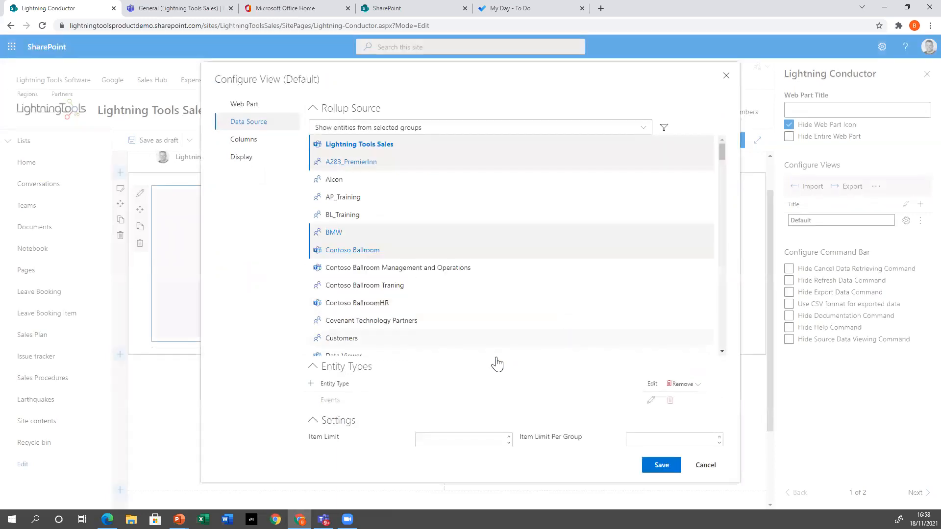
click(662, 465)
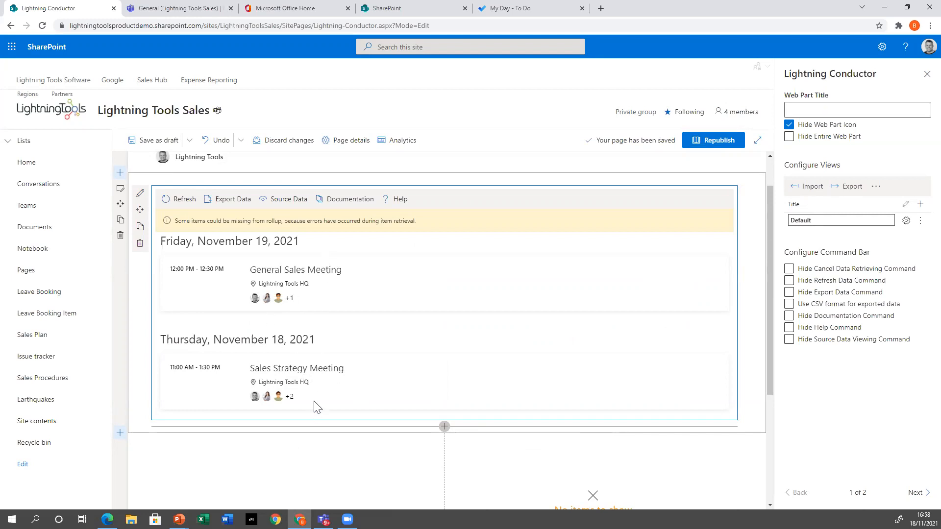
Step: Try the LightningToolsCalendar.js renderer, examine its column-name settings against the available event columns, and cancel the configuration
click(906, 220)
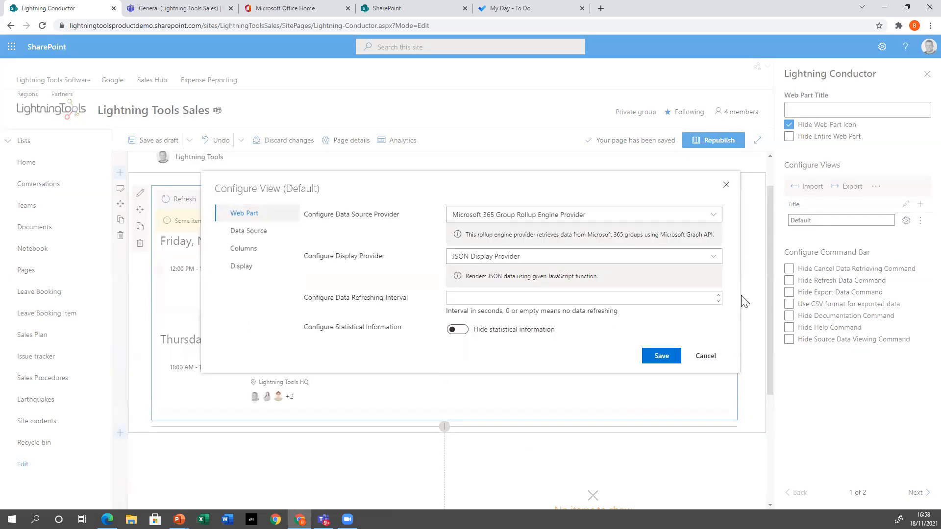
click(254, 268)
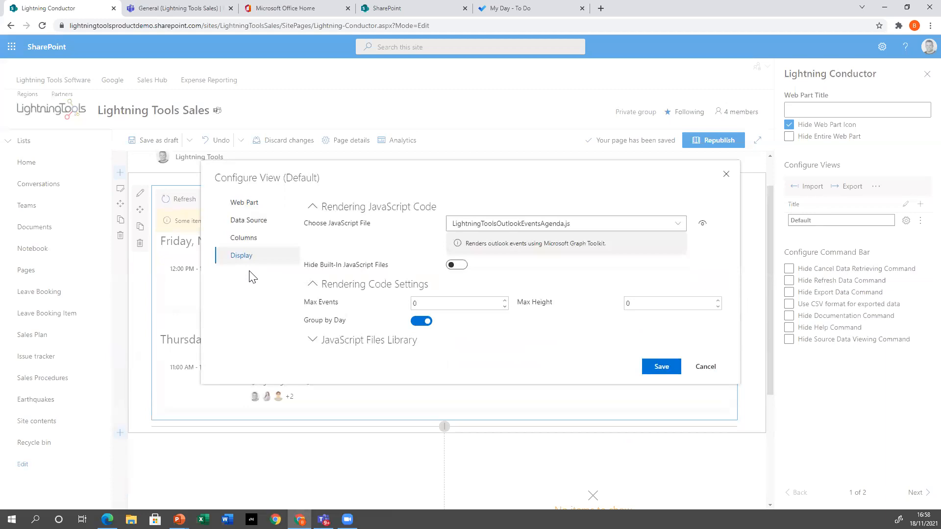
click(661, 226)
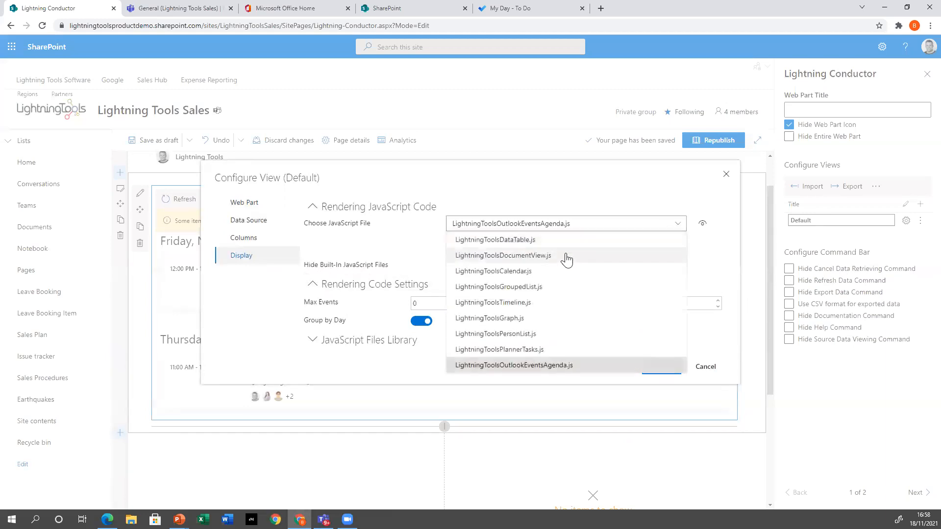
click(511, 272)
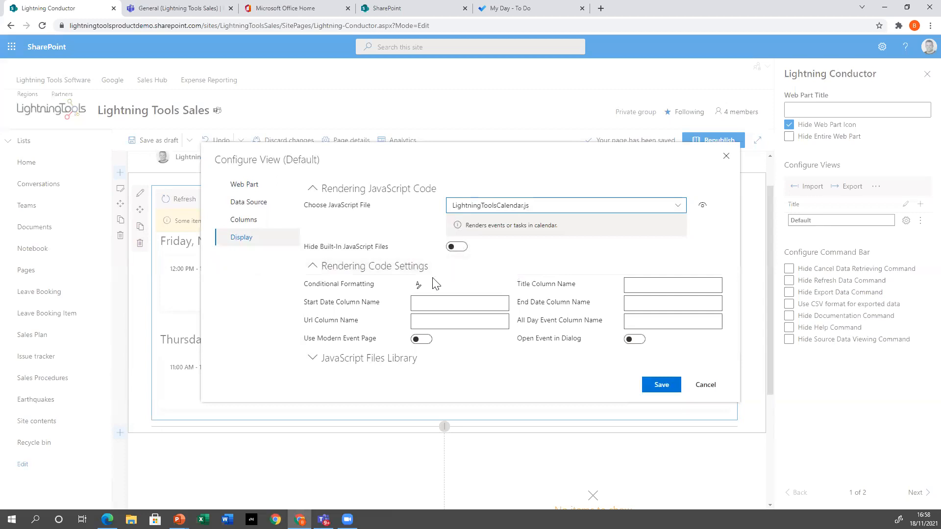
click(438, 304)
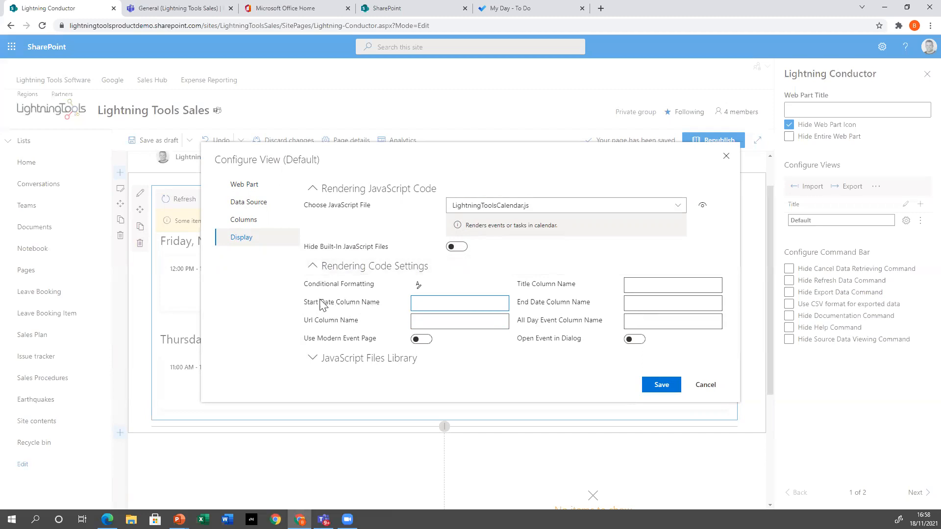
click(242, 222)
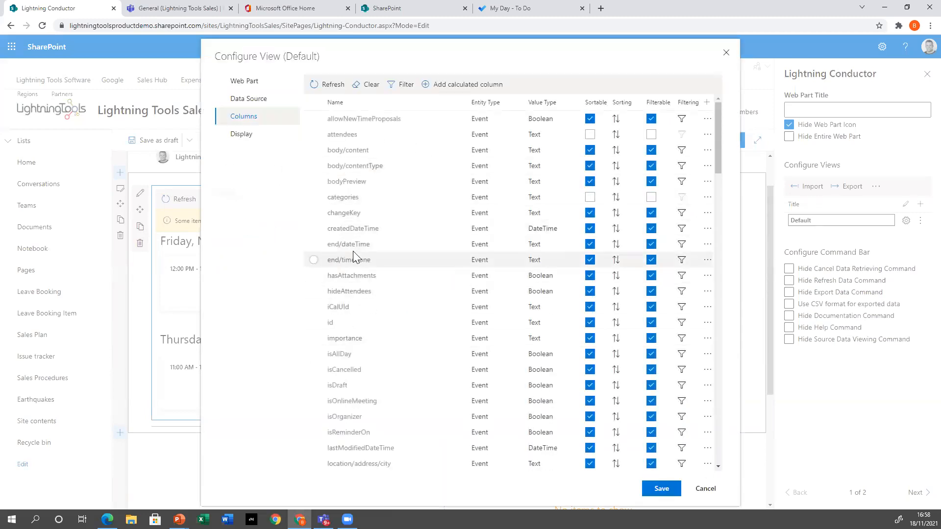
click(244, 135)
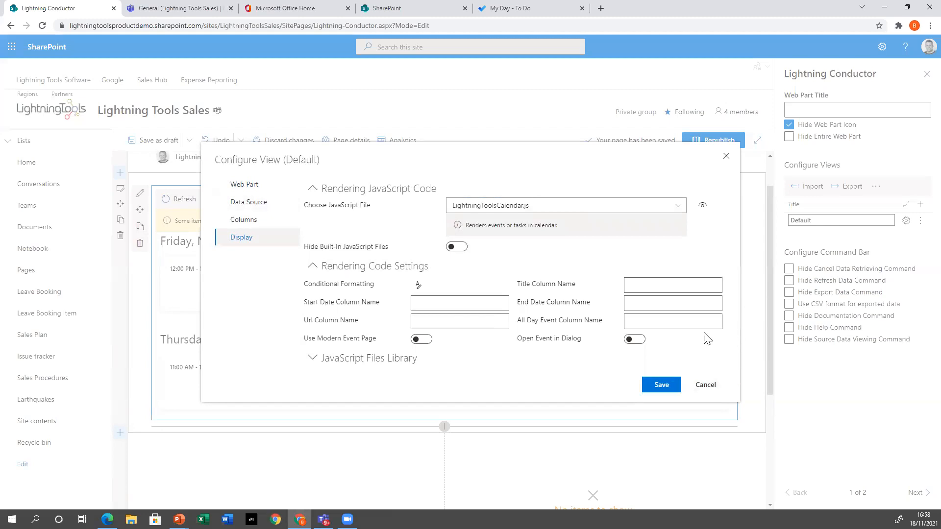
click(705, 384)
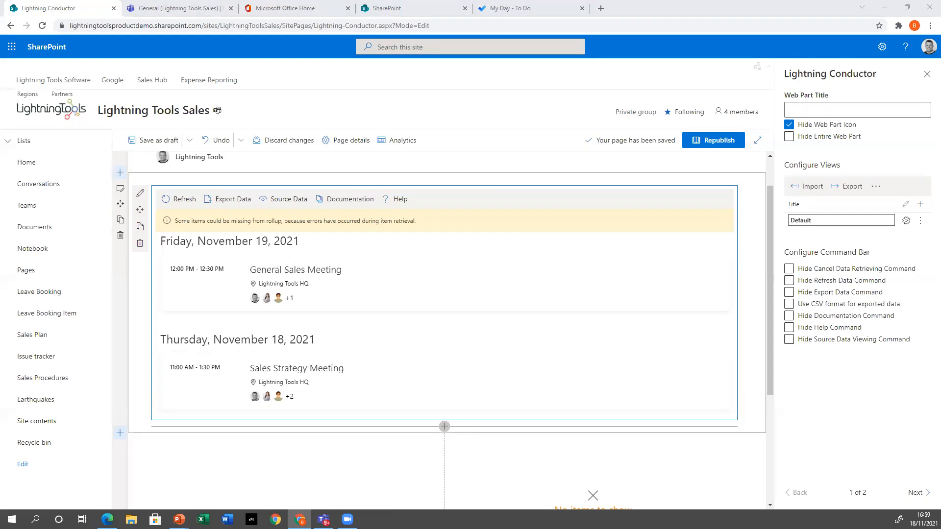
Step: Switch to the running PowerPoint slide show with the Summary slide
mouse_move(179, 519)
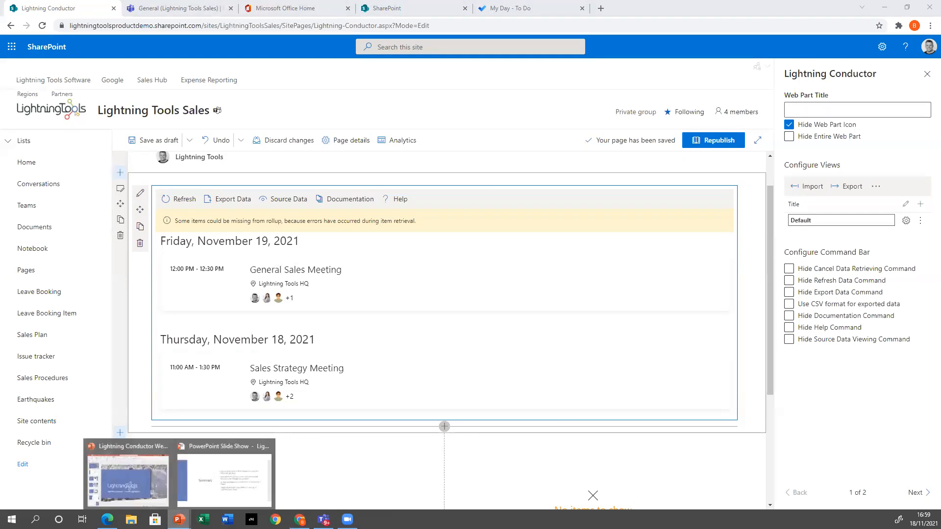
click(198, 494)
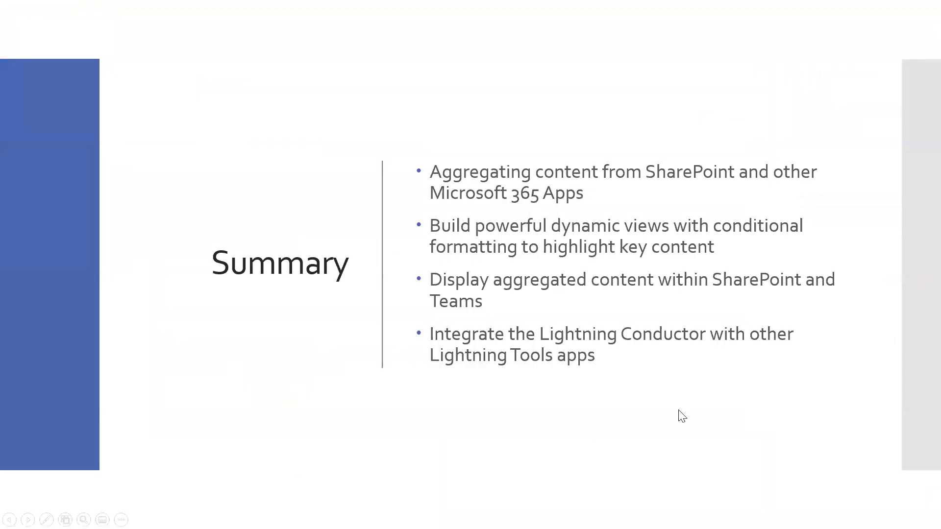